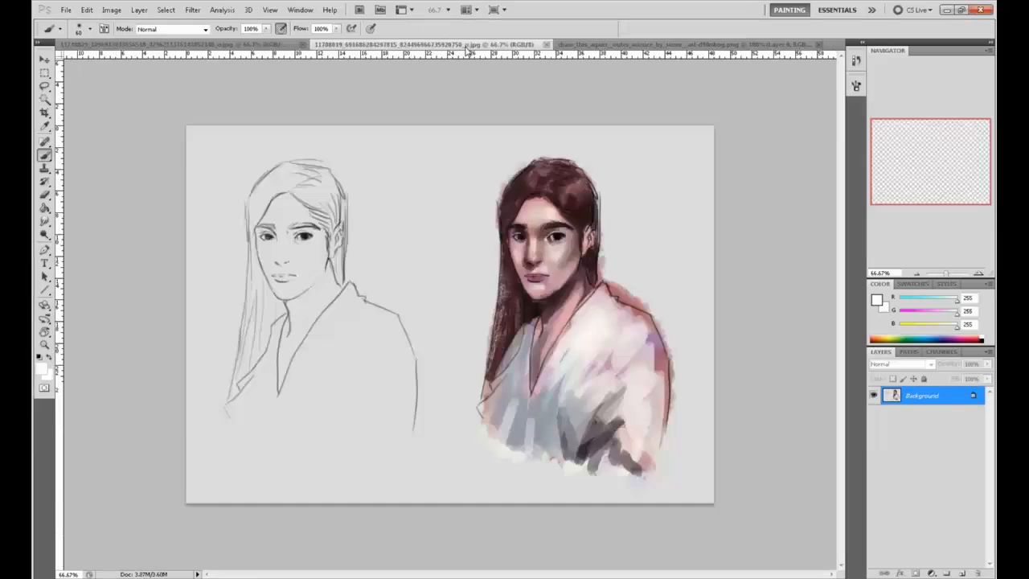
- Close the portrait painting and the draw-this-again image, leaving only the grayscale form study open
{"action": "left_click", "coordinate": [468, 45]}
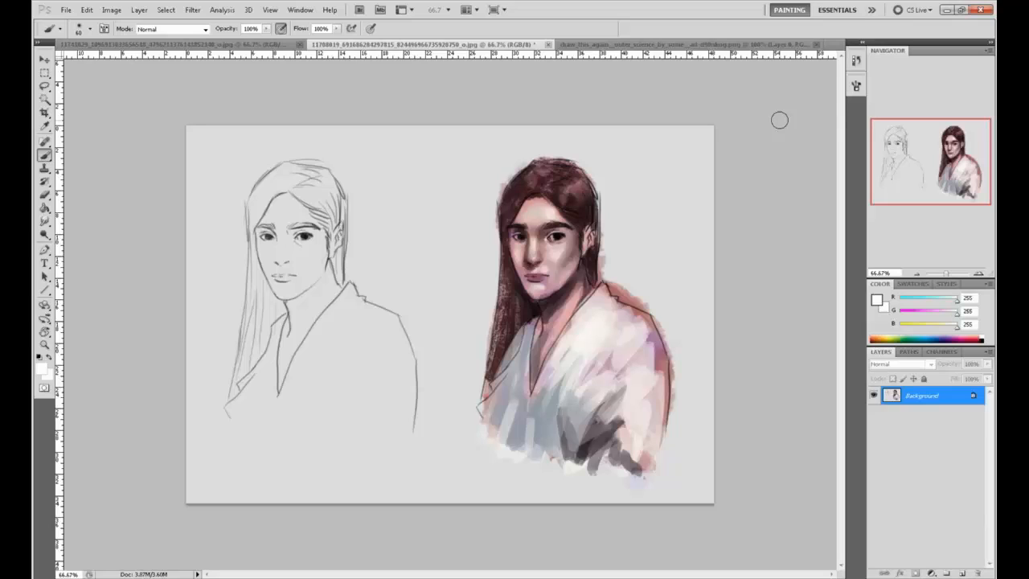
{"action": "left_click", "coordinate": [549, 44]}
{"action": "left_click", "coordinate": [516, 227]}
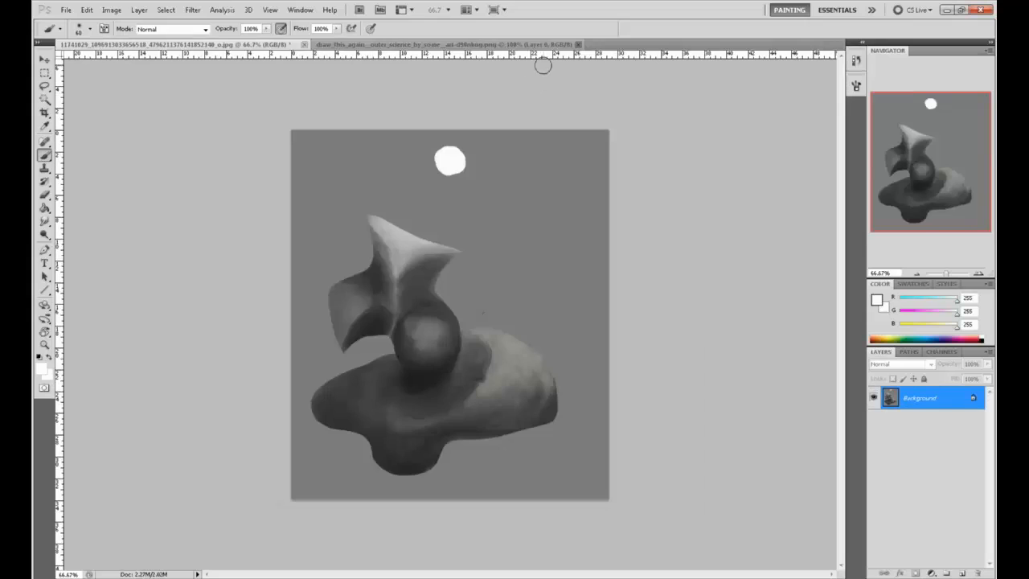
{"action": "left_click", "coordinate": [572, 44]}
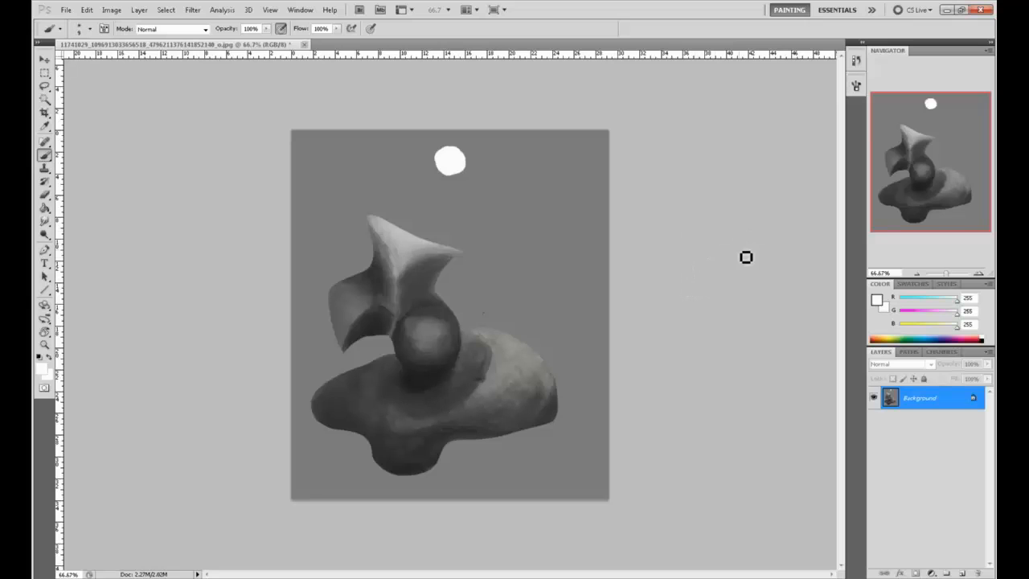
- Set the foreground color to pure red (255, 0, 0)
{"action": "left_click", "coordinate": [876, 301]}
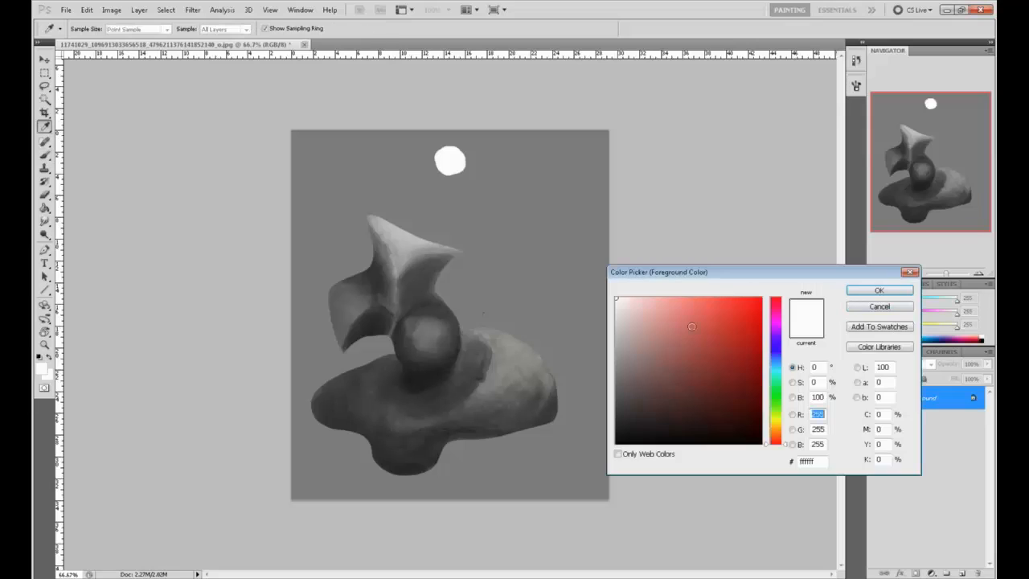
{"action": "left_click", "coordinate": [762, 304]}
{"action": "left_click", "coordinate": [878, 291]}
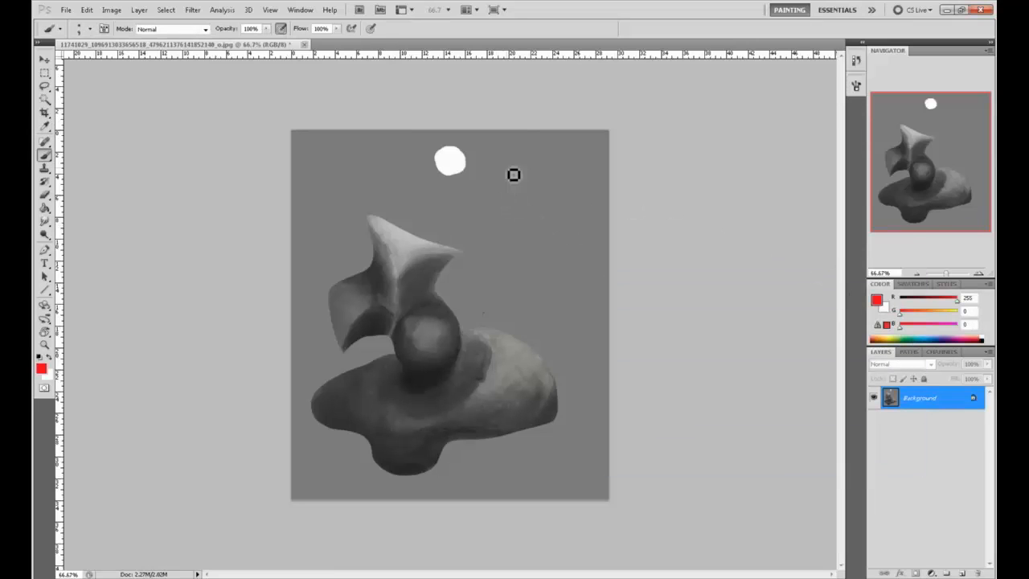
- Sample the gray background, enlarge the brush to 100, and paint out the white circle above the form
{"action": "left_click", "coordinate": [519, 144], "text": "alt"}
{"action": "key", "text": "bracketright"}
{"action": "key", "text": "bracketright"}
{"action": "key", "text": "bracketright"}
{"action": "key", "text": "bracketright"}
{"action": "key", "text": "bracketright"}
{"action": "key", "text": "bracketright"}
{"action": "key", "text": "bracketright"}
{"action": "key", "text": "bracketright"}
{"action": "key", "text": "bracketright"}
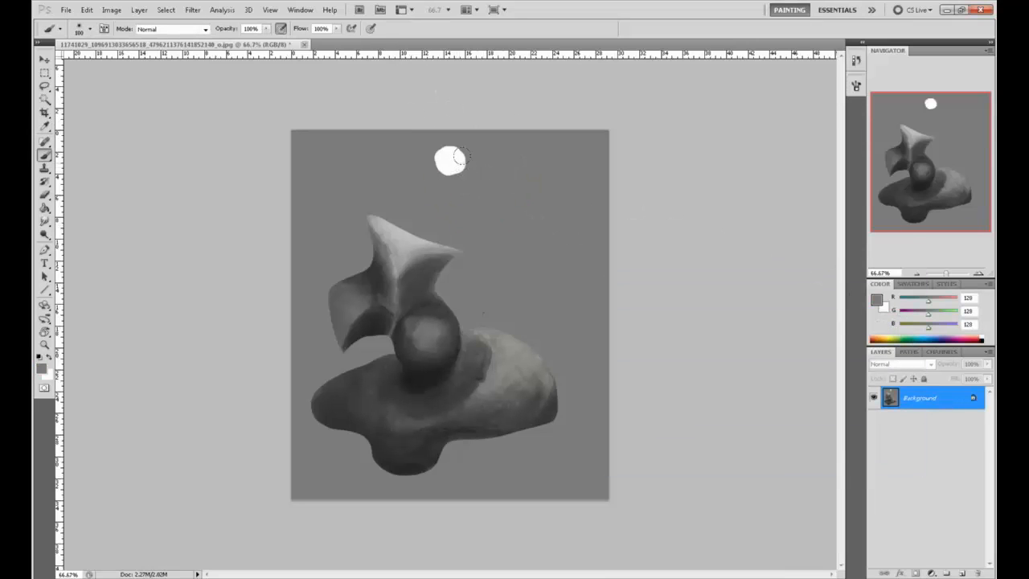
{"action": "mouse_move", "coordinate": [454, 164]}
{"action": "left_mouse_down"}
{"action": "mouse_move", "coordinate": [453, 126]}
{"action": "mouse_move", "coordinate": [446, 152]}
{"action": "left_mouse_up"}
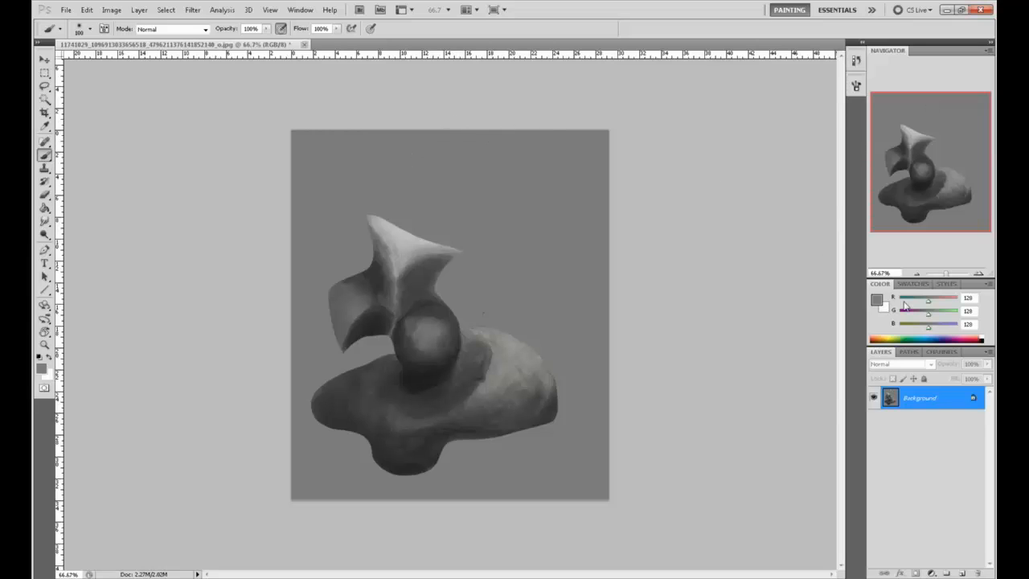
{"action": "left_click", "coordinate": [875, 302]}
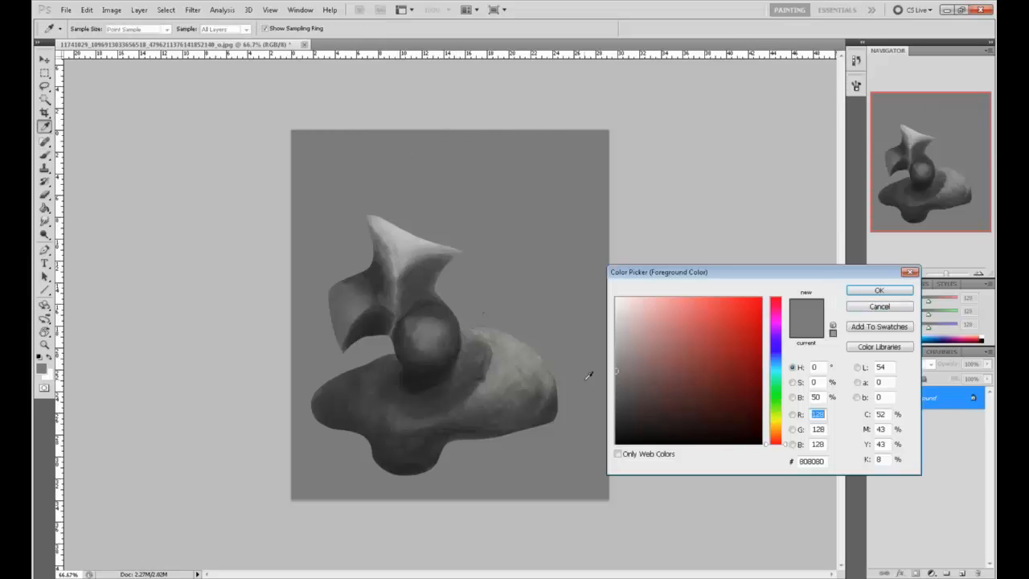
{"action": "left_click", "coordinate": [884, 305]}
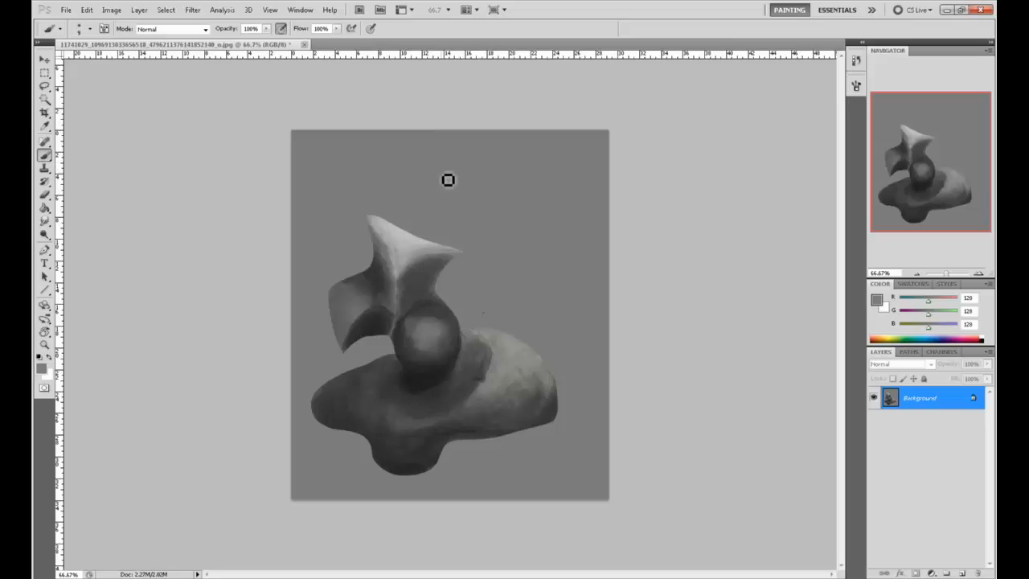
- Set the foreground color to pure white (255, 255, 255)
{"action": "left_click", "coordinate": [876, 300]}
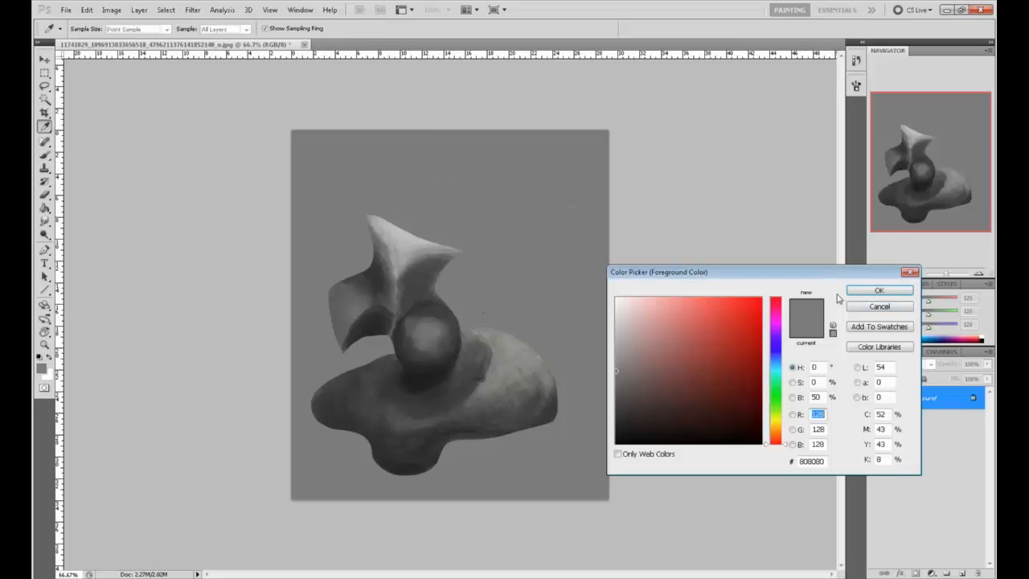
{"action": "left_click", "coordinate": [616, 299]}
{"action": "key", "text": "Return"}
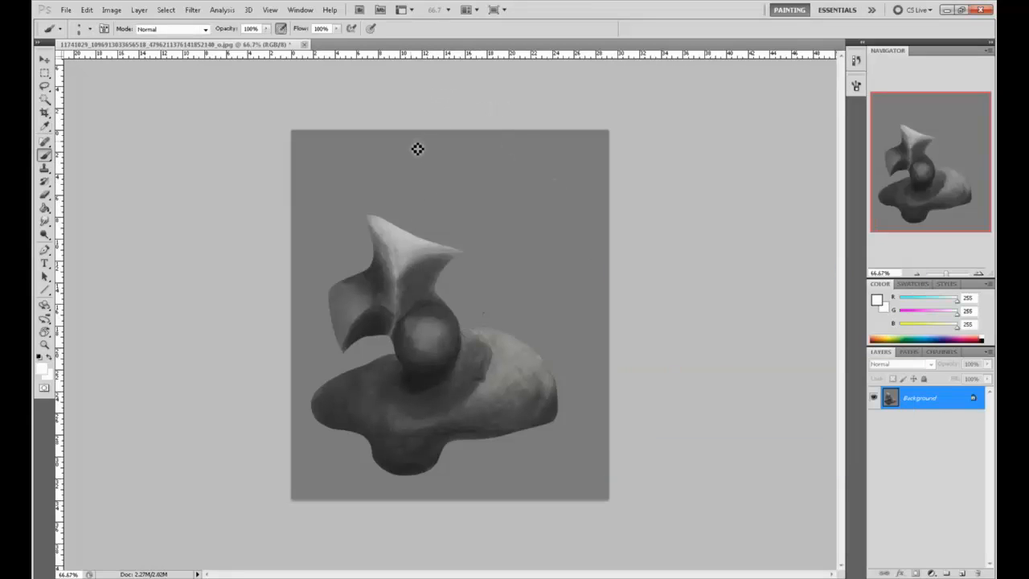
- Sketch labelled X and Y axes with a depth line above the form, and a wireframe box beside its upper tip
{"action": "mouse_move", "coordinate": [414, 138]}
{"action": "left_mouse_down"}
{"action": "mouse_move", "coordinate": [413, 207]}
{"action": "mouse_move", "coordinate": [498, 215]}
{"action": "mouse_move", "coordinate": [484, 215]}
{"action": "mouse_move", "coordinate": [412, 154]}
{"action": "left_mouse_up"}
{"action": "left_click_drag", "start_coordinate": [412, 207], "coordinate": [441, 186]}
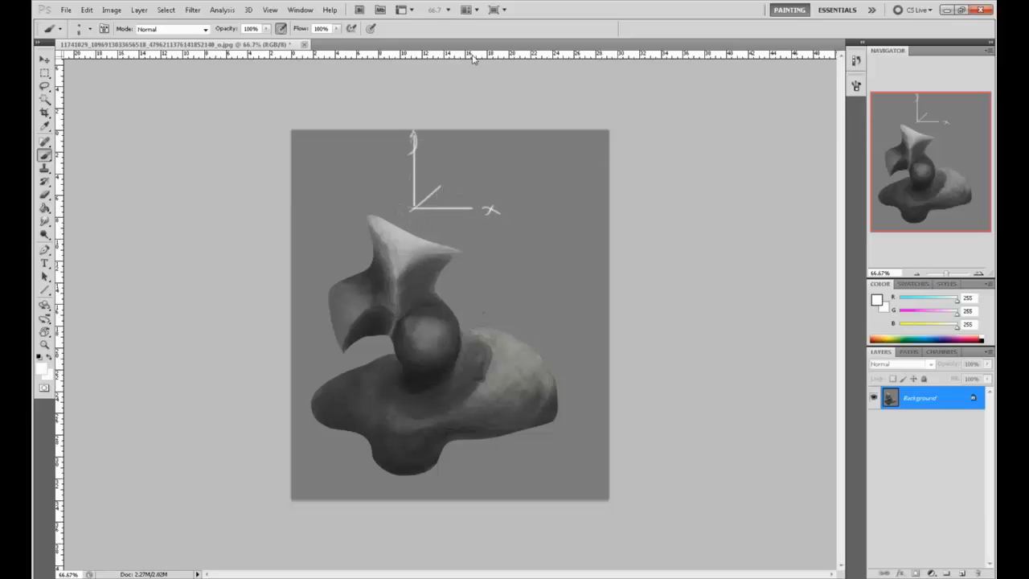
{"action": "mouse_move", "coordinate": [449, 250]}
{"action": "left_mouse_down"}
{"action": "mouse_move", "coordinate": [495, 249]}
{"action": "mouse_move", "coordinate": [479, 291]}
{"action": "mouse_move", "coordinate": [484, 243]}
{"action": "mouse_move", "coordinate": [510, 233]}
{"action": "mouse_move", "coordinate": [490, 241]}
{"action": "mouse_move", "coordinate": [492, 282]}
{"action": "left_mouse_up"}
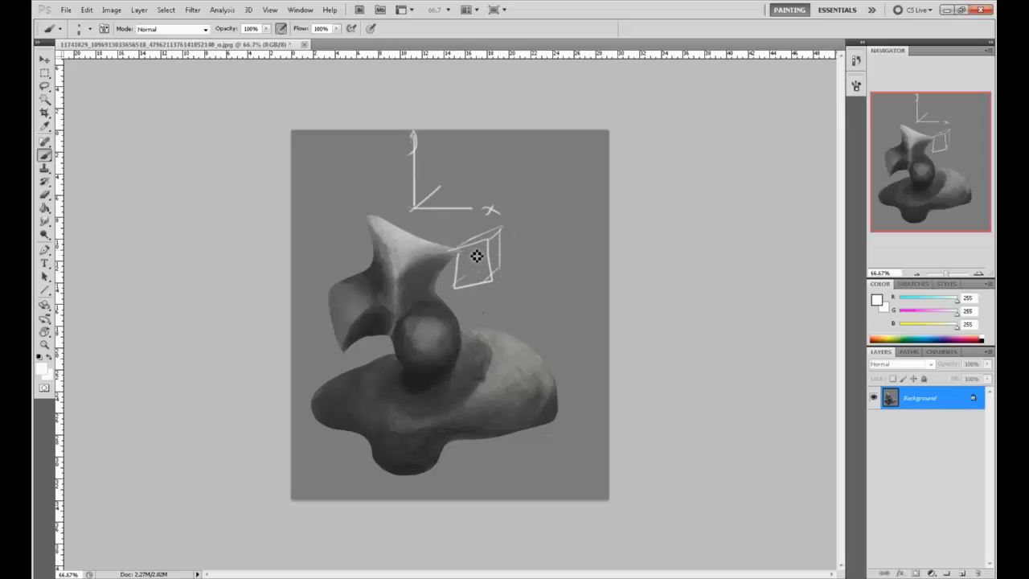
{"action": "left_click_drag", "start_coordinate": [473, 247], "coordinate": [473, 281]}
- Sketch a wireframe sphere linked to the box by a curved double-headed arrow, and an elongated wireframe egg shape below the sphere
{"action": "mouse_move", "coordinate": [563, 218]}
{"action": "left_mouse_down"}
{"action": "mouse_move", "coordinate": [563, 271]}
{"action": "mouse_move", "coordinate": [553, 252]}
{"action": "mouse_move", "coordinate": [544, 257]}
{"action": "mouse_move", "coordinate": [595, 246]}
{"action": "left_mouse_up"}
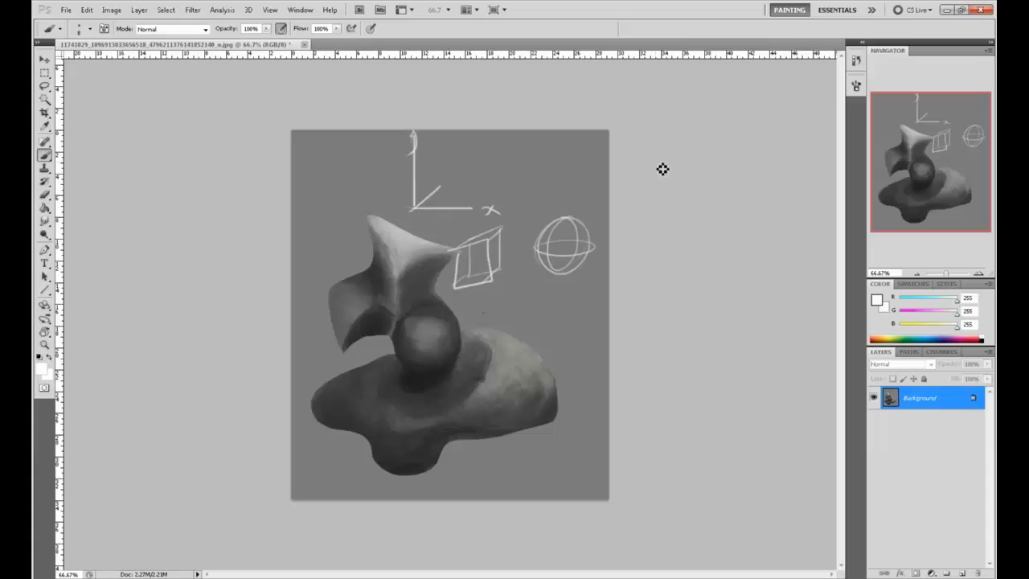
{"action": "mouse_move", "coordinate": [499, 291]}
{"action": "left_mouse_down"}
{"action": "mouse_move", "coordinate": [552, 300]}
{"action": "mouse_move", "coordinate": [545, 291]}
{"action": "mouse_move", "coordinate": [555, 299]}
{"action": "mouse_move", "coordinate": [501, 297]}
{"action": "left_mouse_up"}
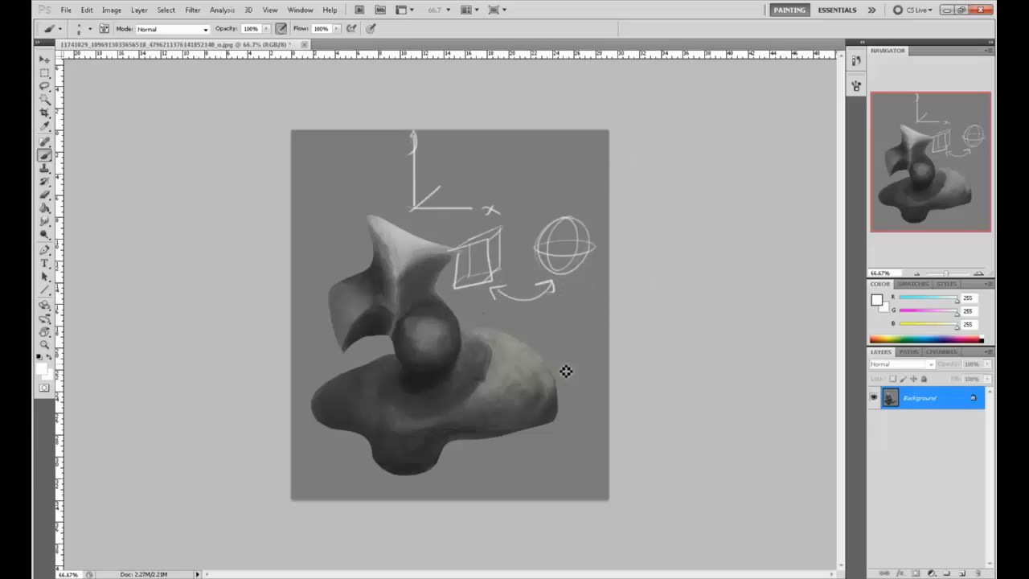
{"action": "mouse_move", "coordinate": [565, 369]}
{"action": "left_mouse_down"}
{"action": "mouse_move", "coordinate": [583, 375]}
{"action": "mouse_move", "coordinate": [581, 366]}
{"action": "left_mouse_up"}
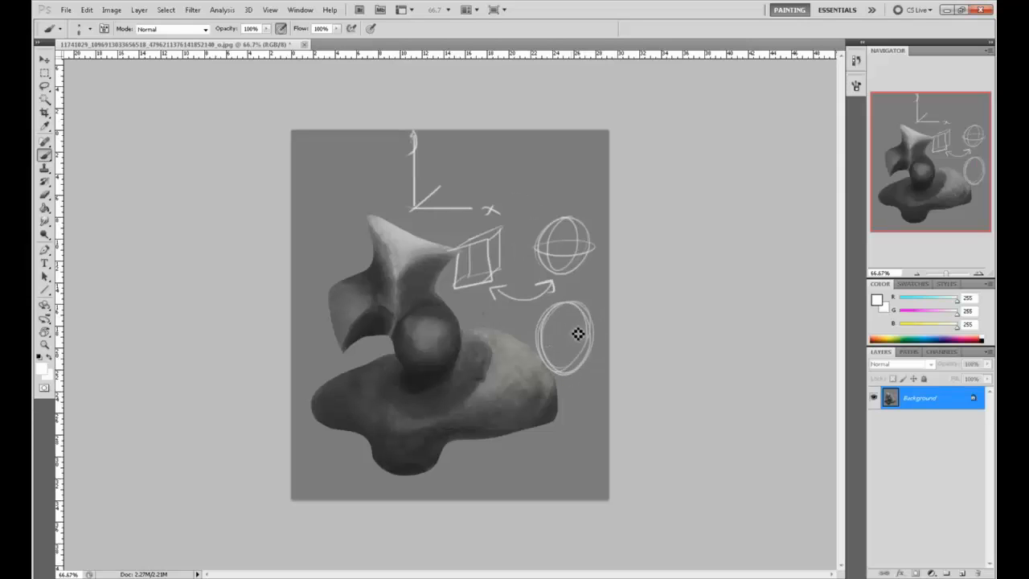
{"action": "key", "text": "ctrl+z"}
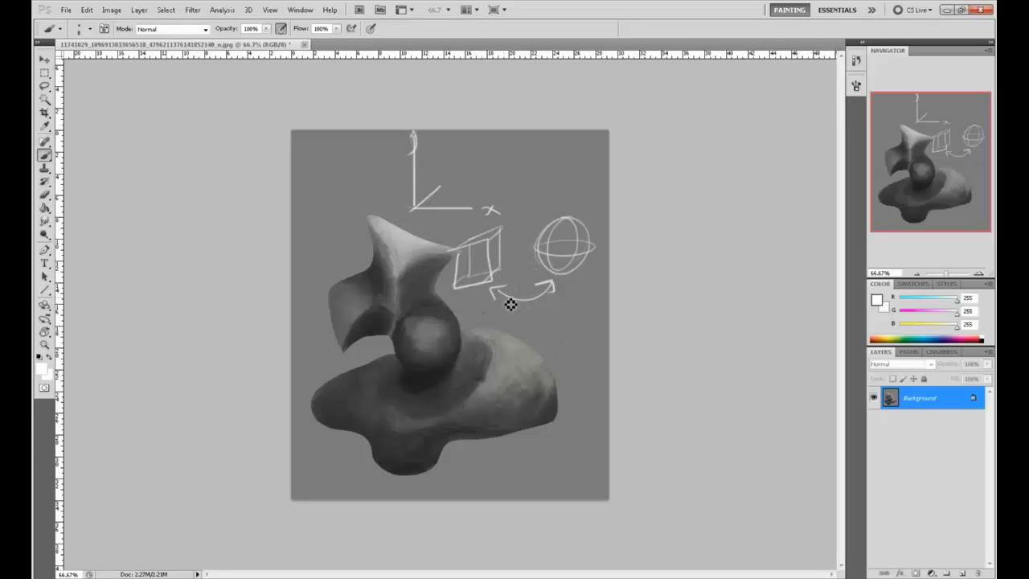
{"action": "mouse_move", "coordinate": [573, 329]}
{"action": "left_mouse_down"}
{"action": "mouse_move", "coordinate": [611, 349]}
{"action": "mouse_move", "coordinate": [600, 328]}
{"action": "mouse_move", "coordinate": [590, 374]}
{"action": "left_mouse_up"}
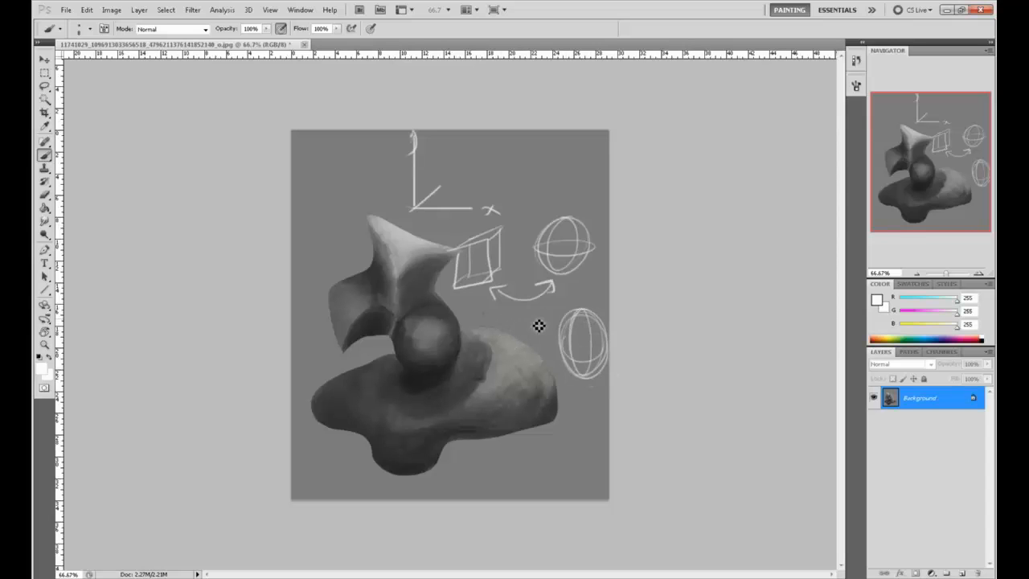
- Sketch a ball inside a box with a tapering block below it beside the egg shape, and link them with a double-headed arrow
{"action": "mouse_move", "coordinate": [539, 323]}
{"action": "left_mouse_down"}
{"action": "mouse_move", "coordinate": [507, 341]}
{"action": "mouse_move", "coordinate": [502, 329]}
{"action": "mouse_move", "coordinate": [495, 372]}
{"action": "mouse_move", "coordinate": [490, 338]}
{"action": "mouse_move", "coordinate": [533, 336]}
{"action": "mouse_move", "coordinate": [534, 363]}
{"action": "mouse_move", "coordinate": [488, 378]}
{"action": "mouse_move", "coordinate": [544, 325]}
{"action": "mouse_move", "coordinate": [551, 342]}
{"action": "mouse_move", "coordinate": [543, 319]}
{"action": "mouse_move", "coordinate": [501, 328]}
{"action": "mouse_move", "coordinate": [533, 319]}
{"action": "left_mouse_up"}
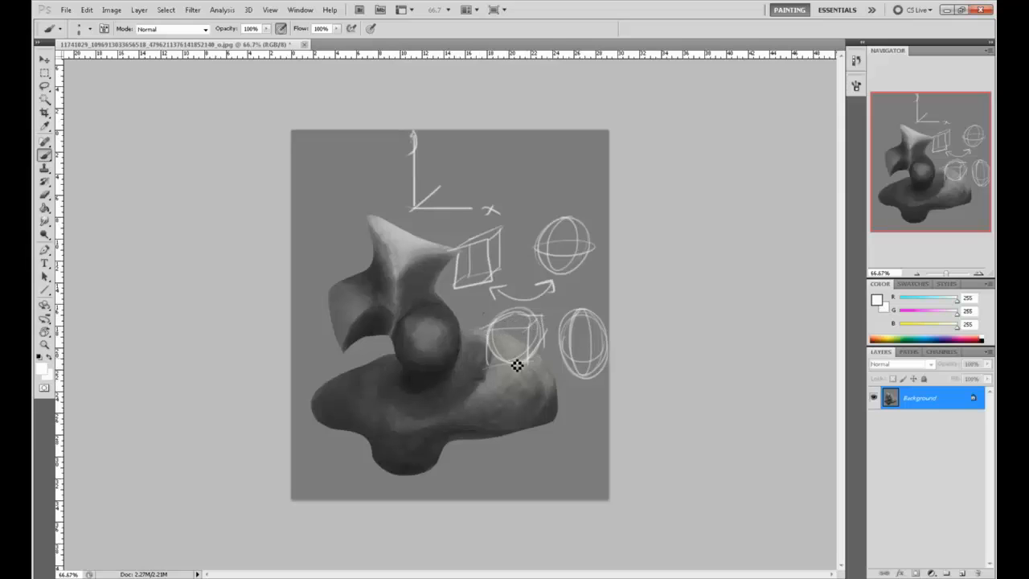
{"action": "mouse_move", "coordinate": [495, 374]}
{"action": "left_mouse_down"}
{"action": "mouse_move", "coordinate": [515, 408]}
{"action": "mouse_move", "coordinate": [533, 383]}
{"action": "mouse_move", "coordinate": [538, 416]}
{"action": "mouse_move", "coordinate": [523, 407]}
{"action": "mouse_move", "coordinate": [549, 385]}
{"action": "mouse_move", "coordinate": [555, 353]}
{"action": "left_mouse_up"}
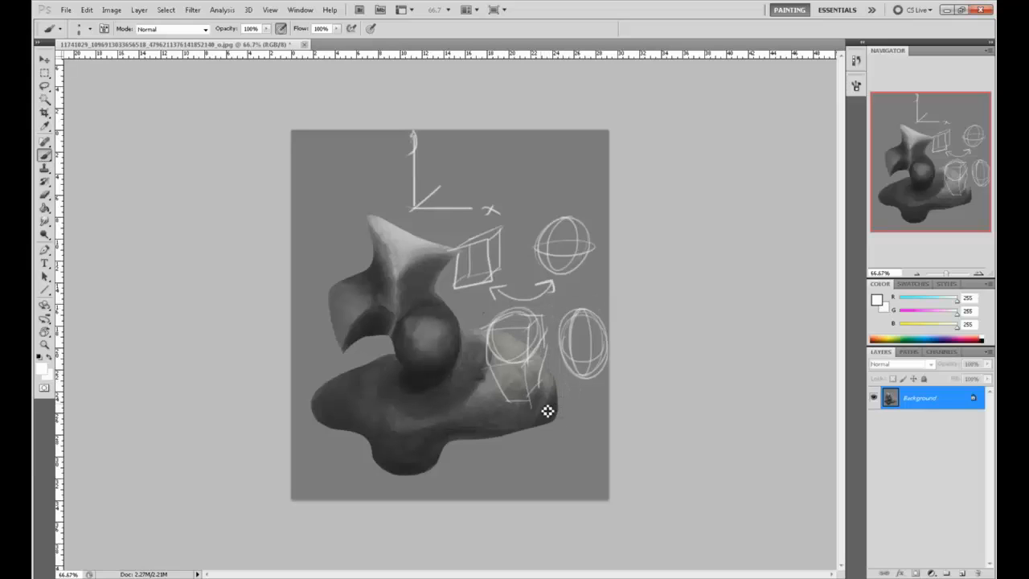
{"action": "mouse_move", "coordinate": [521, 417]}
{"action": "left_mouse_down"}
{"action": "mouse_move", "coordinate": [603, 415]}
{"action": "mouse_move", "coordinate": [588, 400]}
{"action": "left_mouse_up"}
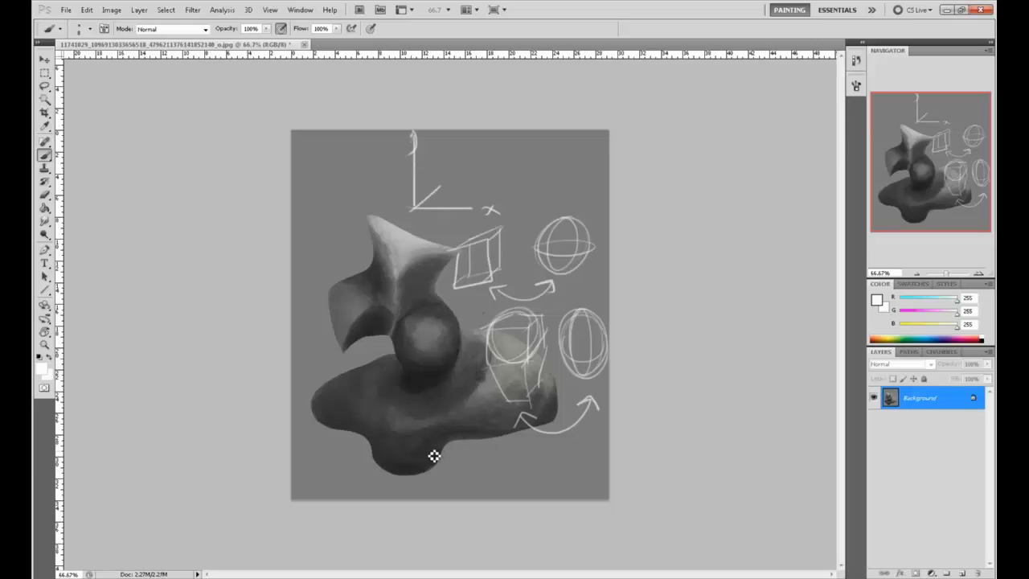
- Sketch an angular polygon outline and a wavy blob outline side by side near the canvas's lower edge
{"action": "mouse_move", "coordinate": [424, 450]}
{"action": "left_mouse_down"}
{"action": "mouse_move", "coordinate": [457, 410]}
{"action": "mouse_move", "coordinate": [483, 414]}
{"action": "mouse_move", "coordinate": [519, 466]}
{"action": "mouse_move", "coordinate": [487, 494]}
{"action": "mouse_move", "coordinate": [428, 484]}
{"action": "mouse_move", "coordinate": [418, 454]}
{"action": "left_mouse_up"}
{"action": "mouse_move", "coordinate": [533, 487]}
{"action": "left_mouse_down"}
{"action": "mouse_move", "coordinate": [558, 451]}
{"action": "mouse_move", "coordinate": [571, 406]}
{"action": "mouse_move", "coordinate": [593, 457]}
{"action": "mouse_move", "coordinate": [577, 502]}
{"action": "mouse_move", "coordinate": [535, 505]}
{"action": "mouse_move", "coordinate": [513, 486]}
{"action": "left_mouse_up"}
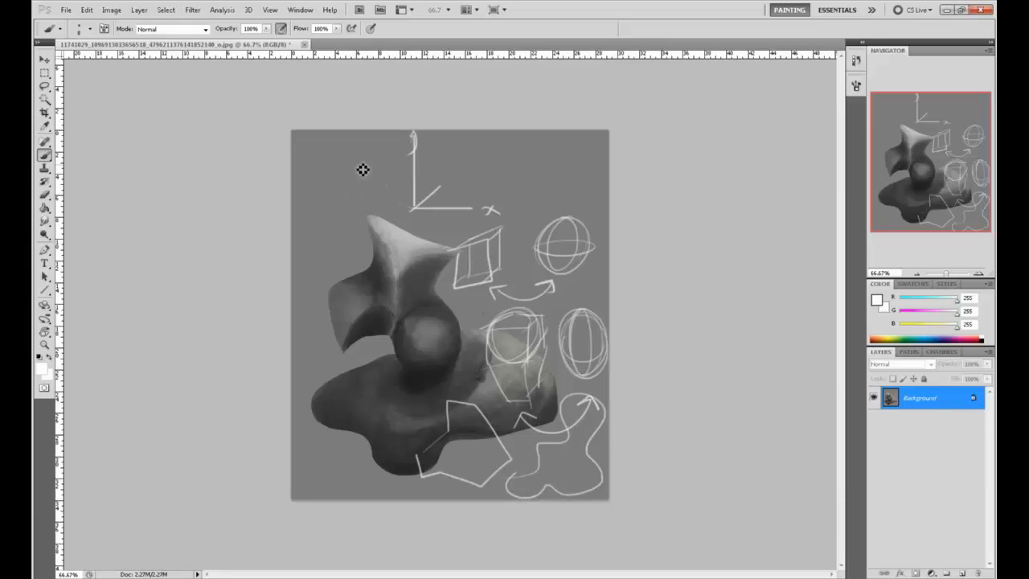
- Draw a bold downward arrow in the canvas's upper-left area, and undo it together with the wavy blob outline
{"action": "left_click_drag", "start_coordinate": [356, 162], "coordinate": [353, 217]}
{"action": "mouse_move", "coordinate": [333, 192]}
{"action": "left_mouse_down"}
{"action": "mouse_move", "coordinate": [351, 220]}
{"action": "mouse_move", "coordinate": [363, 204]}
{"action": "mouse_move", "coordinate": [356, 230]}
{"action": "mouse_move", "coordinate": [356, 182]}
{"action": "mouse_move", "coordinate": [377, 161]}
{"action": "mouse_move", "coordinate": [351, 222]}
{"action": "mouse_move", "coordinate": [335, 184]}
{"action": "mouse_move", "coordinate": [354, 228]}
{"action": "mouse_move", "coordinate": [386, 195]}
{"action": "mouse_move", "coordinate": [370, 216]}
{"action": "left_mouse_up"}
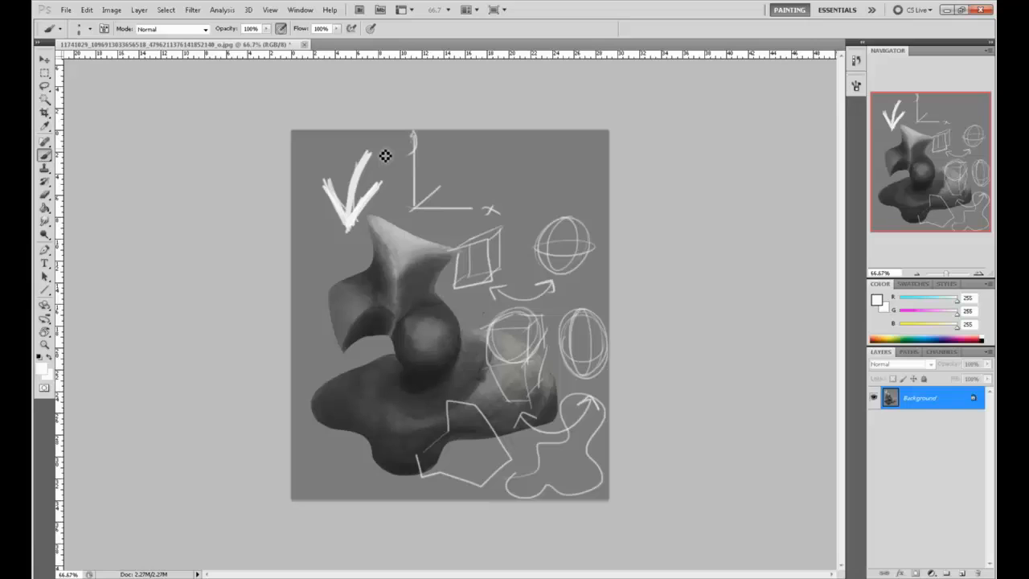
{"action": "key", "text": "ctrl+alt+z"}
{"action": "key", "text": "ctrl+alt+z"}
{"action": "key", "text": "ctrl+alt+z"}
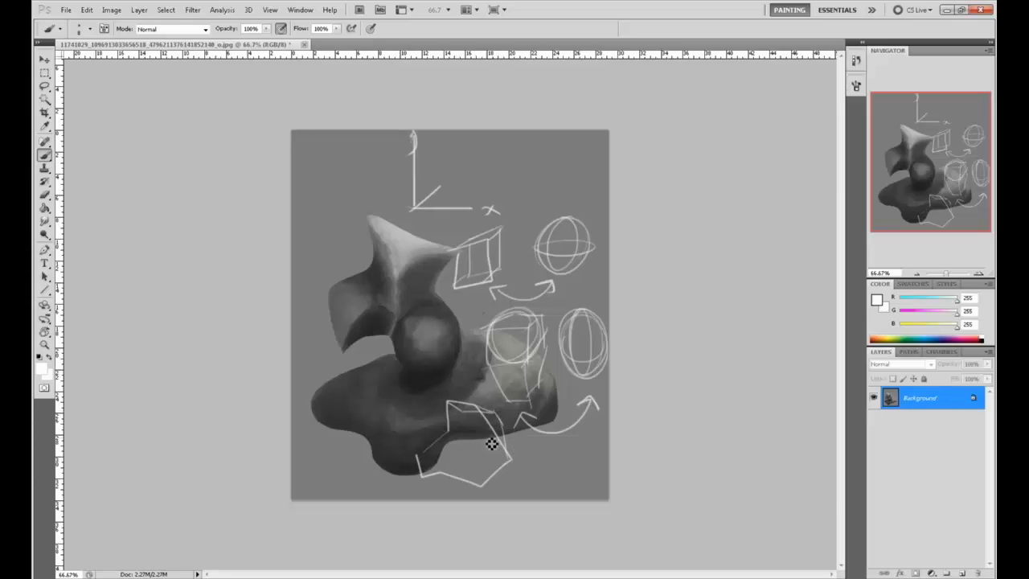
- Add inner edges and a small arrow to the polygon, and a long curve leading up to a scribble over the axes
{"action": "left_click_drag", "start_coordinate": [487, 410], "coordinate": [514, 391]}
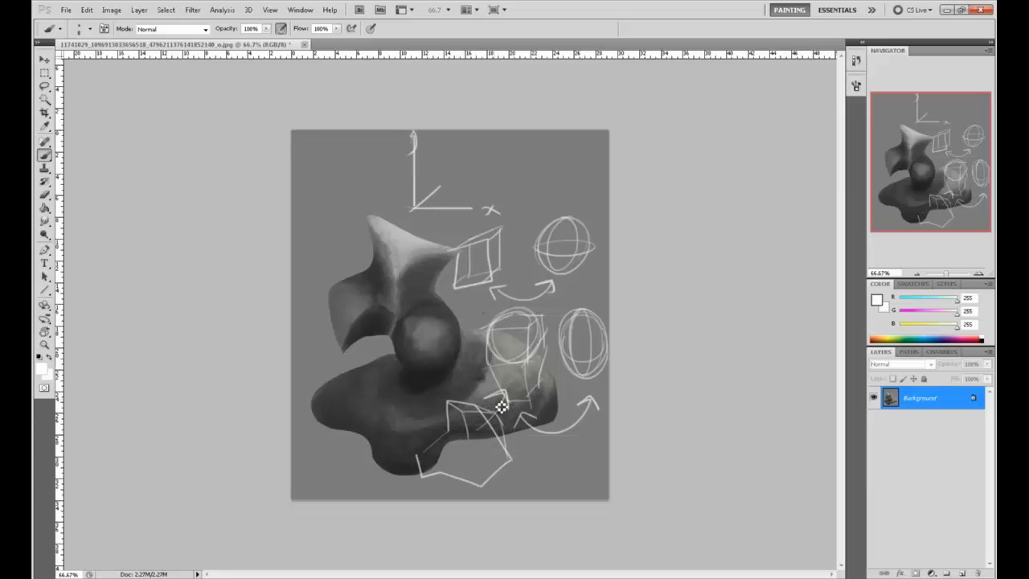
{"action": "mouse_move", "coordinate": [441, 420]}
{"action": "left_mouse_down"}
{"action": "mouse_move", "coordinate": [452, 190]}
{"action": "mouse_move", "coordinate": [473, 178]}
{"action": "mouse_move", "coordinate": [441, 206]}
{"action": "mouse_move", "coordinate": [475, 199]}
{"action": "mouse_move", "coordinate": [442, 202]}
{"action": "mouse_move", "coordinate": [462, 180]}
{"action": "mouse_move", "coordinate": [437, 203]}
{"action": "mouse_move", "coordinate": [471, 200]}
{"action": "mouse_move", "coordinate": [439, 203]}
{"action": "mouse_move", "coordinate": [479, 180]}
{"action": "mouse_move", "coordinate": [431, 187]}
{"action": "mouse_move", "coordinate": [476, 191]}
{"action": "mouse_move", "coordinate": [433, 196]}
{"action": "mouse_move", "coordinate": [468, 191]}
{"action": "left_mouse_up"}
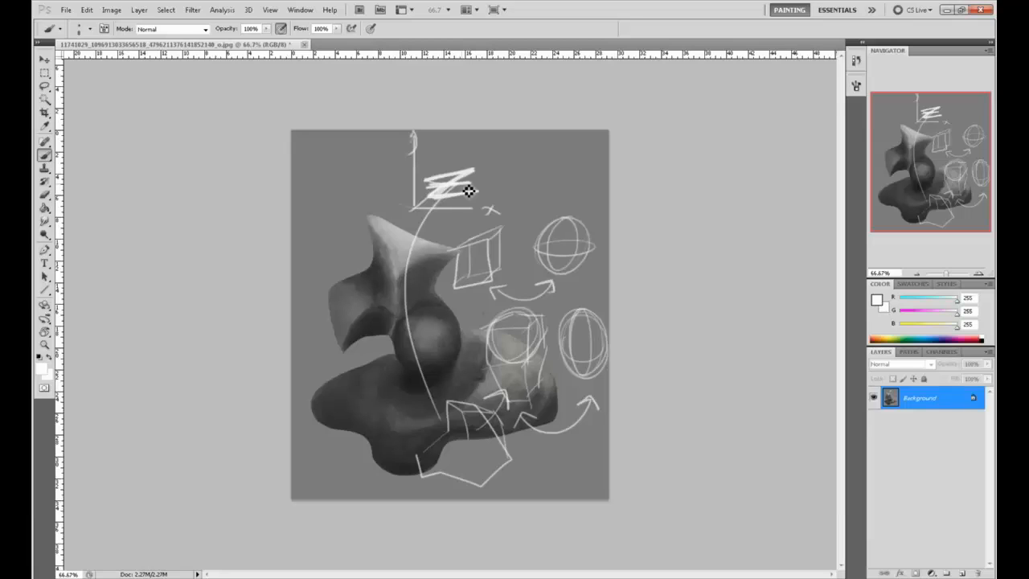
- Undo the recent strokes back through the scribble, polygon, lower double-headed arrow and ball-in-box sketch
{"action": "key", "text": "ctrl+alt+z"}
{"action": "key", "text": "ctrl+alt+z"}
{"action": "key", "text": "ctrl+alt+z"}
{"action": "key", "text": "ctrl+alt+z"}
{"action": "key", "text": "ctrl+alt+z"}
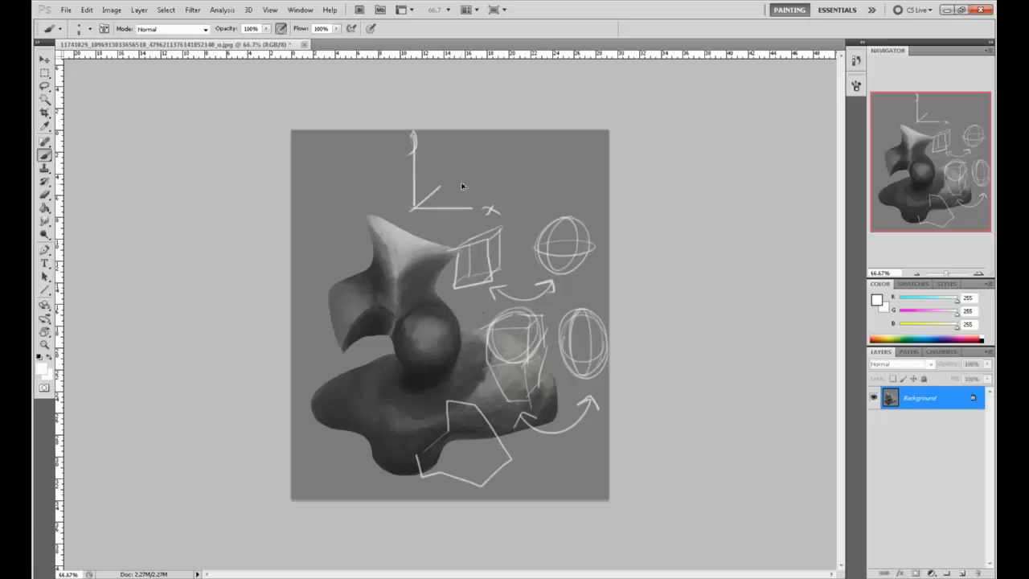
{"action": "key", "text": "ctrl+alt+z"}
{"action": "key", "text": "ctrl+alt+z"}
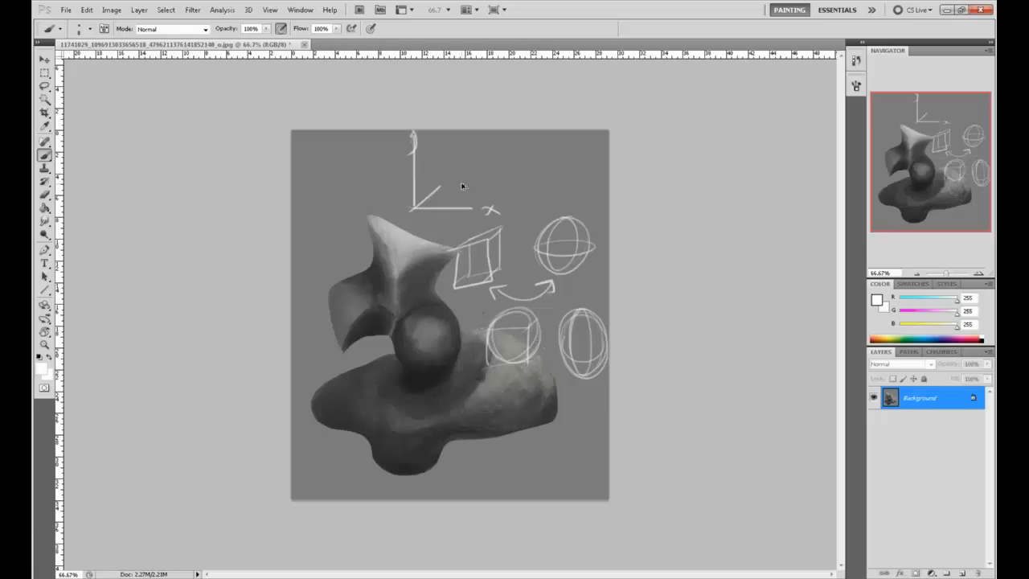
{"action": "key", "text": "ctrl+alt+z"}
{"action": "key", "text": "ctrl+alt+z"}
{"action": "key", "text": "ctrl+alt+z"}
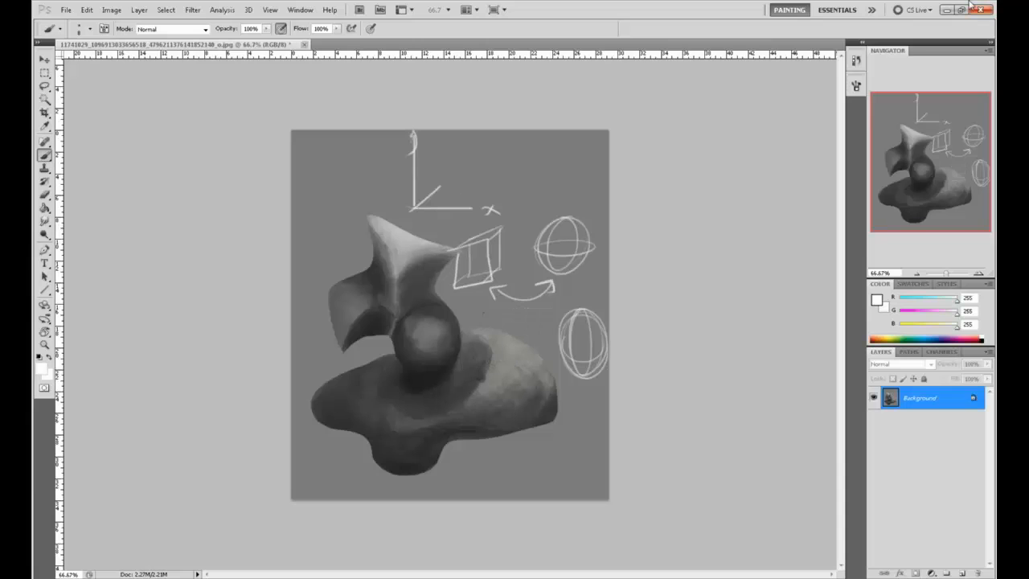
- Revert the image through its history to the state with the white circle painted out and no sketch lines
{"action": "left_click", "coordinate": [855, 60]}
{"action": "scroll", "coordinate": [833, 285], "scroll_direction": "up", "scroll_amount": 7}
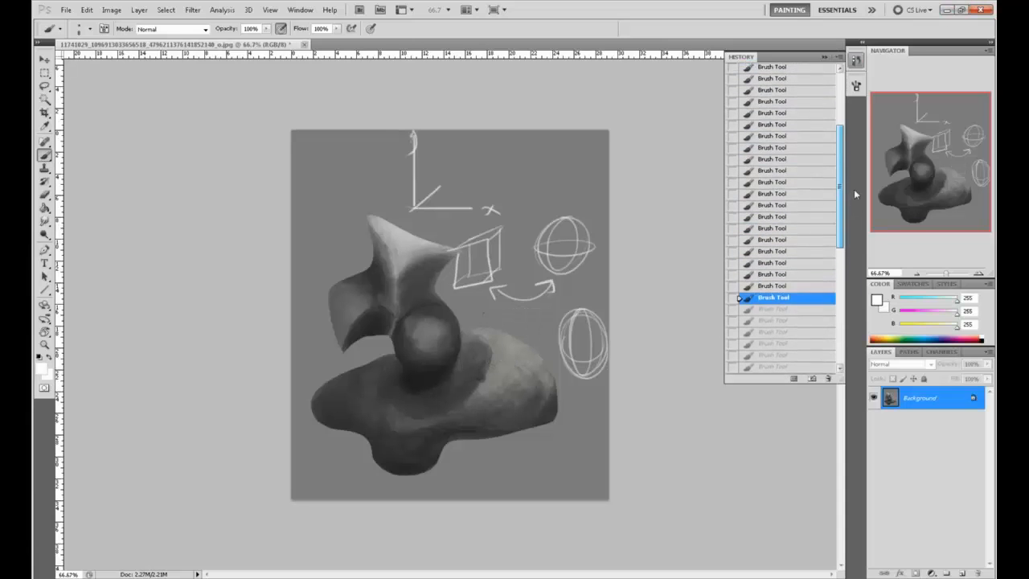
{"action": "left_click_drag", "start_coordinate": [780, 182], "coordinate": [786, 84]}
{"action": "scroll", "coordinate": [842, 153], "scroll_direction": "up", "scroll_amount": 5}
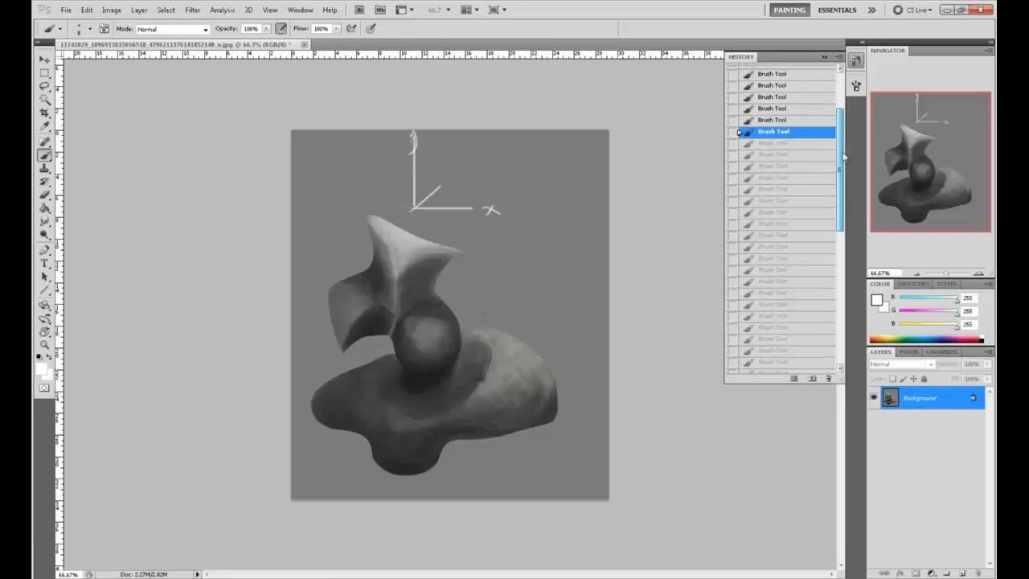
{"action": "left_click", "coordinate": [766, 103]}
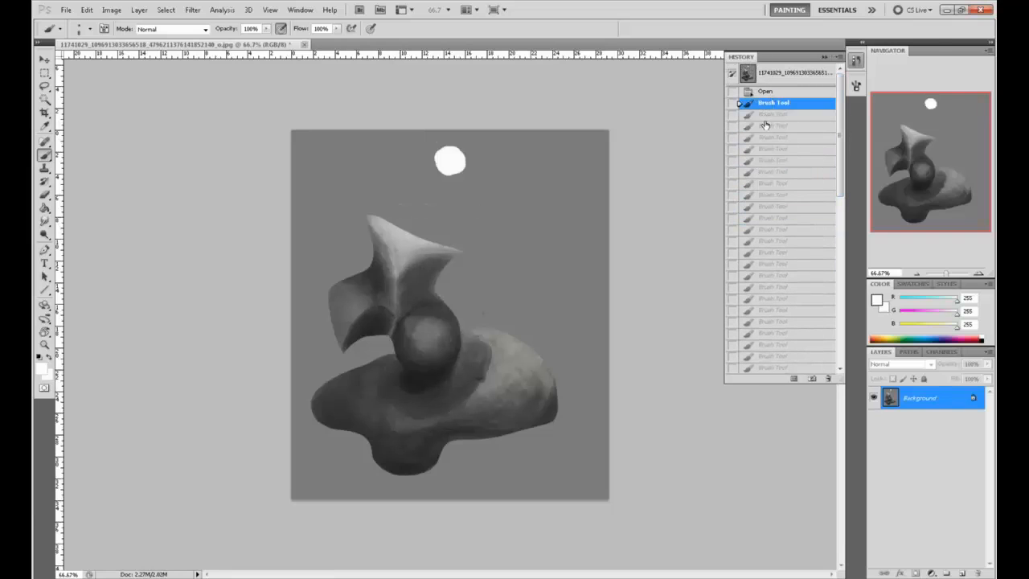
{"action": "left_click", "coordinate": [766, 125]}
{"action": "left_click", "coordinate": [707, 159]}
{"action": "left_click", "coordinate": [823, 56]}
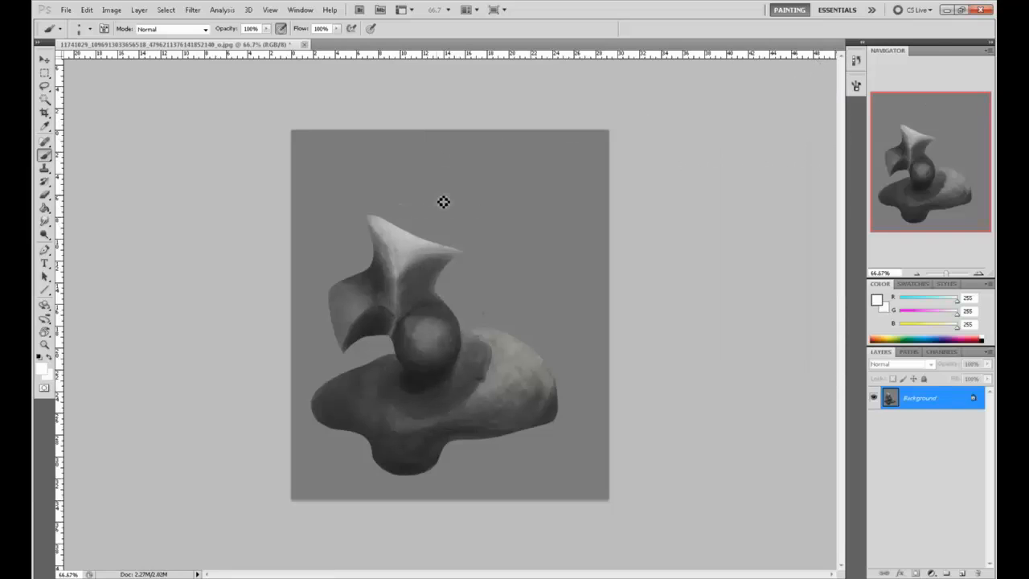
- Draw a large loop around the whole form and undo it
{"action": "mouse_move", "coordinate": [441, 185]}
{"action": "left_mouse_down"}
{"action": "mouse_move", "coordinate": [315, 335]}
{"action": "mouse_move", "coordinate": [351, 239]}
{"action": "mouse_move", "coordinate": [543, 393]}
{"action": "left_mouse_up"}
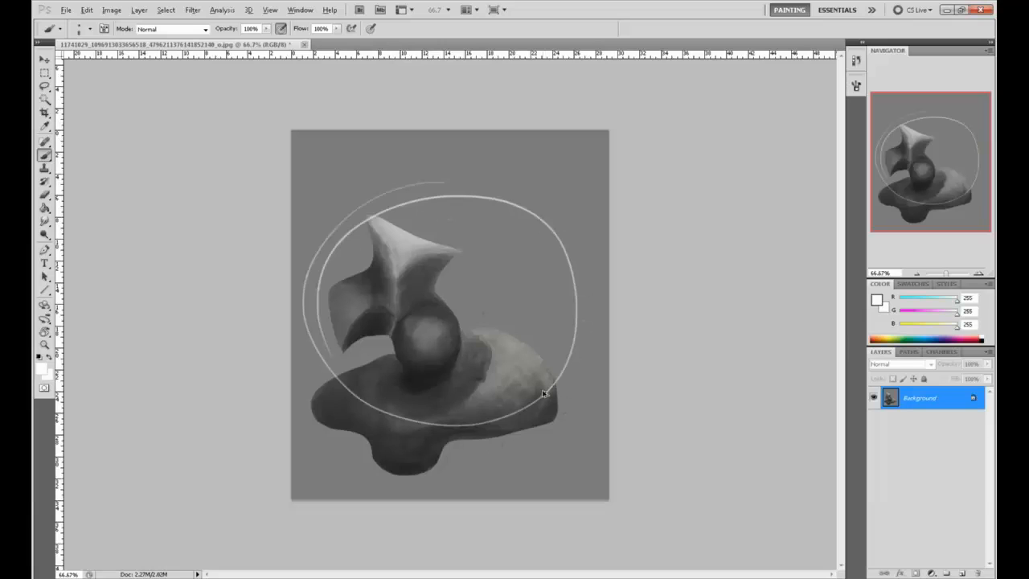
{"action": "key", "text": "ctrl+z"}
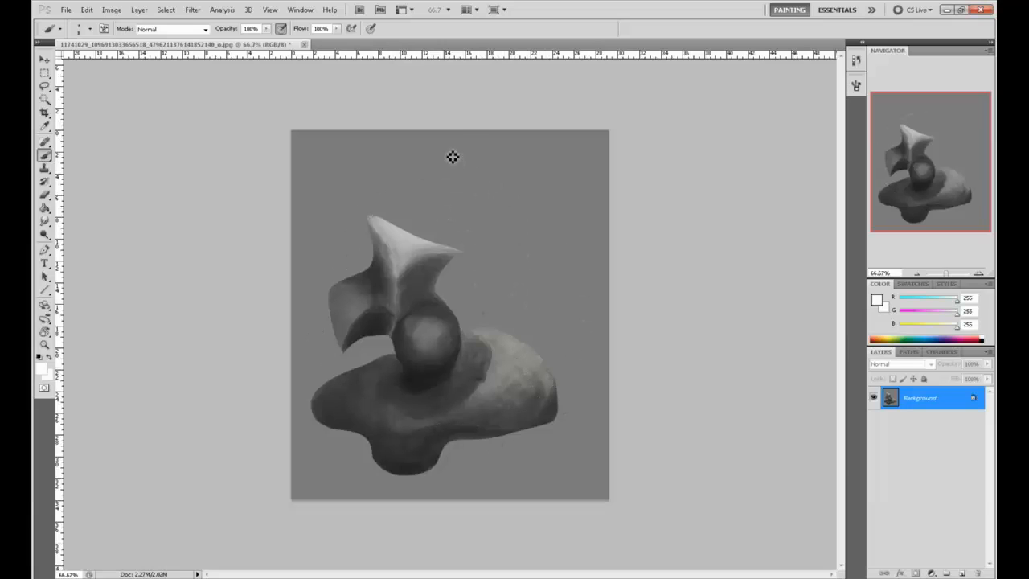
- Sketch a small circle near the upper edge of the canvas, above the form, and undo it
{"action": "left_click_drag", "start_coordinate": [452, 157], "coordinate": [439, 152]}
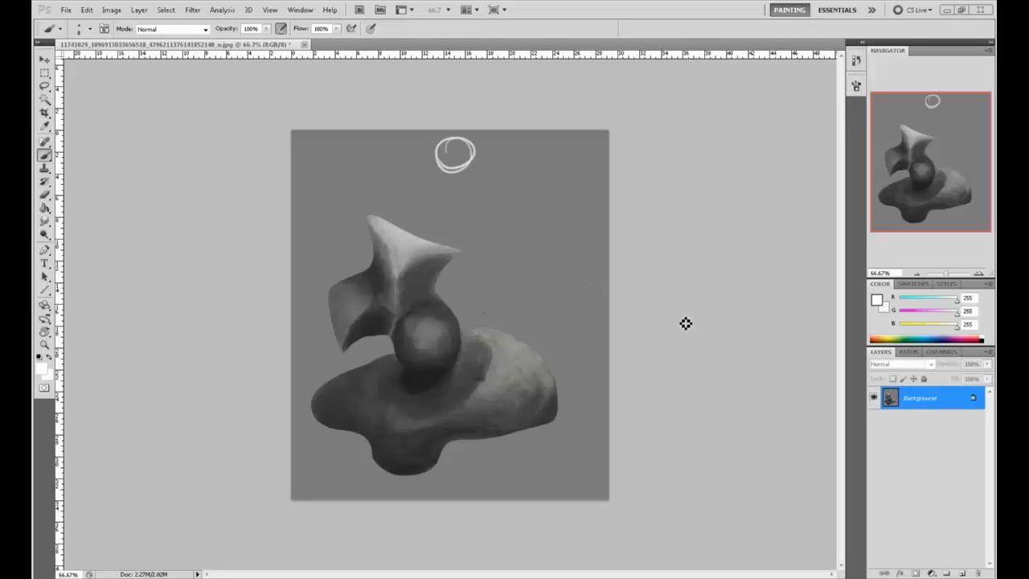
{"action": "key", "text": "ctrl+z"}
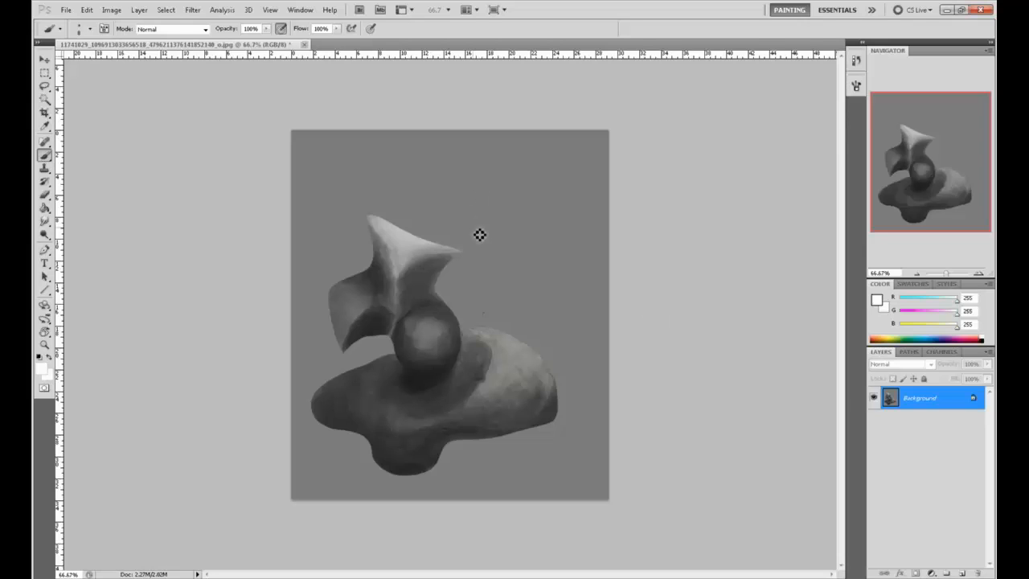
- Sample the background gray and select the background around the form with the Magic Wand at a tolerance of 4
{"action": "left_click", "coordinate": [483, 323], "text": "alt"}
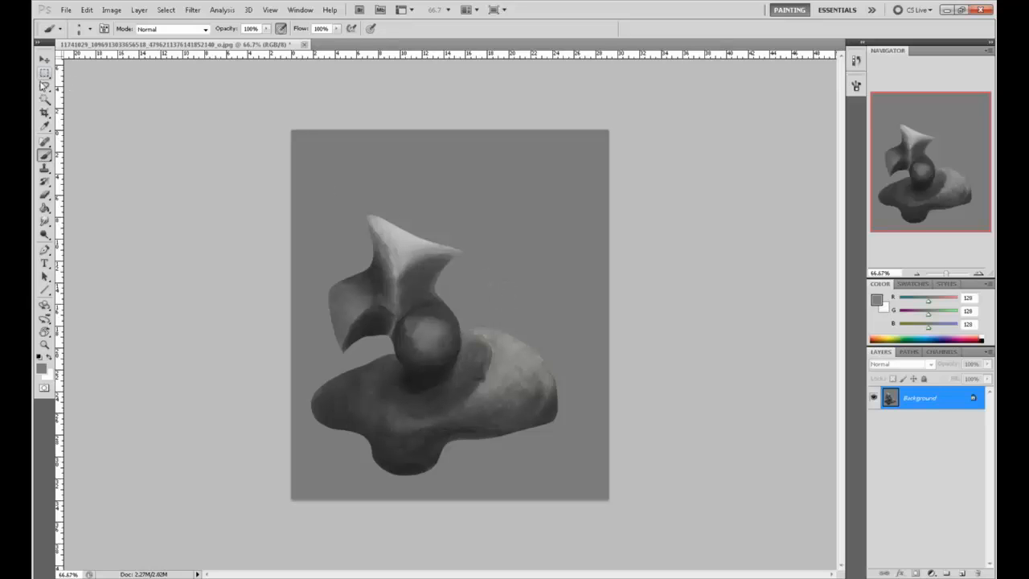
{"action": "left_click", "coordinate": [44, 99]}
{"action": "left_click", "coordinate": [80, 113]}
{"action": "left_click", "coordinate": [554, 335]}
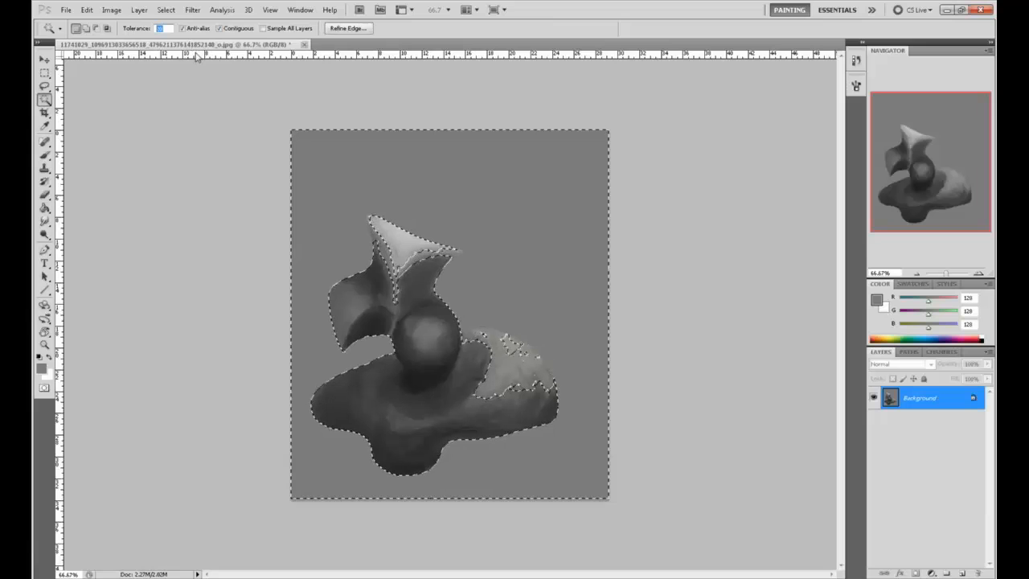
{"action": "type", "text": "10"}
{"action": "left_click", "coordinate": [529, 310]}
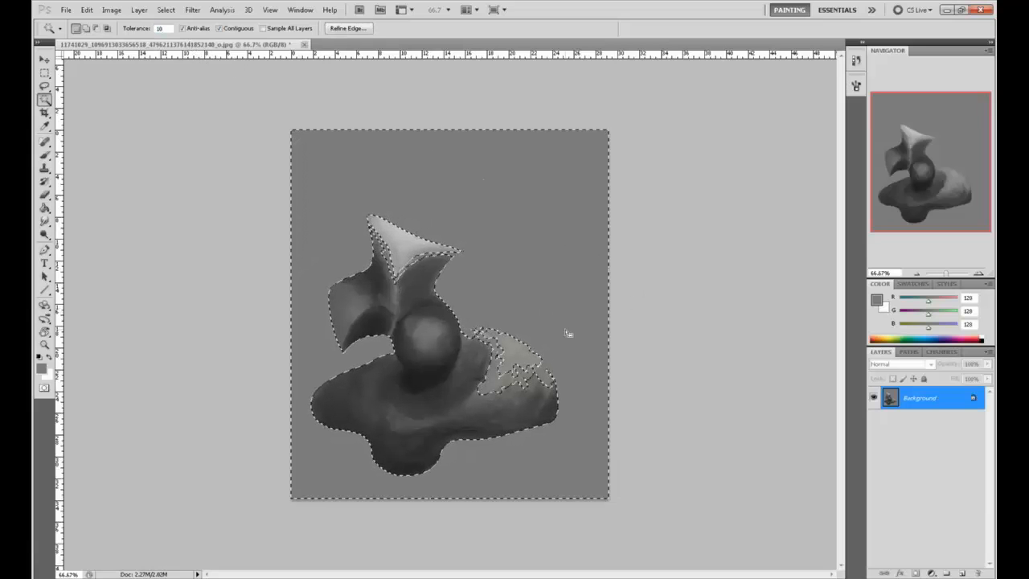
{"action": "double_click", "coordinate": [160, 28]}
{"action": "type", "text": "4"}
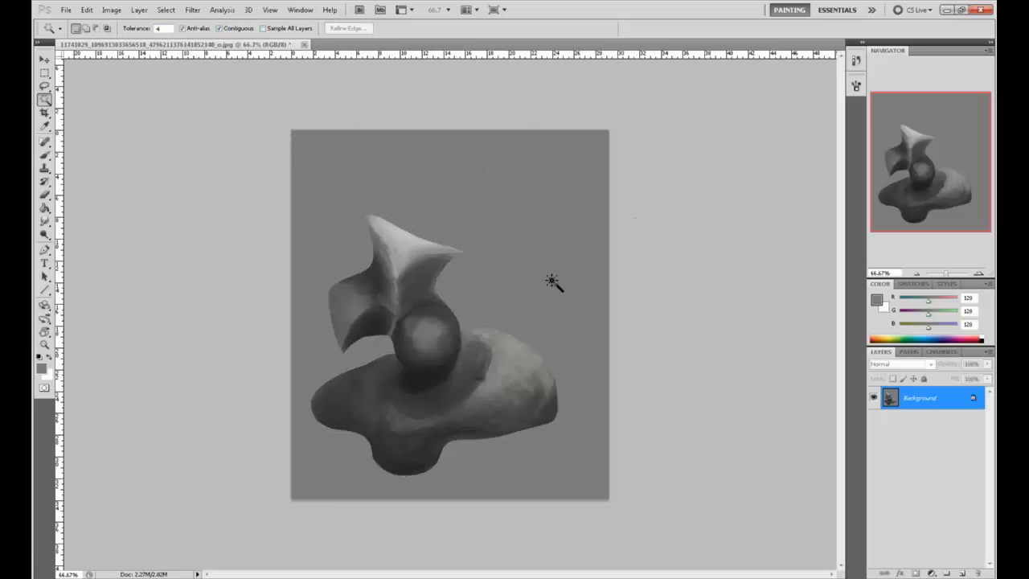
{"action": "left_click", "coordinate": [548, 292]}
- Clean up the background selection along the form's silhouette by adding and subtracting small areas with the Lasso
{"action": "key", "text": "l"}
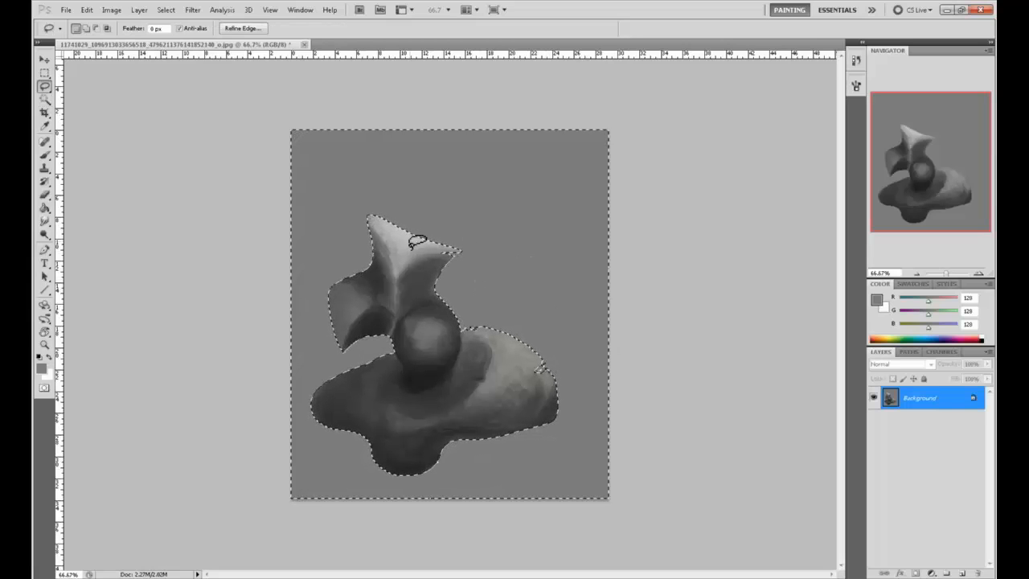
{"action": "key", "text": "alt"}
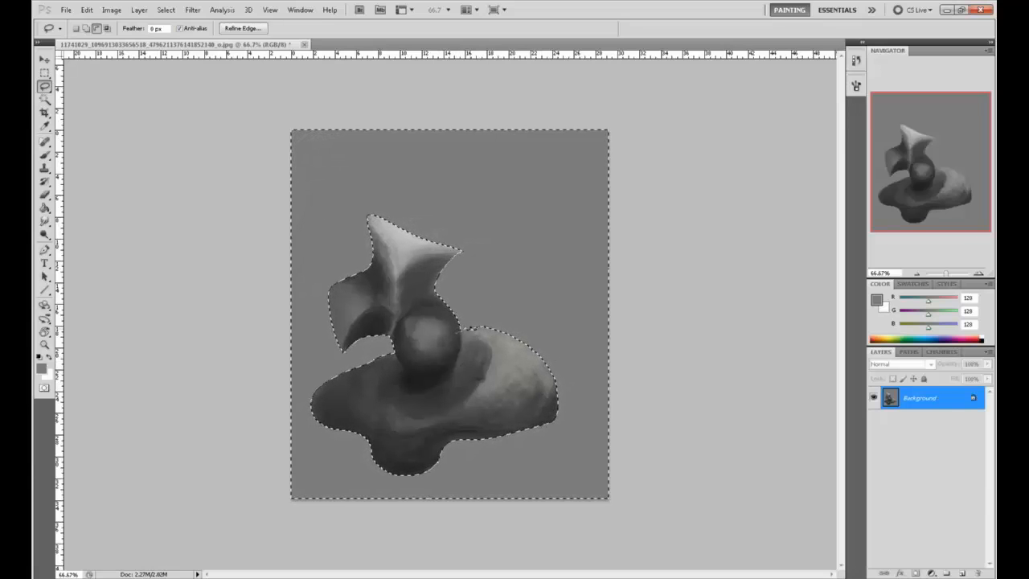
{"action": "key", "text": "shift"}
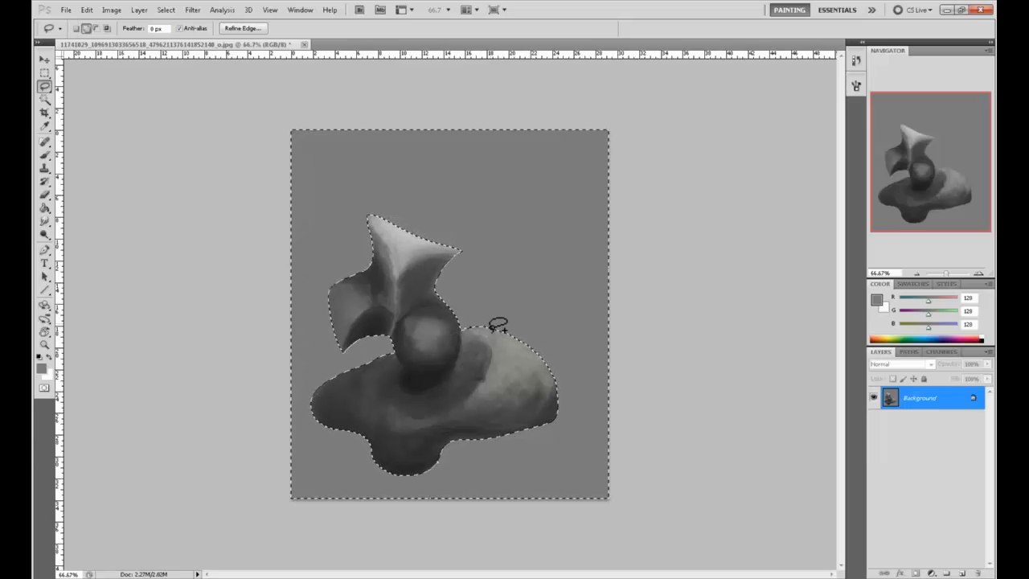
{"action": "key", "text": "alt"}
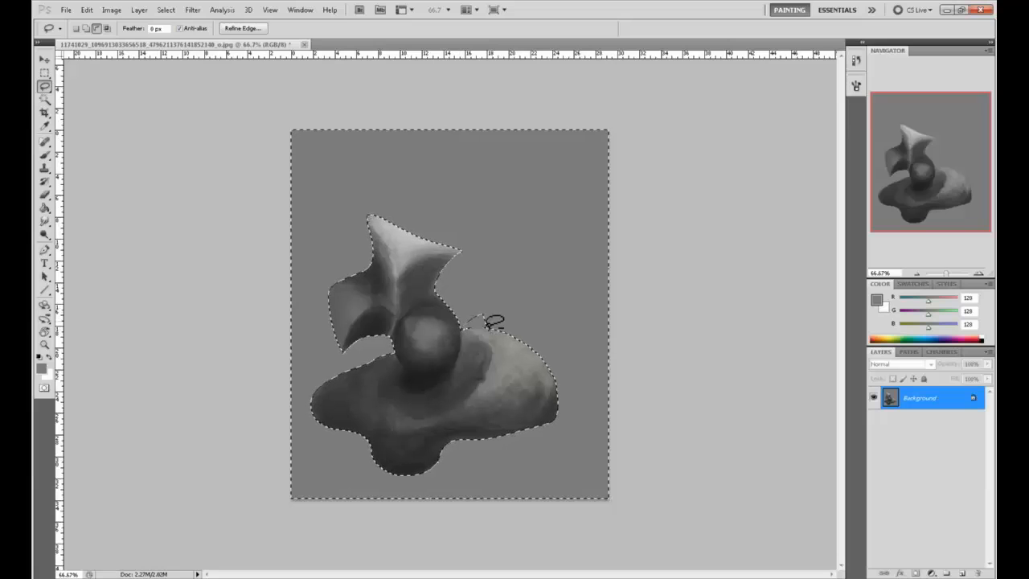
{"action": "key", "text": "shift"}
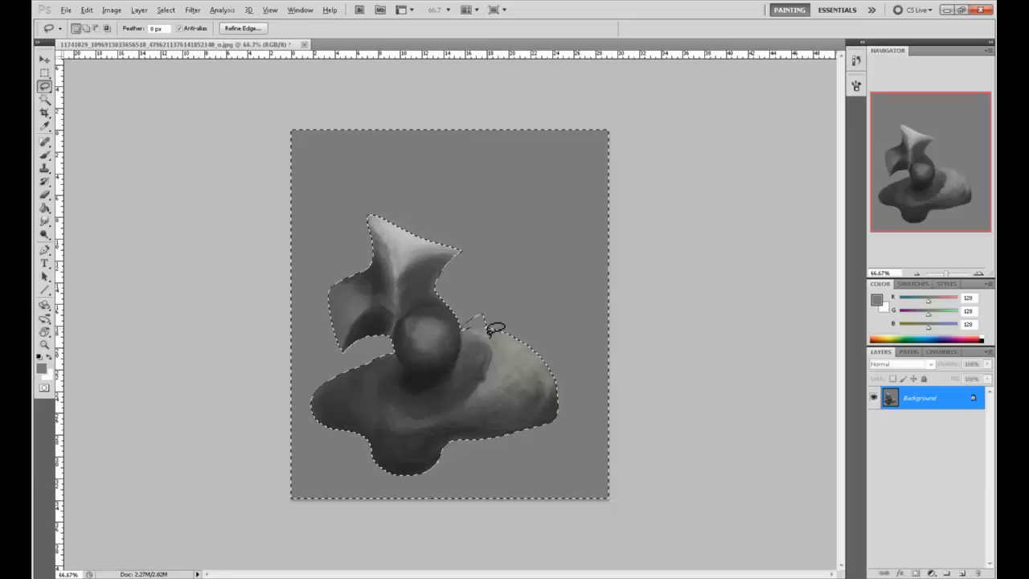
{"action": "key", "text": "shift"}
{"action": "key", "text": "alt"}
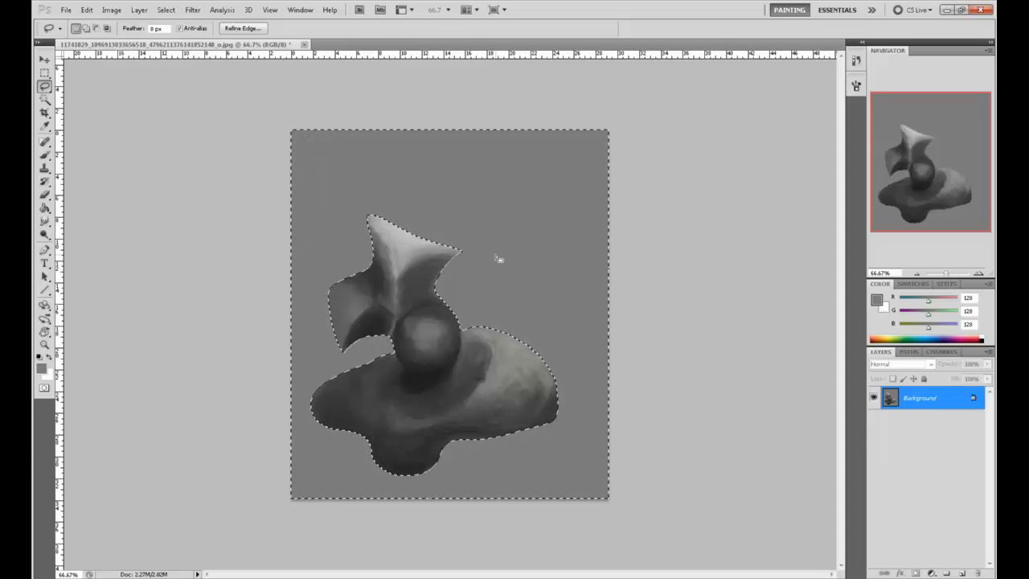
- Invert the selection so it covers the form, and add a new layer above the background
{"action": "key", "text": "m"}
{"action": "right_click", "coordinate": [466, 323]}
{"action": "left_click", "coordinate": [519, 348]}
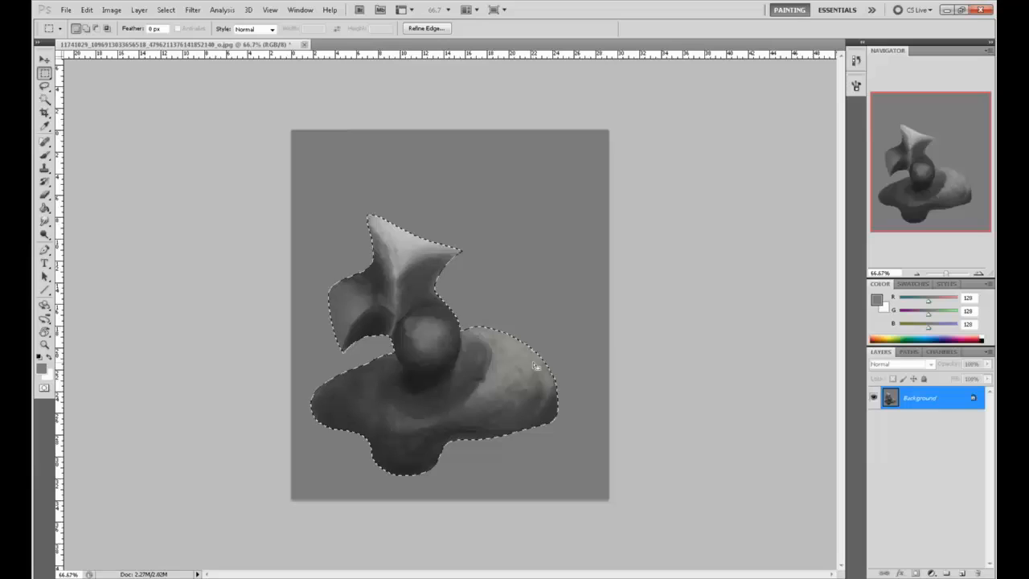
{"action": "left_click", "coordinate": [591, 352]}
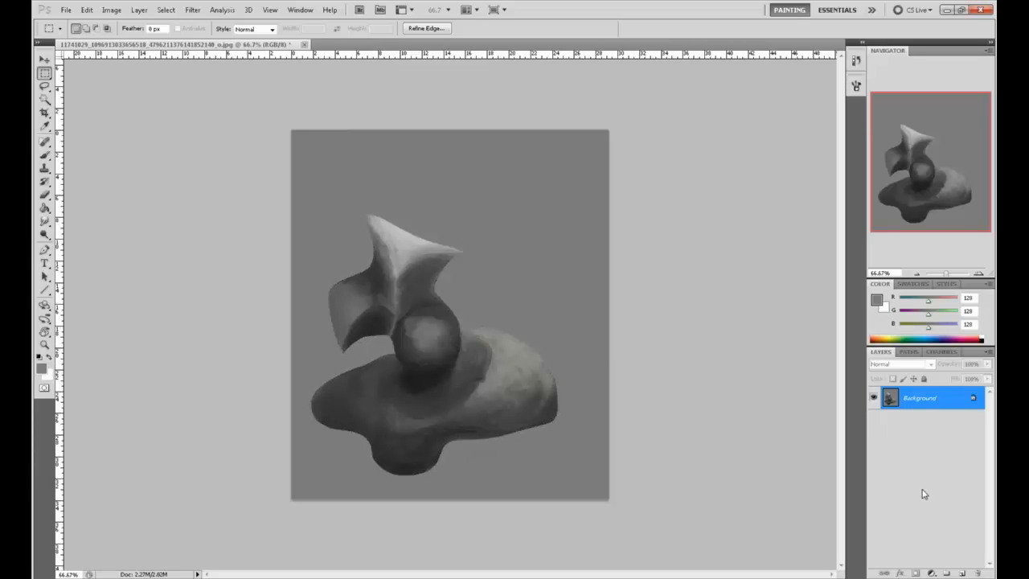
{"action": "left_click", "coordinate": [962, 573]}
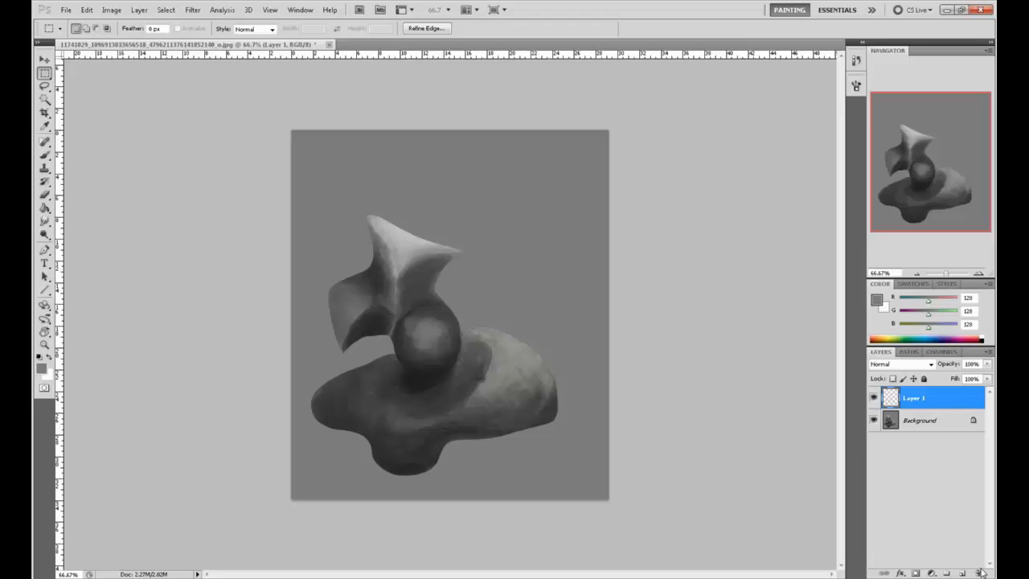
- Set the brush size to 250 and sample the light gray from the upper form's top face
{"action": "key", "text": "b"}
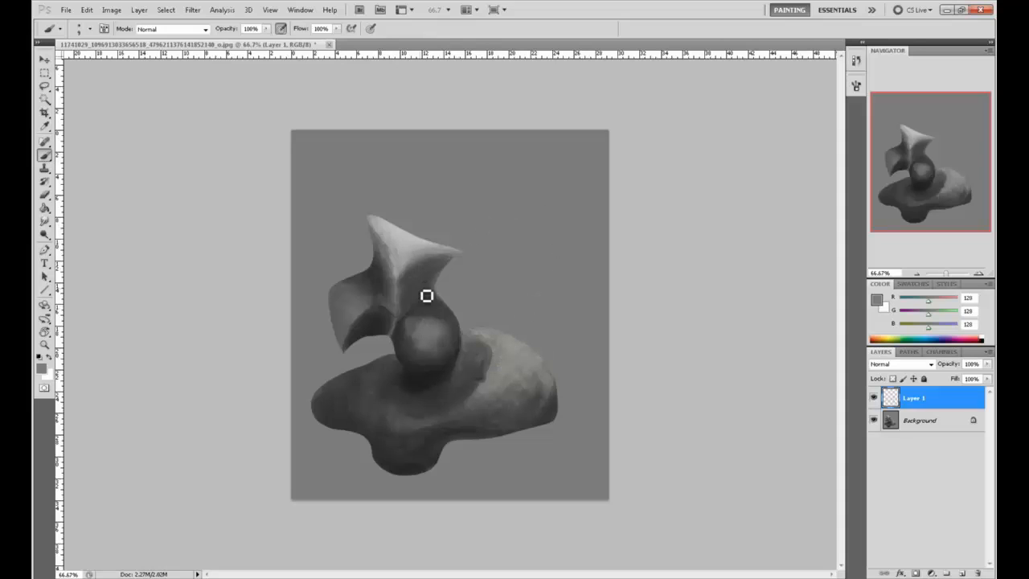
{"action": "key", "text": "bracketright"}
{"action": "key", "text": "bracketright"}
{"action": "key", "text": "bracketright"}
{"action": "key", "text": "ctrl+minus"}
{"action": "key", "text": "ctrl+minus"}
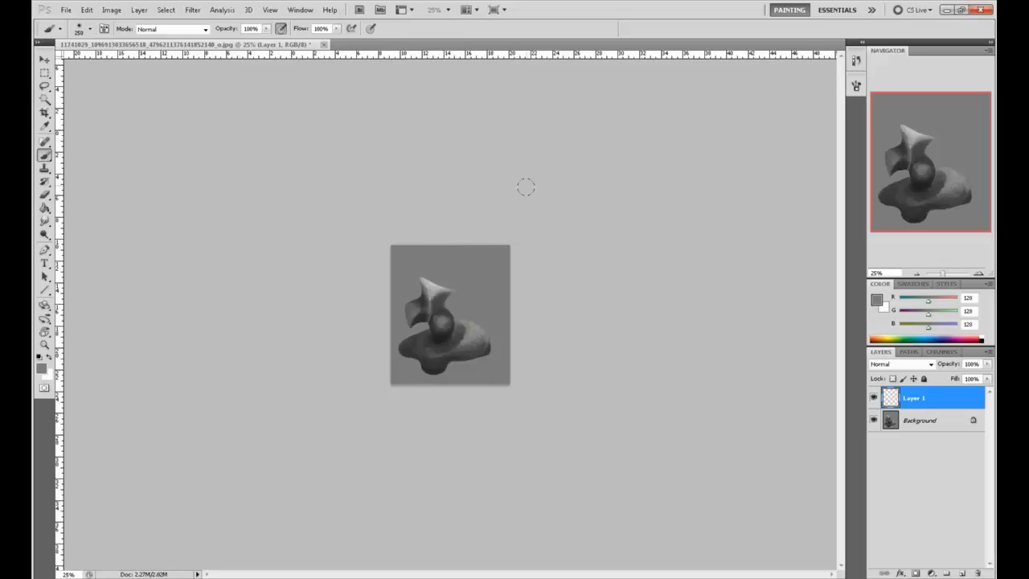
{"action": "key", "text": "bracketright"}
{"action": "key", "text": "bracketright"}
{"action": "key", "text": "bracketright"}
{"action": "key", "text": "bracketright"}
{"action": "key", "text": "bracketright"}
{"action": "key", "text": "bracketright"}
{"action": "key", "text": "bracketright"}
{"action": "key", "text": "bracketright"}
{"action": "key", "text": "bracketright"}
{"action": "key", "text": "bracketright"}
{"action": "key", "text": "ctrl+plus"}
{"action": "key", "text": "ctrl+plus"}
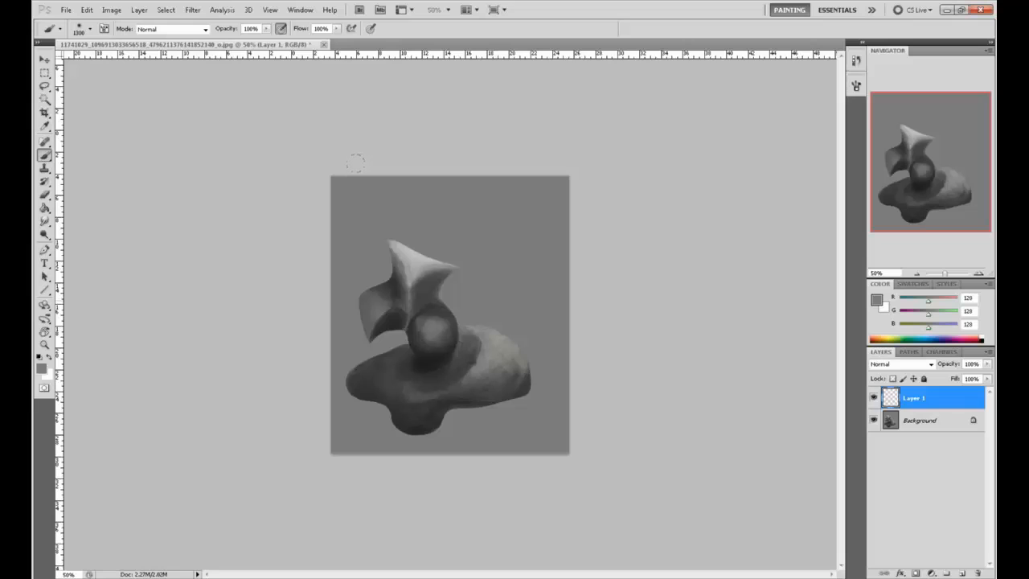
{"action": "key", "text": "bracketleft"}
{"action": "key", "text": "bracketleft"}
{"action": "key", "text": "bracketleft"}
{"action": "key", "text": "bracketleft"}
{"action": "left_click", "coordinate": [421, 246], "text": "alt"}
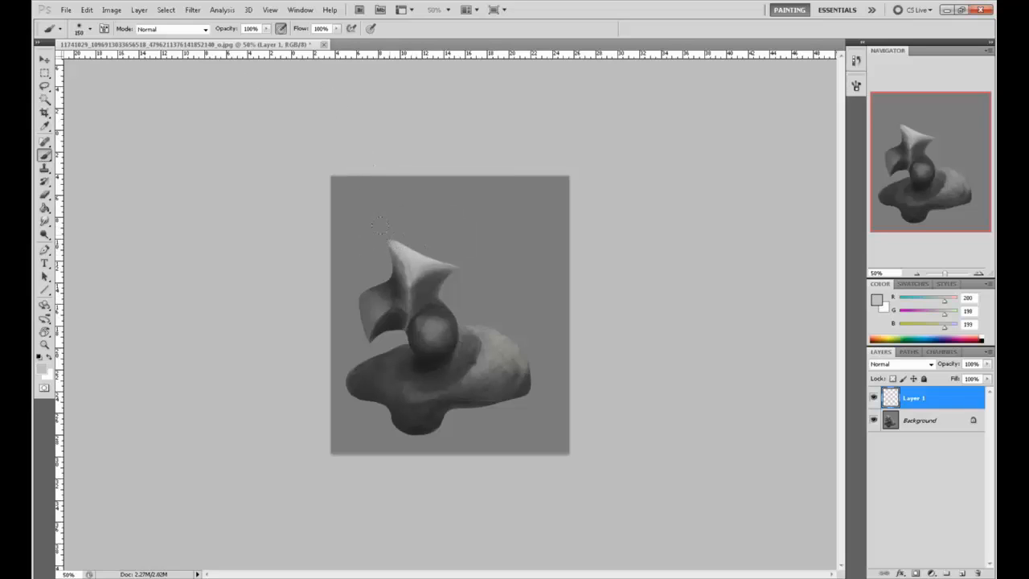
{"action": "key", "text": "bracketright"}
{"action": "key", "text": "bracketright"}
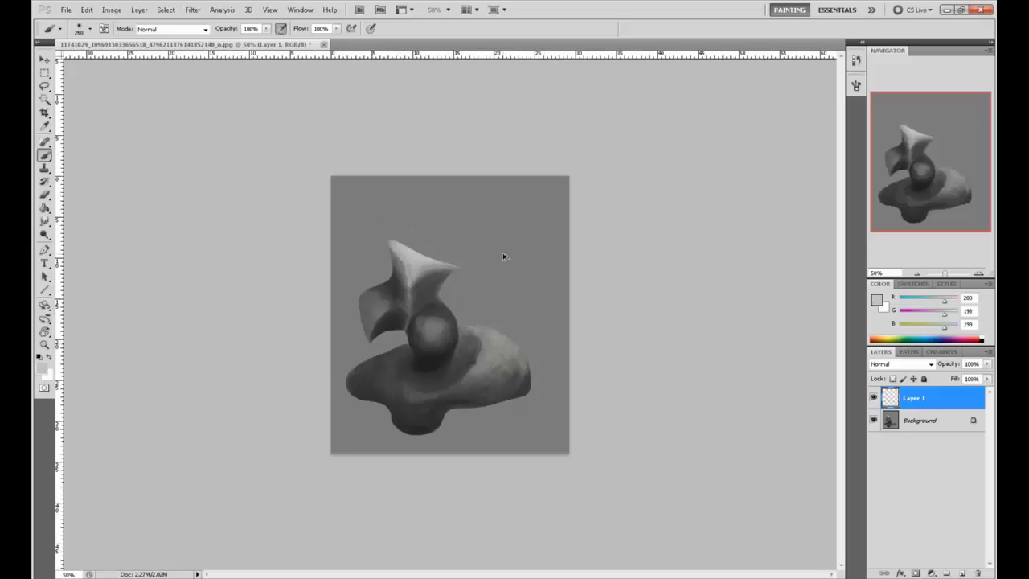
- Revert the image's history to the inverted selection and add a fresh layer above the background
{"action": "left_click", "coordinate": [855, 60]}
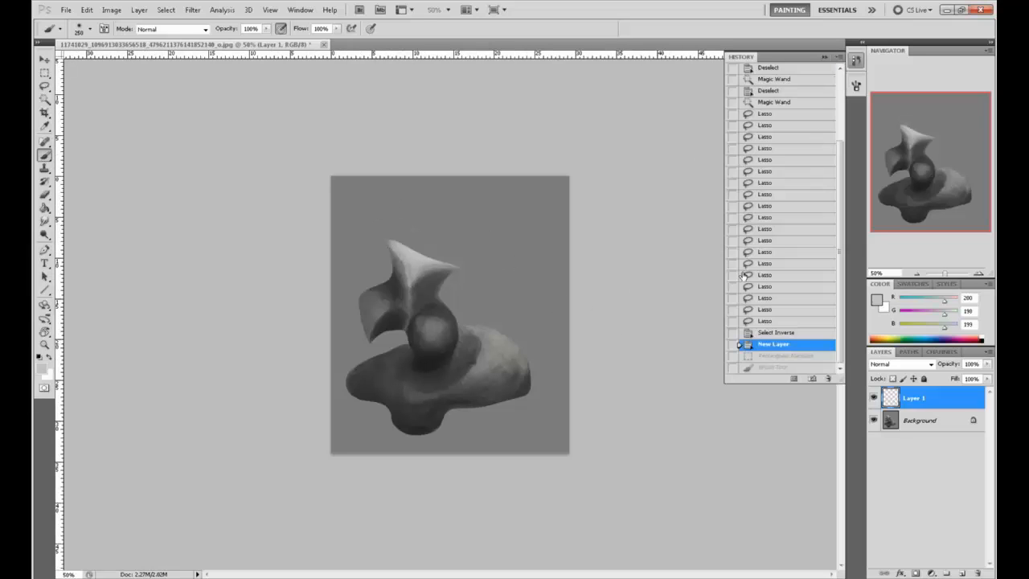
{"action": "left_click", "coordinate": [773, 333]}
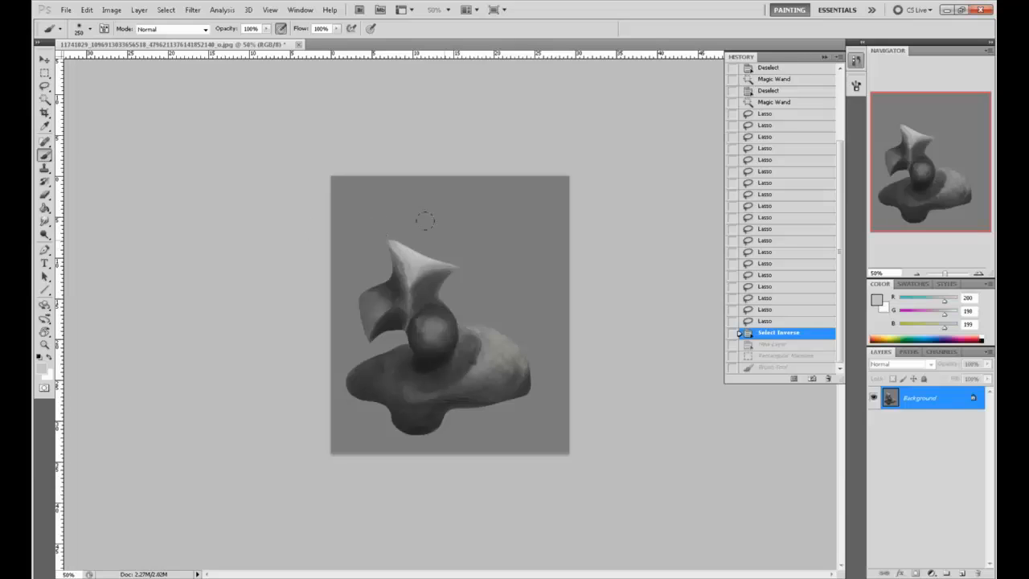
{"action": "left_click", "coordinate": [823, 57]}
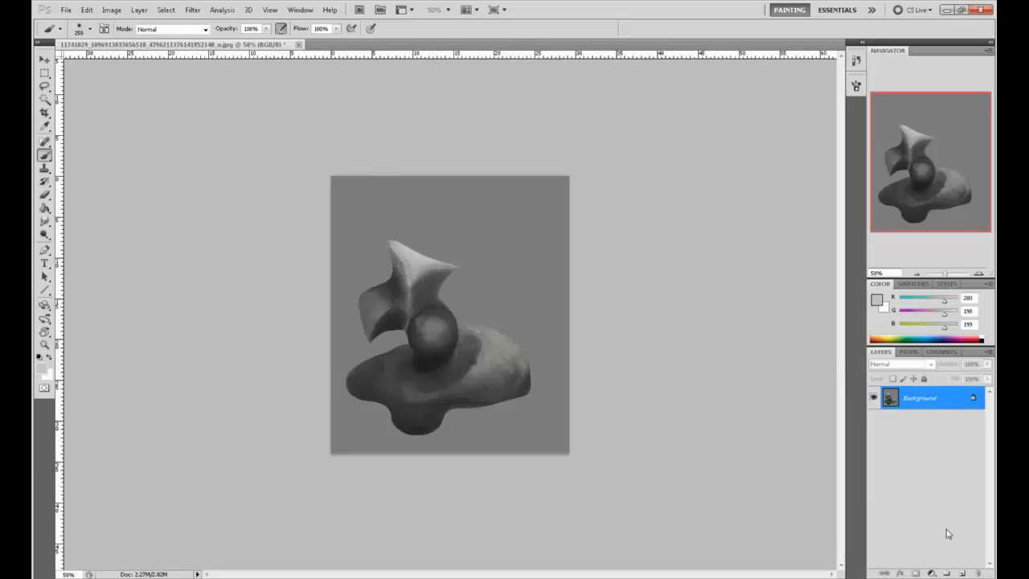
{"action": "left_click", "coordinate": [960, 573]}
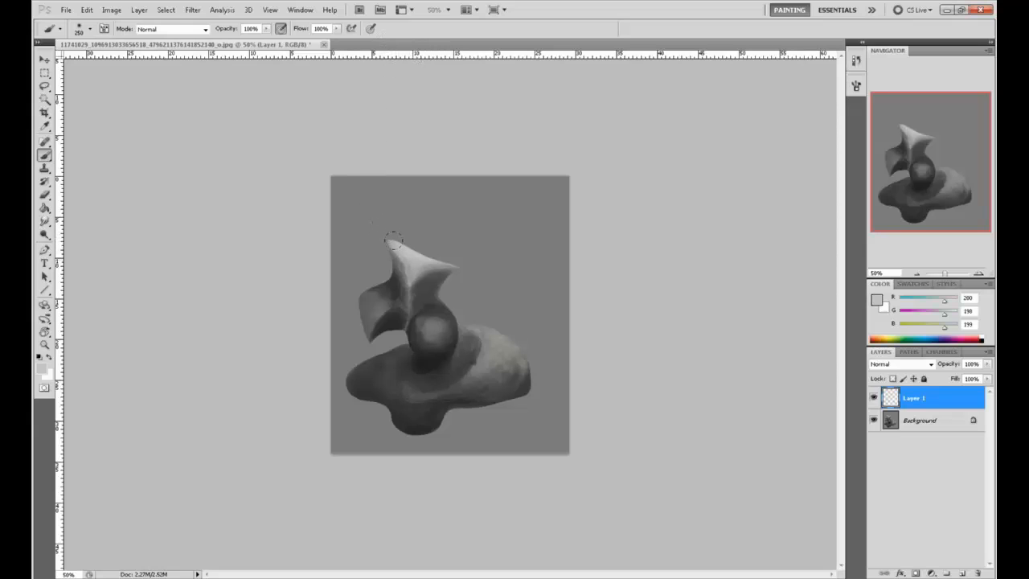
- Paint light gray along the upper form's top edge and sampled dark gray beneath its right tip
{"action": "mouse_move", "coordinate": [393, 239]}
{"action": "left_mouse_down"}
{"action": "mouse_move", "coordinate": [433, 270]}
{"action": "mouse_move", "coordinate": [450, 267]}
{"action": "left_mouse_up"}
{"action": "left_click", "coordinate": [425, 274], "text": "alt"}
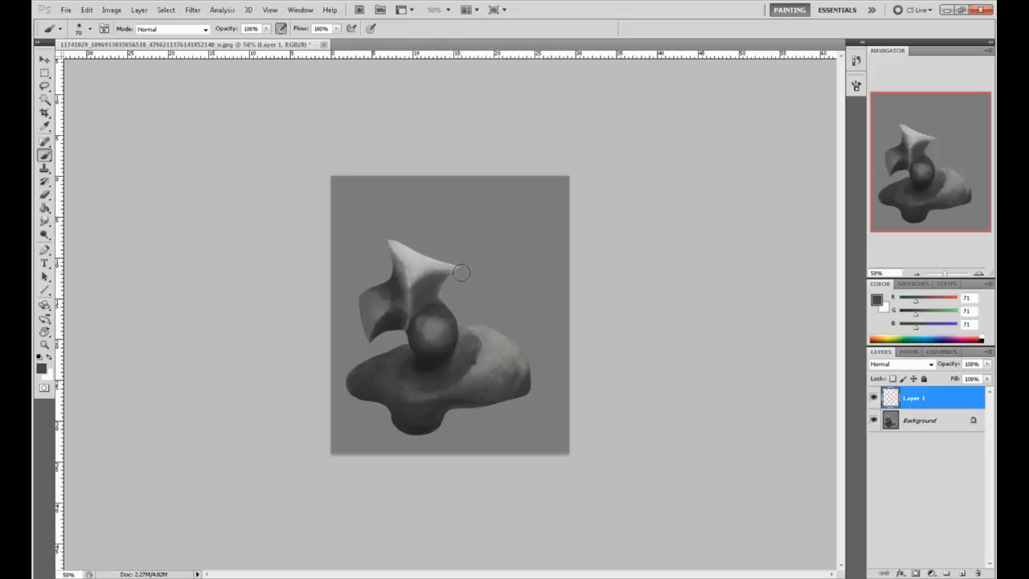
{"action": "left_click_drag", "start_coordinate": [459, 271], "coordinate": [440, 278]}
- Shade the upper form's left side dark gray with a 150 brush, resampling light and dark grays from the form
{"action": "key", "text": "bracketright"}
{"action": "key", "text": "bracketright"}
{"action": "key", "text": "bracketright"}
{"action": "key", "text": "bracketright"}
{"action": "key", "text": "bracketright"}
{"action": "left_click_drag", "start_coordinate": [383, 264], "coordinate": [375, 245]}
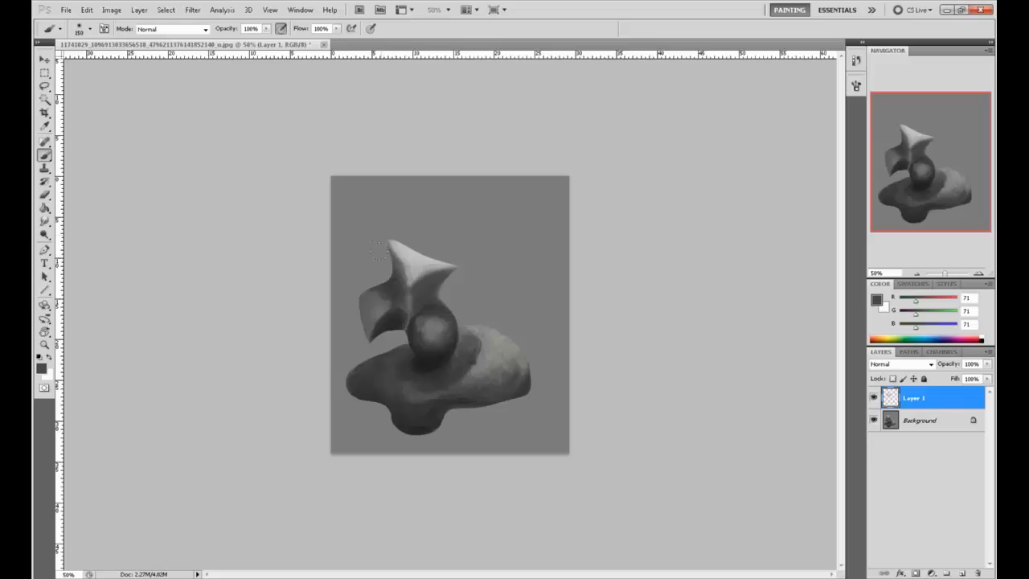
{"action": "left_click", "coordinate": [410, 251], "text": "alt"}
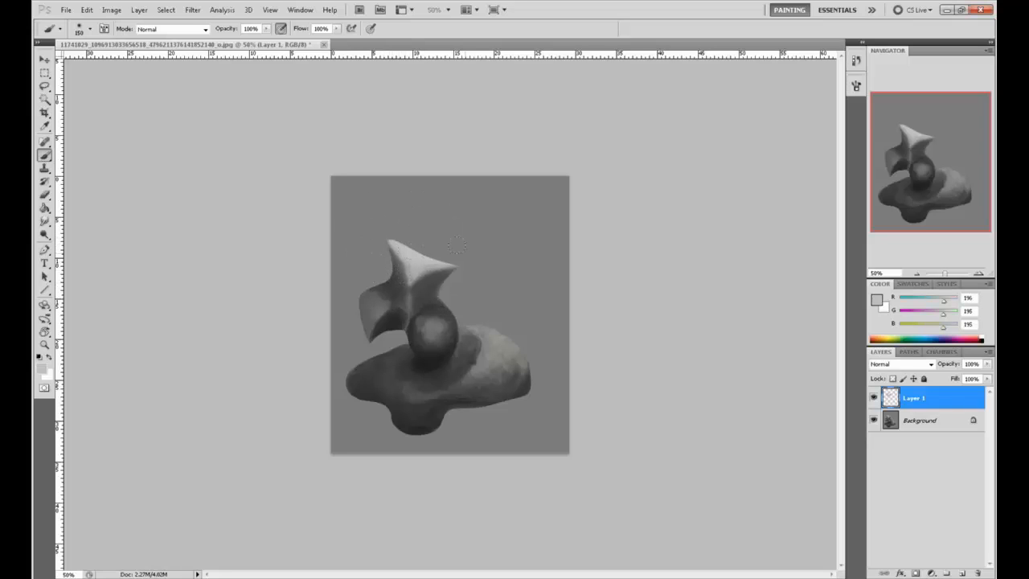
{"action": "left_click", "coordinate": [385, 266], "text": "alt"}
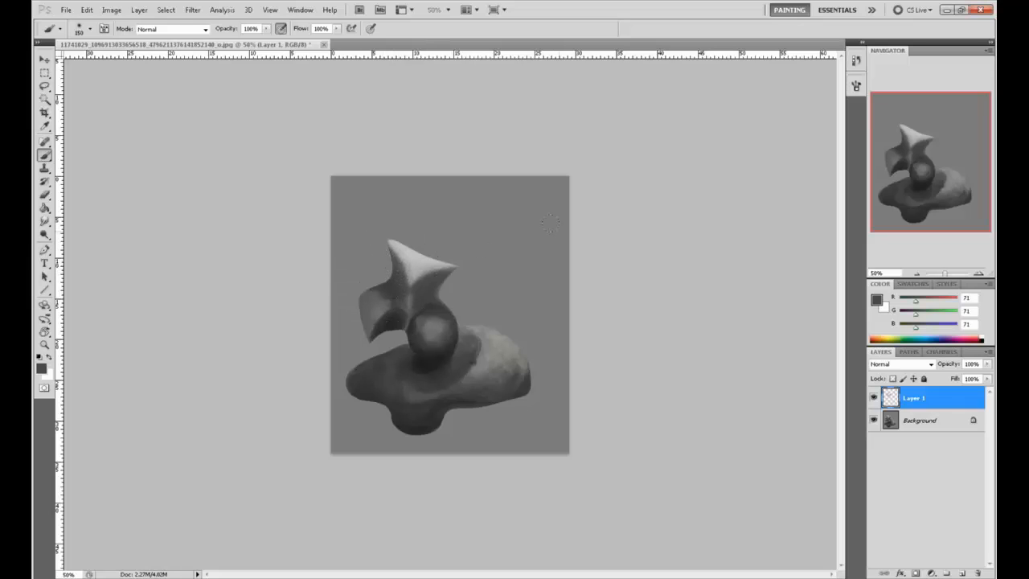
- Glaze sampled mid-gray over the upper form and the base with a 500 brush at 62% opacity
{"action": "left_click", "coordinate": [424, 277], "text": "alt"}
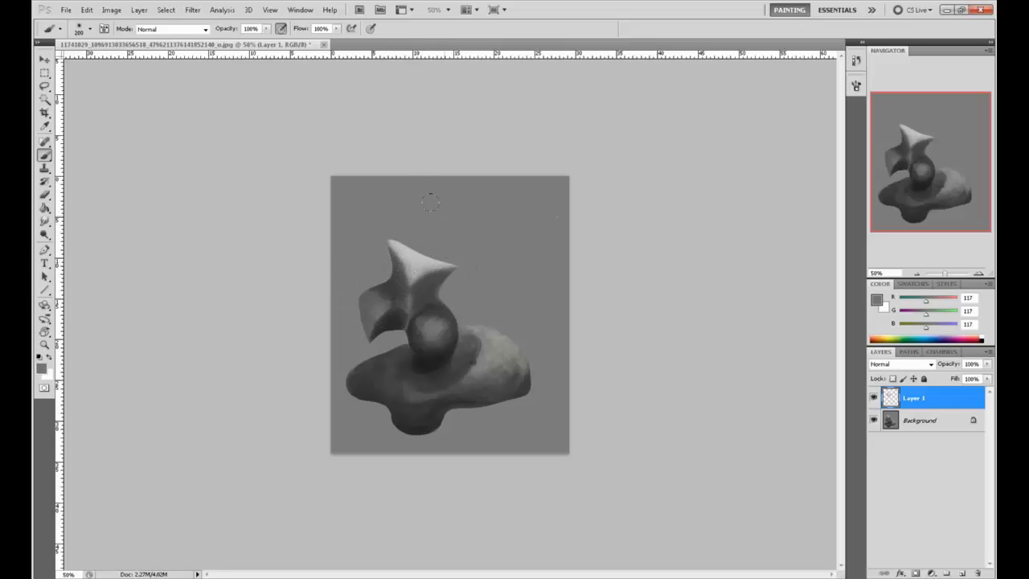
{"action": "key", "text": "bracketright"}
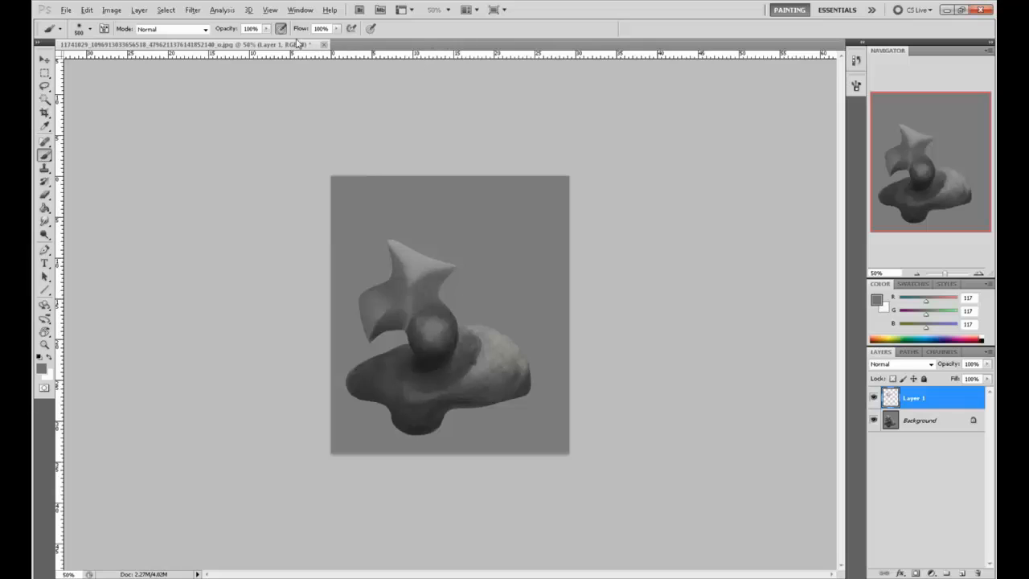
{"action": "left_click_drag", "start_coordinate": [268, 34], "coordinate": [247, 41]}
{"action": "left_click_drag", "start_coordinate": [418, 297], "coordinate": [400, 251]}
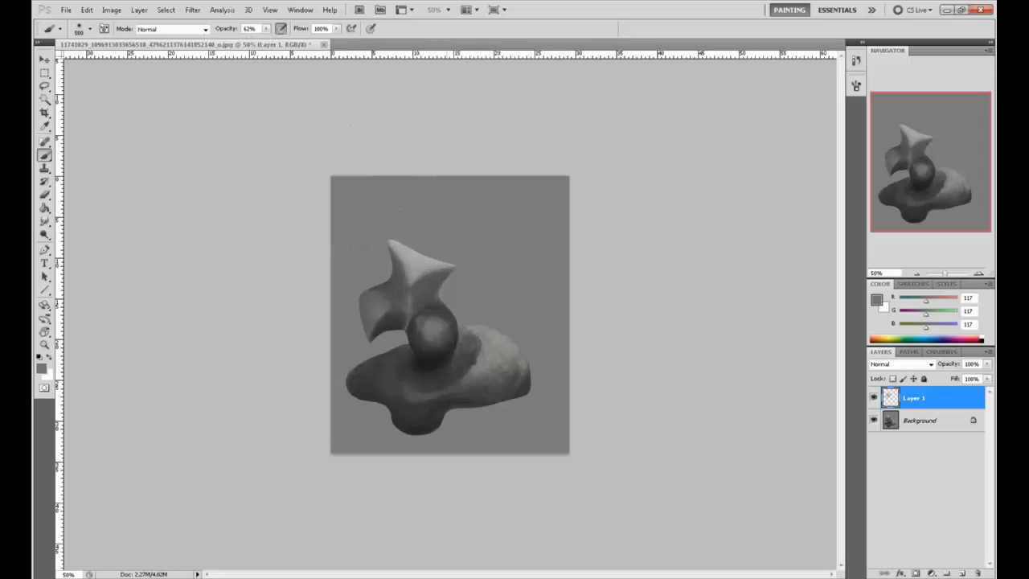
{"action": "mouse_move", "coordinate": [378, 337]}
{"action": "left_mouse_down"}
{"action": "mouse_move", "coordinate": [474, 377]}
{"action": "mouse_move", "coordinate": [418, 426]}
{"action": "left_mouse_up"}
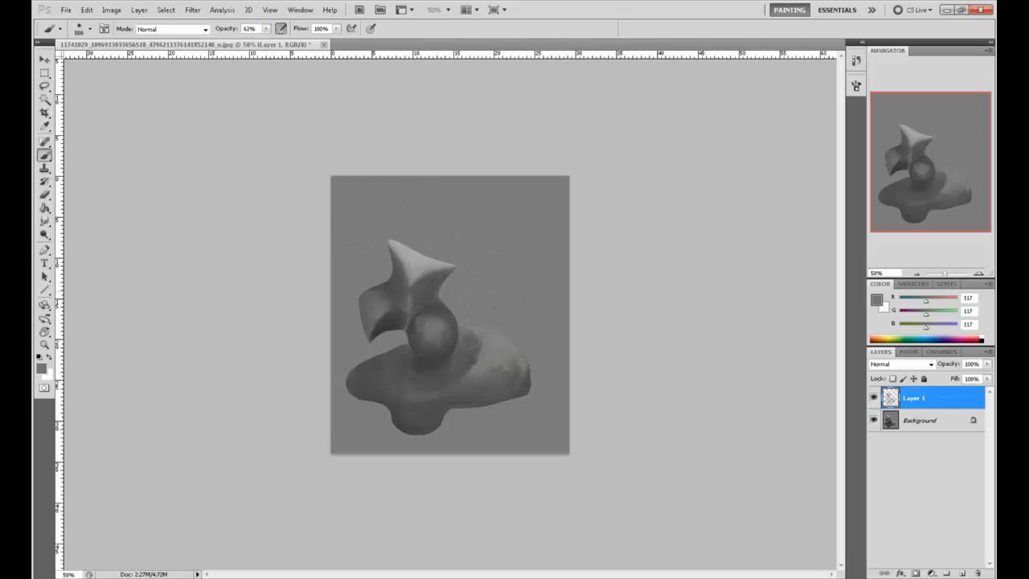
- Sample light gray from the upper form and paint the base's lit right side with a 125 brush
{"action": "left_click", "coordinate": [419, 257], "text": "alt"}
{"action": "key", "text": "bracketleft"}
{"action": "key", "text": "bracketleft"}
{"action": "key", "text": "bracketleft"}
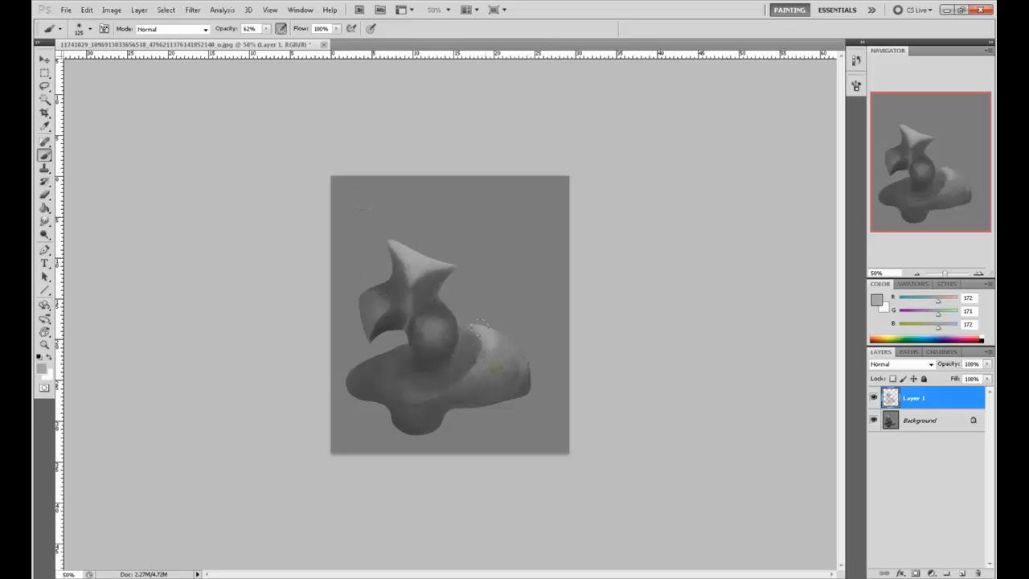
{"action": "mouse_move", "coordinate": [480, 321]}
{"action": "left_mouse_down"}
{"action": "mouse_move", "coordinate": [452, 306]}
{"action": "mouse_move", "coordinate": [463, 355]}
{"action": "mouse_move", "coordinate": [470, 329]}
{"action": "mouse_move", "coordinate": [462, 305]}
{"action": "mouse_move", "coordinate": [457, 361]}
{"action": "mouse_move", "coordinate": [472, 339]}
{"action": "mouse_move", "coordinate": [464, 313]}
{"action": "mouse_move", "coordinate": [454, 354]}
{"action": "mouse_move", "coordinate": [462, 315]}
{"action": "mouse_move", "coordinate": [468, 352]}
{"action": "mouse_move", "coordinate": [470, 329]}
{"action": "mouse_move", "coordinate": [483, 338]}
{"action": "mouse_move", "coordinate": [479, 355]}
{"action": "mouse_move", "coordinate": [484, 302]}
{"action": "mouse_move", "coordinate": [450, 304]}
{"action": "mouse_move", "coordinate": [479, 290]}
{"action": "mouse_move", "coordinate": [420, 294]}
{"action": "mouse_move", "coordinate": [466, 307]}
{"action": "mouse_move", "coordinate": [476, 338]}
{"action": "mouse_move", "coordinate": [486, 309]}
{"action": "mouse_move", "coordinate": [430, 351]}
{"action": "mouse_move", "coordinate": [466, 334]}
{"action": "mouse_move", "coordinate": [464, 361]}
{"action": "left_mouse_up"}
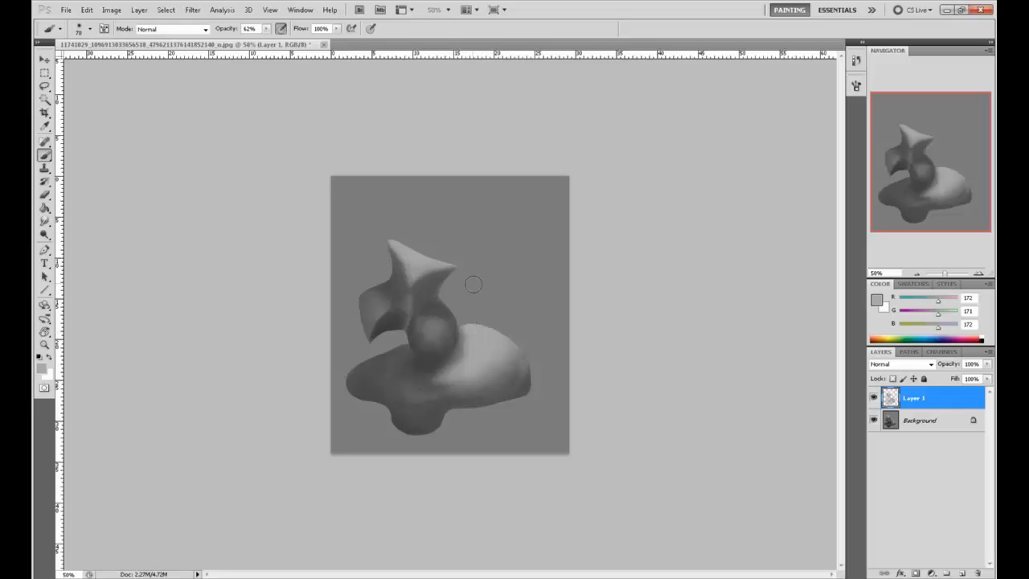
- Sample dark gray from beneath the ball and deepen the shadow where it meets the base, using a 70 brush
{"action": "left_click", "coordinate": [442, 358], "text": "alt"}
{"action": "key", "text": "bracketleft"}
{"action": "key", "text": "bracketleft"}
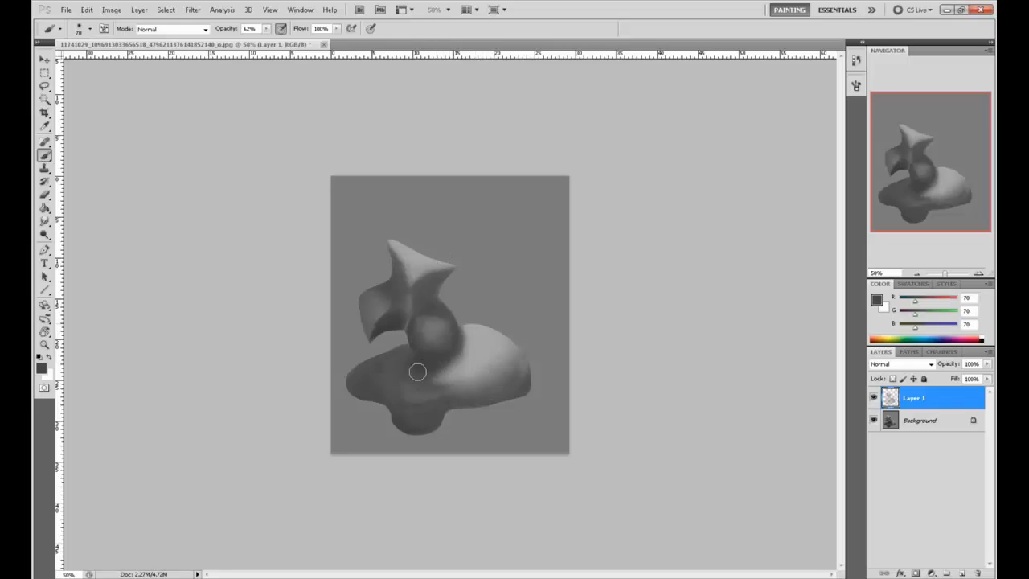
{"action": "left_click", "coordinate": [483, 323], "text": "alt"}
{"action": "mouse_move", "coordinate": [464, 327]}
{"action": "left_mouse_down"}
{"action": "mouse_move", "coordinate": [433, 378]}
{"action": "mouse_move", "coordinate": [414, 384]}
{"action": "left_mouse_up"}
{"action": "key", "text": "ctrl+z"}
- Switch the Brush tool to a preset with an irregular 175 tip
{"action": "right_click", "coordinate": [466, 298]}
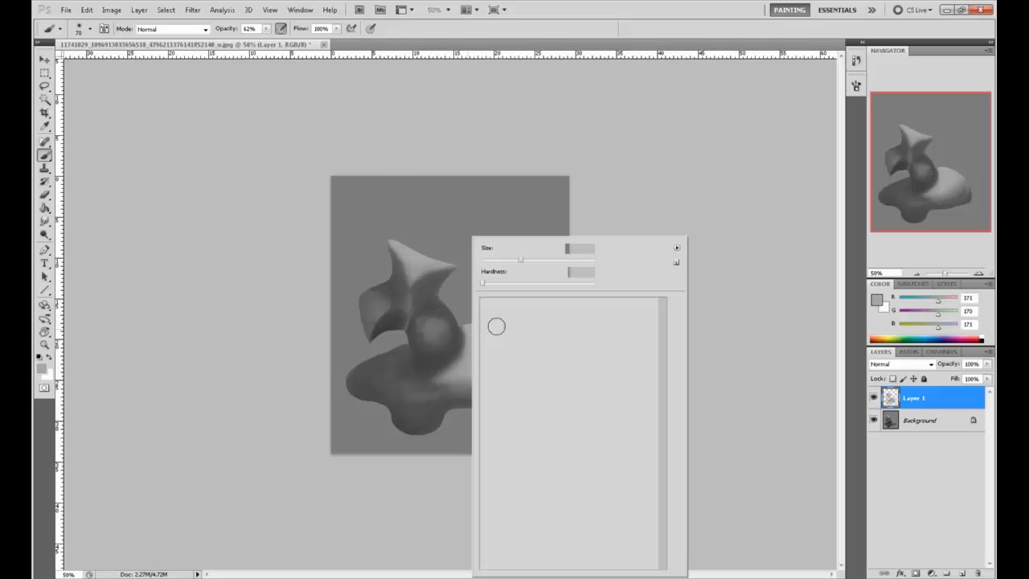
{"action": "left_click_drag", "start_coordinate": [667, 318], "coordinate": [667, 555]}
{"action": "left_click", "coordinate": [567, 467]}
{"action": "left_click", "coordinate": [758, 376]}
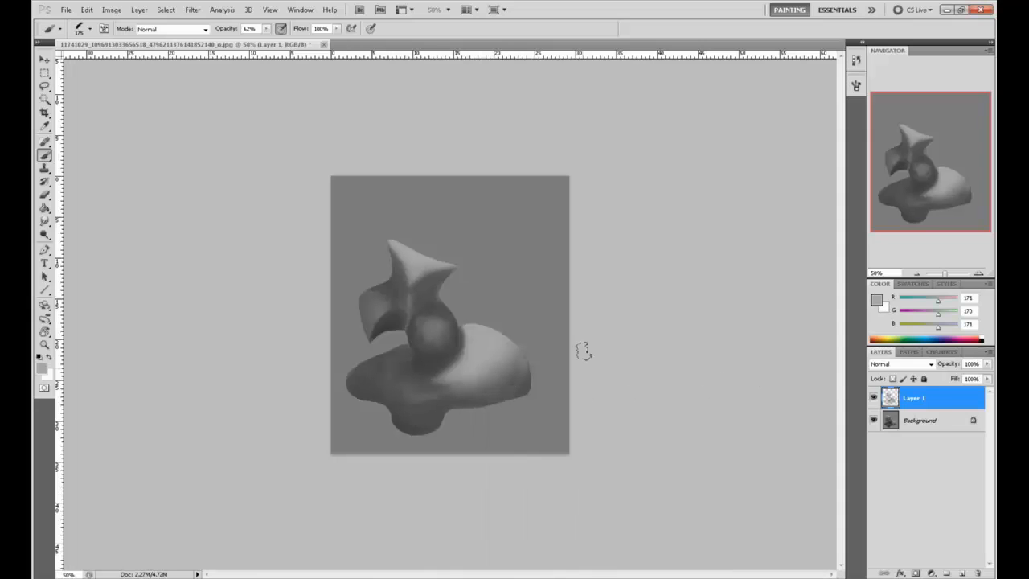
- Sharpen the upper form's right tip and the edge under its top plane with a size 20 brush, sampling nearby grays
{"action": "left_click", "coordinate": [407, 277], "text": "alt"}
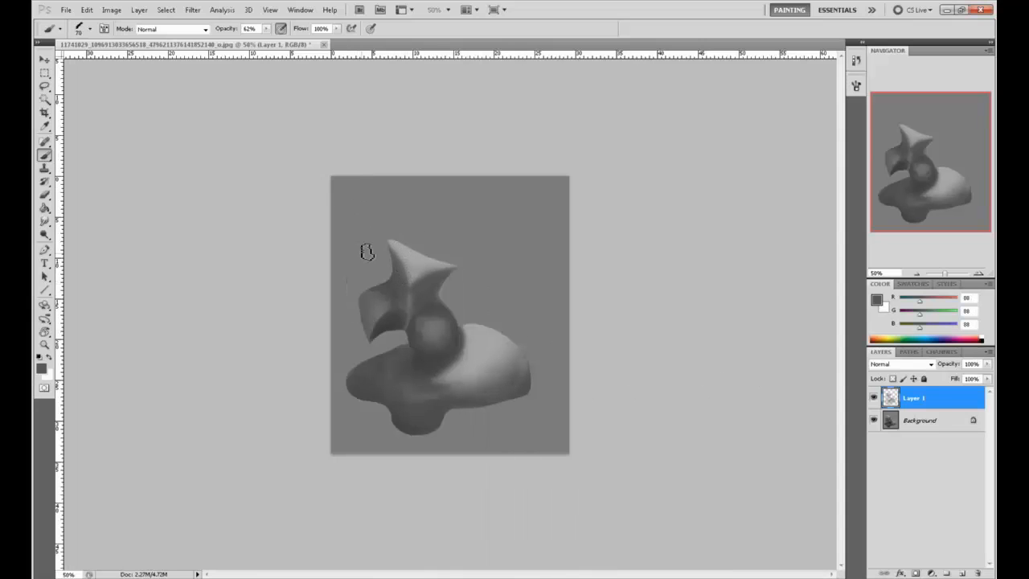
{"action": "key", "text": "bracketleft"}
{"action": "key", "text": "bracketleft"}
{"action": "key", "text": "bracketleft"}
{"action": "key", "text": "bracketleft"}
{"action": "key", "text": "bracketleft"}
{"action": "key", "text": "bracketleft"}
{"action": "key", "text": "bracketleft"}
{"action": "key", "text": "bracketleft"}
{"action": "key", "text": "bracketleft"}
{"action": "left_click", "coordinate": [467, 273], "text": "alt"}
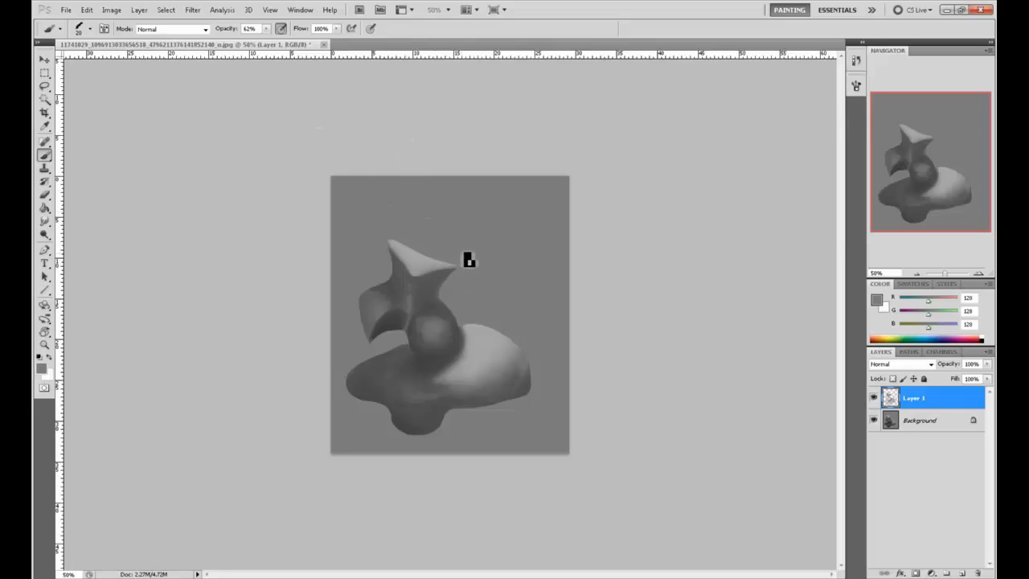
{"action": "left_click", "coordinate": [463, 270], "text": "alt"}
{"action": "left_click", "coordinate": [435, 286], "text": "alt"}
- Sample light gray from the upper form's top plane, paint it onto the left lobe, and resample the adjacent dark gray
{"action": "left_click", "coordinate": [419, 246], "text": "alt"}
{"action": "mouse_move", "coordinate": [364, 301]}
{"action": "left_mouse_down"}
{"action": "mouse_move", "coordinate": [381, 305]}
{"action": "mouse_move", "coordinate": [351, 309]}
{"action": "left_mouse_up"}
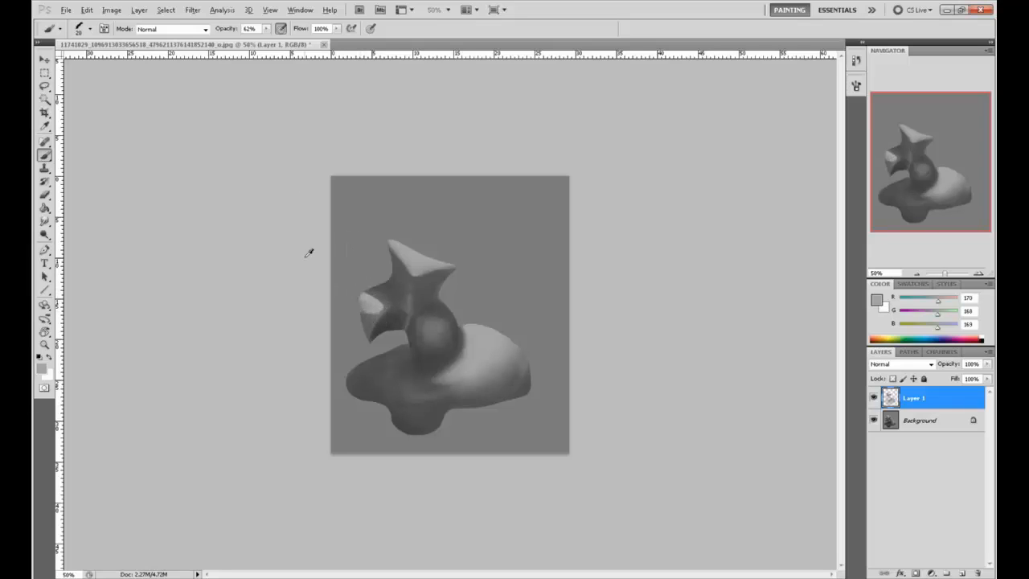
{"action": "left_click", "coordinate": [367, 318], "text": "alt"}
{"action": "left_click", "coordinate": [361, 311], "text": "alt"}
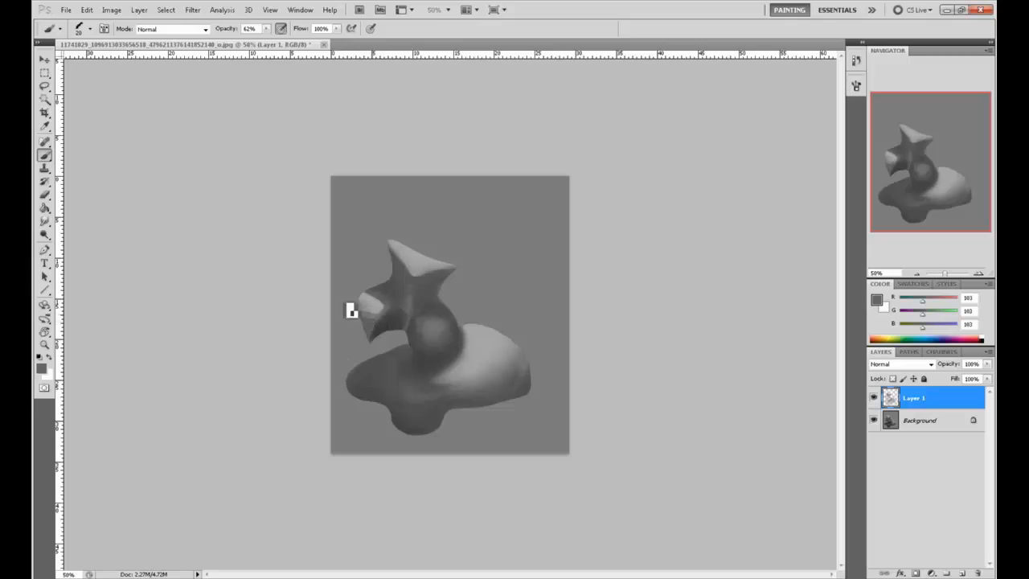
- Switch to a soft 150 brush and blend the left lobe's light patch into its shaded surroundings with sampled grays
{"action": "right_click", "coordinate": [378, 292]}
{"action": "left_click", "coordinate": [666, 440]}
{"action": "left_click", "coordinate": [381, 315], "text": "alt"}
{"action": "key", "text": "bracketright"}
{"action": "left_click_drag", "start_coordinate": [375, 309], "coordinate": [360, 307]}
{"action": "left_click", "coordinate": [370, 299], "text": "alt"}
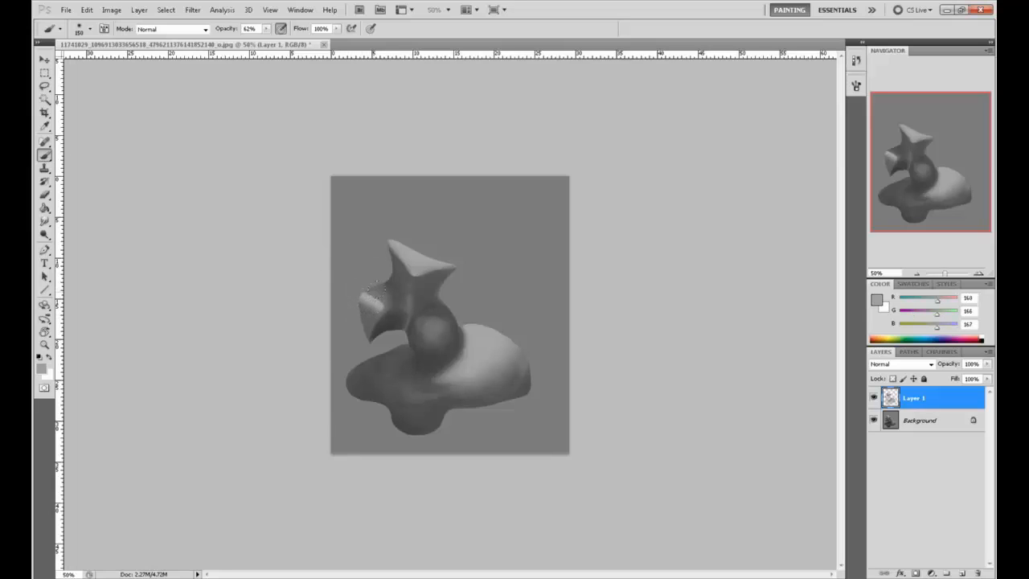
{"action": "left_click_drag", "start_coordinate": [385, 296], "coordinate": [367, 305]}
{"action": "left_click", "coordinate": [378, 296], "text": "alt"}
{"action": "left_click", "coordinate": [375, 298], "text": "alt"}
{"action": "left_click", "coordinate": [373, 297], "text": "alt"}
- Glaze sampled dark gray over the upper form's top plane with a soft brush enlarged to 400
{"action": "key", "text": "ctrl+plus"}
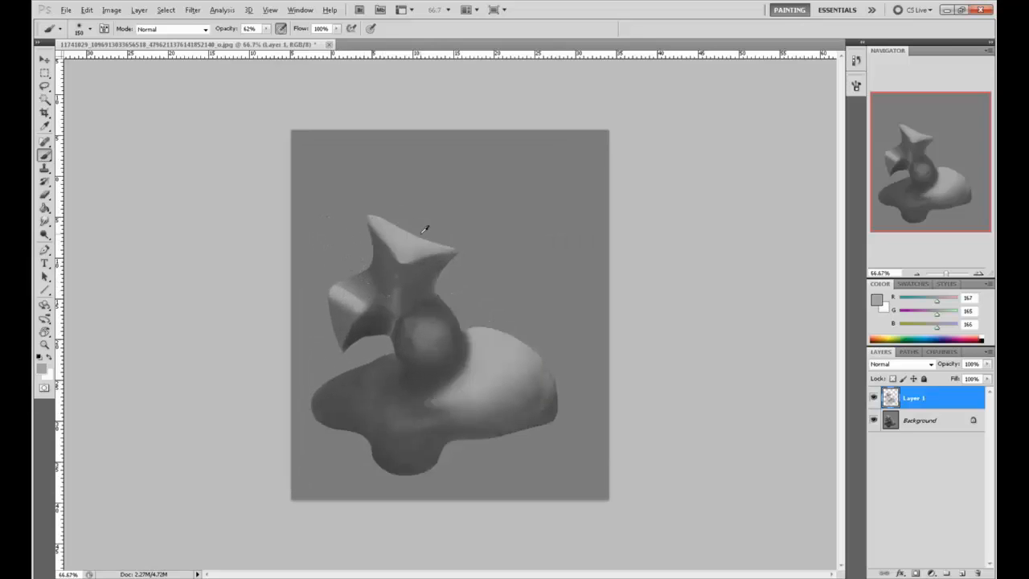
{"action": "left_click", "coordinate": [408, 235], "text": "alt"}
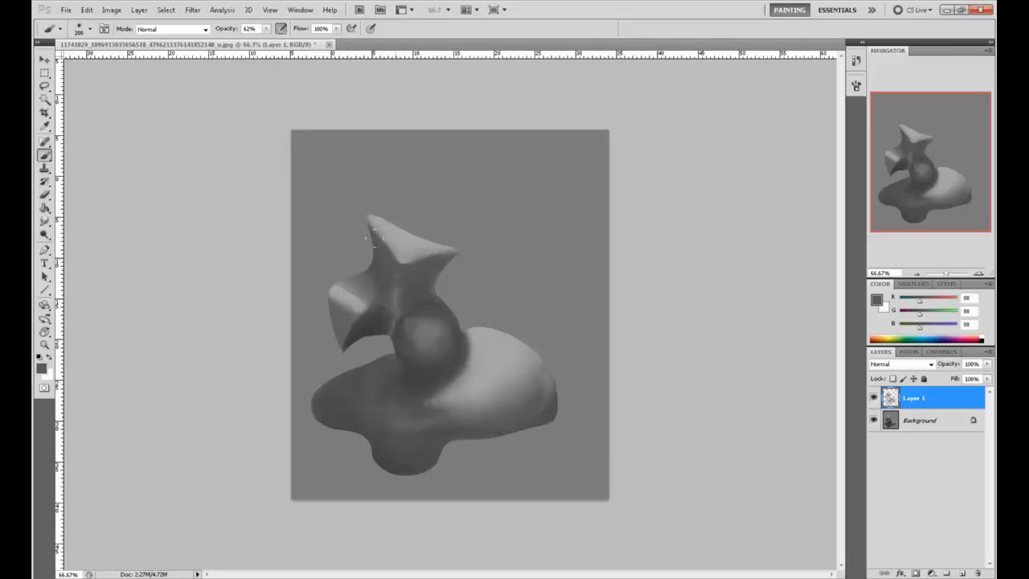
{"action": "left_click", "coordinate": [419, 262], "text": "alt"}
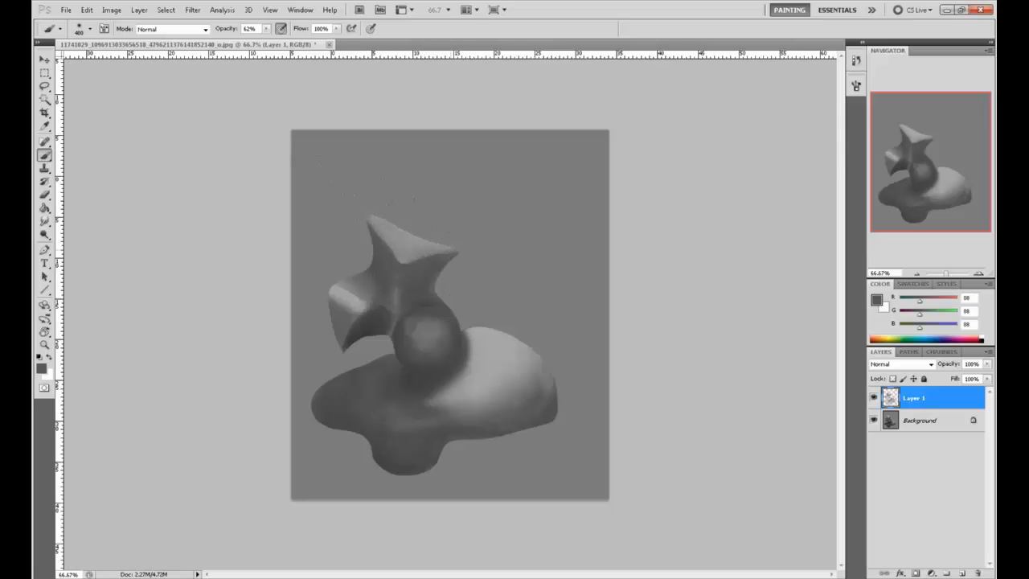
- Set the foreground color to light gray 218 and paint a highlight on the left lobe
{"action": "left_click", "coordinate": [875, 301]}
{"action": "left_click_drag", "start_coordinate": [627, 307], "coordinate": [528, 314]}
{"action": "left_click", "coordinate": [878, 290]}
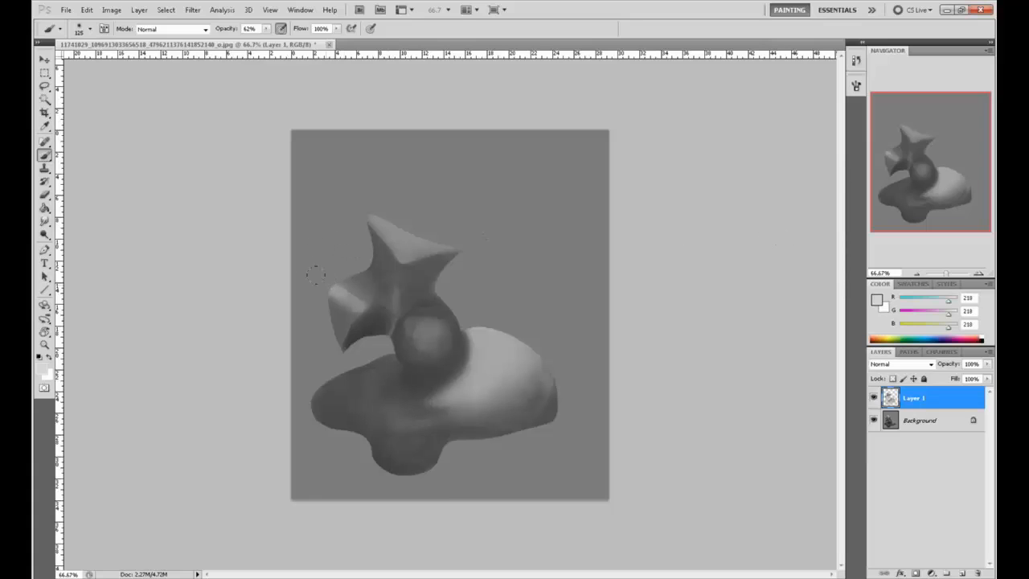
{"action": "left_click_drag", "start_coordinate": [332, 285], "coordinate": [374, 313]}
{"action": "left_click_drag", "start_coordinate": [334, 282], "coordinate": [353, 292]}
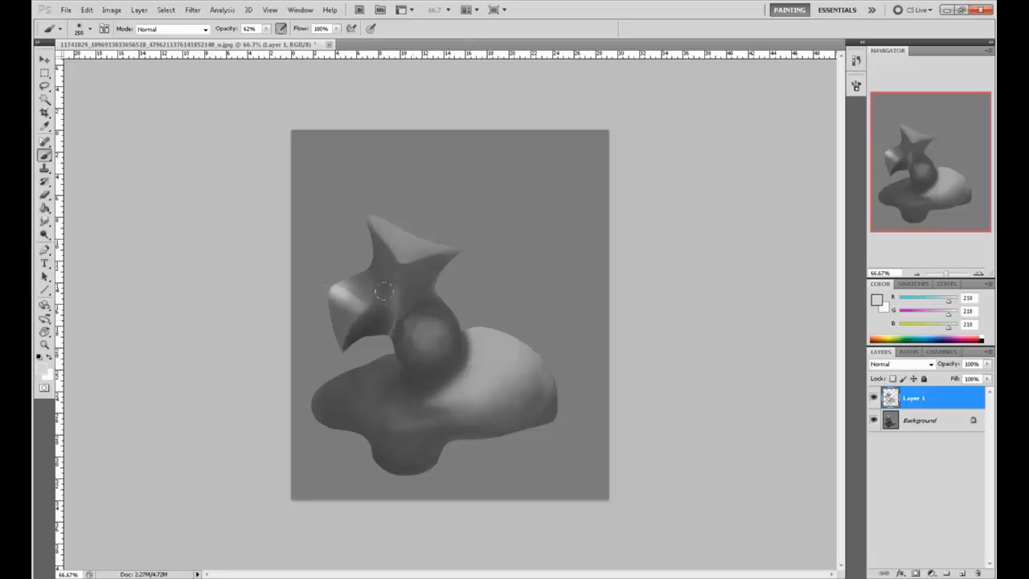
- Undo the last highlight stroke, reduce the brush to 150, and brighten the upper form's top tip and edge
{"action": "key", "text": "bracketleft"}
{"action": "key", "text": "bracketleft"}
{"action": "key", "text": "bracketleft"}
{"action": "key", "text": "ctrl+z"}
{"action": "mouse_move", "coordinate": [370, 216]}
{"action": "left_mouse_down"}
{"action": "mouse_move", "coordinate": [392, 232]}
{"action": "mouse_move", "coordinate": [369, 203]}
{"action": "mouse_move", "coordinate": [398, 224]}
{"action": "mouse_move", "coordinate": [445, 234]}
{"action": "mouse_move", "coordinate": [368, 217]}
{"action": "left_mouse_up"}
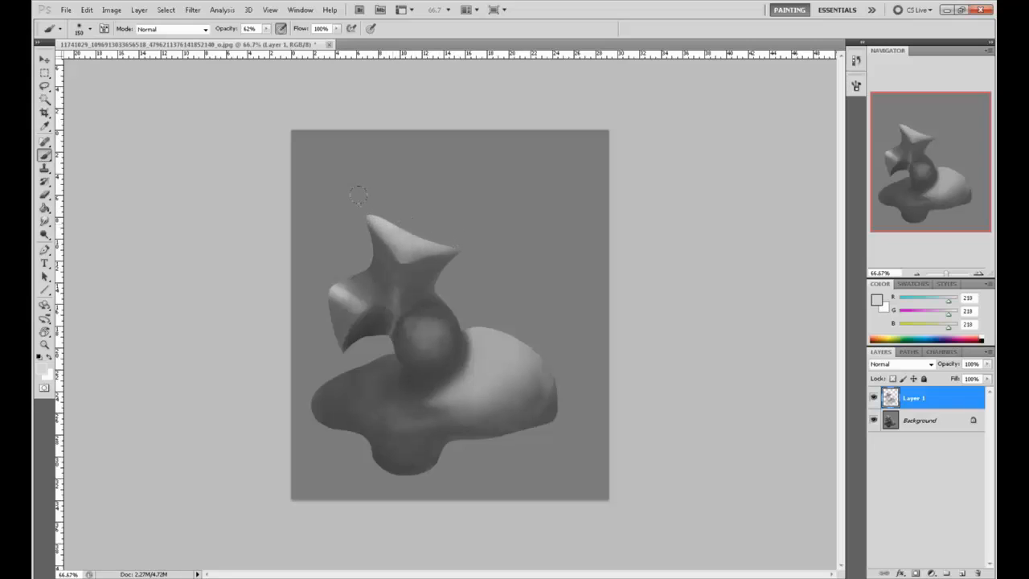
{"action": "mouse_move", "coordinate": [411, 243]}
{"action": "left_mouse_down"}
{"action": "mouse_move", "coordinate": [426, 245]}
{"action": "mouse_move", "coordinate": [416, 233]}
{"action": "left_mouse_up"}
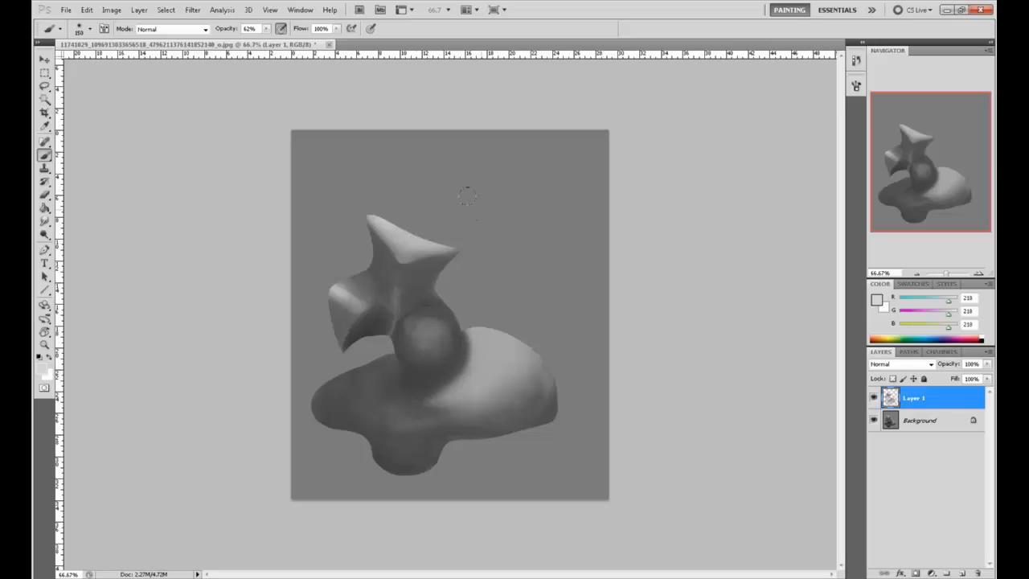
- Soften the left boundary of the upper form's highlight with sampled mid-grays, using a brush reduced to 80
{"action": "left_click", "coordinate": [410, 244], "text": "alt"}
{"action": "key", "text": "bracketleft"}
{"action": "key", "text": "bracketleft"}
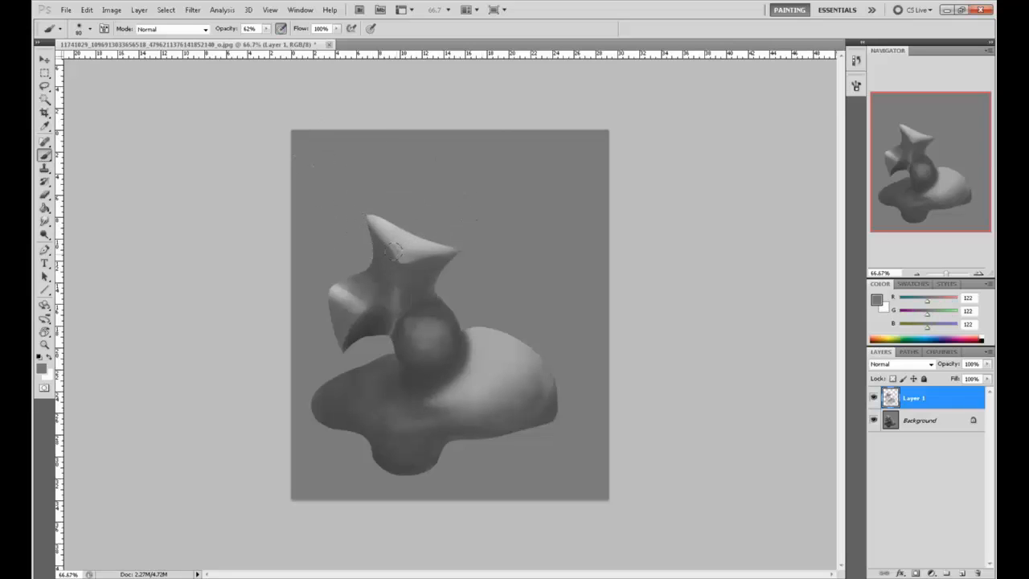
{"action": "left_click", "coordinate": [402, 239], "text": "alt"}
{"action": "left_click", "coordinate": [391, 254], "text": "alt"}
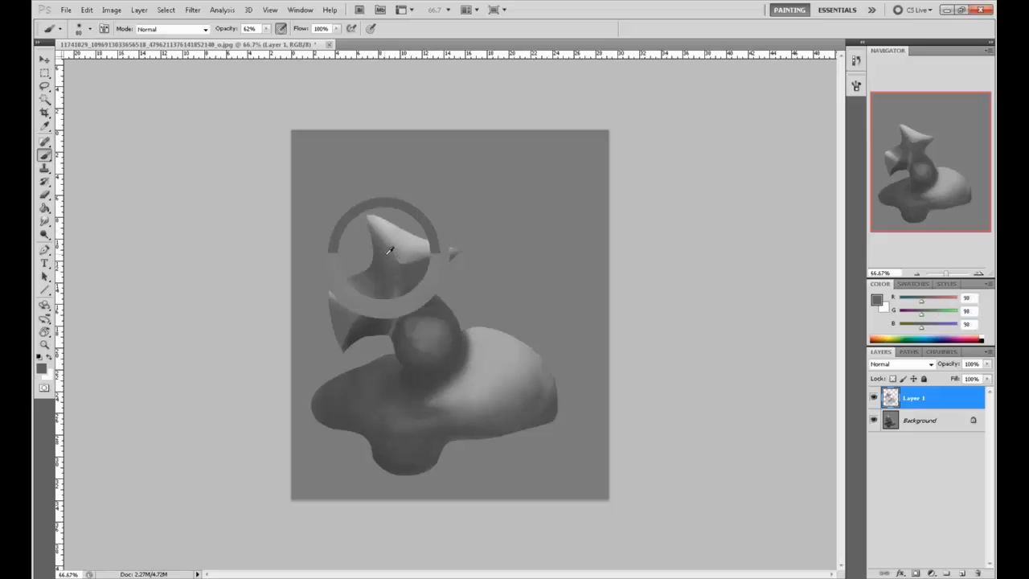
{"action": "left_click", "coordinate": [382, 246], "text": "alt"}
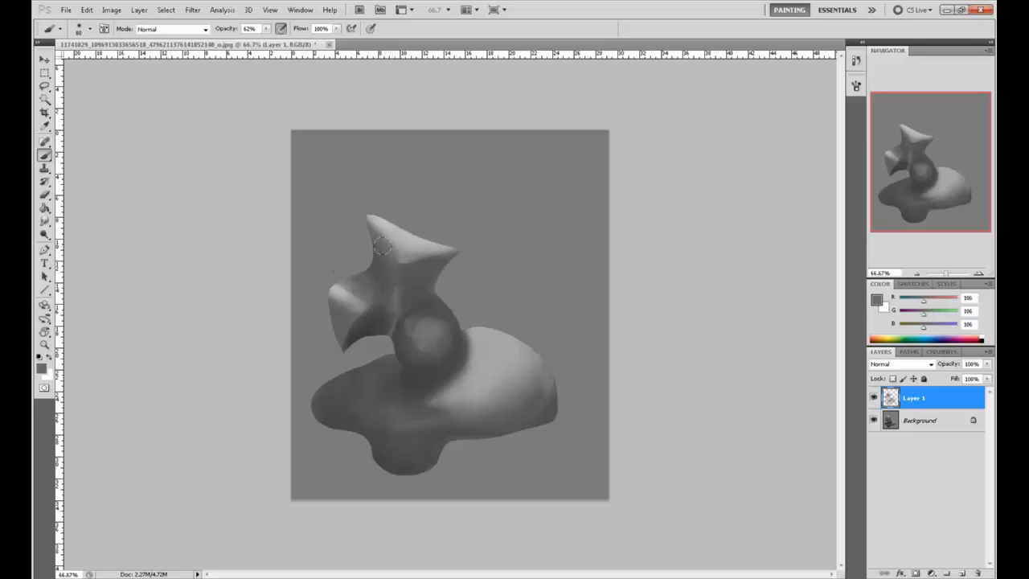
- Blend the top plane's lower edge and right tip into the front plane with grays sampled around them
{"action": "left_click", "coordinate": [418, 262], "text": "alt"}
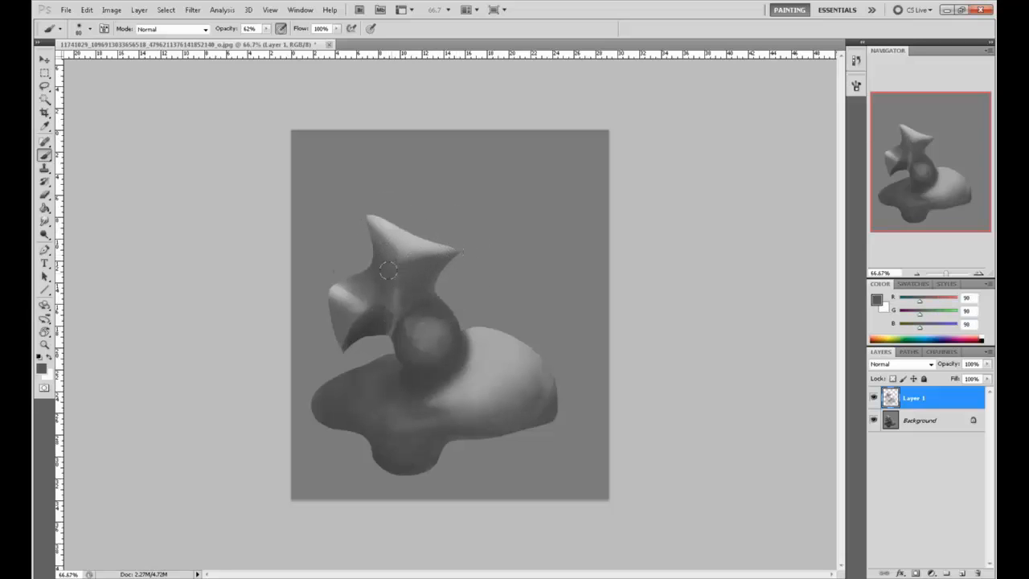
{"action": "left_click", "coordinate": [387, 271], "text": "alt"}
{"action": "left_click", "coordinate": [434, 251], "text": "alt"}
{"action": "left_click", "coordinate": [444, 252], "text": "alt"}
{"action": "left_click", "coordinate": [381, 245], "text": "alt"}
- Sample light gray from the top plane and lighten the upper form's right front plane at 30% opacity
{"action": "left_click", "coordinate": [409, 237], "text": "alt"}
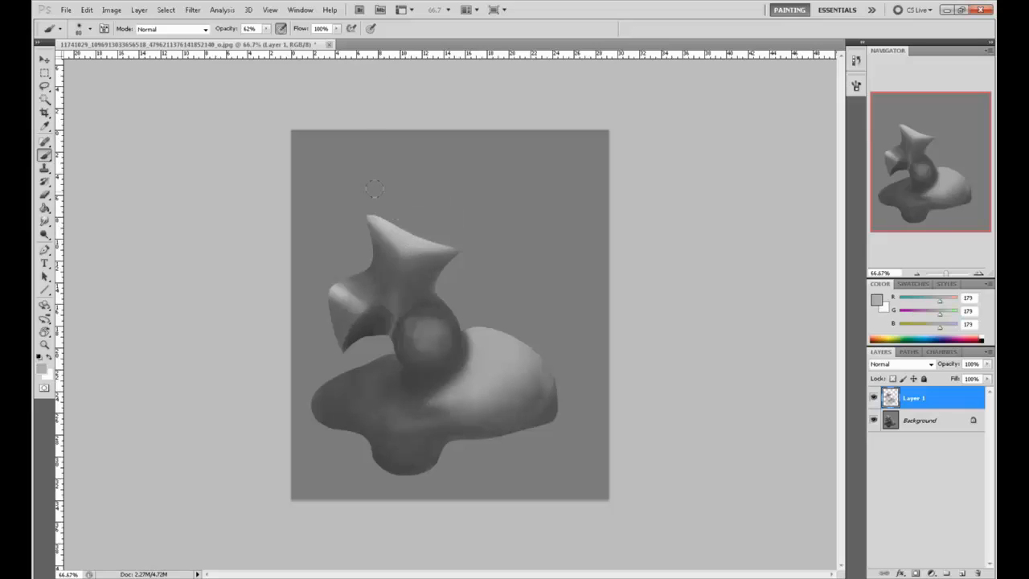
{"action": "left_click_drag", "start_coordinate": [411, 252], "coordinate": [421, 246]}
{"action": "left_click_drag", "start_coordinate": [267, 30], "coordinate": [248, 38]}
{"action": "left_click_drag", "start_coordinate": [429, 244], "coordinate": [419, 287]}
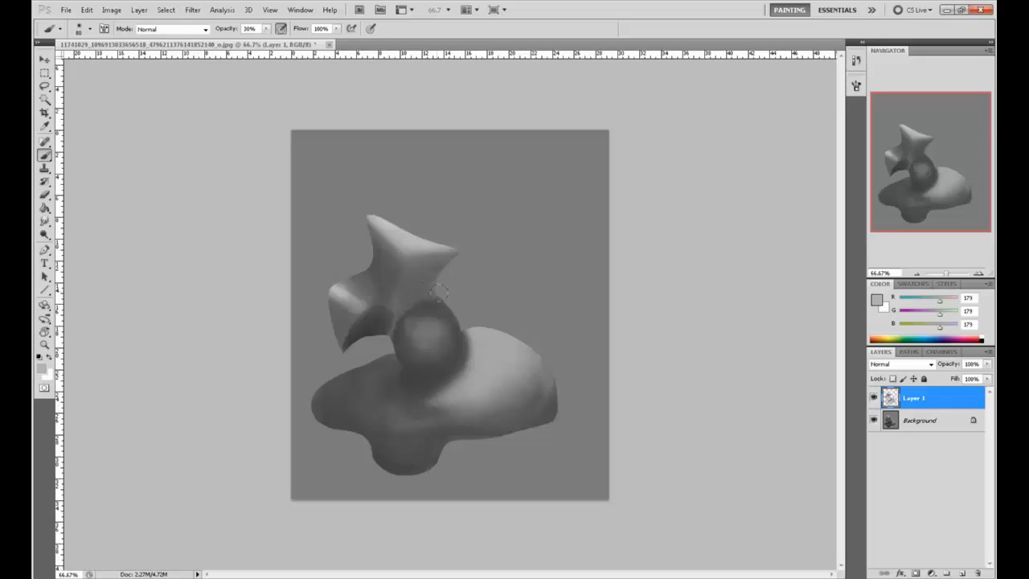
- Sample grays from the upper form and refine the shading around its neck with a small brush at 30% opacity
{"action": "left_click", "coordinate": [382, 242], "text": "alt"}
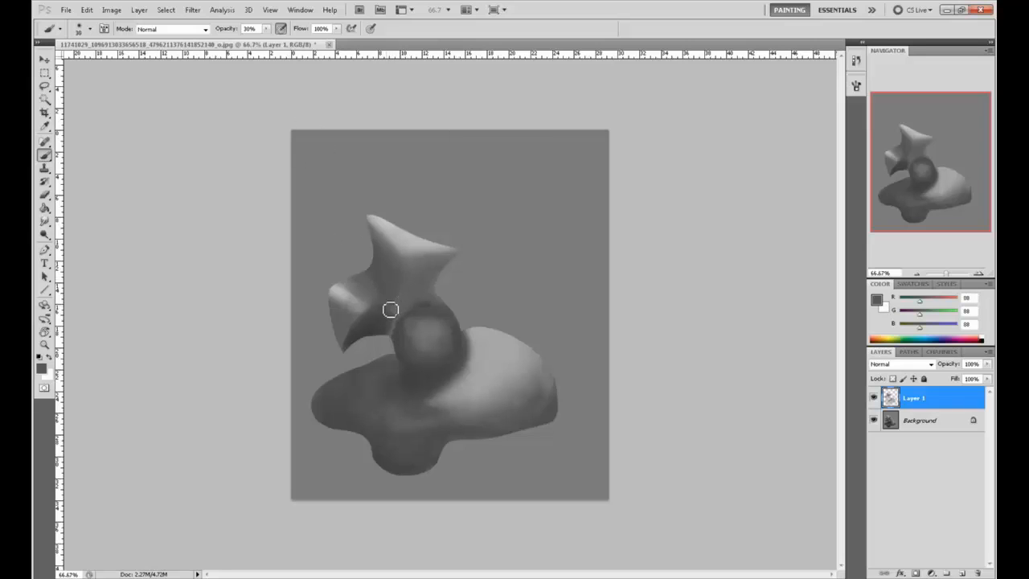
{"action": "left_click", "coordinate": [413, 283], "text": "alt"}
{"action": "left_click", "coordinate": [402, 285], "text": "alt"}
{"action": "left_click", "coordinate": [393, 270], "text": "alt"}
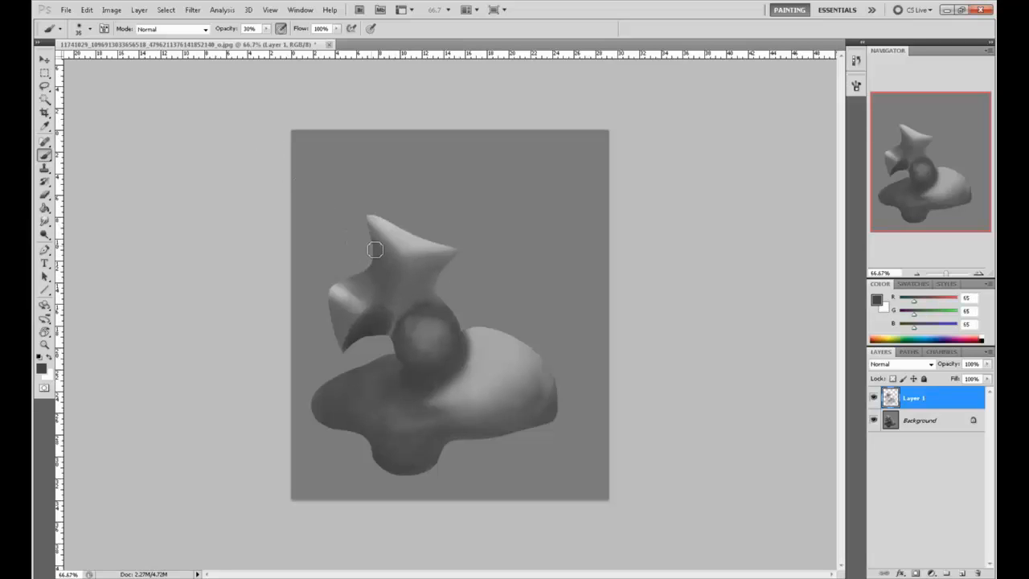
- Enlarge the brush to 125 and softly shade the upper form's left side with gray sampled from its center
{"action": "key", "text": "bracketright"}
{"action": "key", "text": "bracketright"}
{"action": "key", "text": "bracketright"}
{"action": "key", "text": "bracketright"}
{"action": "key", "text": "bracketright"}
{"action": "key", "text": "bracketright"}
{"action": "key", "text": "bracketright"}
{"action": "left_click", "coordinate": [395, 261], "text": "alt"}
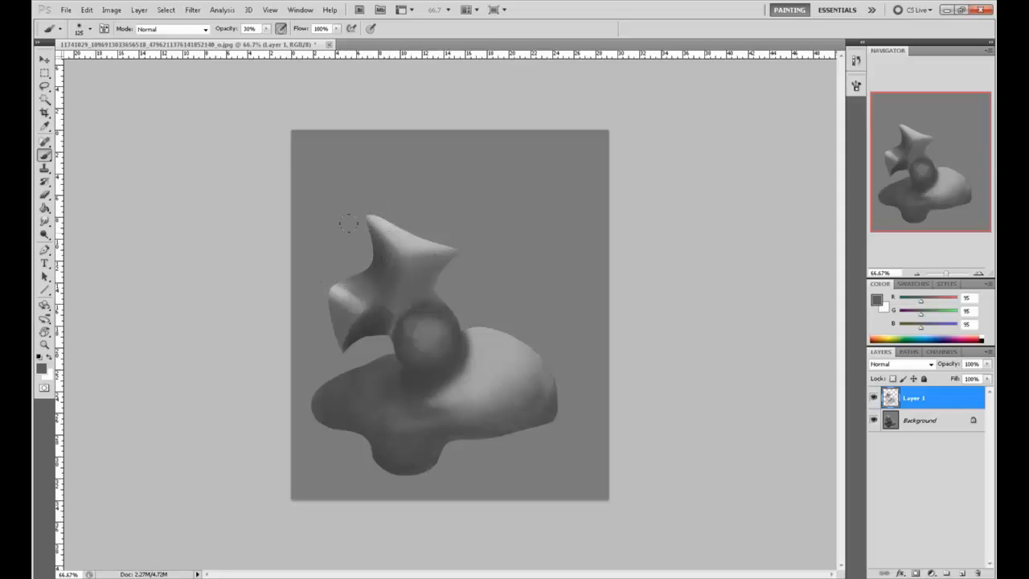
- Define the ridge between the upper form's dark left plane and lighter right plane with resampled grays
{"action": "left_click", "coordinate": [394, 268], "text": "alt"}
{"action": "left_click", "coordinate": [381, 254], "text": "alt"}
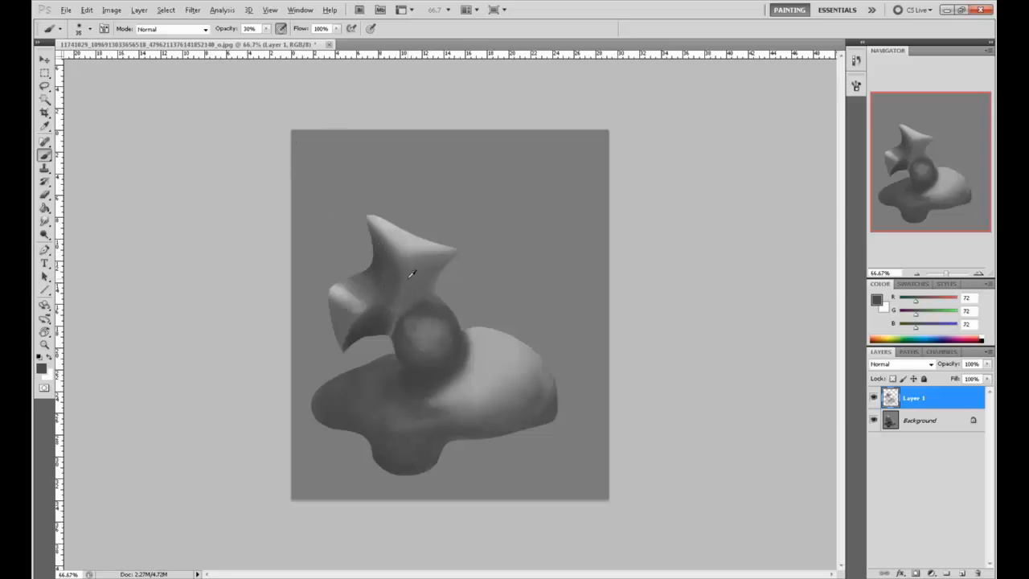
{"action": "left_click", "coordinate": [409, 269], "text": "alt"}
{"action": "left_click", "coordinate": [405, 290], "text": "alt"}
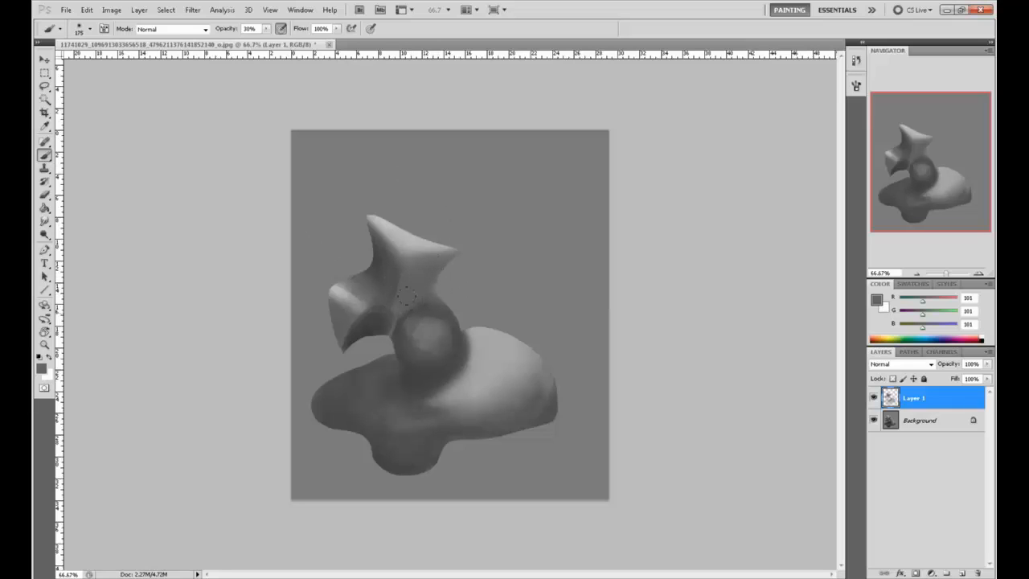
- Darken the ball and its junction with the left lobe using sampled dark grays and a 175 brush
{"action": "left_click", "coordinate": [438, 317], "text": "alt"}
{"action": "left_click", "coordinate": [439, 321], "text": "alt"}
{"action": "left_click", "coordinate": [415, 332], "text": "alt"}
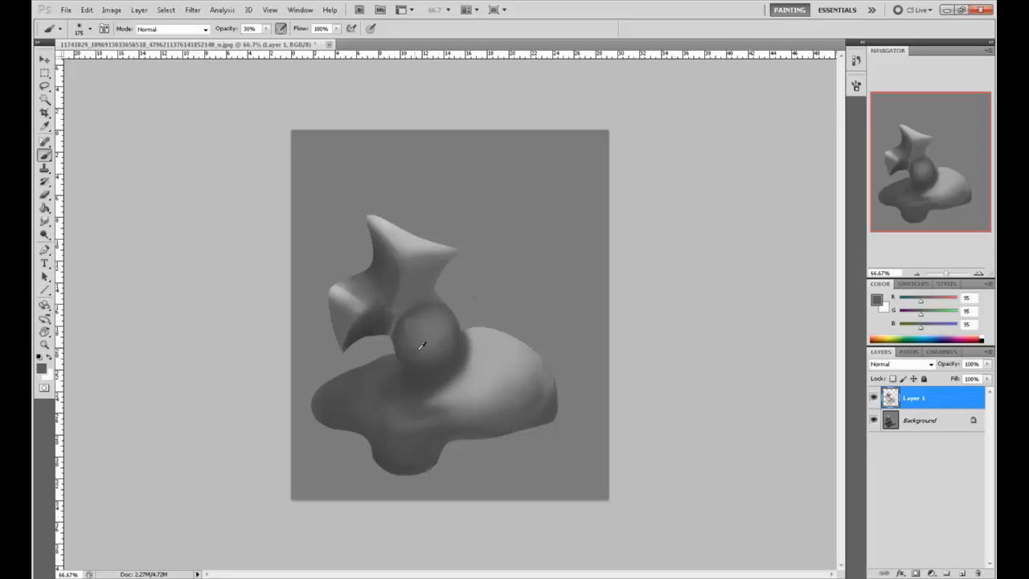
{"action": "left_click", "coordinate": [389, 321], "text": "alt"}
{"action": "left_click", "coordinate": [437, 368], "text": "alt"}
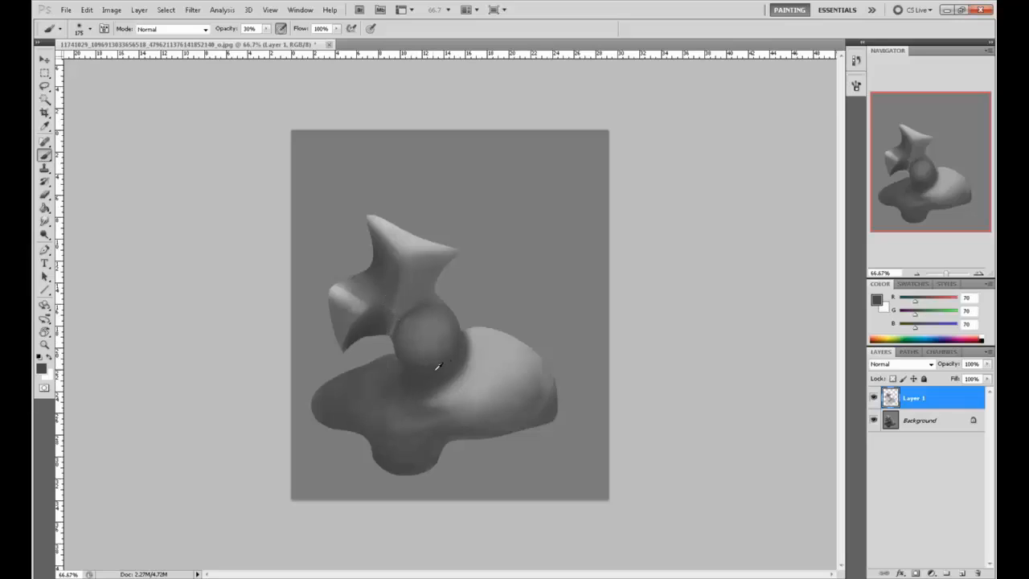
{"action": "left_click", "coordinate": [392, 345], "text": "alt"}
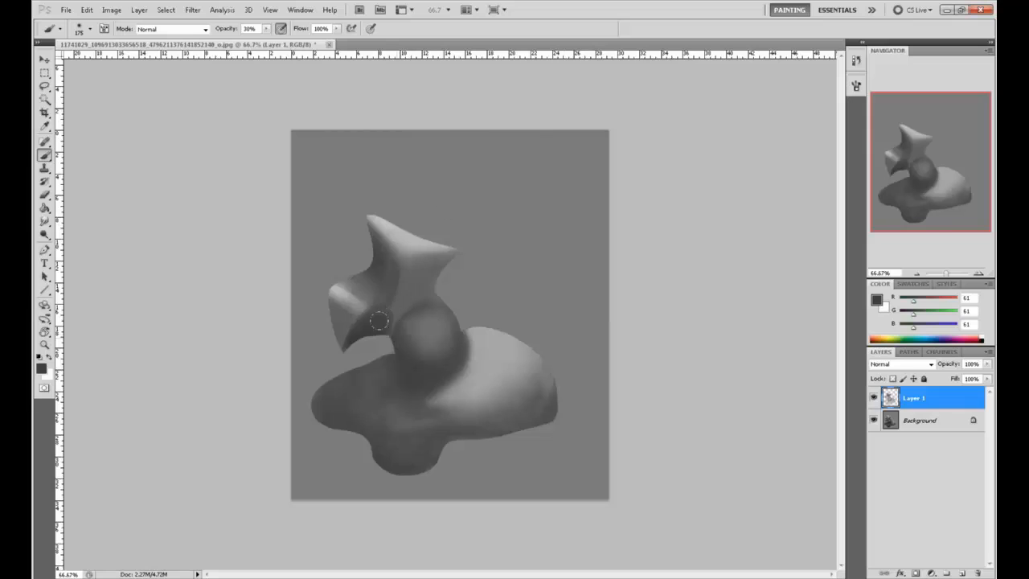
{"action": "mouse_move", "coordinate": [361, 310]}
{"action": "left_mouse_down"}
{"action": "mouse_move", "coordinate": [385, 334]}
{"action": "mouse_move", "coordinate": [399, 297]}
{"action": "mouse_move", "coordinate": [388, 336]}
{"action": "left_mouse_up"}
- Sample light gray from the base and paint reflected light along the ball's lower right with a 50 brush
{"action": "left_click", "coordinate": [490, 358], "text": "alt"}
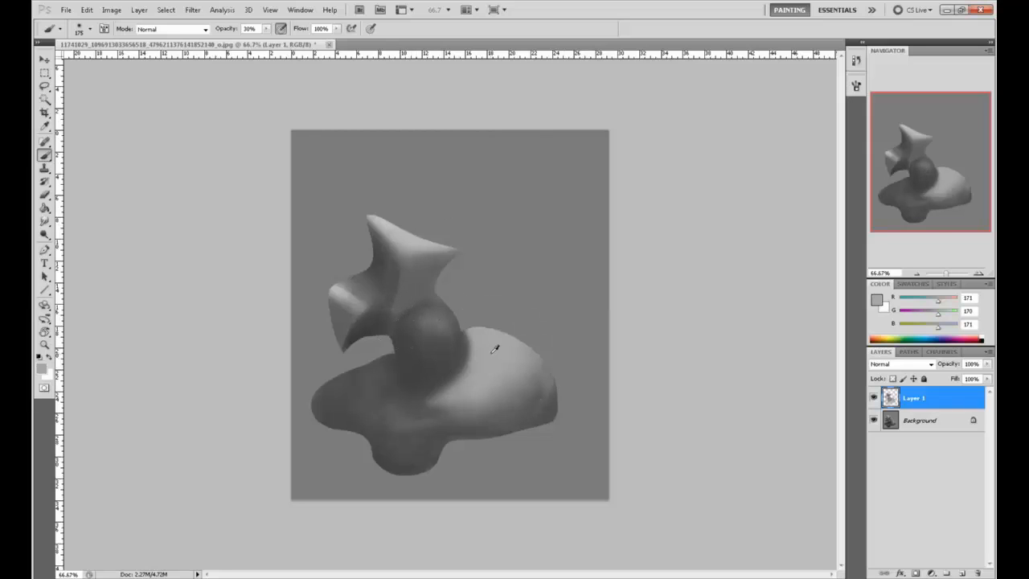
{"action": "mouse_move", "coordinate": [451, 320]}
{"action": "left_mouse_down"}
{"action": "mouse_move", "coordinate": [459, 337]}
{"action": "mouse_move", "coordinate": [443, 361]}
{"action": "left_mouse_up"}
{"action": "key", "text": "bracketleft"}
{"action": "key", "text": "bracketleft"}
{"action": "left_click_drag", "start_coordinate": [460, 318], "coordinate": [437, 368]}
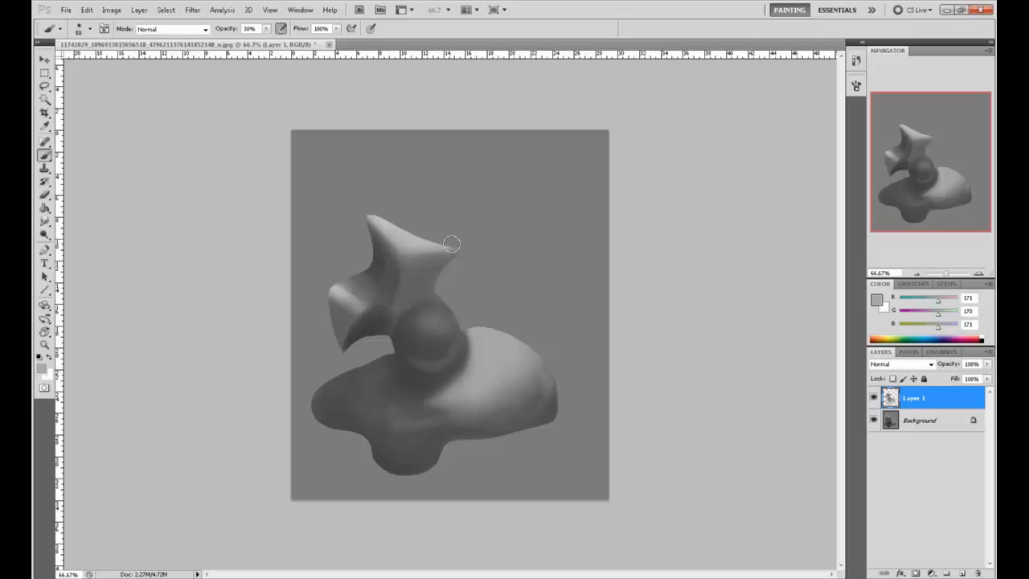
- Sample dark gray under the ball and define its contact shadow on the base with a 15 brush at 69% opacity
{"action": "left_click", "coordinate": [422, 364], "text": "alt"}
{"action": "key", "text": "bracketleft"}
{"action": "key", "text": "bracketleft"}
{"action": "key", "text": "bracketleft"}
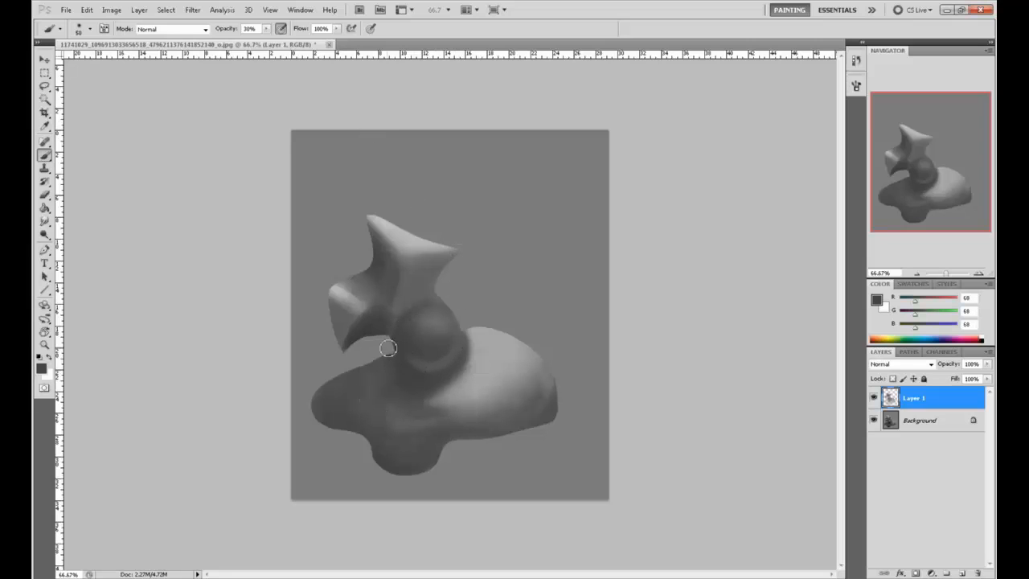
{"action": "left_click_drag", "start_coordinate": [265, 28], "coordinate": [292, 43]}
{"action": "mouse_move", "coordinate": [467, 344]}
{"action": "left_mouse_down"}
{"action": "mouse_move", "coordinate": [454, 371]}
{"action": "mouse_move", "coordinate": [469, 359]}
{"action": "mouse_move", "coordinate": [445, 379]}
{"action": "mouse_move", "coordinate": [467, 363]}
{"action": "mouse_move", "coordinate": [424, 386]}
{"action": "left_mouse_up"}
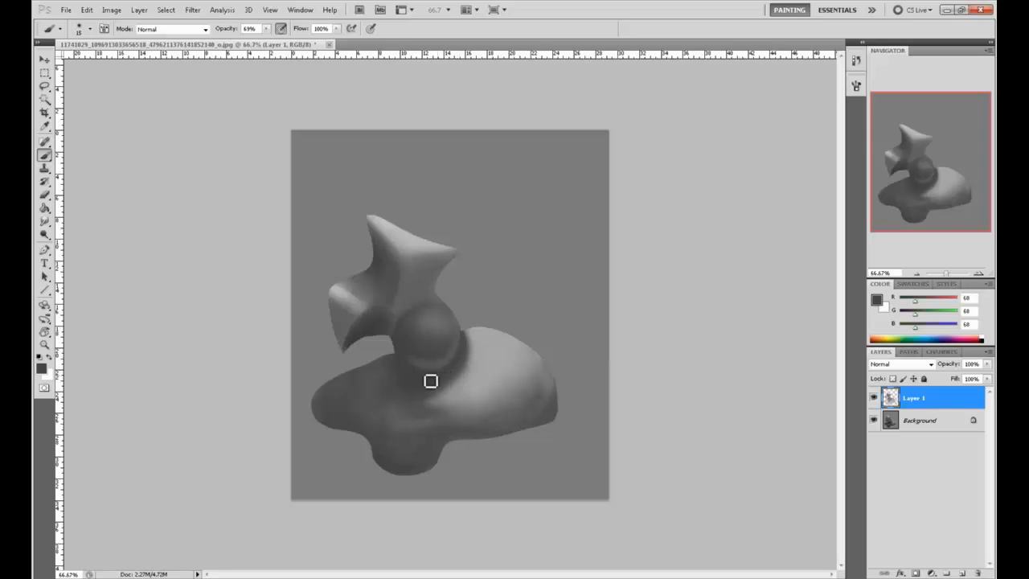
{"action": "left_click", "coordinate": [434, 366], "text": "alt"}
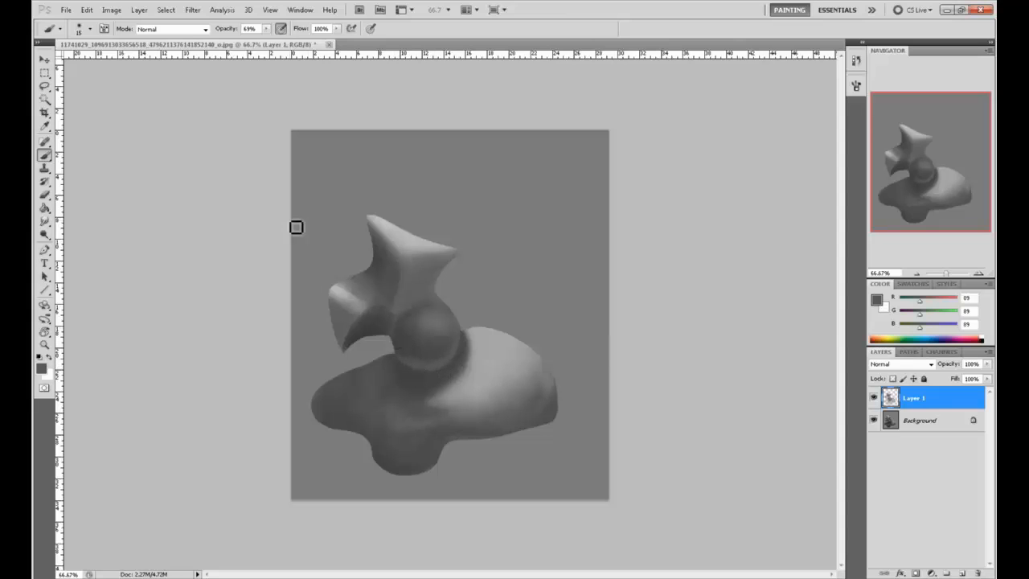
- Enlarge the brush to 150 and soften the ball's shading with dark gray sampled beside the left lobe
{"action": "key", "text": "bracketright"}
{"action": "key", "text": "bracketright"}
{"action": "key", "text": "bracketright"}
{"action": "key", "text": "bracketright"}
{"action": "key", "text": "bracketright"}
{"action": "key", "text": "bracketright"}
{"action": "key", "text": "bracketright"}
{"action": "key", "text": "bracketright"}
{"action": "key", "text": "bracketright"}
{"action": "left_click", "coordinate": [390, 327], "text": "alt"}
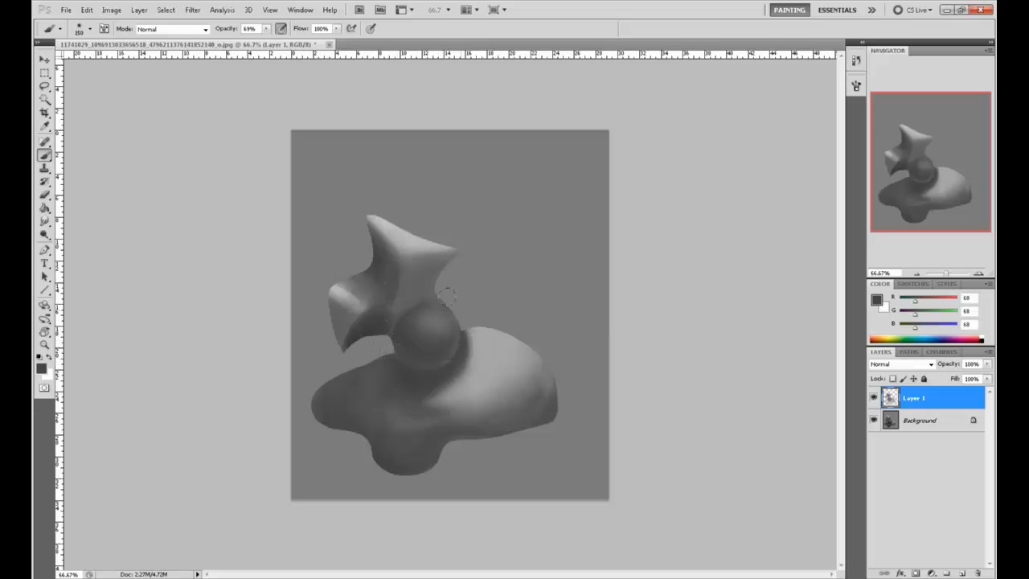
- Soften the ball's cast shadow on the base with sampled grays and a 150 brush at 69% opacity
{"action": "left_click", "coordinate": [475, 326], "text": "alt"}
{"action": "left_click_drag", "start_coordinate": [454, 347], "coordinate": [422, 398]}
{"action": "left_click", "coordinate": [464, 381], "text": "alt"}
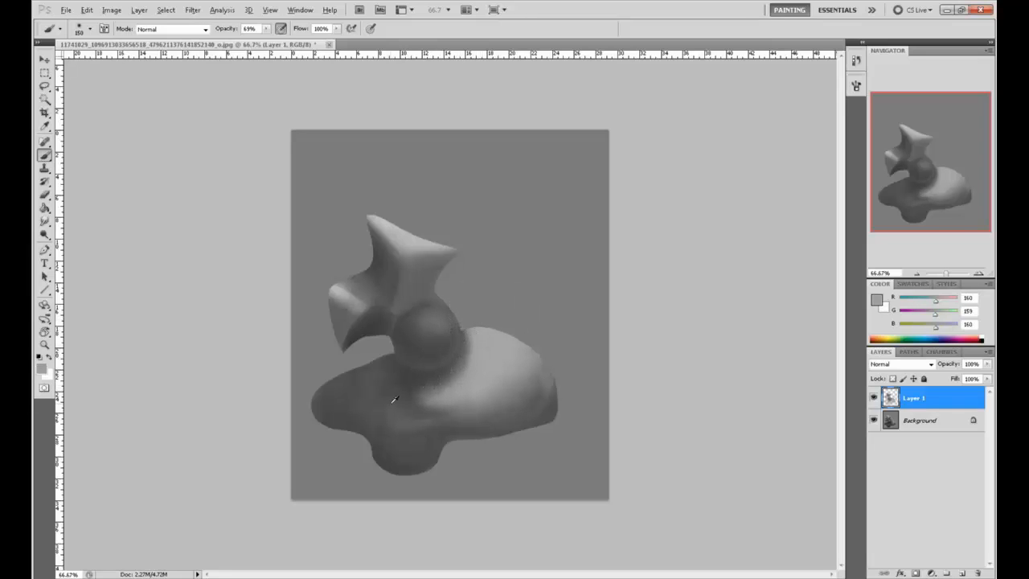
- Rework the shading on the left lobe's lower face and underside with dark grays sampled around it
{"action": "left_click", "coordinate": [383, 340], "text": "alt"}
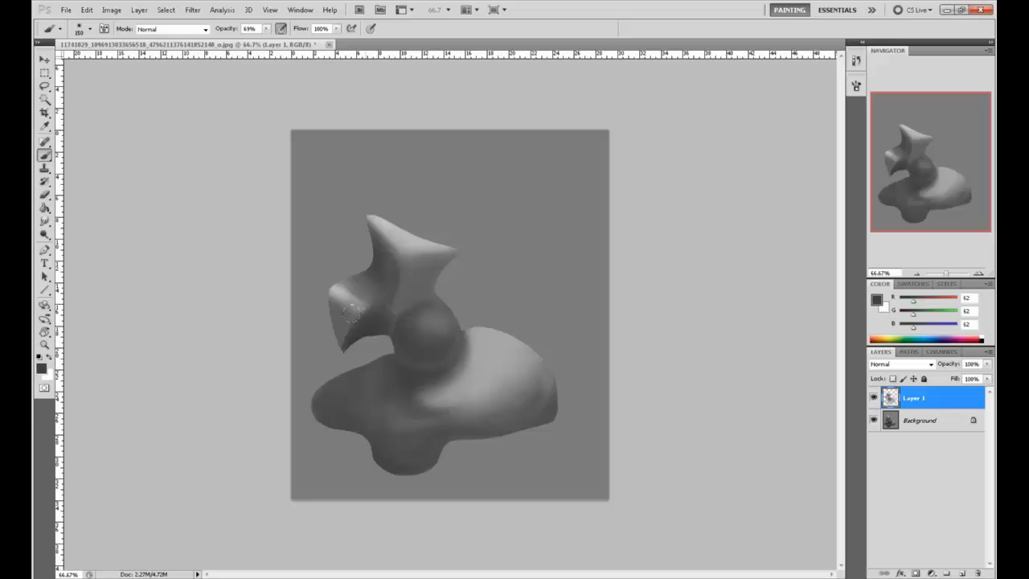
{"action": "left_click", "coordinate": [336, 354], "text": "alt"}
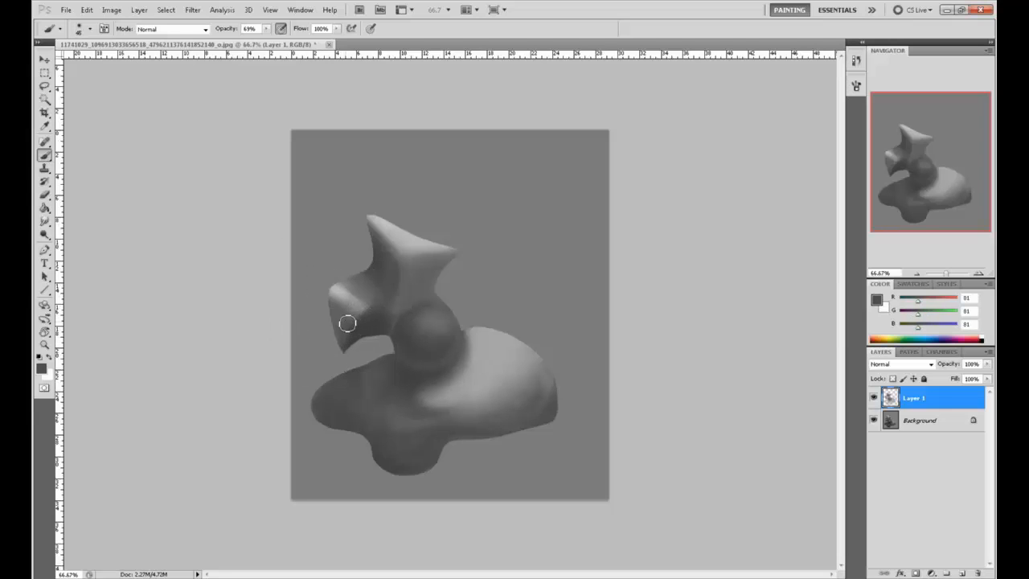
{"action": "left_click", "coordinate": [344, 329], "text": "alt"}
{"action": "left_click", "coordinate": [371, 359], "text": "alt"}
{"action": "mouse_move", "coordinate": [356, 322]}
{"action": "left_mouse_down"}
{"action": "mouse_move", "coordinate": [332, 340]}
{"action": "mouse_move", "coordinate": [398, 312]}
{"action": "mouse_move", "coordinate": [372, 334]}
{"action": "mouse_move", "coordinate": [360, 329]}
{"action": "mouse_move", "coordinate": [350, 366]}
{"action": "mouse_move", "coordinate": [368, 330]}
{"action": "left_mouse_up"}
{"action": "left_click", "coordinate": [380, 328], "text": "alt"}
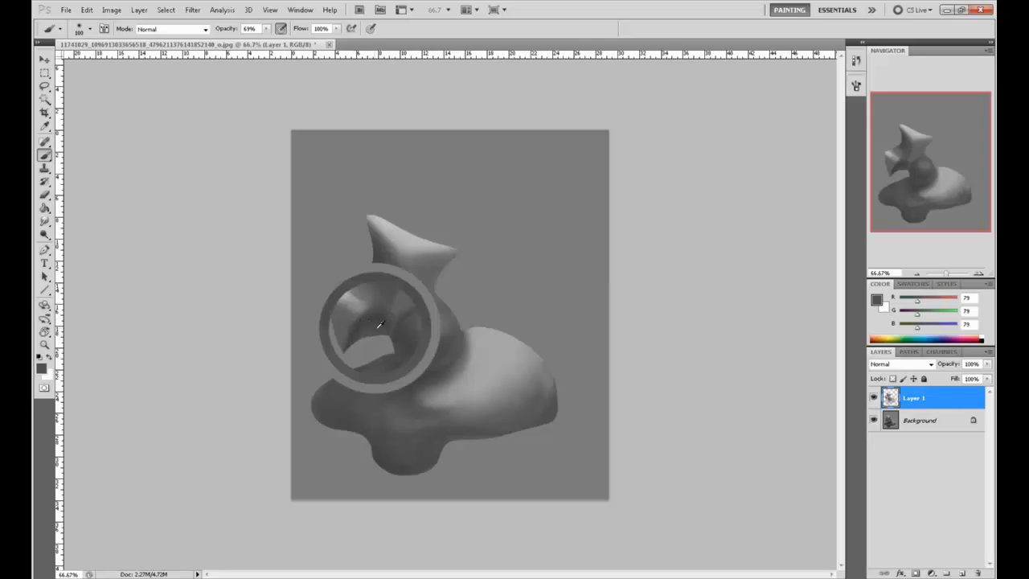
- Sample dark gray from the upper form, blend it into the left lobe, and enlarge the brush to 175
{"action": "left_click", "coordinate": [377, 257], "text": "alt"}
{"action": "mouse_move", "coordinate": [364, 307]}
{"action": "left_mouse_down"}
{"action": "mouse_move", "coordinate": [344, 360]}
{"action": "mouse_move", "coordinate": [364, 317]}
{"action": "left_mouse_up"}
{"action": "key", "text": "]"}
{"action": "key", "text": "]"}
{"action": "key", "text": "]"}
{"action": "key", "text": "]"}
{"action": "key", "text": "]"}
{"action": "key", "text": "]"}
{"action": "key", "text": "]"}
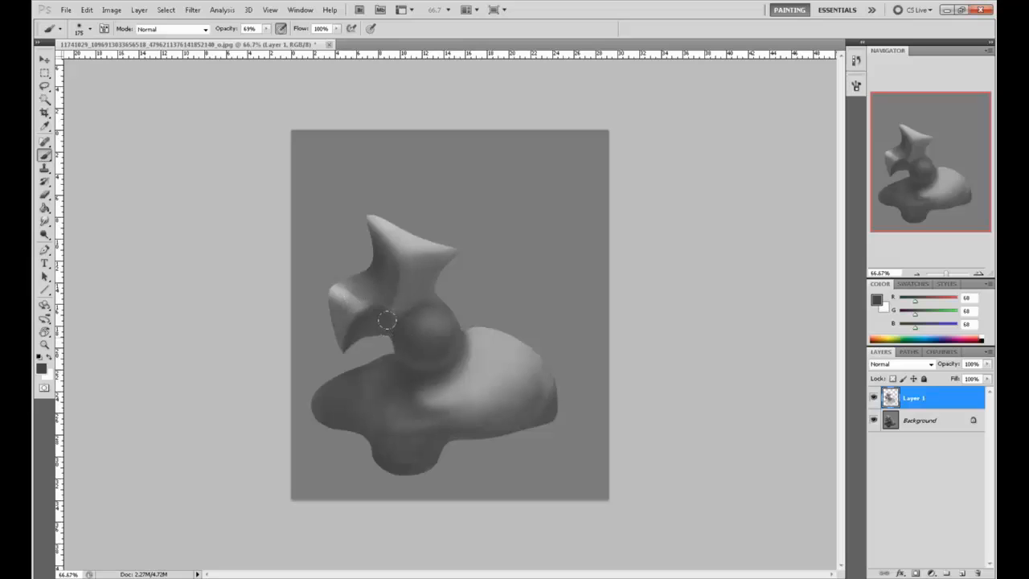
- Deepen the shadow on the ball's left side with near-black gray (RGB 32, 32, 32) at 39% brush opacity
{"action": "left_click", "coordinate": [878, 302]}
{"action": "left_click", "coordinate": [617, 416]}
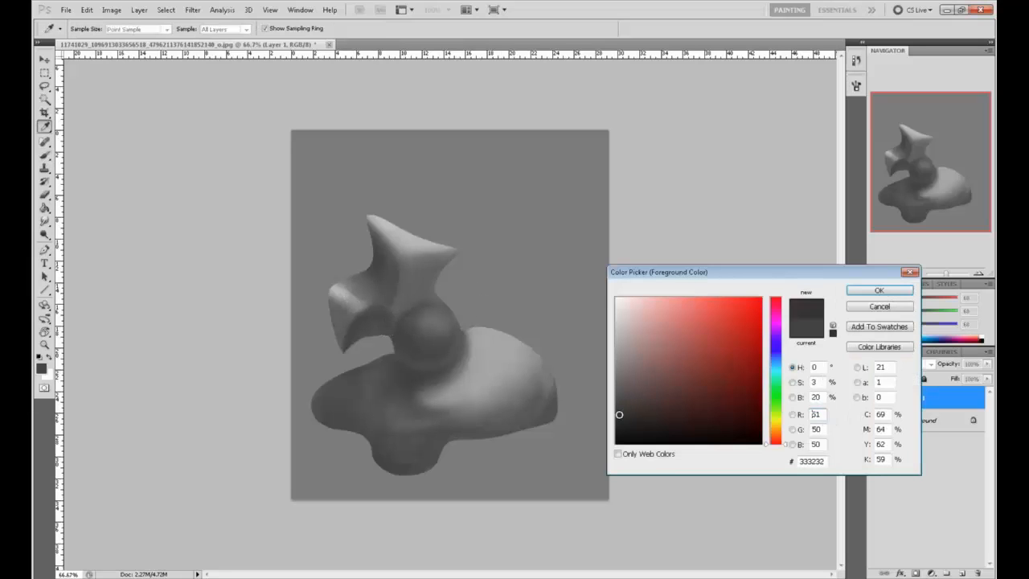
{"action": "left_click", "coordinate": [880, 292]}
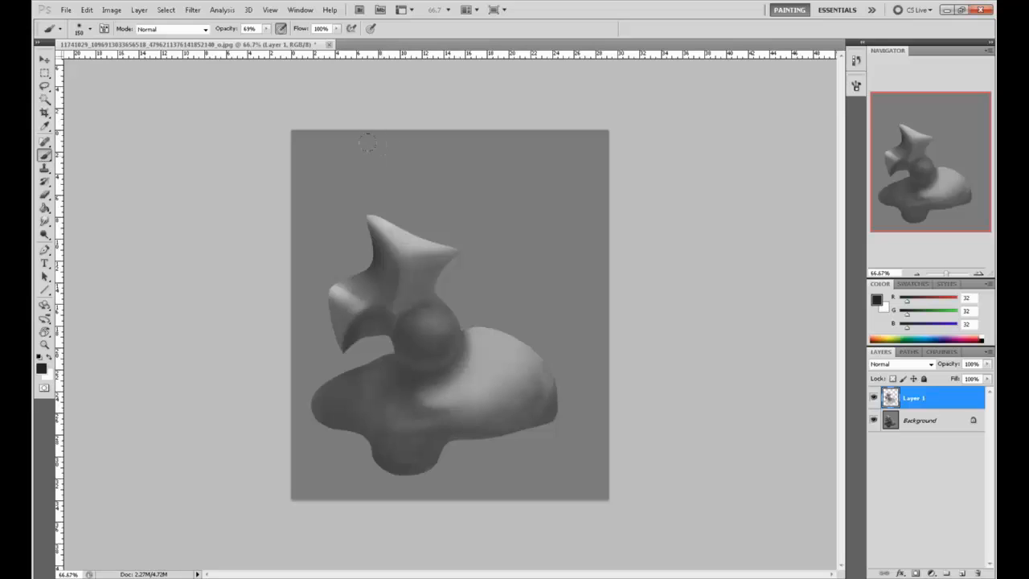
{"action": "left_click", "coordinate": [267, 29]}
{"action": "left_click_drag", "start_coordinate": [261, 39], "coordinate": [250, 38]}
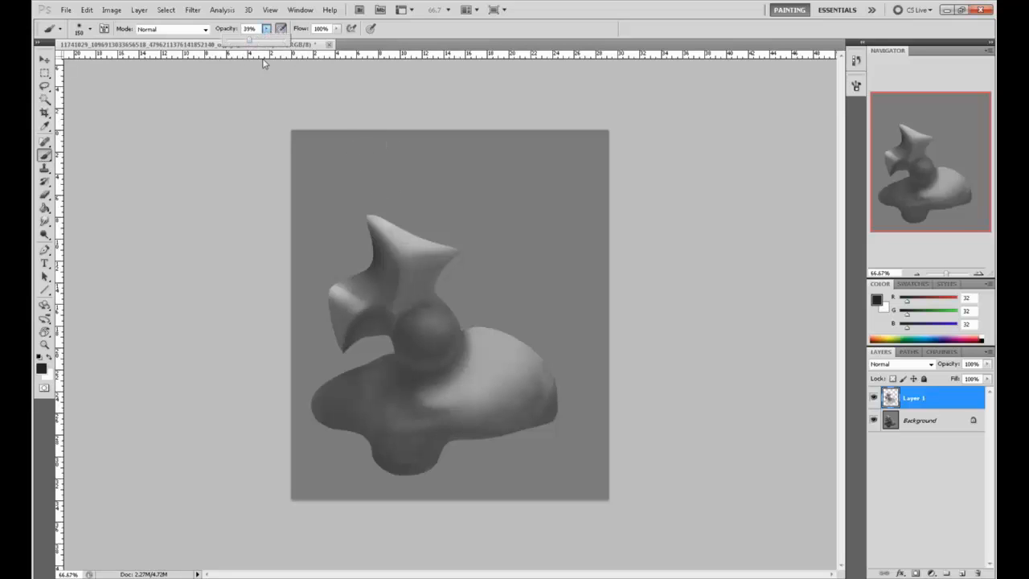
{"action": "key", "text": "bracketleft"}
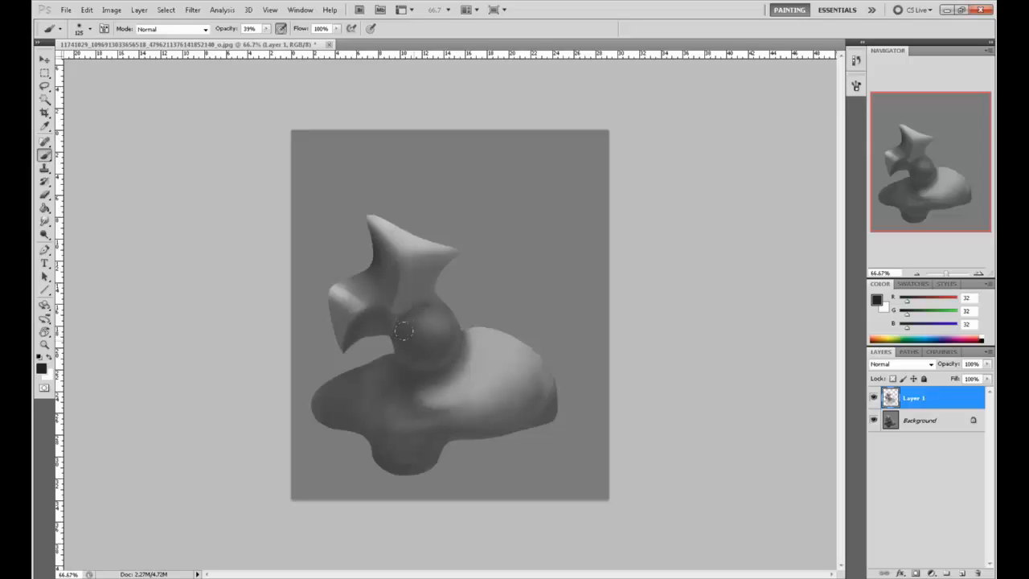
{"action": "key", "text": "bracketleft"}
{"action": "key", "text": "bracketleft"}
- Sample dark and light grays around the ball and paint light onto its upper right with a small brush
{"action": "left_click", "coordinate": [439, 352], "text": "alt"}
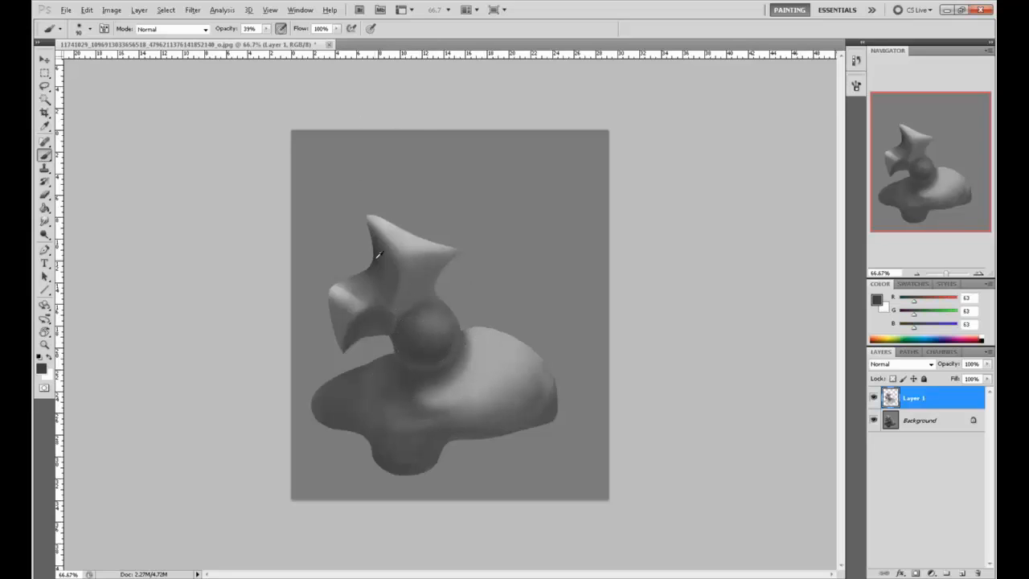
{"action": "left_click", "coordinate": [450, 308], "text": "alt"}
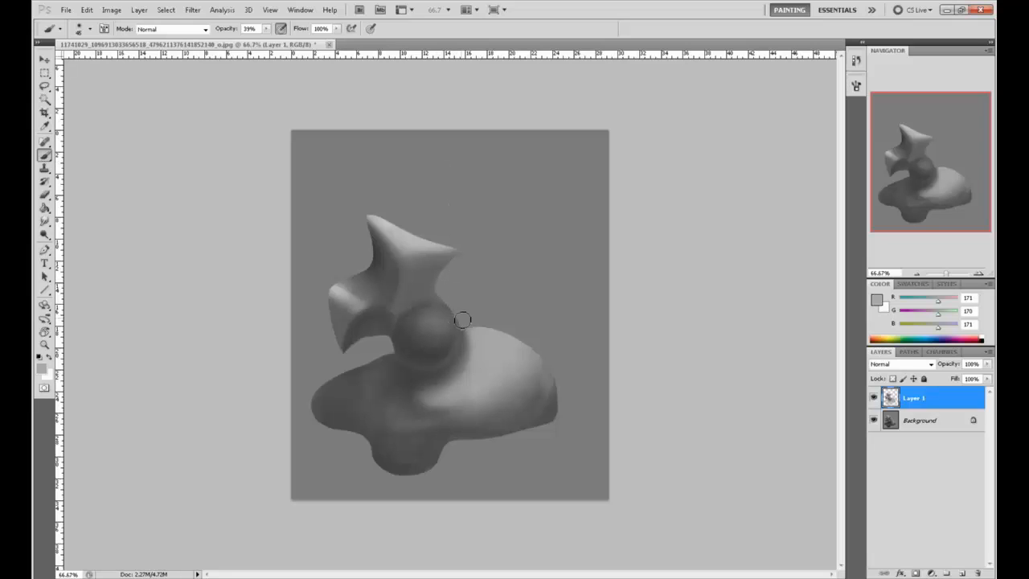
{"action": "mouse_move", "coordinate": [441, 323]}
{"action": "left_mouse_down"}
{"action": "mouse_move", "coordinate": [452, 320]}
{"action": "mouse_move", "coordinate": [442, 351]}
{"action": "mouse_move", "coordinate": [459, 336]}
{"action": "mouse_move", "coordinate": [451, 321]}
{"action": "left_mouse_up"}
- Blend the ball's lit area into its dark side with sampled mid and dark grays and a 90 brush
{"action": "left_click", "coordinate": [441, 332], "text": "alt"}
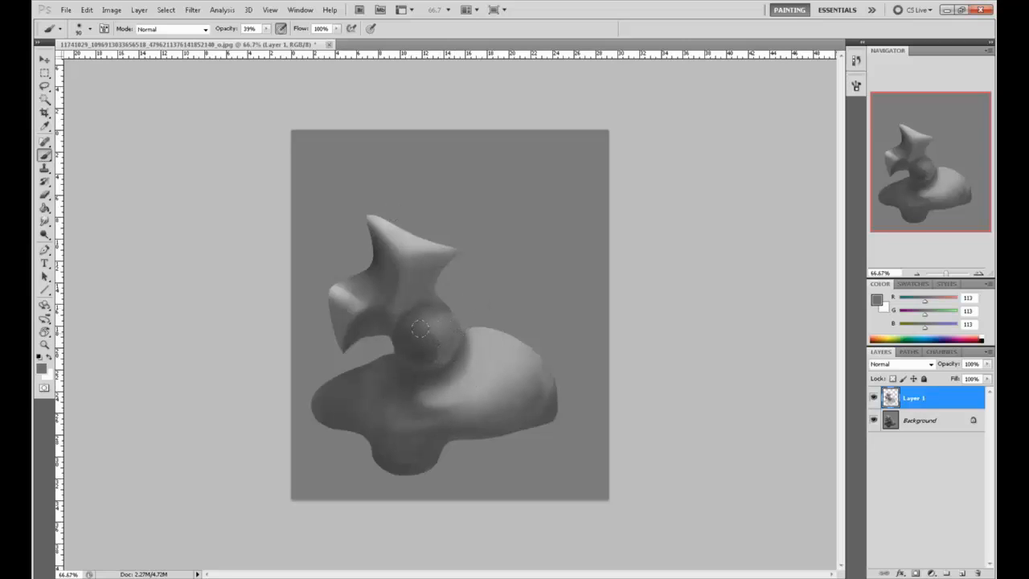
{"action": "left_click", "coordinate": [439, 336], "text": "alt"}
{"action": "left_click", "coordinate": [421, 357], "text": "alt"}
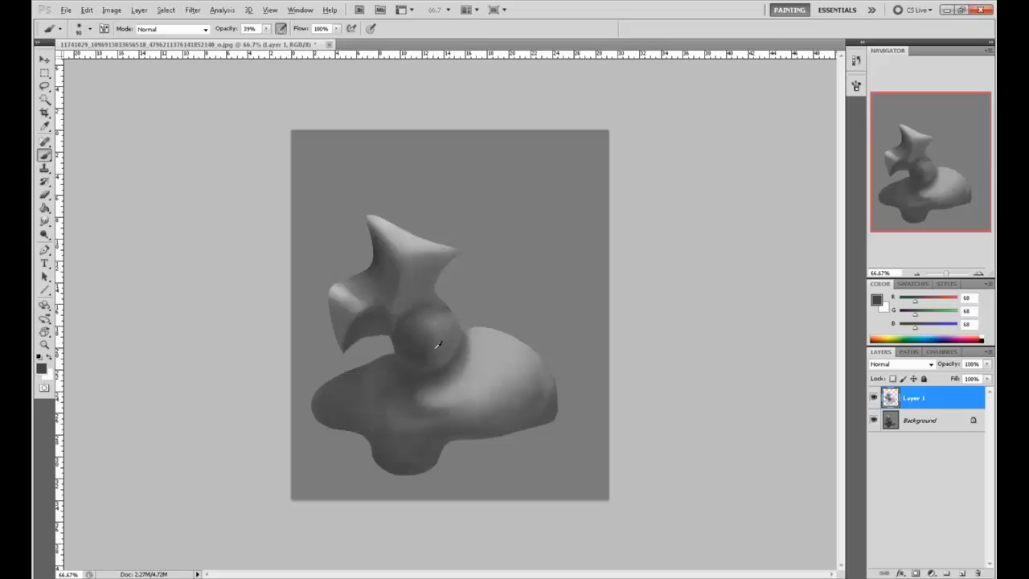
{"action": "left_click", "coordinate": [438, 344], "text": "alt"}
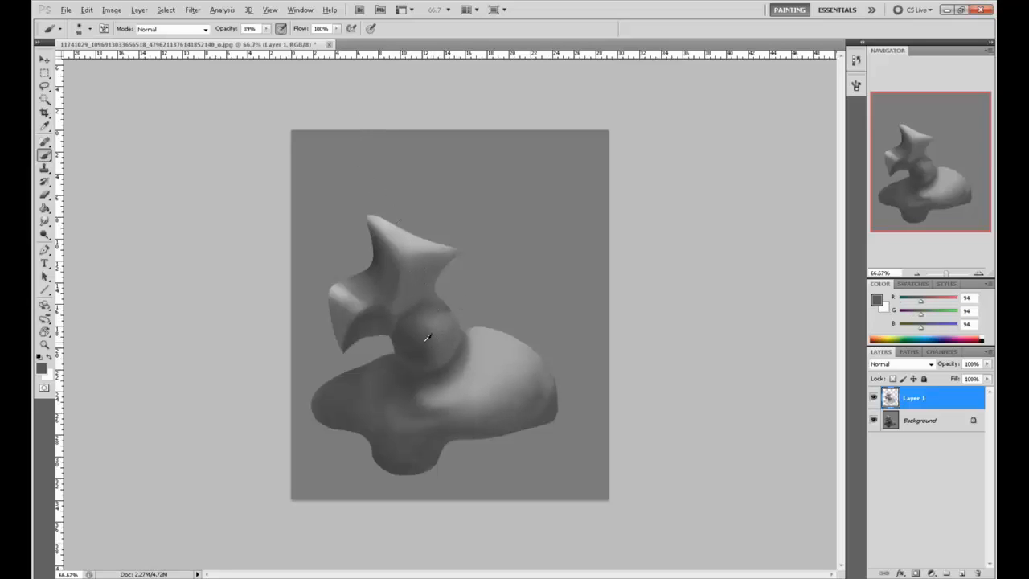
{"action": "left_click", "coordinate": [417, 357], "text": "alt"}
{"action": "left_click", "coordinate": [424, 323], "text": "alt"}
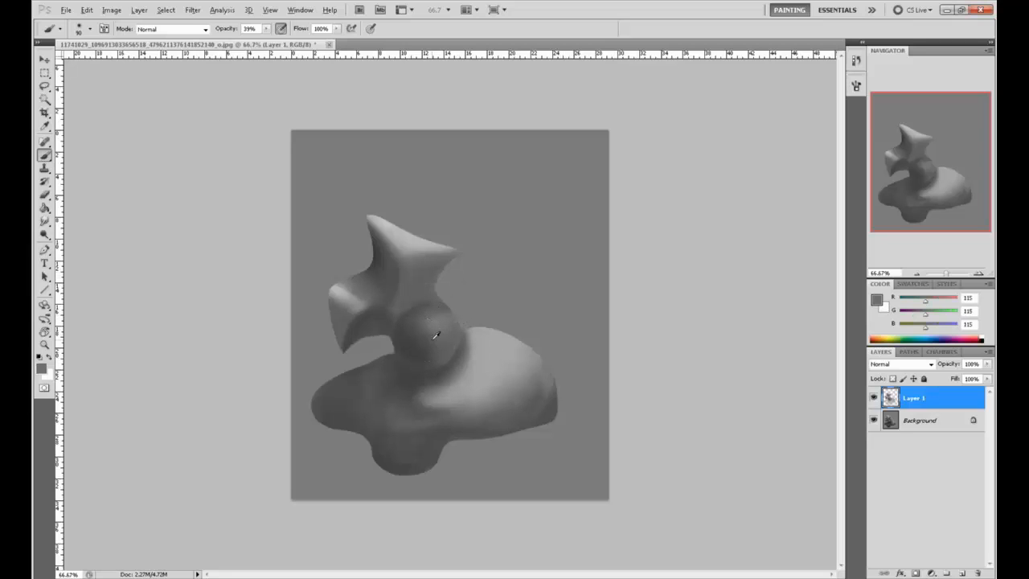
{"action": "left_click", "coordinate": [435, 333], "text": "alt"}
{"action": "left_click", "coordinate": [434, 346], "text": "alt"}
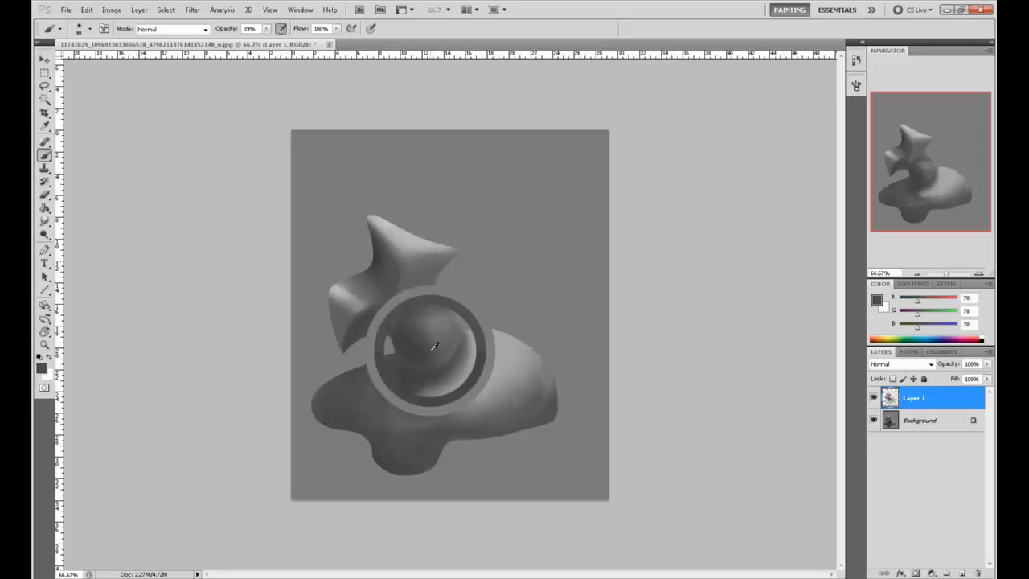
- Blend the ball's lower edge into its contact shadow with dark grays sampled along the junction
{"action": "left_click", "coordinate": [442, 349], "text": "alt"}
{"action": "left_click", "coordinate": [444, 363], "text": "alt"}
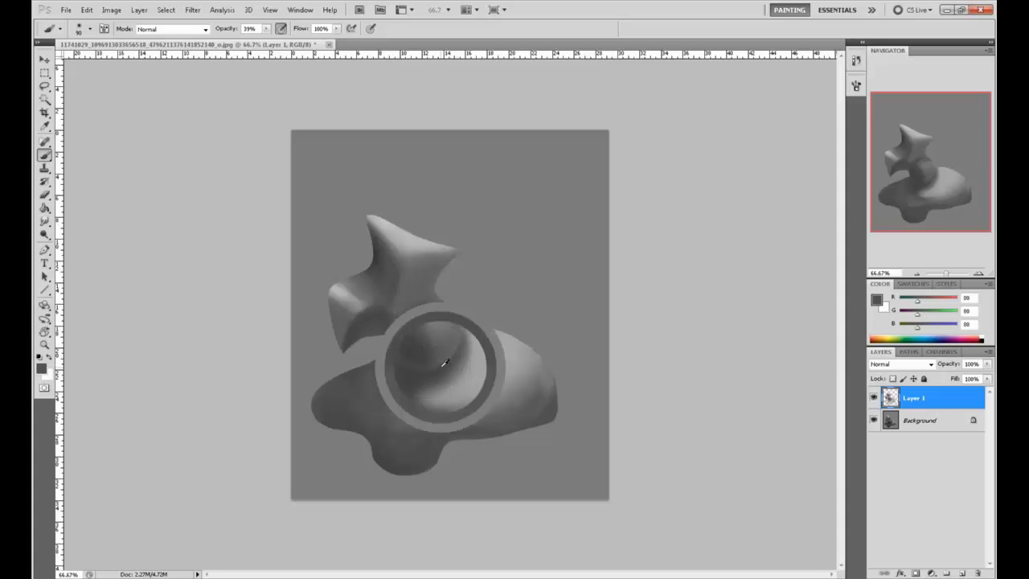
{"action": "left_click", "coordinate": [423, 367], "text": "alt"}
{"action": "left_click", "coordinate": [413, 372], "text": "alt"}
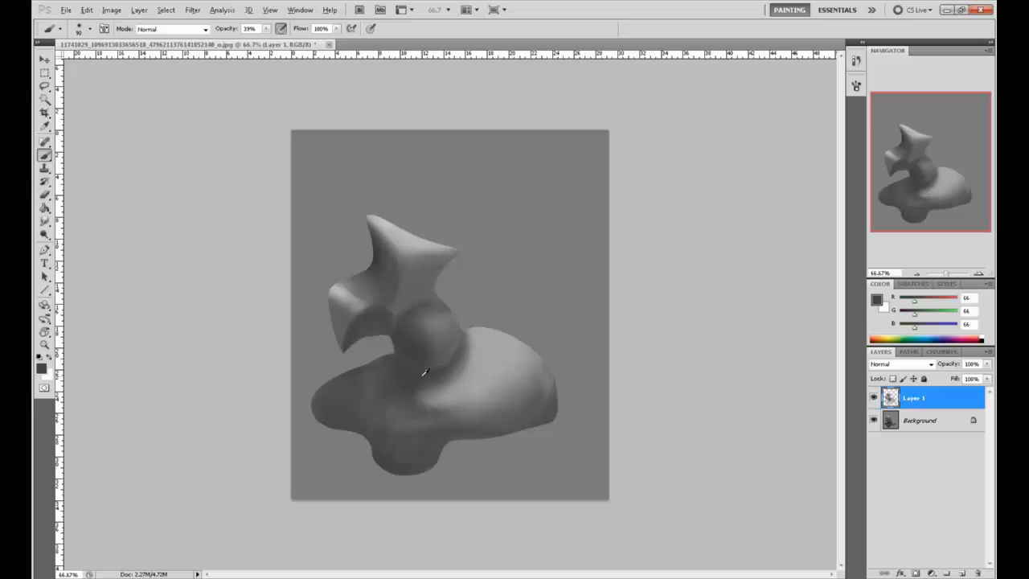
- Sample light gray from the base and mid gray from the ball, then refine the ball's highlight and reflected light with a small brush
{"action": "left_click", "coordinate": [468, 378], "text": "alt"}
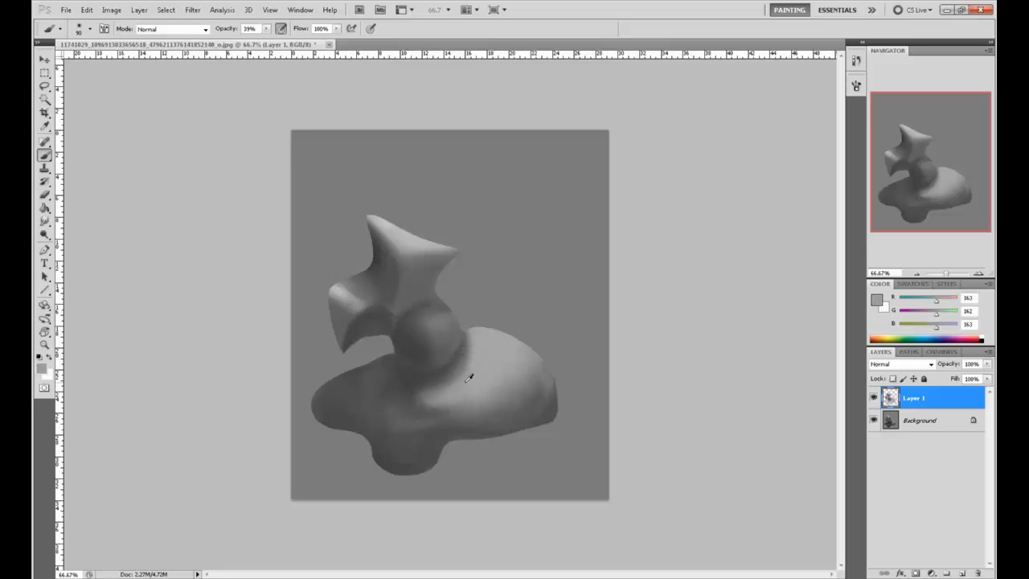
{"action": "key", "text": "bracketleft"}
{"action": "key", "text": "bracketleft"}
{"action": "key", "text": "bracketright"}
{"action": "key", "text": "bracketright"}
{"action": "key", "text": "bracketright"}
{"action": "left_click", "coordinate": [441, 308], "text": "alt"}
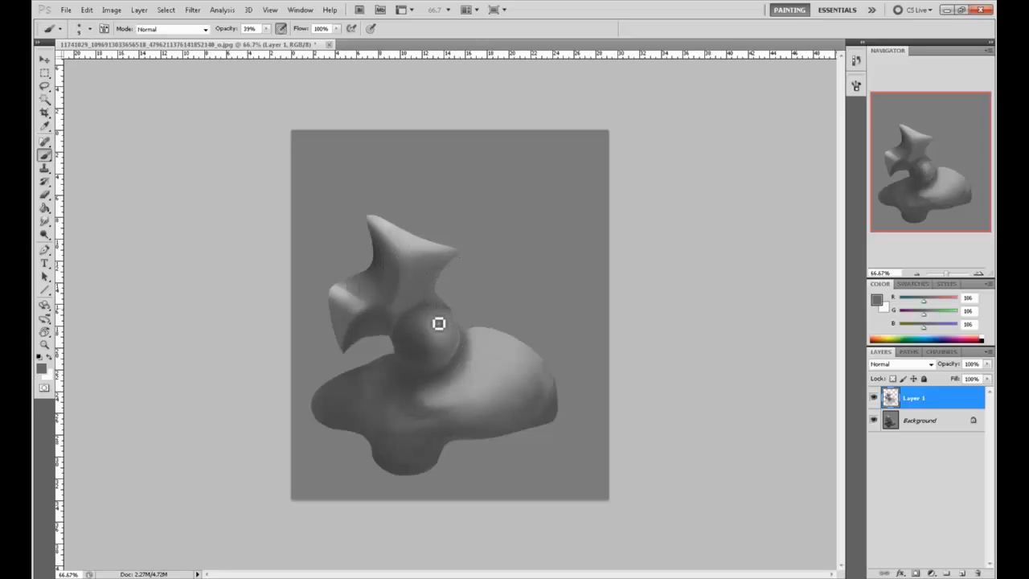
{"action": "mouse_move", "coordinate": [438, 323]}
{"action": "left_mouse_down"}
{"action": "mouse_move", "coordinate": [450, 314]}
{"action": "mouse_move", "coordinate": [439, 322]}
{"action": "left_mouse_up"}
- Brighten the ball's highlight with the Dodge tool on midtones at 6% exposure, then return to the brush
{"action": "left_click", "coordinate": [44, 233]}
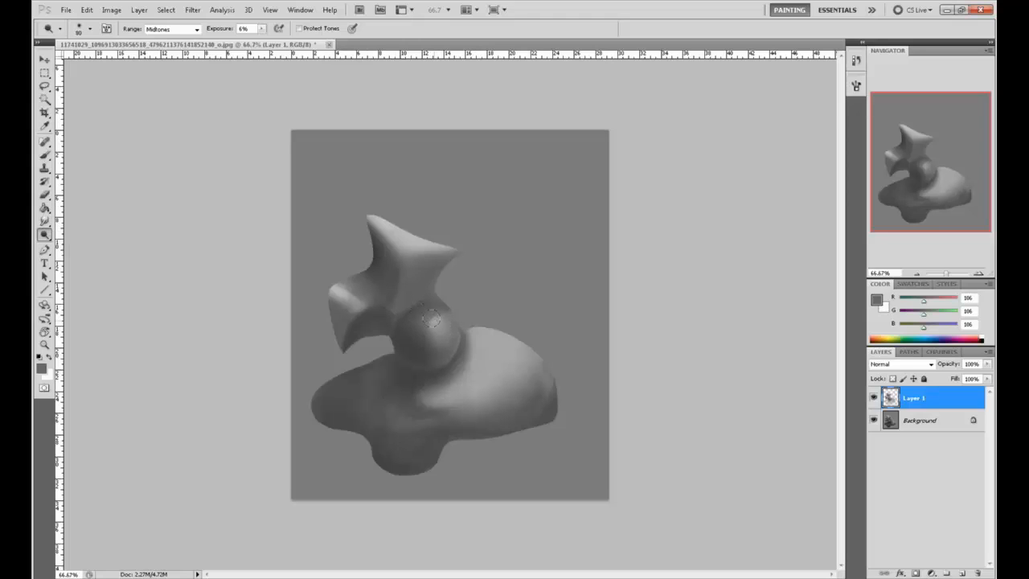
{"action": "mouse_move", "coordinate": [433, 319]}
{"action": "left_mouse_down"}
{"action": "mouse_move", "coordinate": [489, 276]}
{"action": "mouse_move", "coordinate": [423, 307]}
{"action": "left_mouse_up"}
{"action": "key", "text": "b"}
- Sample grays from the upper form and left lobe, then set the foreground color to very light gray eeeeee
{"action": "left_click", "coordinate": [393, 245], "text": "alt"}
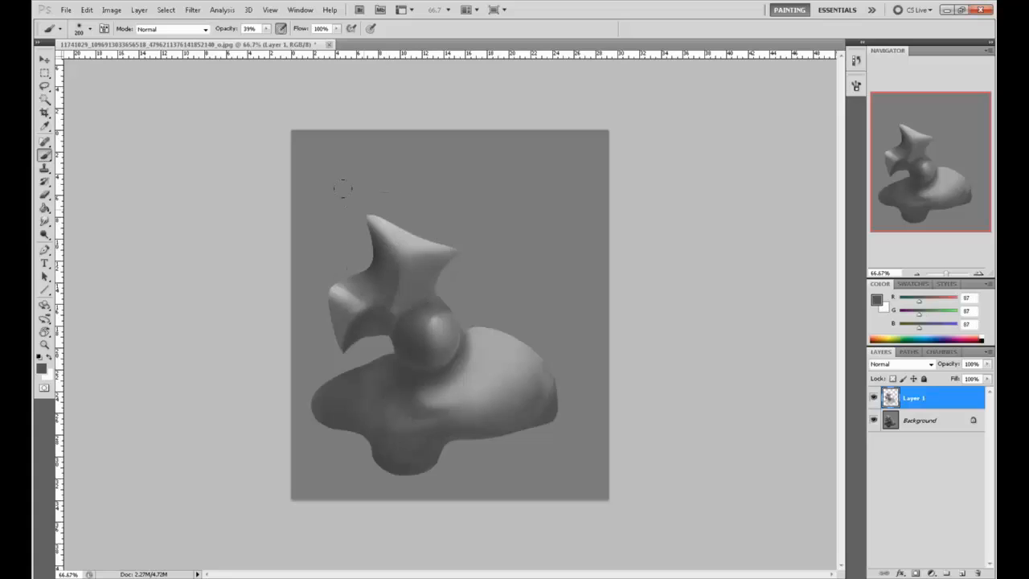
{"action": "left_click", "coordinate": [391, 225]}
{"action": "left_click", "coordinate": [335, 300], "text": "alt"}
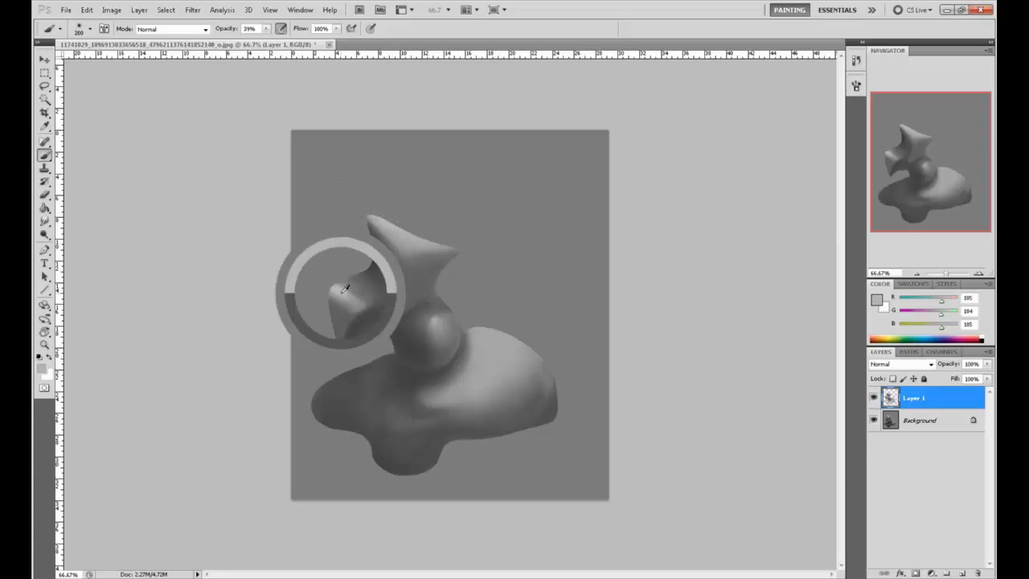
{"action": "left_click", "coordinate": [876, 300]}
{"action": "left_click_drag", "start_coordinate": [642, 312], "coordinate": [616, 306]}
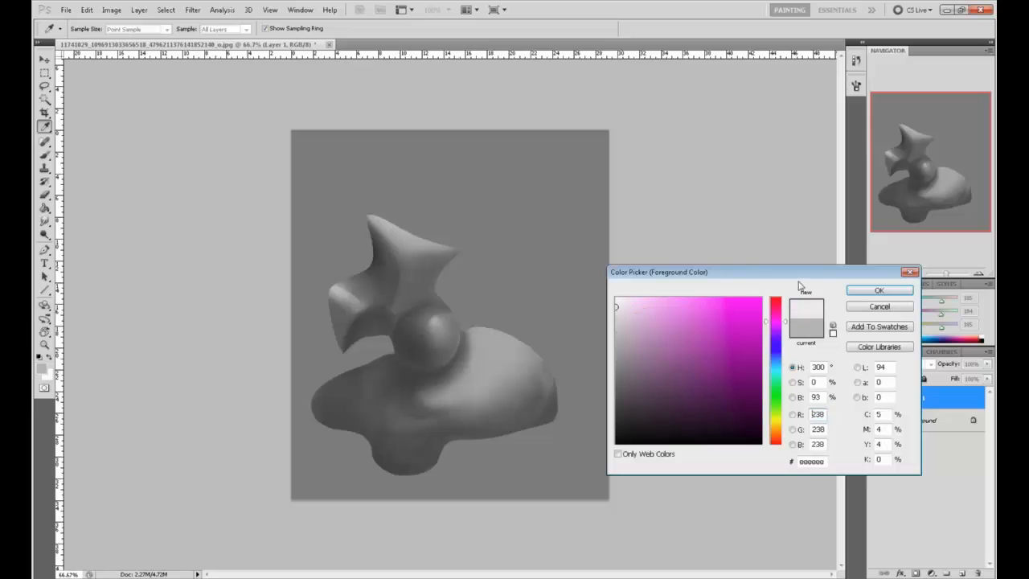
{"action": "left_click", "coordinate": [879, 290]}
- Resize the brush and paint a very light gray highlight from the upper form's peak down its sloping edge
{"action": "key", "text": "bracketleft"}
{"action": "key", "text": "bracketleft"}
{"action": "key", "text": "bracketleft"}
{"action": "key", "text": "bracketleft"}
{"action": "key", "text": "bracketleft"}
{"action": "key", "text": "bracketleft"}
{"action": "key", "text": "bracketleft"}
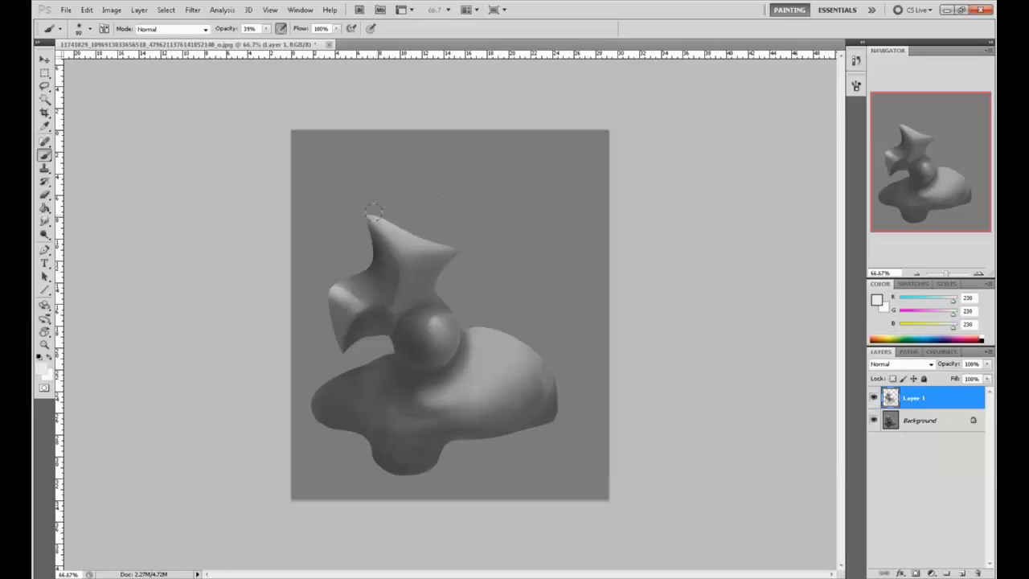
{"action": "key", "text": "bracketright"}
{"action": "key", "text": "bracketright"}
{"action": "key", "text": "bracketright"}
{"action": "key", "text": "bracketright"}
{"action": "key", "text": "bracketright"}
{"action": "mouse_move", "coordinate": [369, 211]}
{"action": "left_mouse_down"}
{"action": "mouse_move", "coordinate": [398, 243]}
{"action": "mouse_move", "coordinate": [389, 221]}
{"action": "left_mouse_up"}
- Reduce the brush to 80 and extend the highlight along the upper form's sloping edge from its right tip
{"action": "key", "text": "bracketleft"}
{"action": "key", "text": "bracketleft"}
{"action": "key", "text": "bracketleft"}
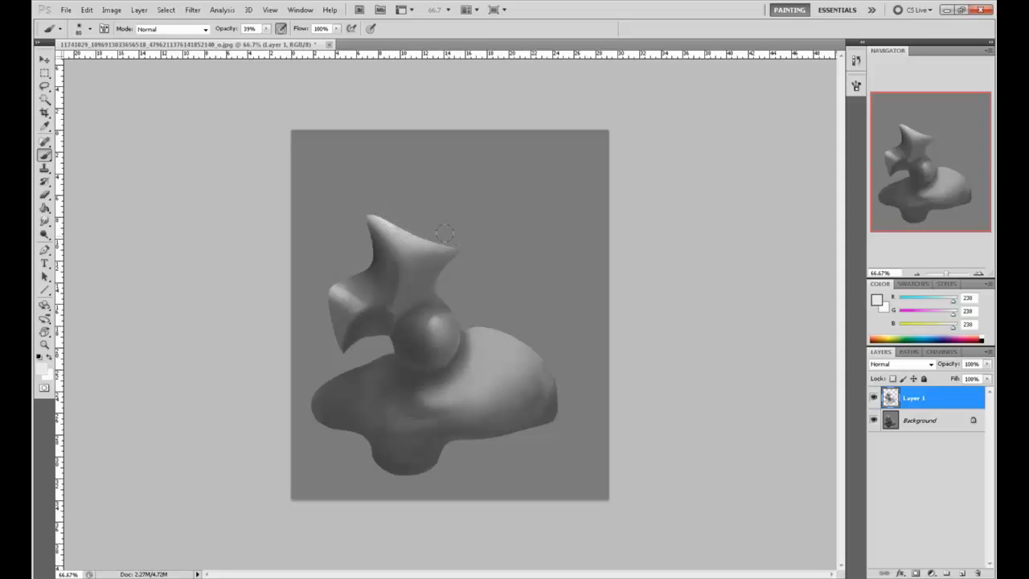
{"action": "left_click_drag", "start_coordinate": [450, 236], "coordinate": [392, 229]}
- Set the brush to 70 and blend the upper form's highlight into its front and left faces with sampled light and dark grays
{"action": "key", "text": "bracketright"}
{"action": "key", "text": "bracketright"}
{"action": "key", "text": "bracketright"}
{"action": "key", "text": "bracketleft"}
{"action": "key", "text": "bracketleft"}
{"action": "key", "text": "bracketleft"}
{"action": "key", "text": "bracketleft"}
{"action": "key", "text": "bracketleft"}
{"action": "key", "text": "bracketleft"}
{"action": "key", "text": "bracketleft"}
{"action": "key", "text": "bracketright"}
{"action": "key", "text": "bracketright"}
{"action": "key", "text": "bracketright"}
{"action": "key", "text": "bracketright"}
{"action": "key", "text": "bracketright"}
{"action": "left_click", "coordinate": [392, 221], "text": "alt"}
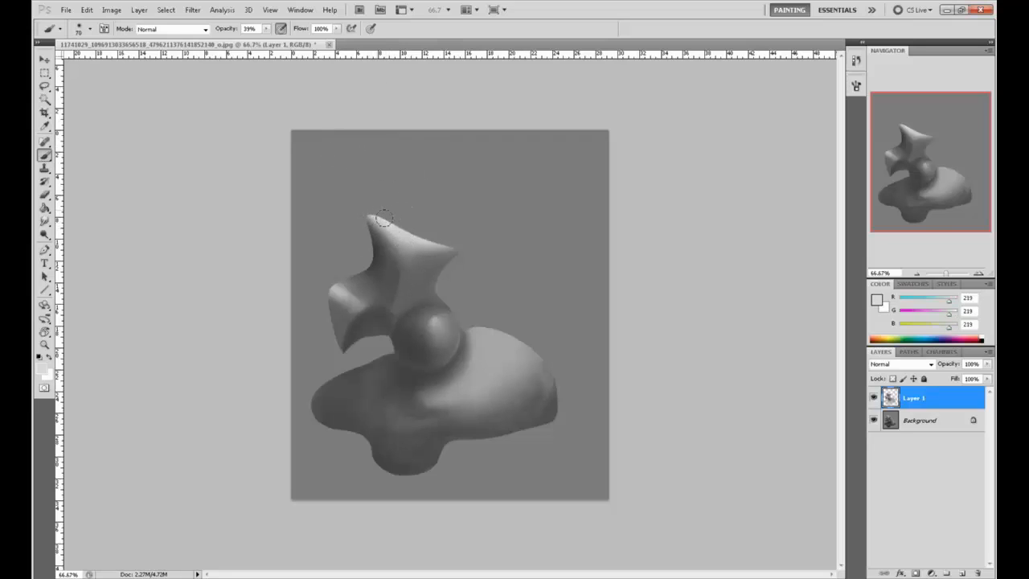
{"action": "left_click", "coordinate": [409, 235], "text": "alt"}
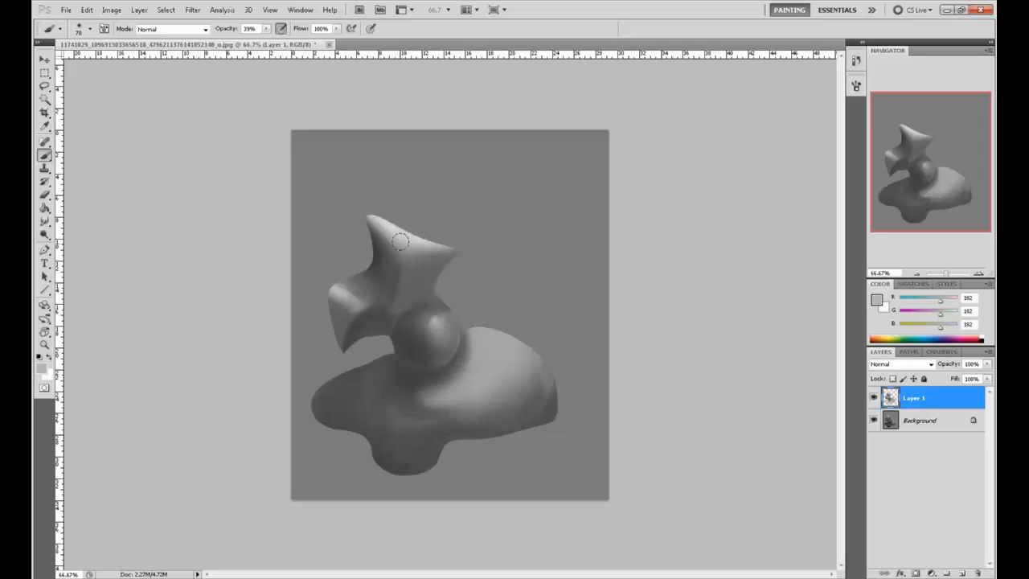
{"action": "left_click", "coordinate": [386, 243], "text": "alt"}
{"action": "left_click", "coordinate": [385, 241], "text": "alt"}
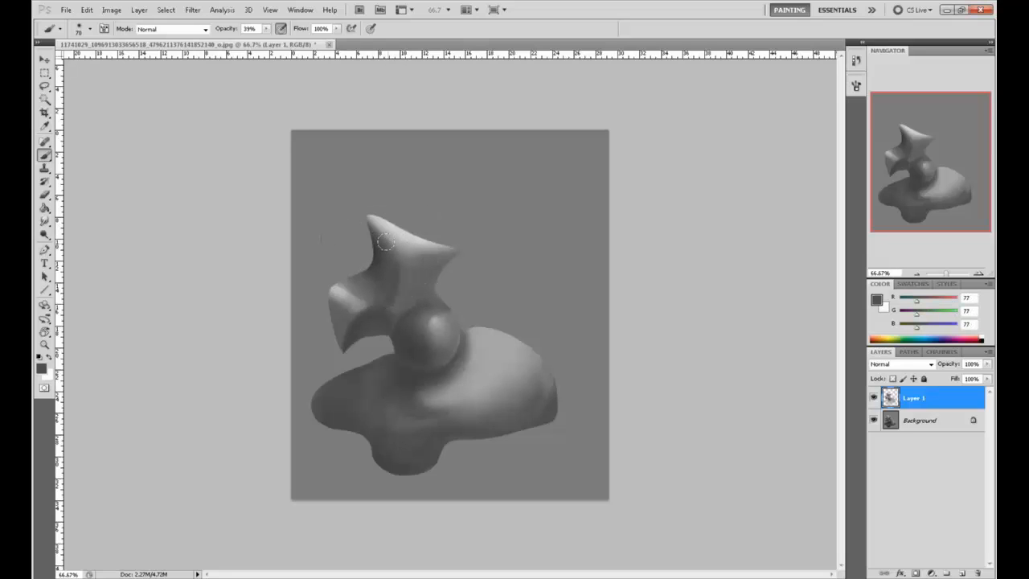
{"action": "key", "text": "alt"}
- Refine the transition between the upper form's bright peak and its dark left edge with grays sampled from both
{"action": "left_click", "coordinate": [394, 248], "text": "alt"}
{"action": "left_click", "coordinate": [372, 253], "text": "alt"}
{"action": "left_click", "coordinate": [368, 226], "text": "alt"}
{"action": "left_click", "coordinate": [387, 226], "text": "alt"}
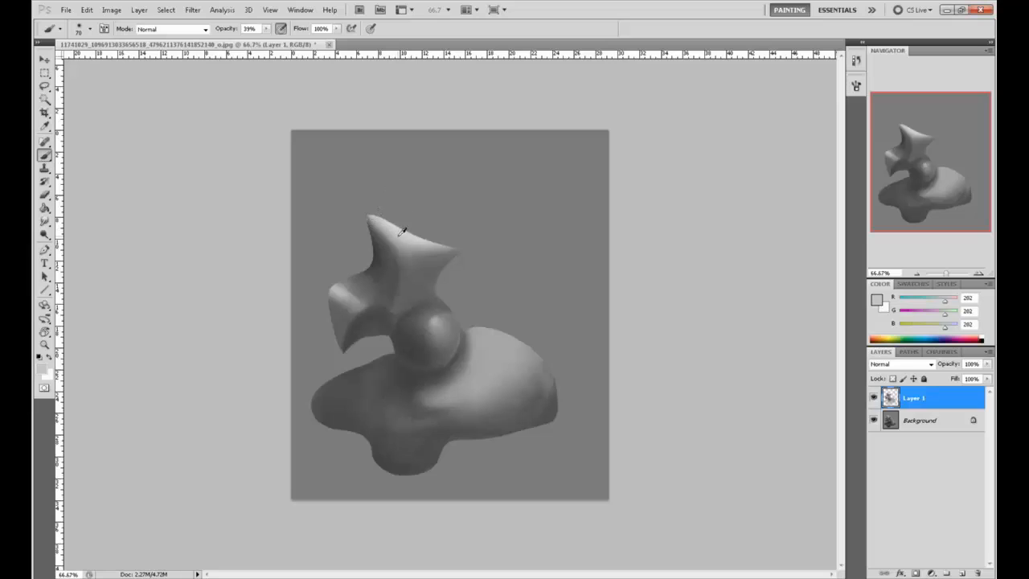
{"action": "left_click", "coordinate": [381, 215], "text": "alt"}
{"action": "left_click", "coordinate": [386, 246], "text": "alt"}
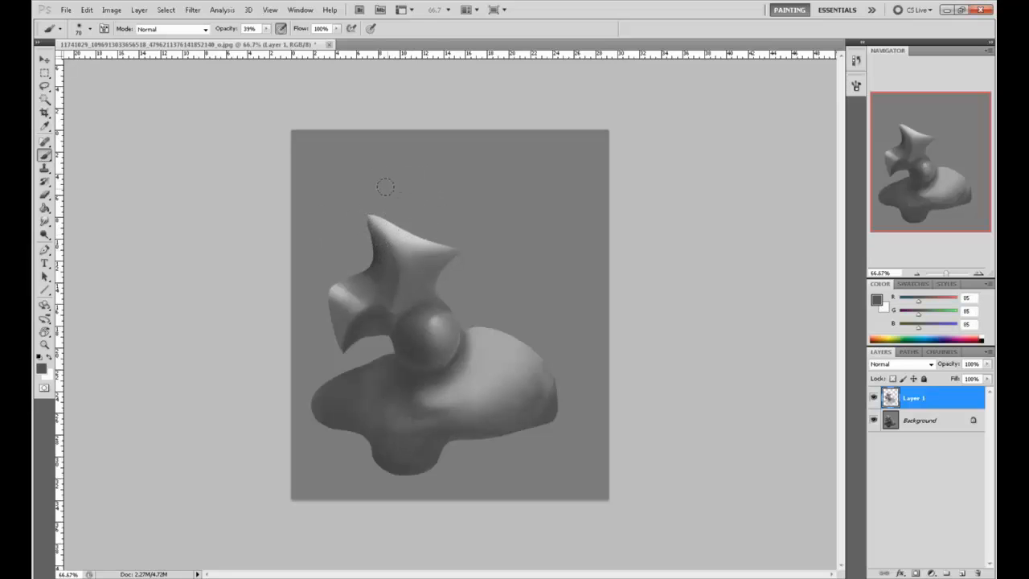
{"action": "left_click", "coordinate": [387, 255], "text": "alt"}
- Shade the upper form's right flank below the tip with sampled mid and dark grays, enlarging the brush to 250
{"action": "left_click", "coordinate": [415, 254], "text": "alt"}
{"action": "mouse_move", "coordinate": [455, 257]}
{"action": "left_mouse_down"}
{"action": "mouse_move", "coordinate": [433, 272]}
{"action": "mouse_move", "coordinate": [460, 264]}
{"action": "mouse_move", "coordinate": [435, 262]}
{"action": "mouse_move", "coordinate": [428, 289]}
{"action": "mouse_move", "coordinate": [467, 261]}
{"action": "mouse_move", "coordinate": [384, 299]}
{"action": "mouse_move", "coordinate": [442, 274]}
{"action": "left_mouse_up"}
{"action": "left_click", "coordinate": [424, 285], "text": "alt"}
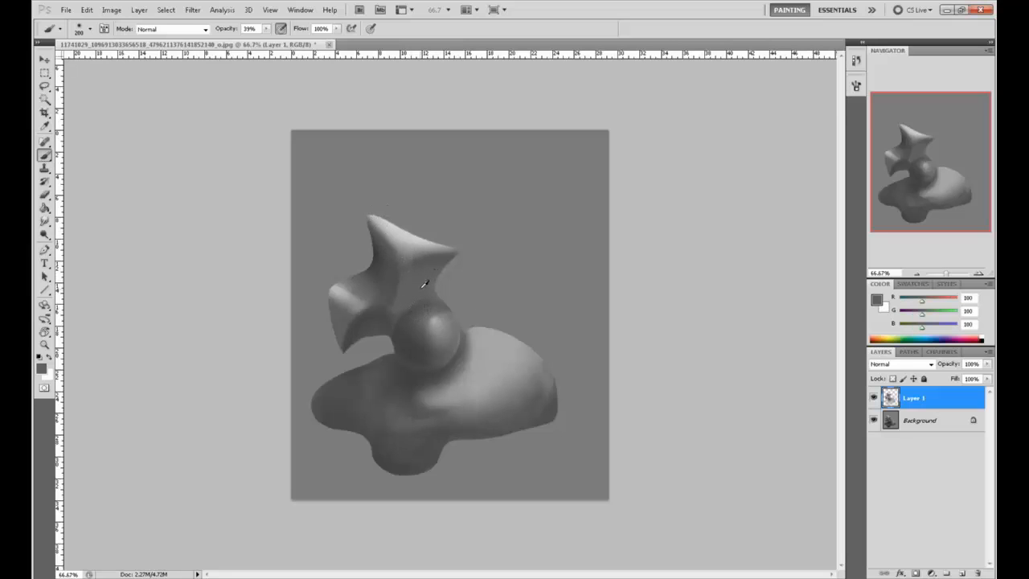
{"action": "left_click", "coordinate": [377, 253], "text": "alt"}
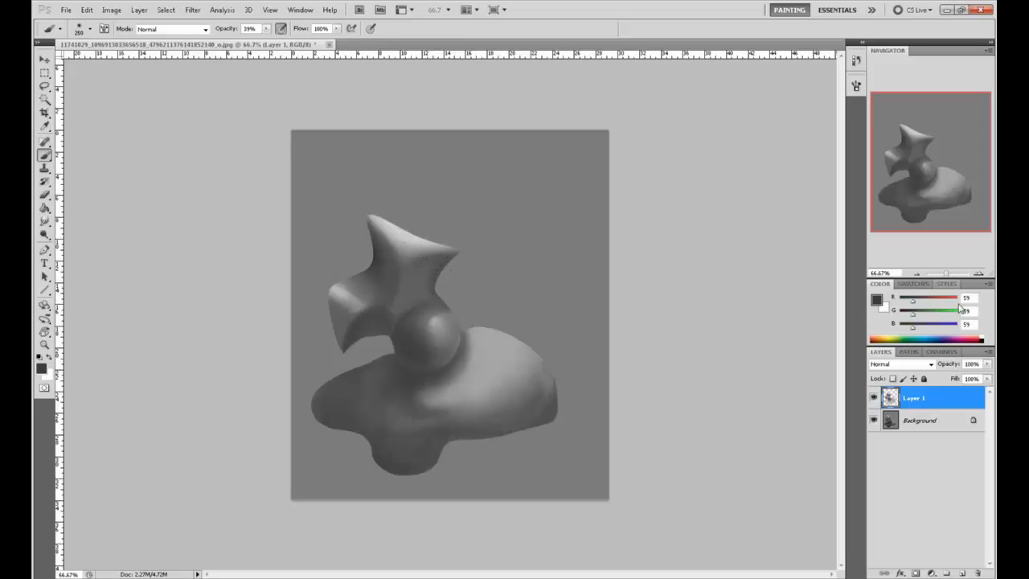
- Change the foreground color to red (RGB 255, 59, 59) and brush it over the upper form, ball and base at 39% opacity
{"action": "left_click_drag", "start_coordinate": [933, 303], "coordinate": [958, 303]}
{"action": "mouse_move", "coordinate": [450, 241]}
{"action": "left_mouse_down"}
{"action": "mouse_move", "coordinate": [398, 245]}
{"action": "mouse_move", "coordinate": [378, 277]}
{"action": "left_mouse_up"}
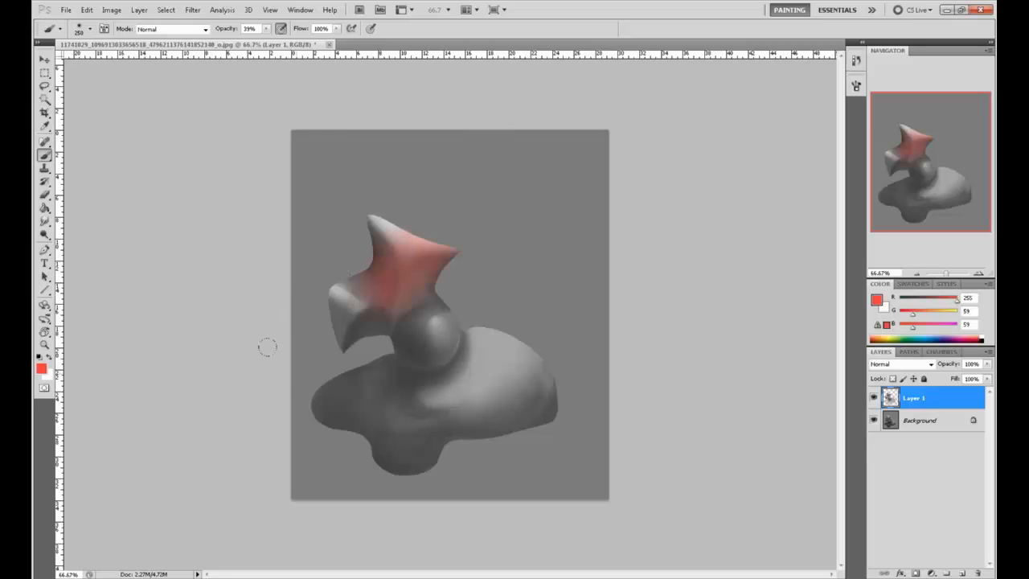
{"action": "left_click_drag", "start_coordinate": [489, 367], "coordinate": [447, 320]}
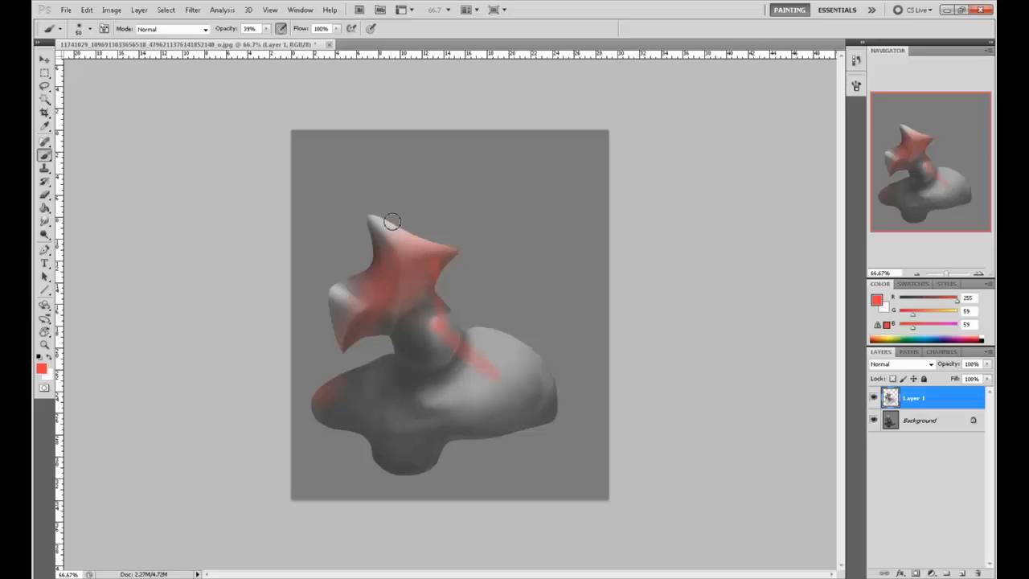
- Brush a red downward arrow from the upper form's tip across the ball to the front of the base
{"action": "mouse_move", "coordinate": [391, 231]}
{"action": "left_mouse_down"}
{"action": "mouse_move", "coordinate": [440, 243]}
{"action": "mouse_move", "coordinate": [375, 224]}
{"action": "mouse_move", "coordinate": [431, 246]}
{"action": "mouse_move", "coordinate": [392, 229]}
{"action": "mouse_move", "coordinate": [413, 249]}
{"action": "mouse_move", "coordinate": [412, 430]}
{"action": "left_mouse_up"}
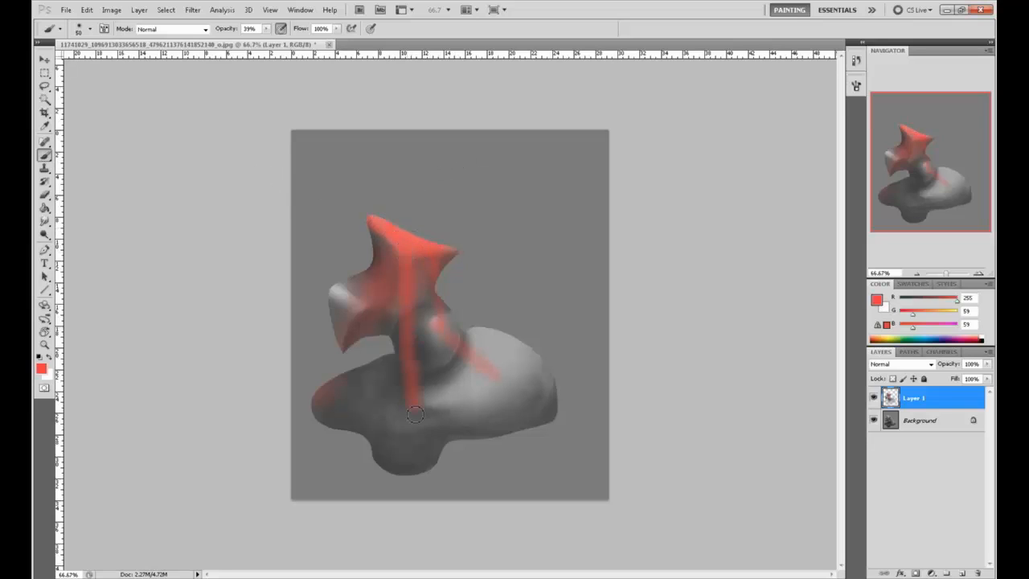
{"action": "left_click_drag", "start_coordinate": [366, 374], "coordinate": [408, 426]}
{"action": "left_click_drag", "start_coordinate": [441, 384], "coordinate": [410, 422]}
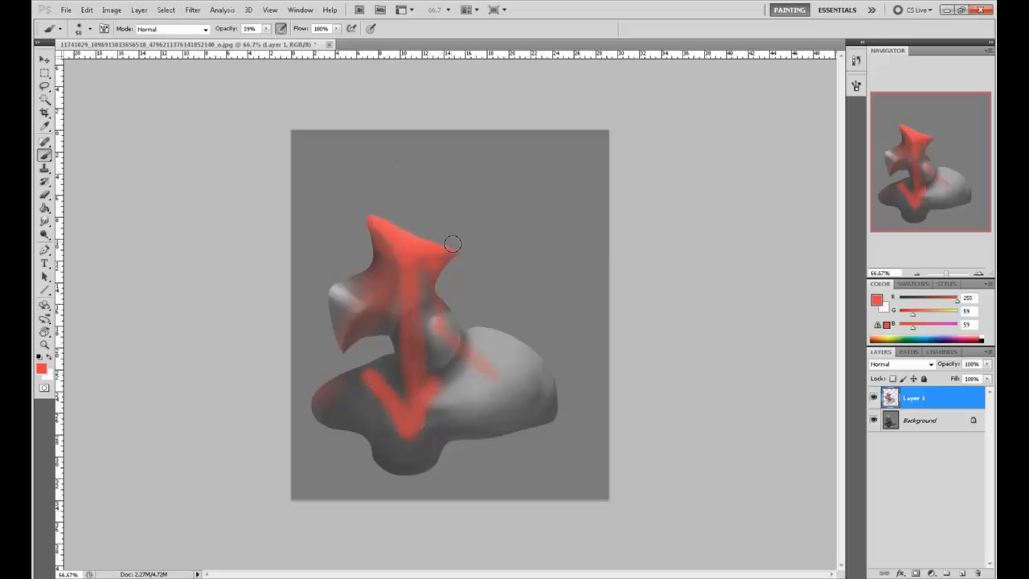
- Undo all the red brush strokes over the upper form, ball and base
{"action": "key", "text": "ctrl+alt+z"}
{"action": "key", "text": "ctrl+alt+z"}
{"action": "key", "text": "ctrl+alt+z"}
{"action": "key", "text": "ctrl+alt+z"}
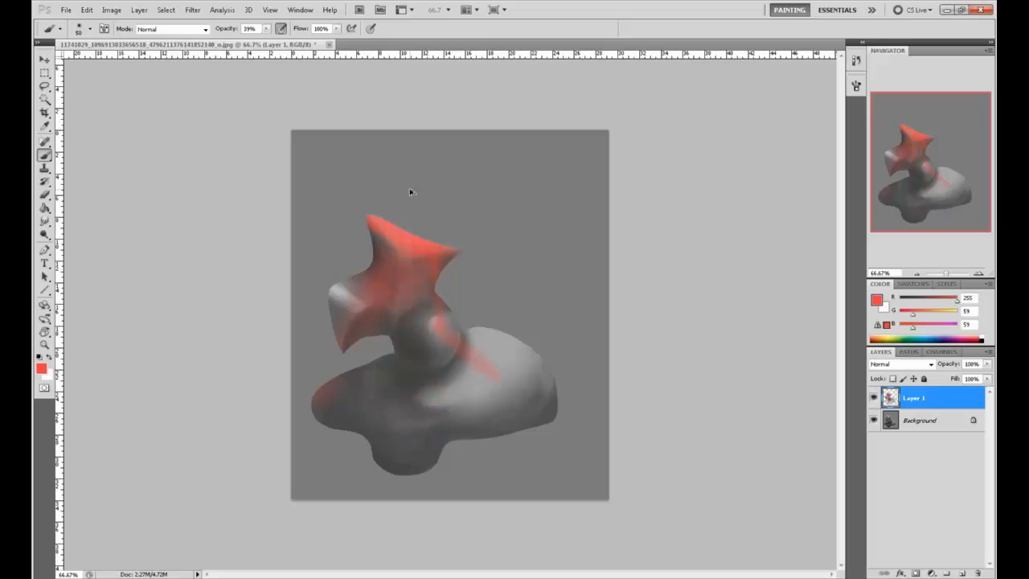
{"action": "key", "text": "ctrl+alt+z"}
{"action": "key", "text": "ctrl+alt+z"}
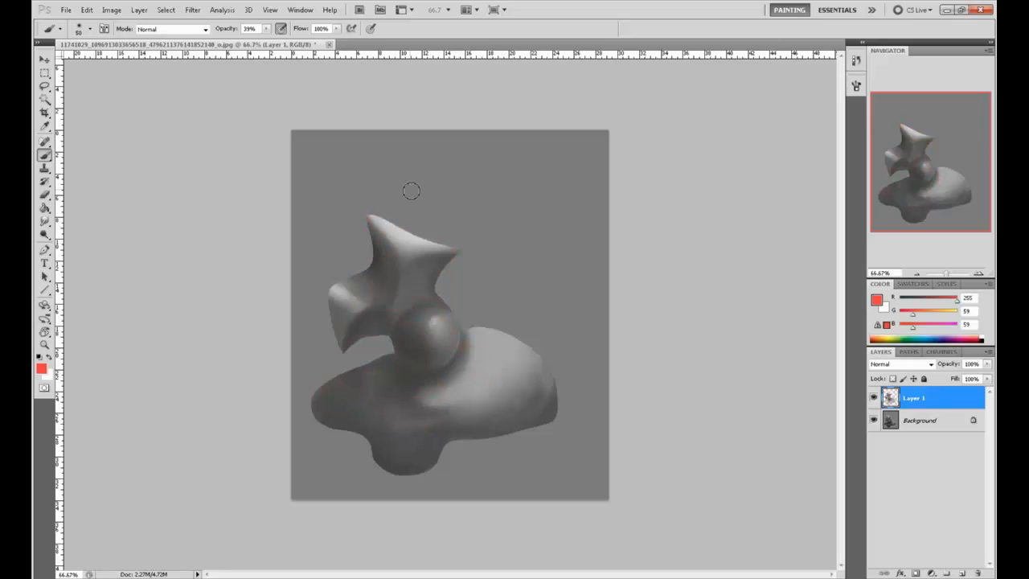
- Compare the repainted Layer 1 with the original Background painting by repeatedly hiding and showing Layer 1
{"action": "left_click", "coordinate": [44, 233]}
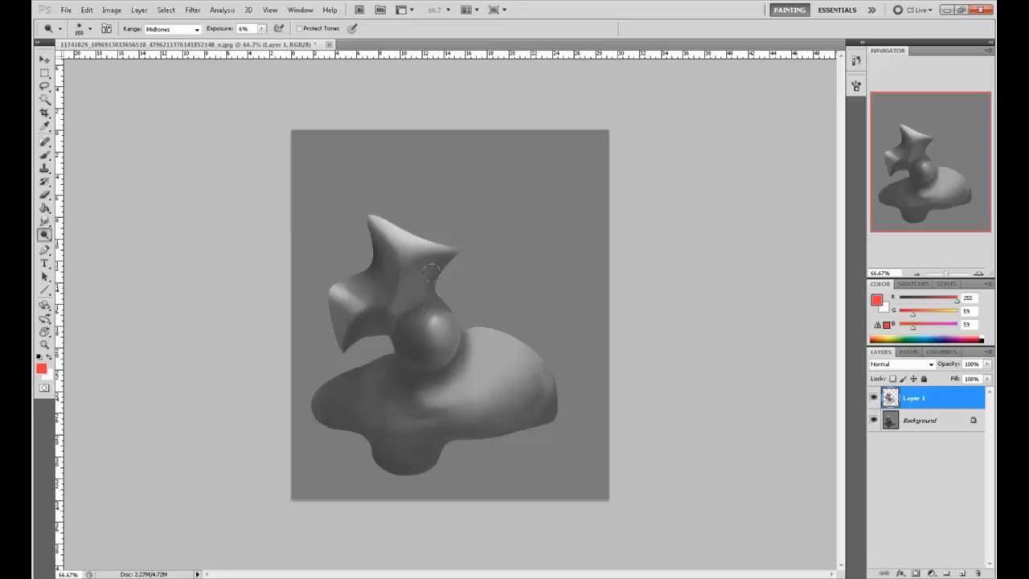
{"action": "left_click", "coordinate": [874, 399]}
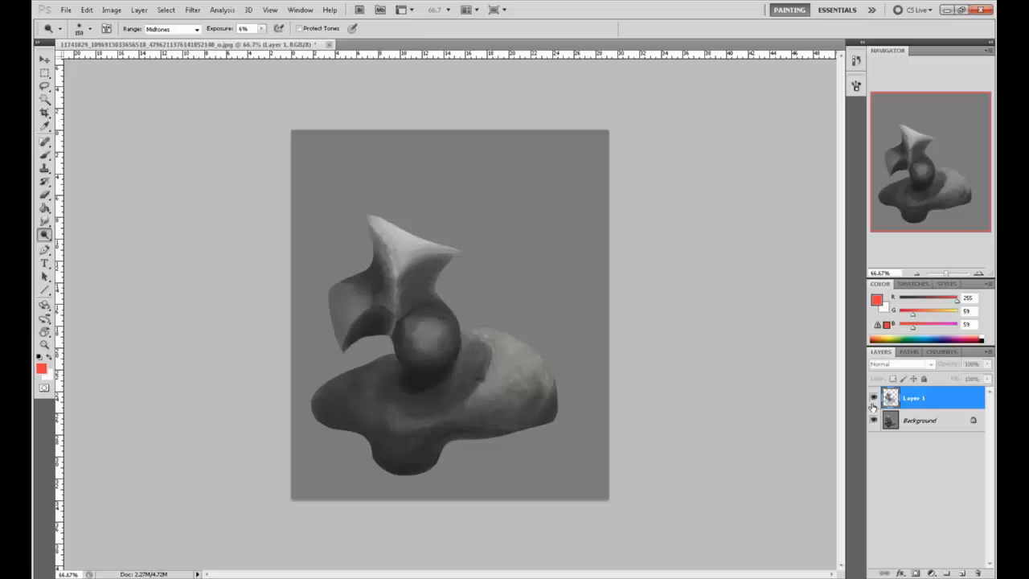
{"action": "left_click", "coordinate": [872, 405]}
{"action": "left_click", "coordinate": [874, 405]}
{"action": "left_click", "coordinate": [874, 406]}
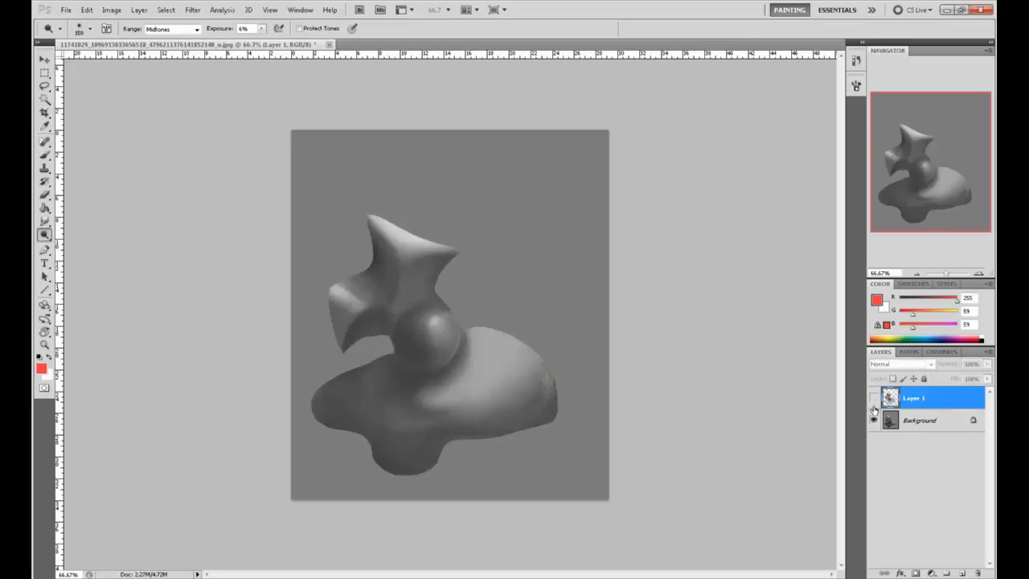
{"action": "left_click", "coordinate": [873, 407]}
{"action": "left_click", "coordinate": [873, 409]}
{"action": "left_click", "coordinate": [873, 407]}
{"action": "left_click", "coordinate": [873, 402]}
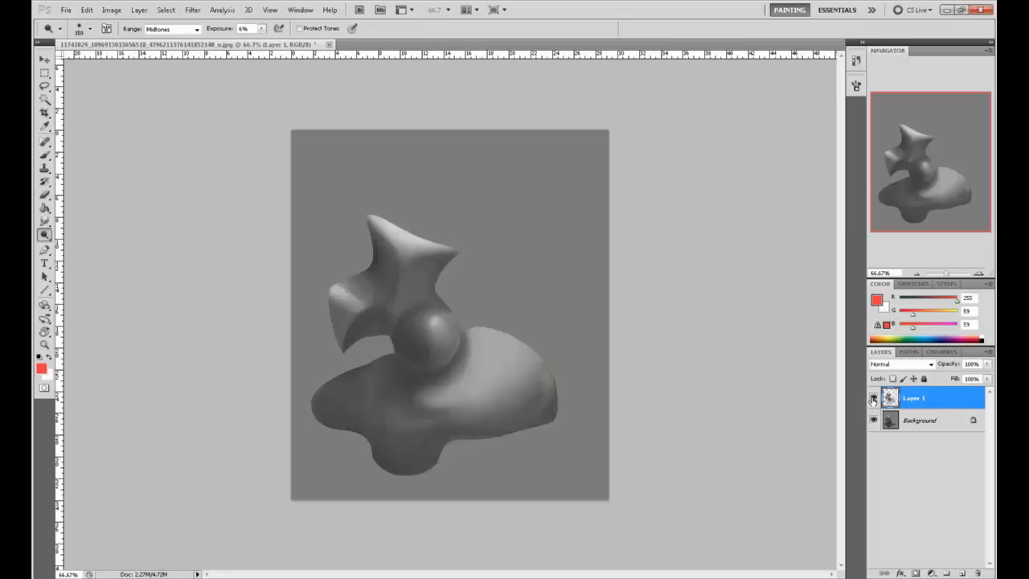
{"action": "left_click", "coordinate": [874, 401]}
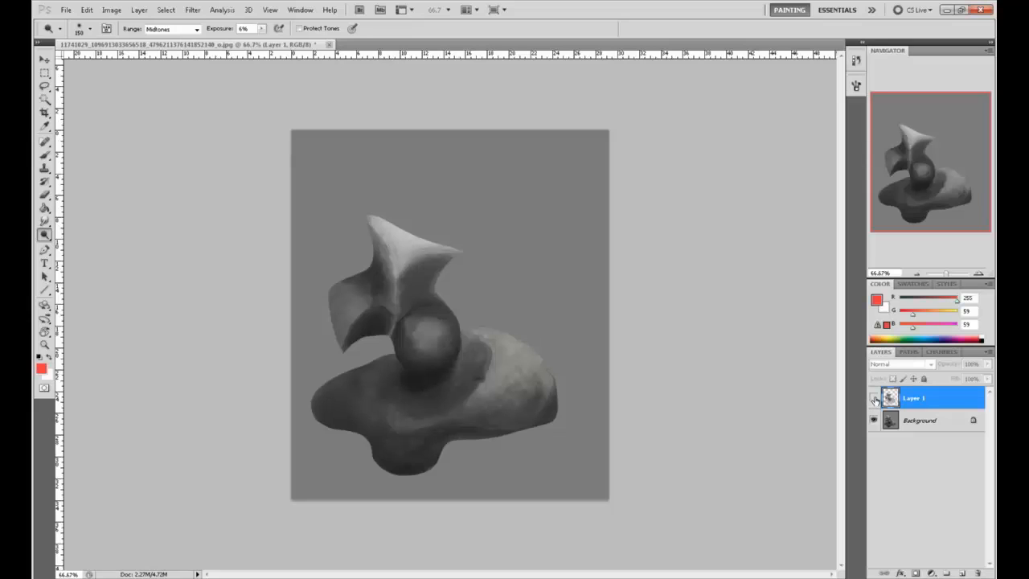
{"action": "left_click", "coordinate": [873, 400]}
{"action": "left_click", "coordinate": [874, 400]}
{"action": "left_click", "coordinate": [874, 401]}
{"action": "left_click", "coordinate": [873, 401]}
{"action": "left_click", "coordinate": [874, 401]}
{"action": "left_click", "coordinate": [873, 400]}
{"action": "left_click", "coordinate": [873, 400]}
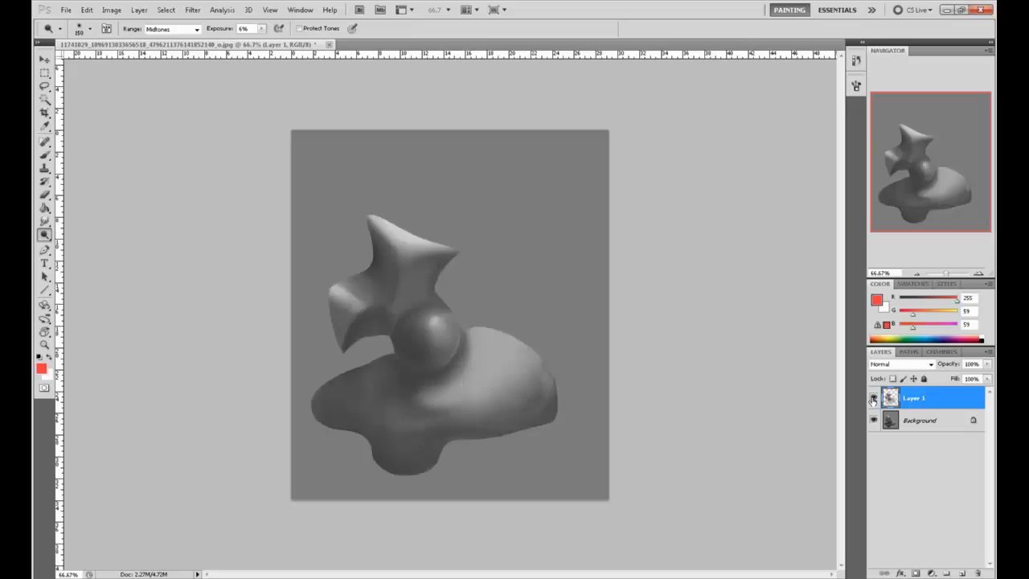
- Merge Layer 1 down into the Background and return to the Brush tool
{"action": "right_click", "coordinate": [933, 397]}
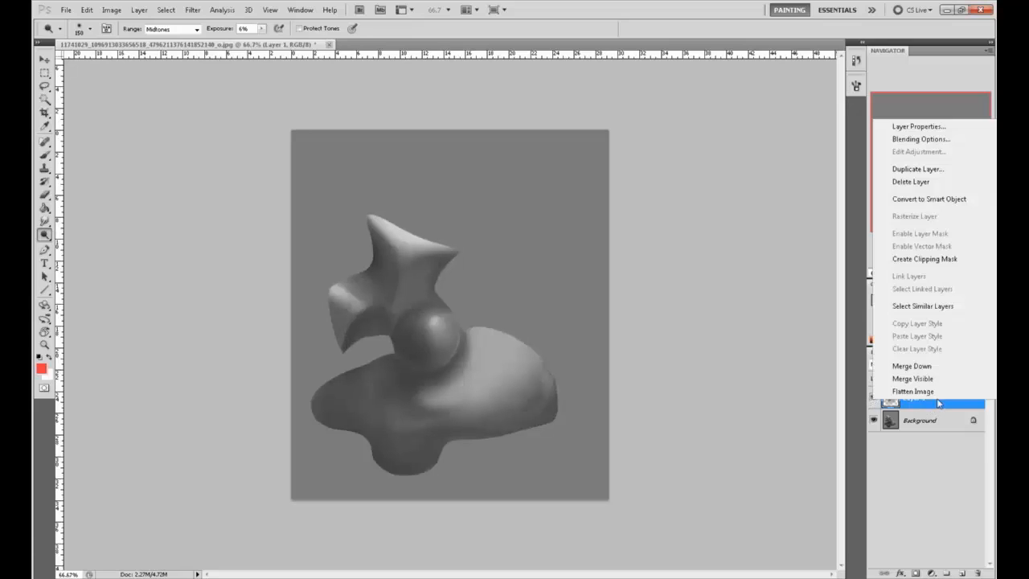
{"action": "key", "text": "Escape"}
{"action": "key", "text": "ctrl+e"}
{"action": "key", "text": "b"}
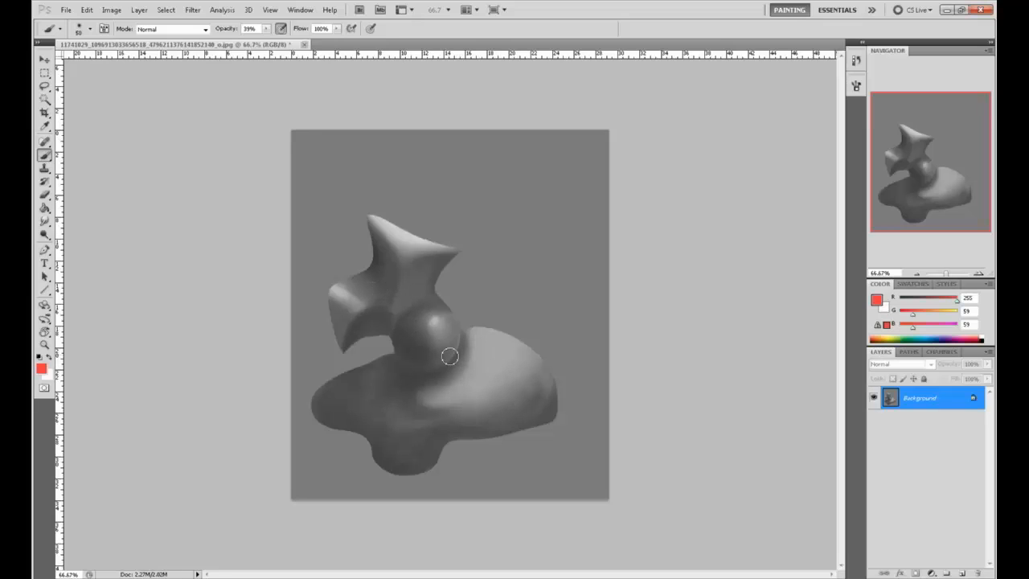
- Enlarge the brush to 400 and set a dark gray foreground color (RGB 42, 42, 42) for deepening the base's shadows
{"action": "left_click", "coordinate": [358, 324], "text": "alt"}
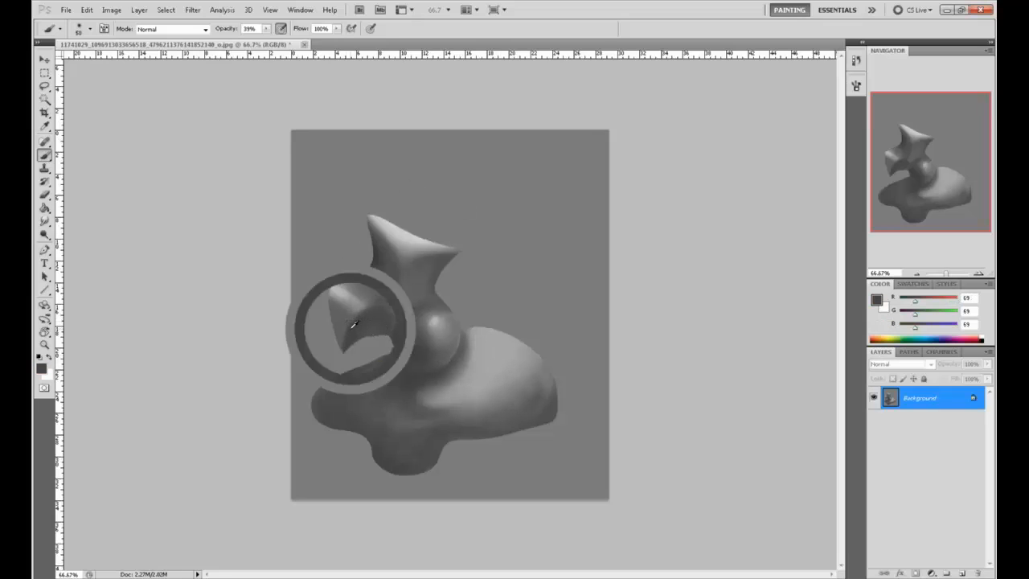
{"action": "key", "text": "bracketright"}
{"action": "key", "text": "bracketright"}
{"action": "key", "text": "bracketright"}
{"action": "key", "text": "bracketright"}
{"action": "key", "text": "bracketright"}
{"action": "key", "text": "bracketright"}
{"action": "key", "text": "bracketright"}
{"action": "key", "text": "bracketright"}
{"action": "key", "text": "bracketright"}
{"action": "key", "text": "bracketright"}
{"action": "key", "text": "bracketright"}
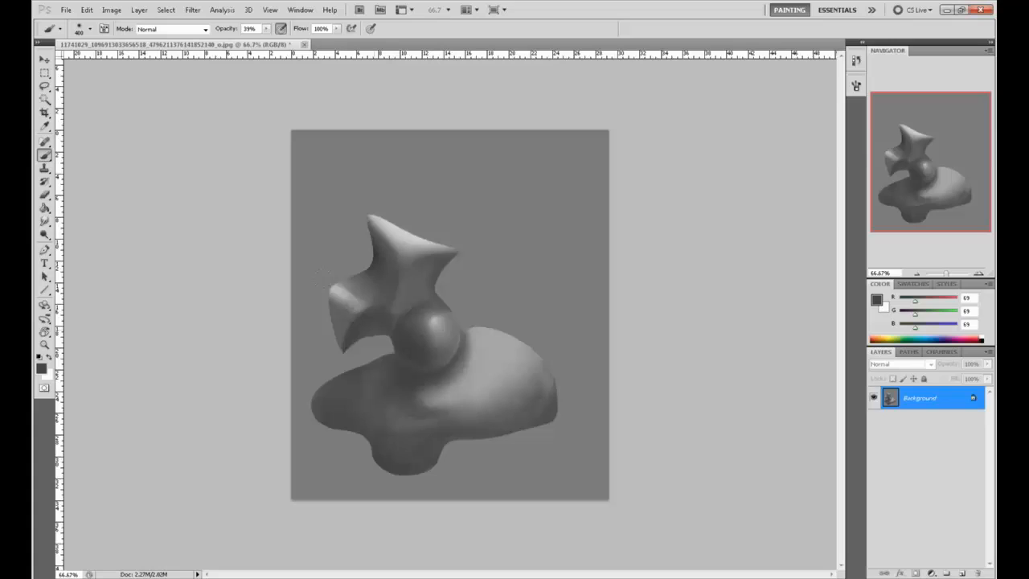
{"action": "left_click", "coordinate": [877, 300]}
{"action": "left_click_drag", "start_coordinate": [627, 394], "coordinate": [616, 418]}
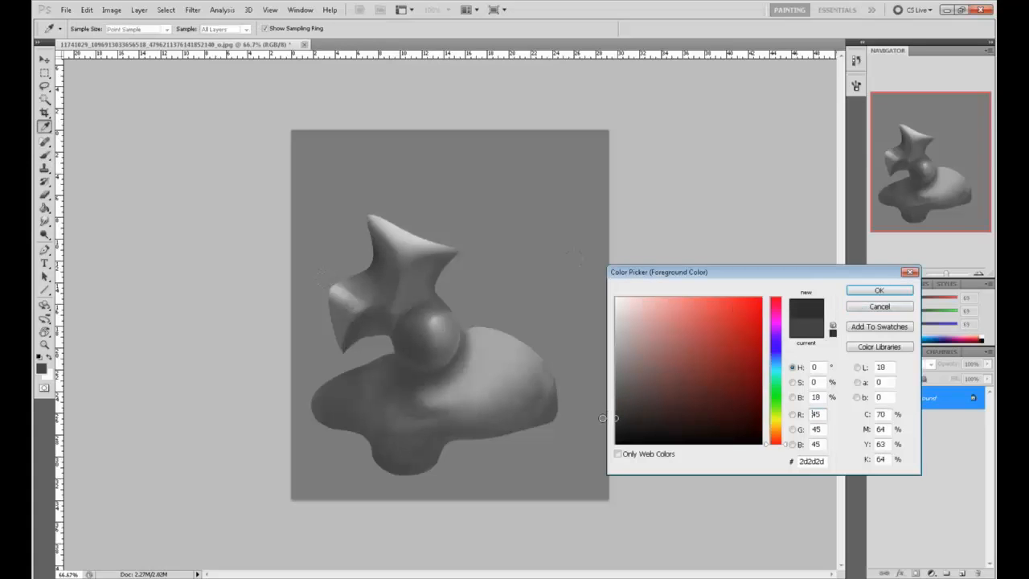
{"action": "left_click", "coordinate": [869, 293]}
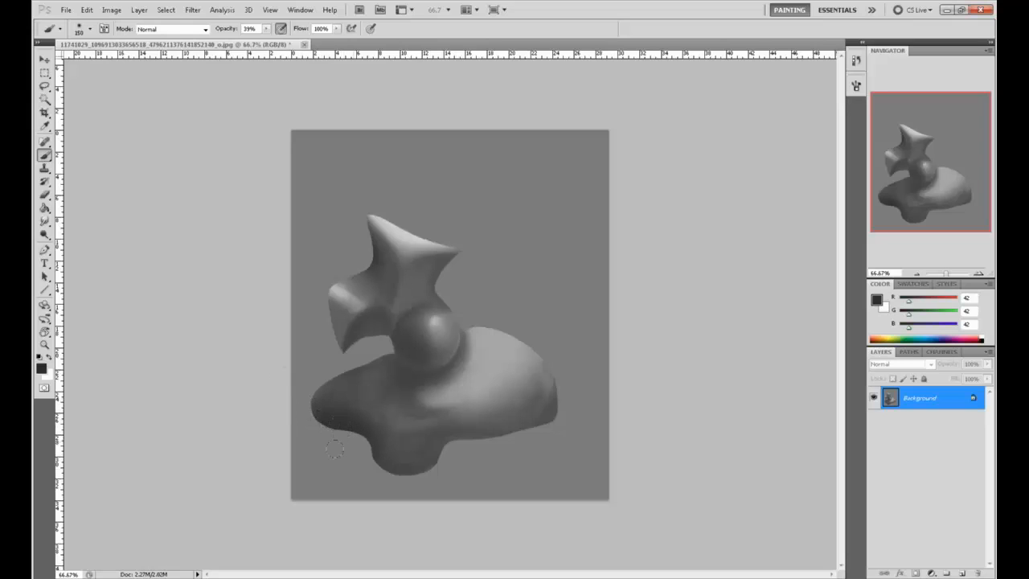
- Convert the Background into the regular layer Layer 0 and darken the base's lower and right edges with the dark gray
{"action": "double_click", "coordinate": [946, 401]}
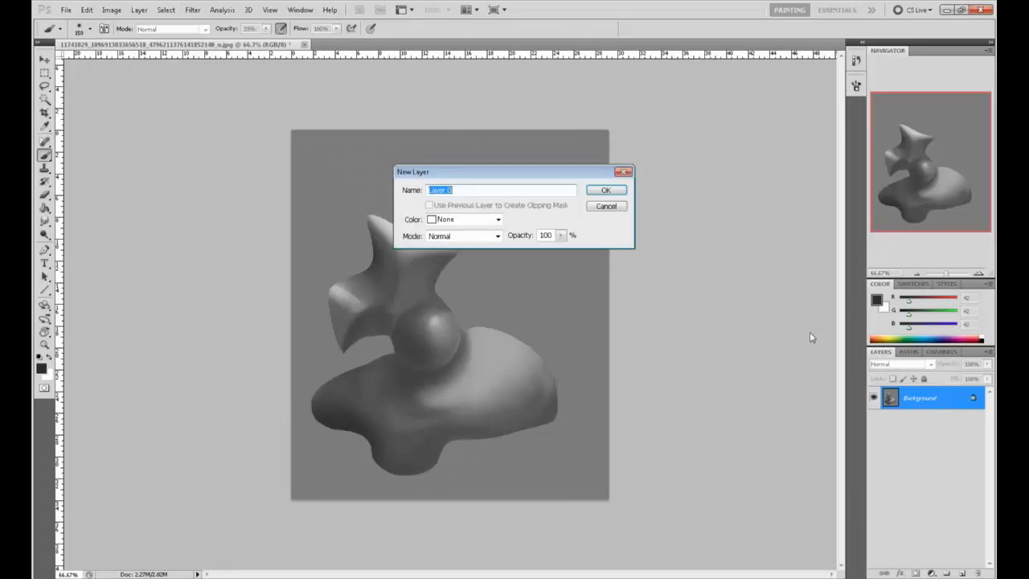
{"action": "left_click", "coordinate": [608, 191]}
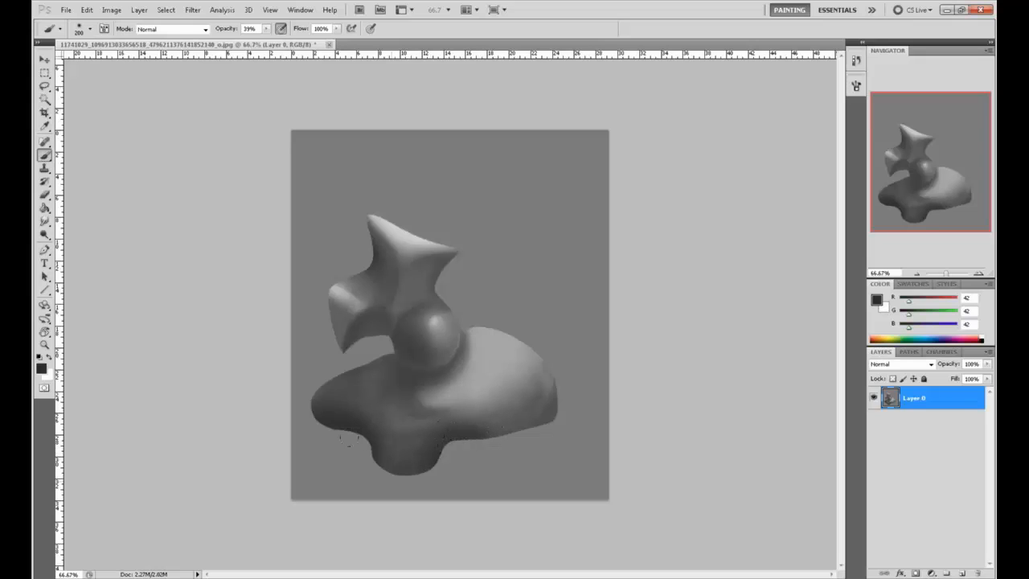
{"action": "left_click_drag", "start_coordinate": [573, 366], "coordinate": [551, 392]}
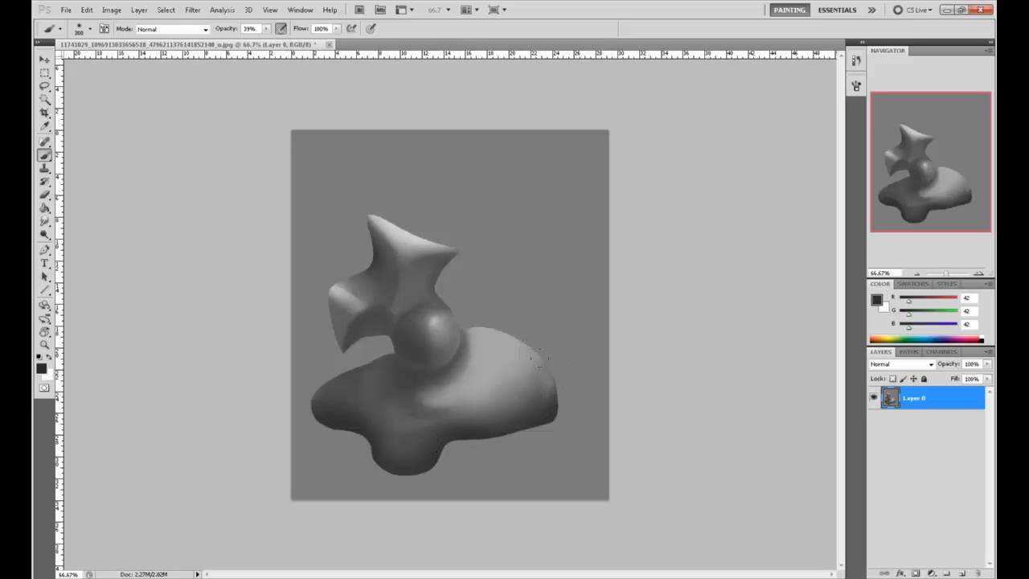
- Blend the base's right slope and shadowed edges with sampled light, mid and dark grays, using brush sizes up to 500
{"action": "left_click", "coordinate": [540, 388], "text": "alt"}
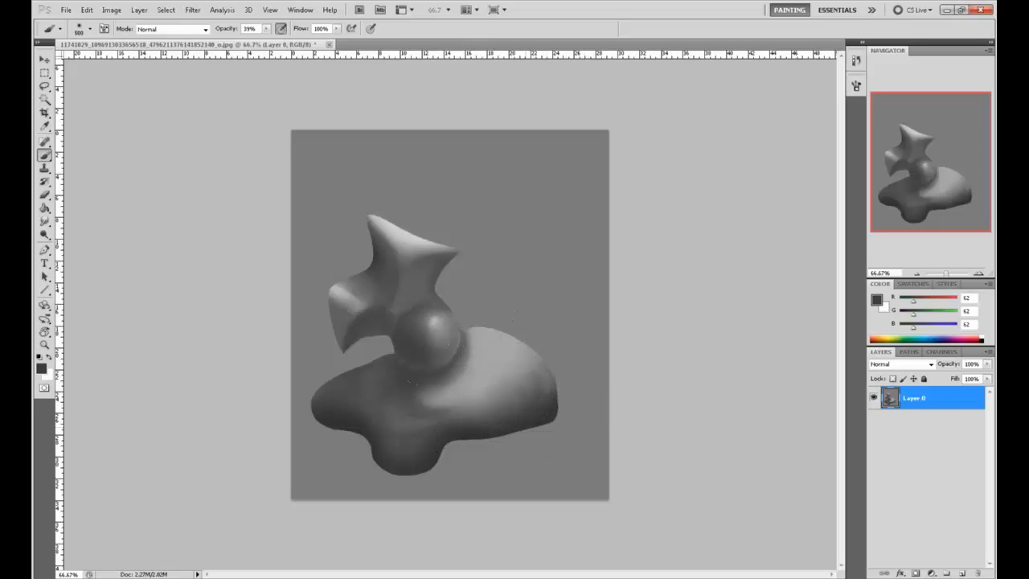
{"action": "left_click", "coordinate": [505, 353], "text": "alt"}
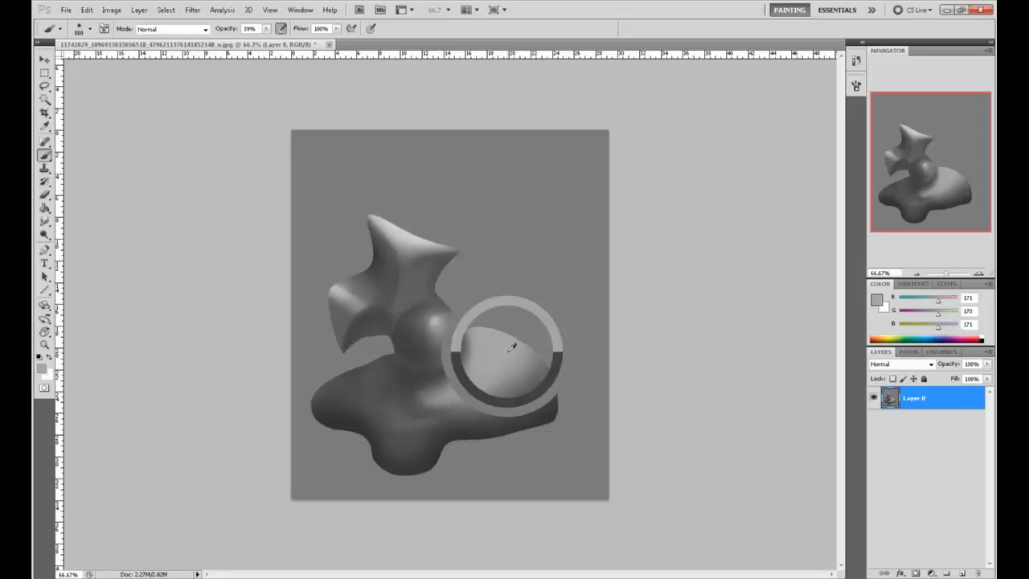
{"action": "key", "text": "bracketright"}
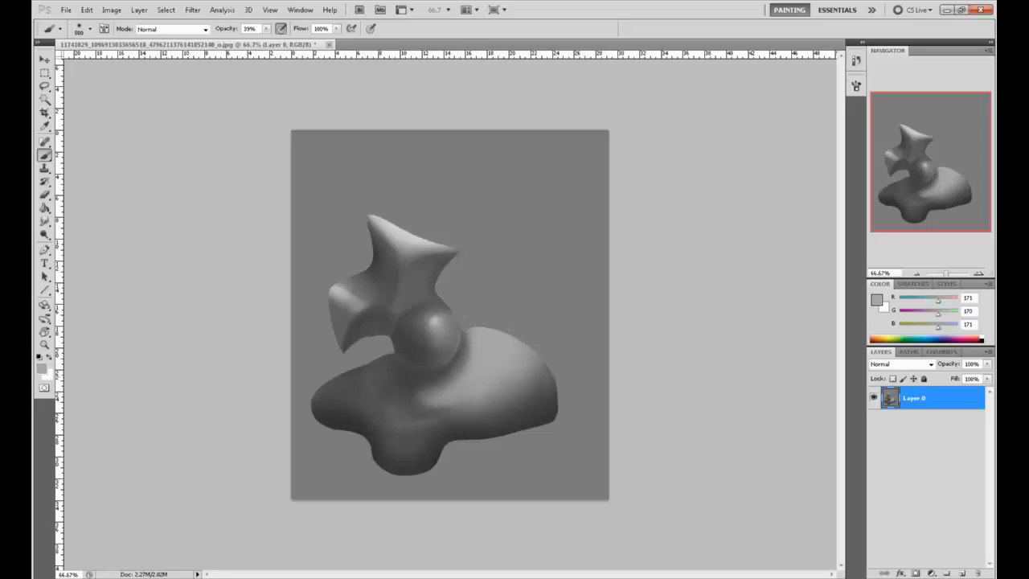
{"action": "left_click", "coordinate": [528, 365], "text": "alt"}
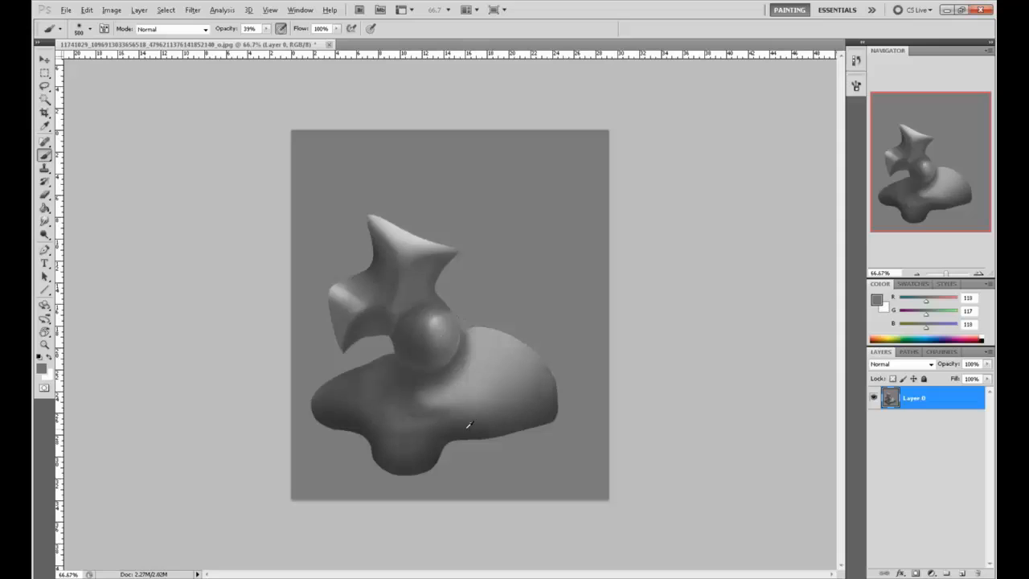
{"action": "key", "text": "bracketleft"}
{"action": "left_click", "coordinate": [351, 424], "text": "alt"}
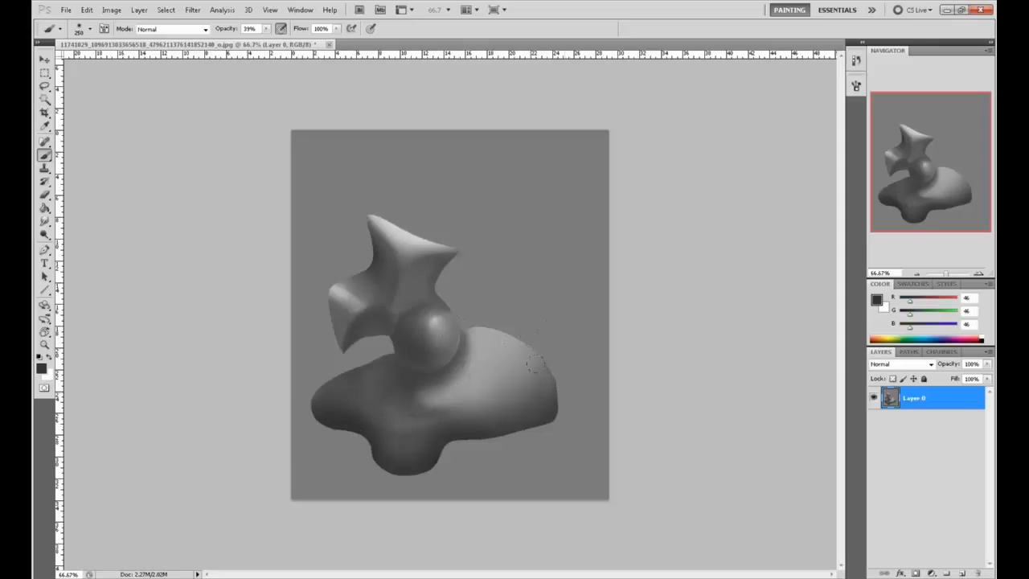
{"action": "key", "text": "bracketright"}
{"action": "key", "text": "bracketright"}
{"action": "key", "text": "bracketright"}
{"action": "key", "text": "bracketright"}
- Extend the base's light area into its front lobe with sampled light and dark grays, using a brush size of 175
{"action": "left_click", "coordinate": [449, 394], "text": "alt"}
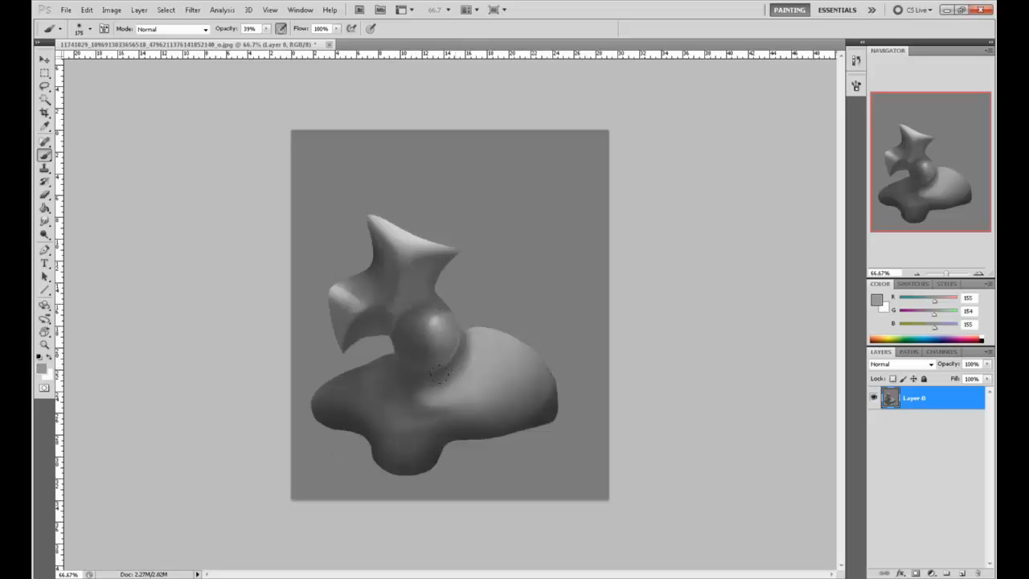
{"action": "mouse_move", "coordinate": [381, 397]}
{"action": "left_mouse_down"}
{"action": "mouse_move", "coordinate": [423, 376]}
{"action": "mouse_move", "coordinate": [386, 394]}
{"action": "left_mouse_up"}
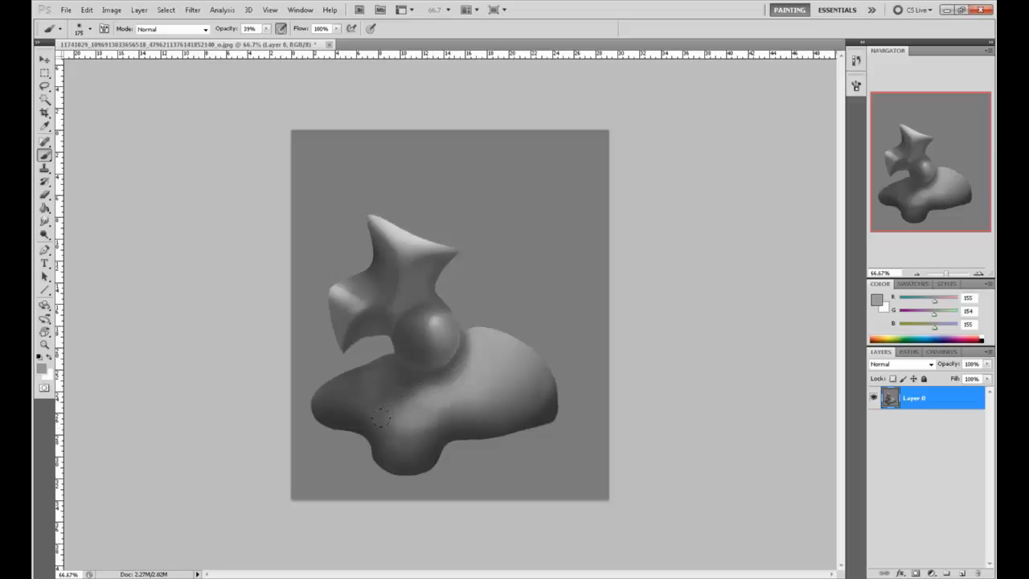
{"action": "left_click", "coordinate": [419, 419], "text": "alt"}
{"action": "left_click", "coordinate": [438, 419], "text": "alt"}
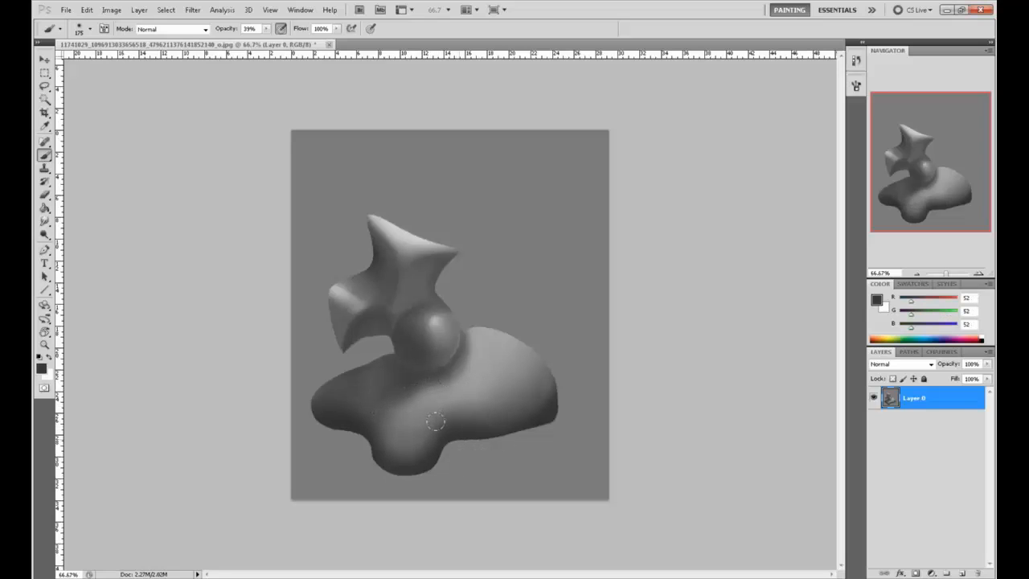
{"action": "left_click", "coordinate": [354, 419], "text": "alt"}
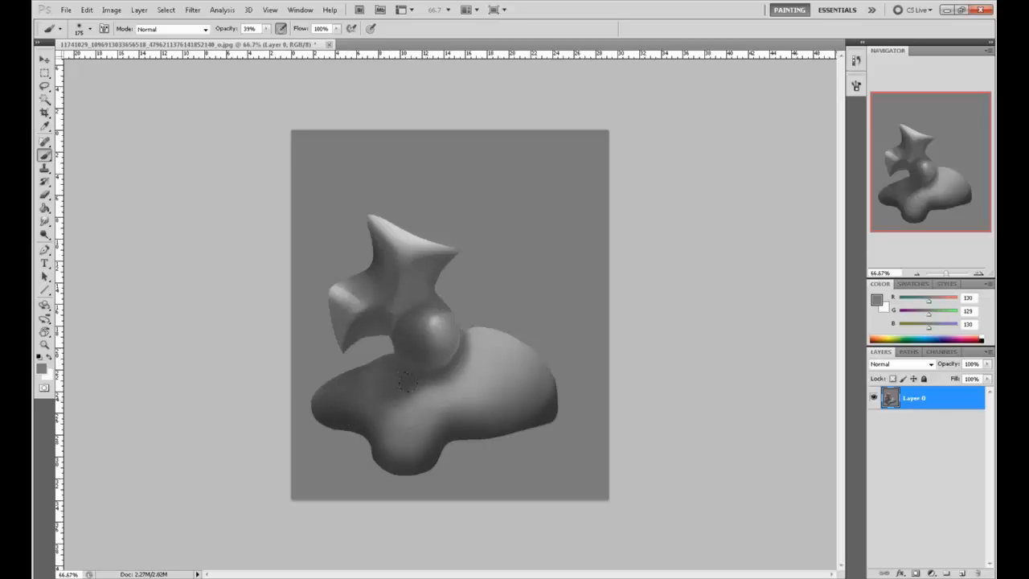
{"action": "left_click", "coordinate": [482, 369], "text": "alt"}
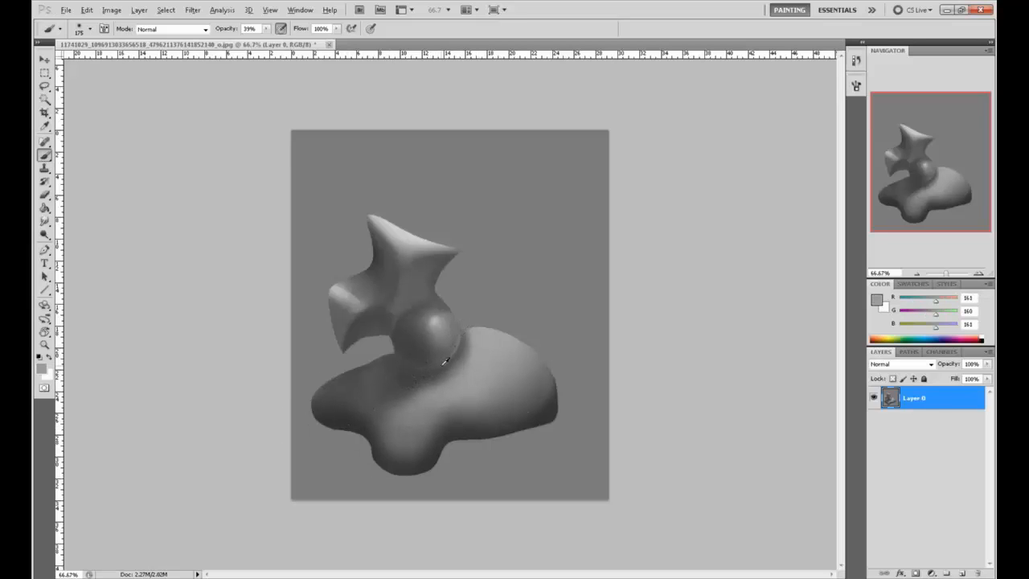
- Repaint the ball's lower-right edge and its contact shadow on the base with sampled grays and a brush size of 30
{"action": "left_click", "coordinate": [443, 363], "text": "alt"}
{"action": "left_click", "coordinate": [451, 354], "text": "alt"}
{"action": "left_click", "coordinate": [459, 336], "text": "alt"}
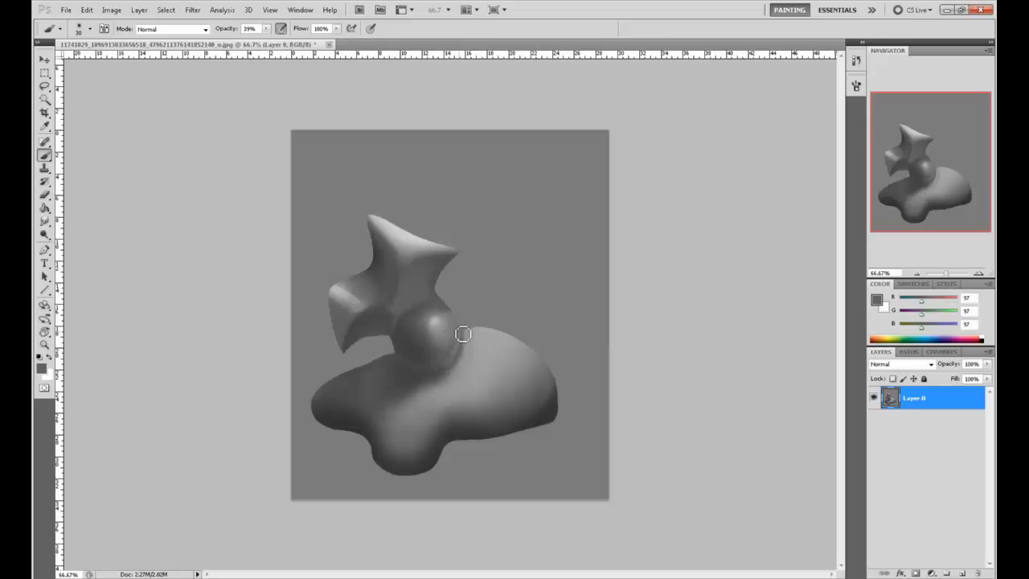
{"action": "left_click", "coordinate": [460, 344], "text": "alt"}
{"action": "left_click", "coordinate": [447, 359], "text": "alt"}
{"action": "left_click", "coordinate": [427, 371], "text": "alt"}
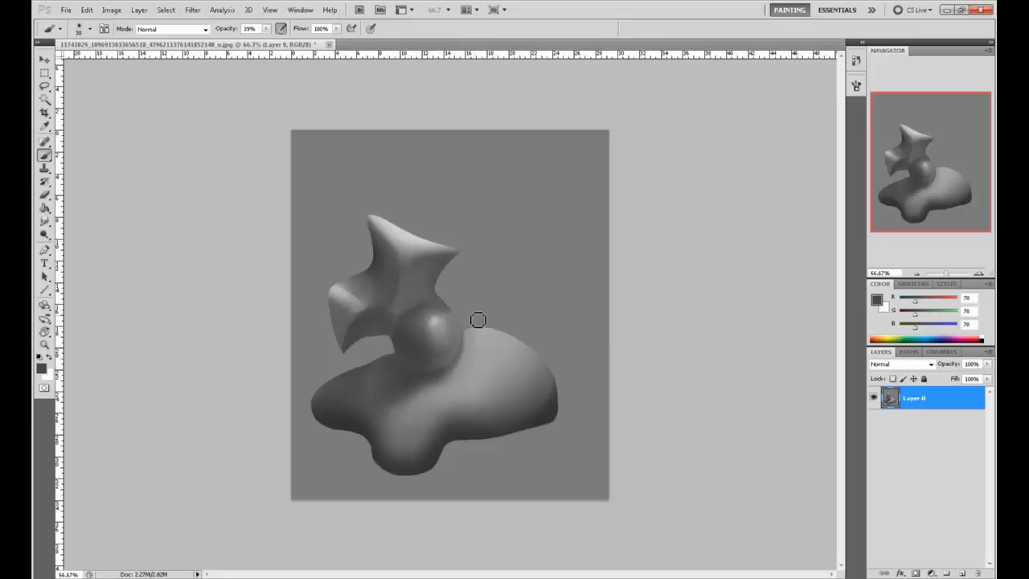
- Blend reflected light and mid grays along the ball's right side with sampled tones, enlarging the brush to 90
{"action": "left_click", "coordinate": [453, 343], "text": "alt"}
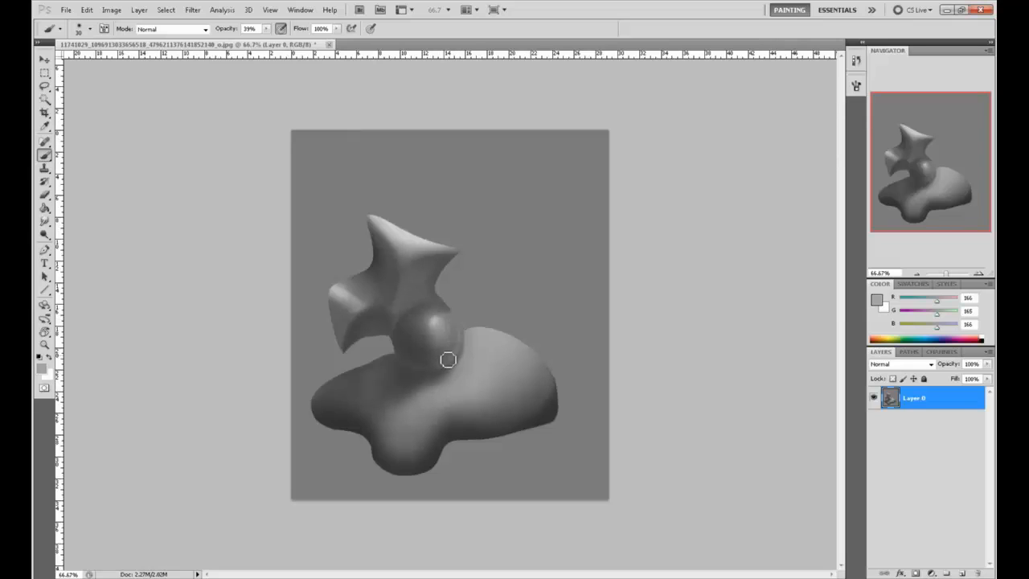
{"action": "left_click_drag", "start_coordinate": [461, 322], "coordinate": [451, 347]}
{"action": "left_click", "coordinate": [458, 340], "text": "alt"}
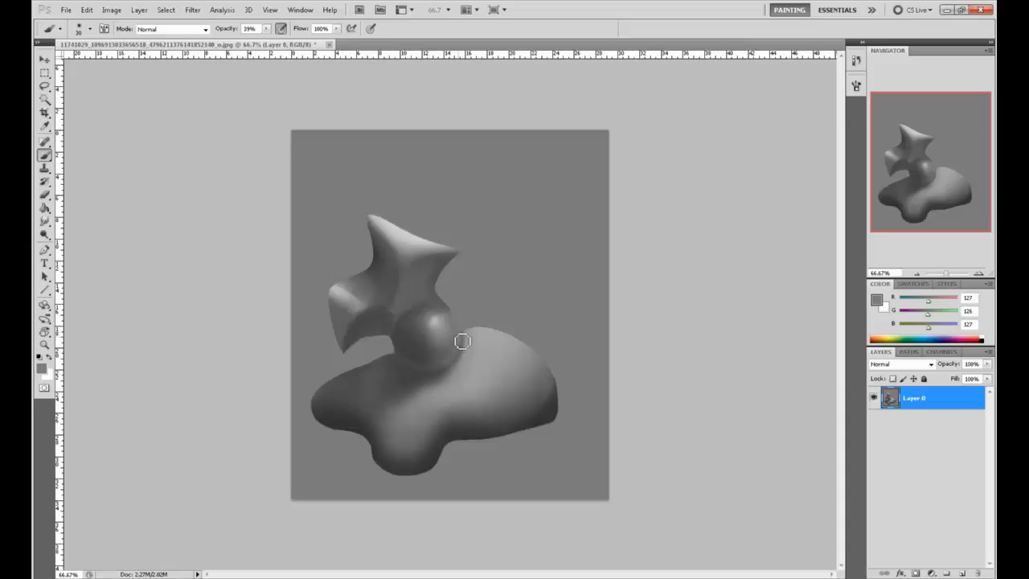
{"action": "left_click", "coordinate": [465, 339], "text": "alt"}
{"action": "left_click", "coordinate": [450, 340], "text": "alt"}
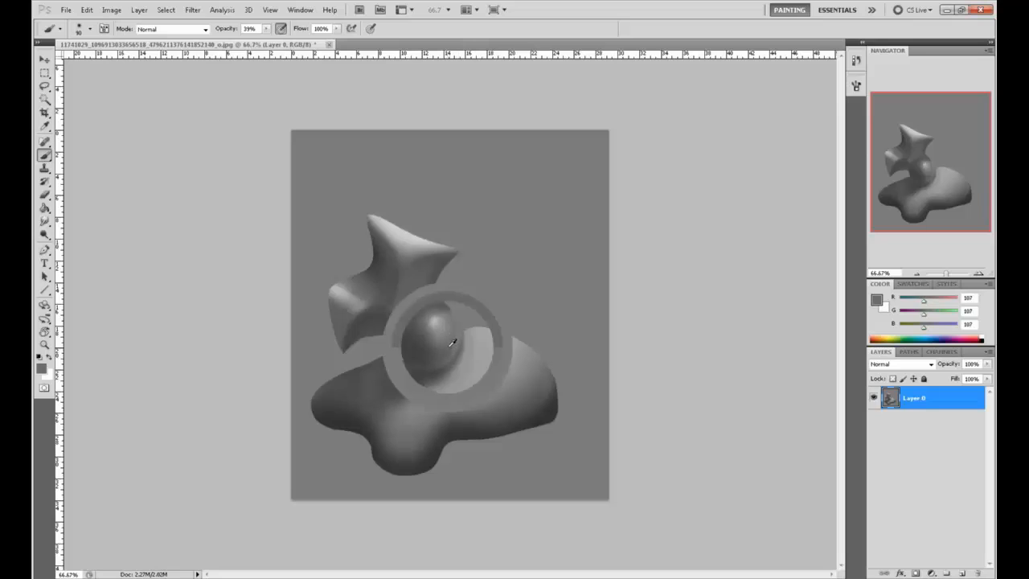
{"action": "left_click", "coordinate": [454, 310], "text": "alt"}
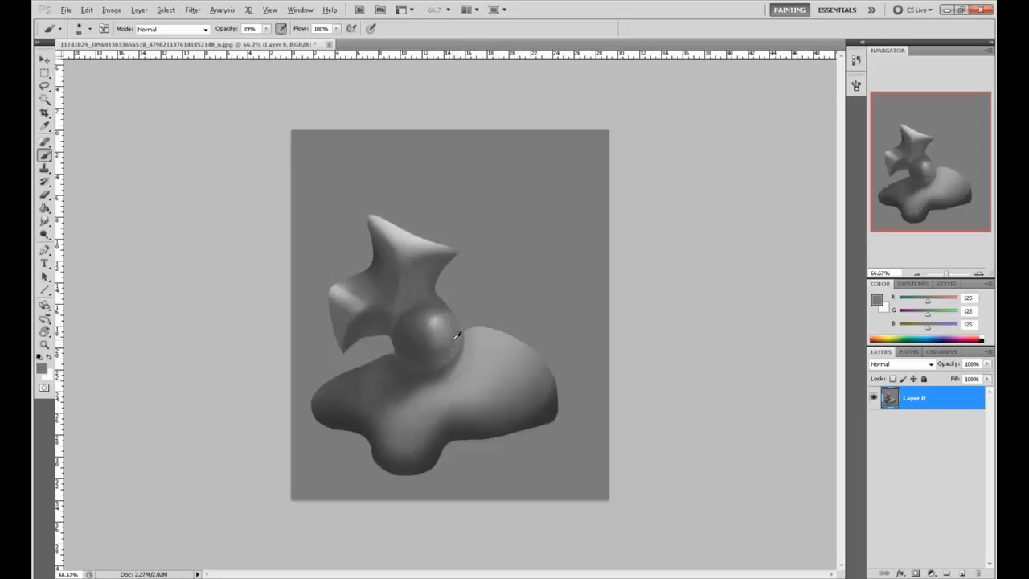
- Blend the ball's right edge where it meets the base with sampled mid and light grays at 39% opacity
{"action": "left_click", "coordinate": [453, 338], "text": "alt"}
{"action": "left_click_drag", "start_coordinate": [447, 332], "coordinate": [471, 340]}
{"action": "left_click", "coordinate": [436, 362], "text": "alt"}
{"action": "left_click", "coordinate": [458, 346], "text": "alt"}
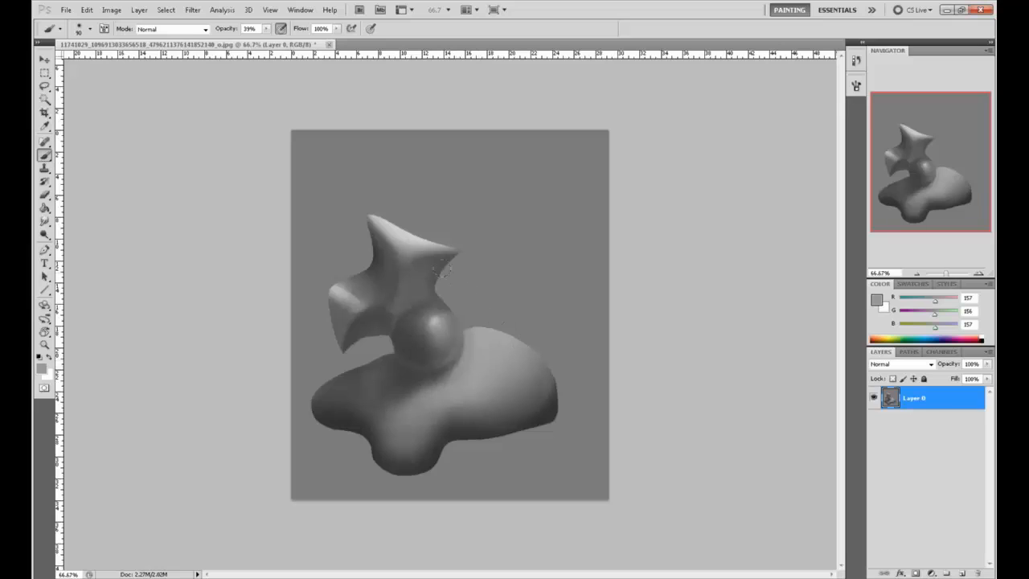
- Darken the contact shadow along the ball's lower-right edge with a dark gray sampled from the base, using a smaller brush
{"action": "left_click", "coordinate": [550, 413], "text": "alt"}
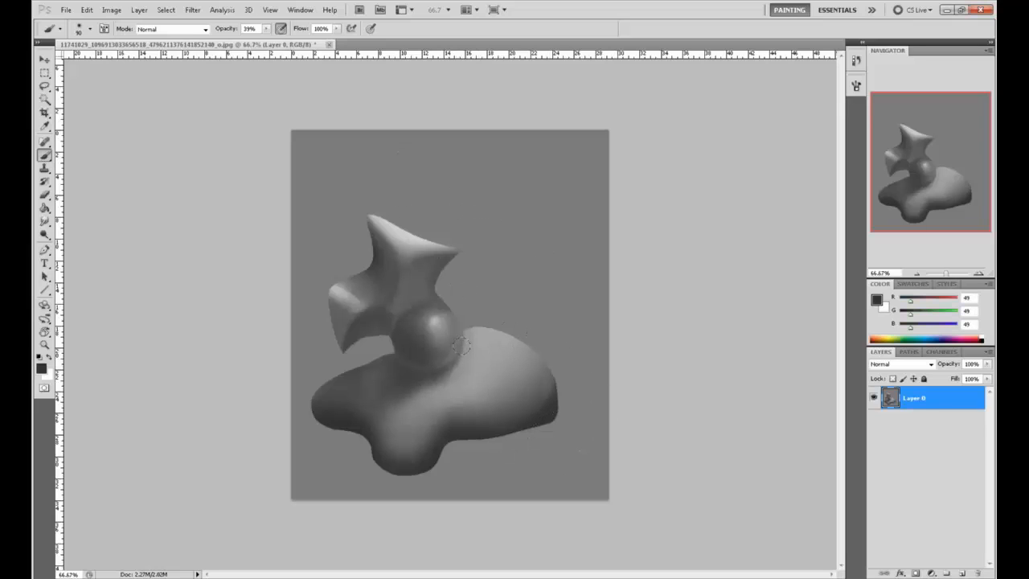
{"action": "key", "text": "bracketleft"}
{"action": "key", "text": "bracketleft"}
{"action": "key", "text": "bracketleft"}
{"action": "key", "text": "bracketleft"}
{"action": "key", "text": "bracketleft"}
{"action": "key", "text": "bracketleft"}
{"action": "key", "text": "bracketleft"}
{"action": "key", "text": "bracketleft"}
{"action": "key", "text": "bracketleft"}
{"action": "key", "text": "bracketleft"}
{"action": "key", "text": "bracketleft"}
{"action": "key", "text": "bracketleft"}
{"action": "key", "text": "bracketleft"}
{"action": "key", "text": "bracketleft"}
{"action": "key", "text": "bracketright"}
{"action": "key", "text": "bracketright"}
{"action": "key", "text": "bracketright"}
{"action": "key", "text": "bracketright"}
{"action": "key", "text": "bracketright"}
{"action": "key", "text": "bracketright"}
{"action": "key", "text": "bracketright"}
- Set the brush opacity to 100% and repaint the ball's lower-right rim and reflected light with sampled mid grays
{"action": "key", "text": "z"}
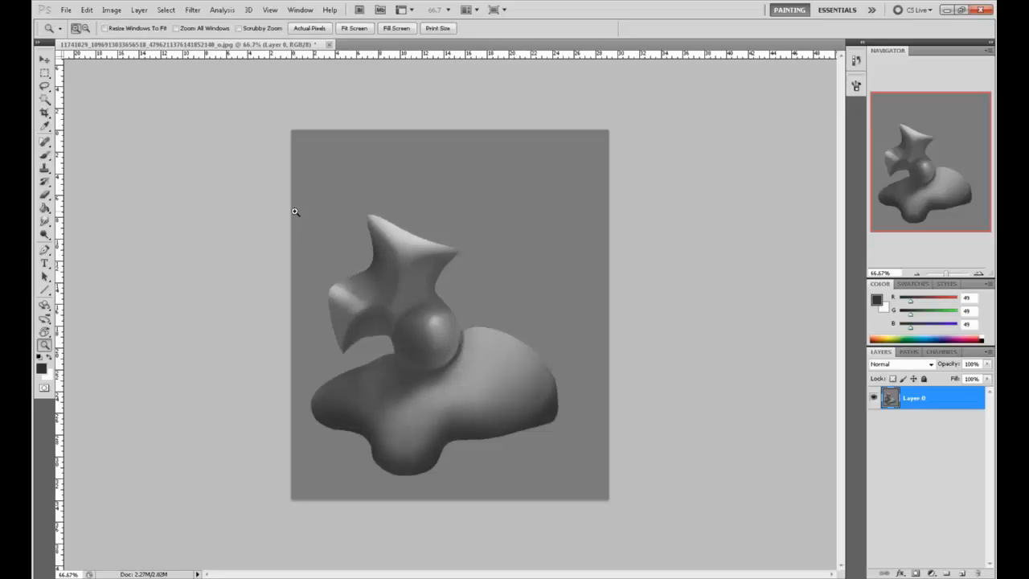
{"action": "left_click_drag", "start_coordinate": [292, 214], "coordinate": [579, 460]}
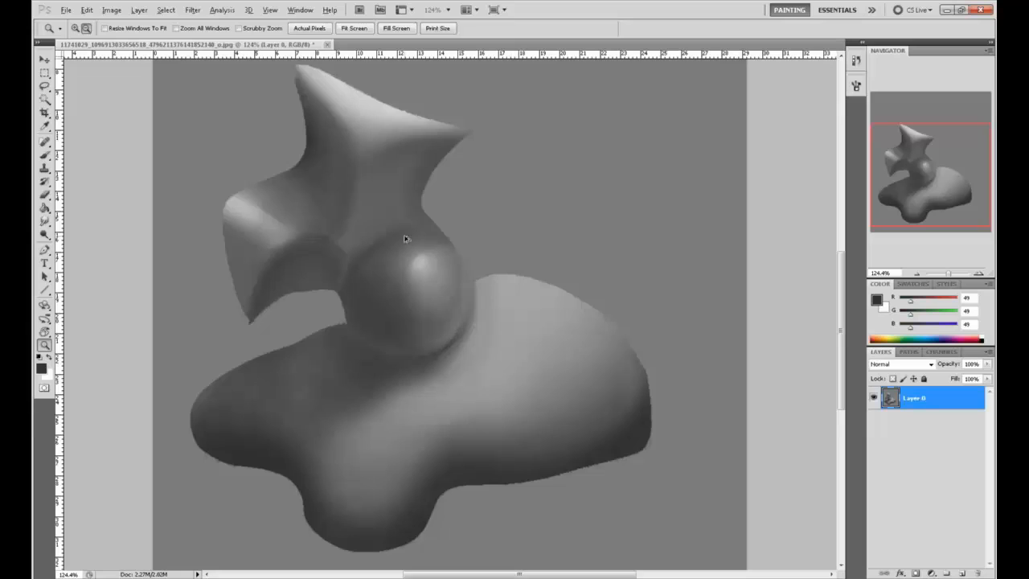
{"action": "key", "text": "alt"}
{"action": "key", "text": "b"}
{"action": "left_click", "coordinate": [266, 28]}
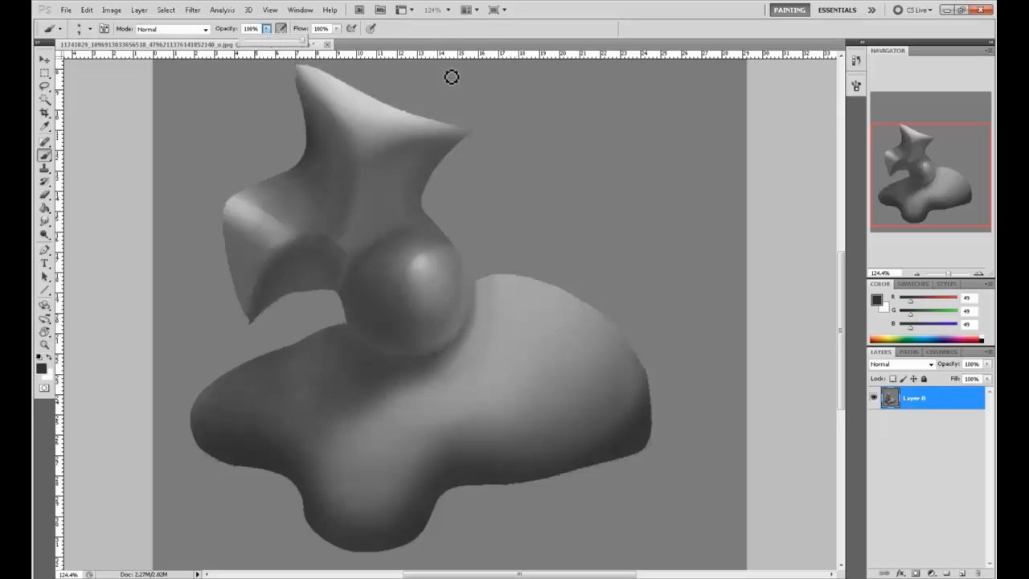
{"action": "key", "text": "z"}
{"action": "left_click_drag", "start_coordinate": [378, 254], "coordinate": [569, 442]}
{"action": "key", "text": "b"}
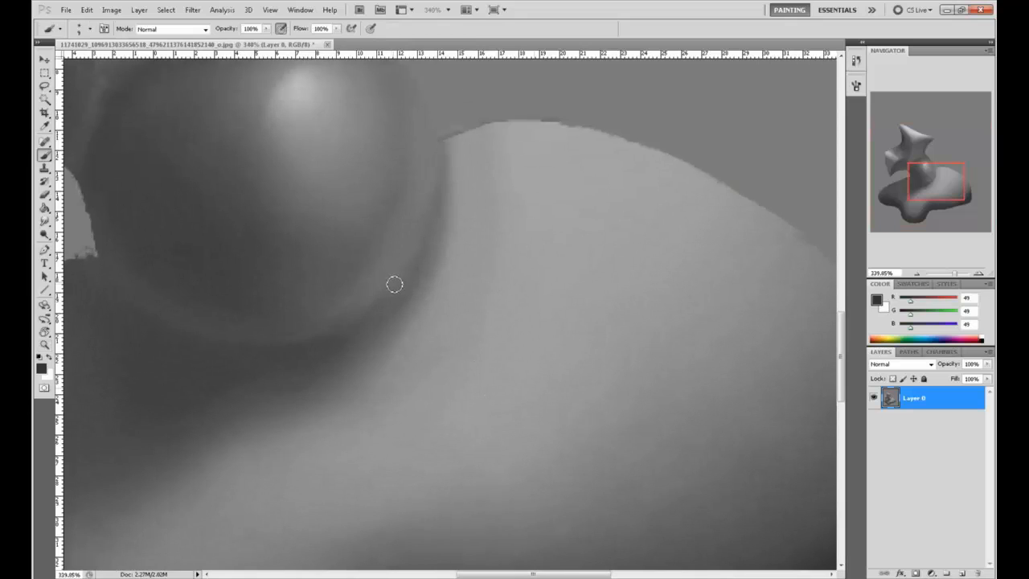
{"action": "left_click", "coordinate": [354, 299], "text": "alt"}
{"action": "left_click", "coordinate": [402, 243], "text": "alt"}
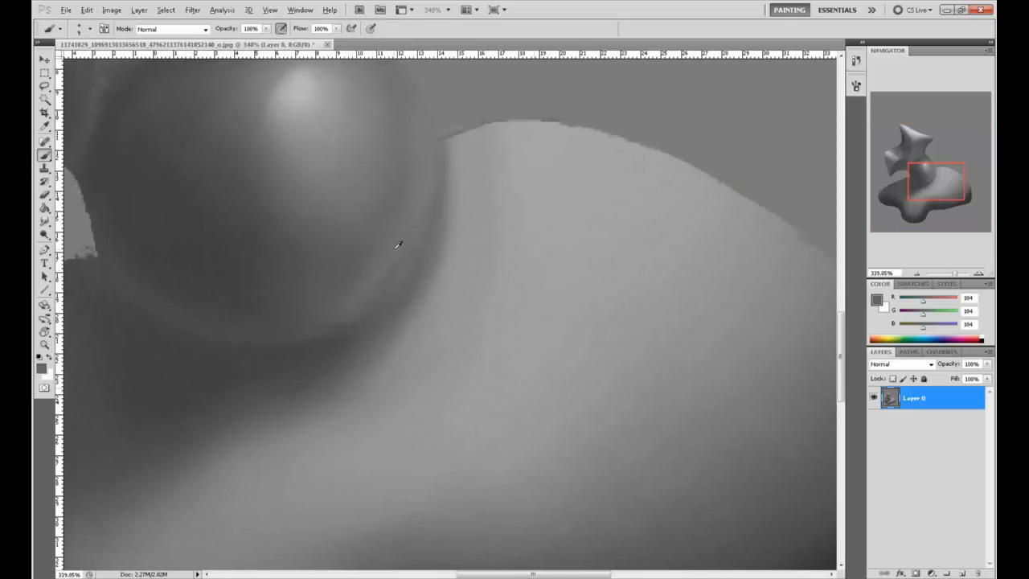
{"action": "left_click", "coordinate": [435, 173], "text": "alt"}
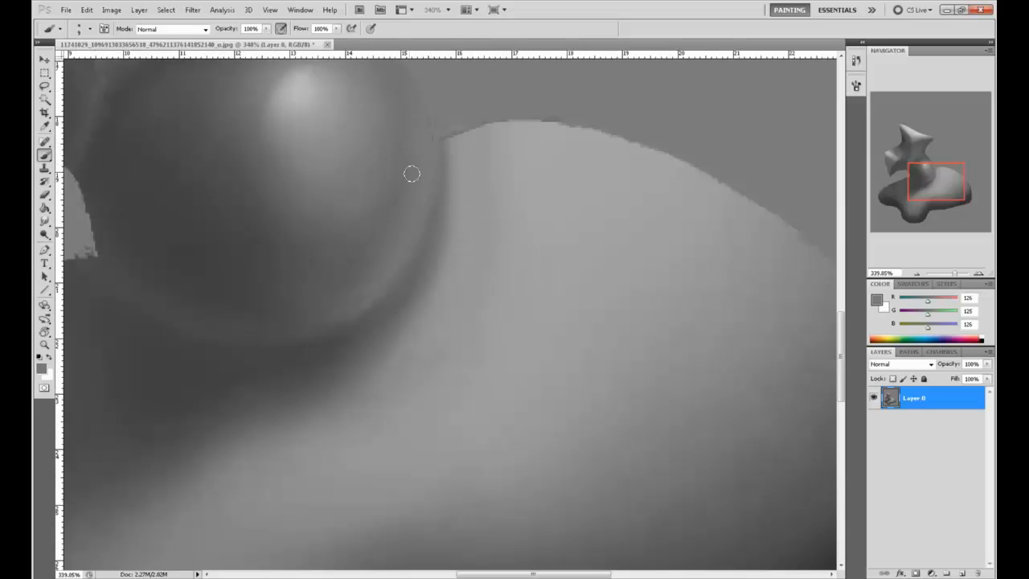
{"action": "left_click", "coordinate": [432, 207], "text": "alt"}
{"action": "left_click", "coordinate": [377, 302], "text": "alt"}
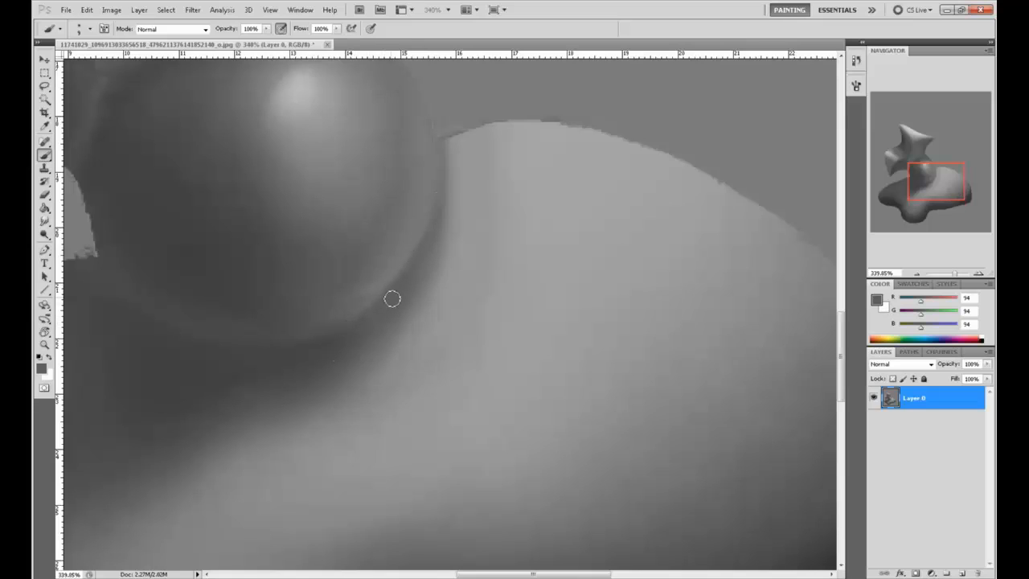
{"action": "left_click", "coordinate": [442, 168], "text": "alt"}
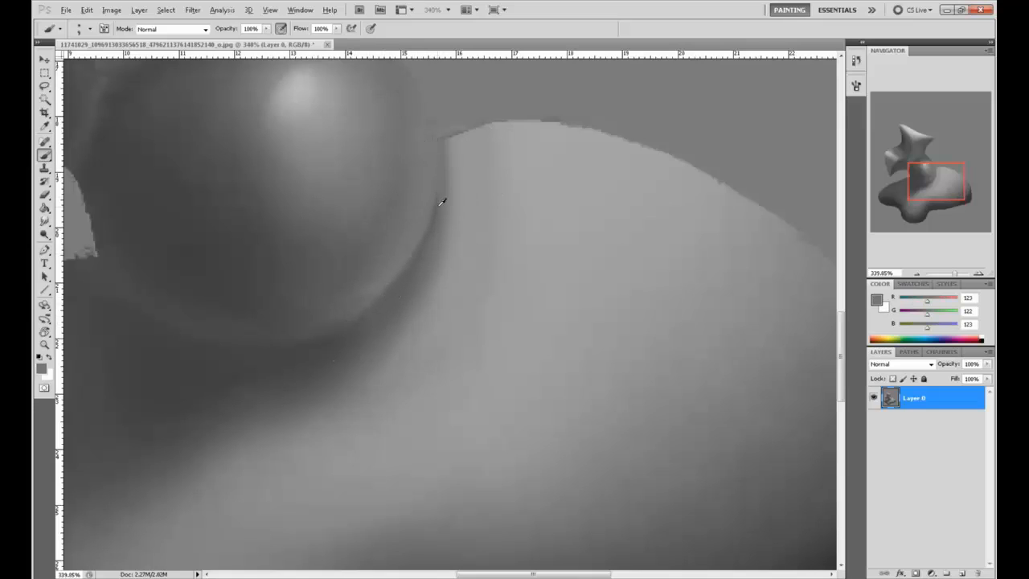
- Refine the ball's lower edge against its contact shadow with sampled dark and mid grays, using a brush size of 30
{"action": "left_click", "coordinate": [389, 208], "text": "alt"}
{"action": "left_click", "coordinate": [381, 282], "text": "alt"}
{"action": "left_click", "coordinate": [325, 342], "text": "alt"}
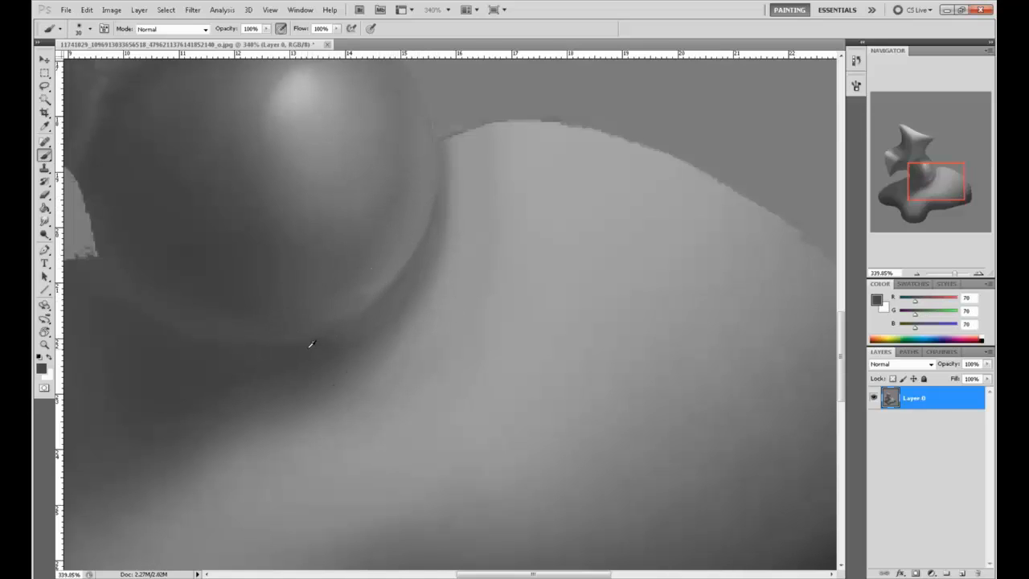
{"action": "mouse_move", "coordinate": [308, 349]}
{"action": "left_mouse_down"}
{"action": "mouse_move", "coordinate": [386, 294]}
{"action": "mouse_move", "coordinate": [315, 342]}
{"action": "mouse_move", "coordinate": [350, 327]}
{"action": "left_mouse_up"}
{"action": "left_click", "coordinate": [307, 323], "text": "alt"}
{"action": "left_click", "coordinate": [338, 323], "text": "alt"}
{"action": "left_click", "coordinate": [362, 297], "text": "alt"}
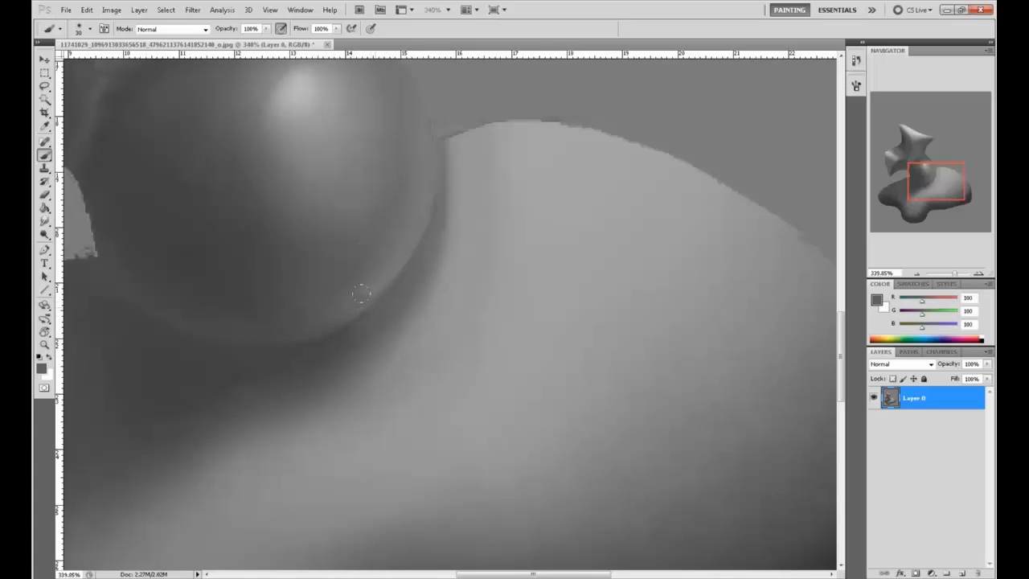
- Blend the reflected light into the ball's lower-right shadow with sampled grays, enlarging the brush to 70
{"action": "left_click", "coordinate": [377, 283], "text": "alt"}
{"action": "left_click", "coordinate": [305, 297], "text": "alt"}
{"action": "left_click", "coordinate": [368, 274], "text": "alt"}
{"action": "left_click", "coordinate": [392, 266], "text": "alt"}
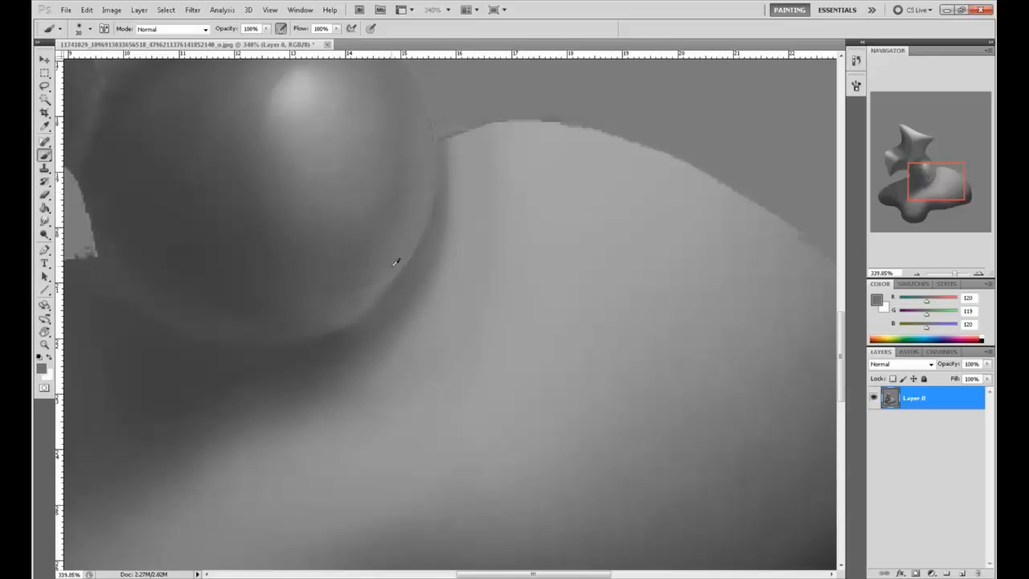
{"action": "left_click", "coordinate": [340, 300], "text": "alt"}
{"action": "left_click", "coordinate": [302, 306], "text": "alt"}
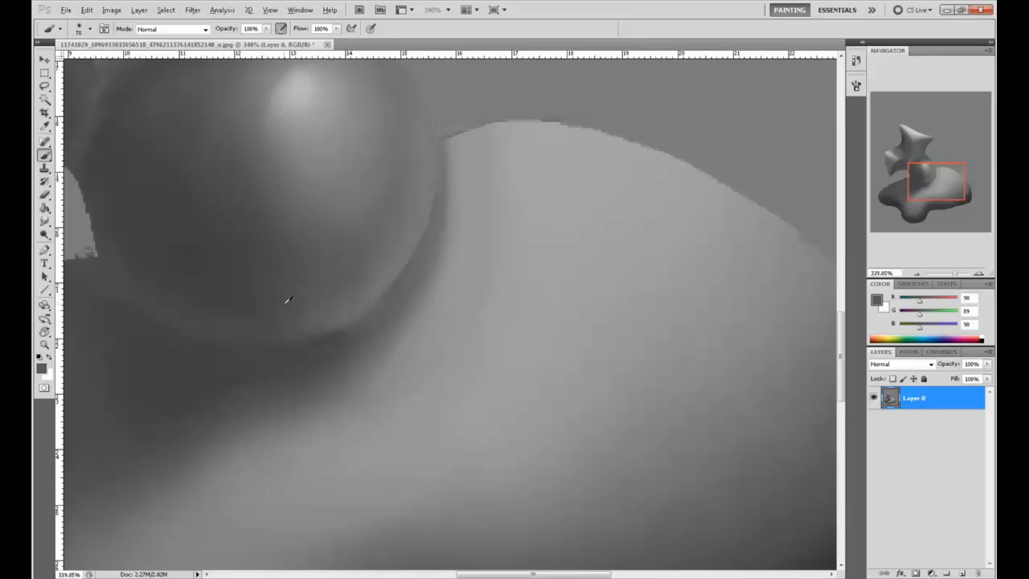
{"action": "left_click", "coordinate": [339, 303], "text": "alt"}
- Set the brush opacity to 53% and smooth the ball's lower-right shading with sampled mid grays and a smaller brush
{"action": "key", "text": "bracketleft"}
{"action": "key", "text": "bracketleft"}
{"action": "key", "text": "bracketleft"}
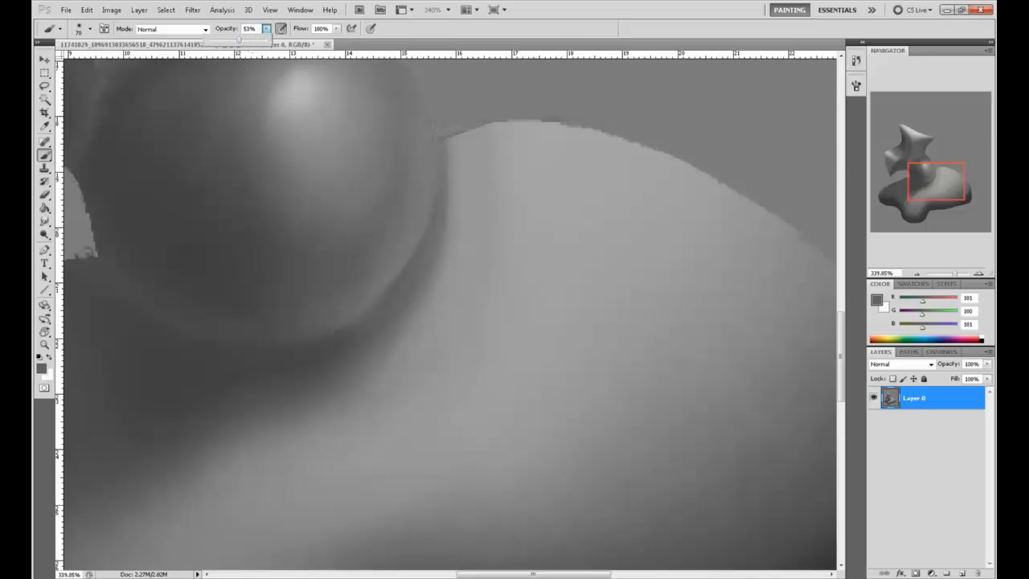
{"action": "key", "text": "5"}
{"action": "key", "text": "3"}
{"action": "left_click", "coordinate": [371, 281], "text": "alt"}
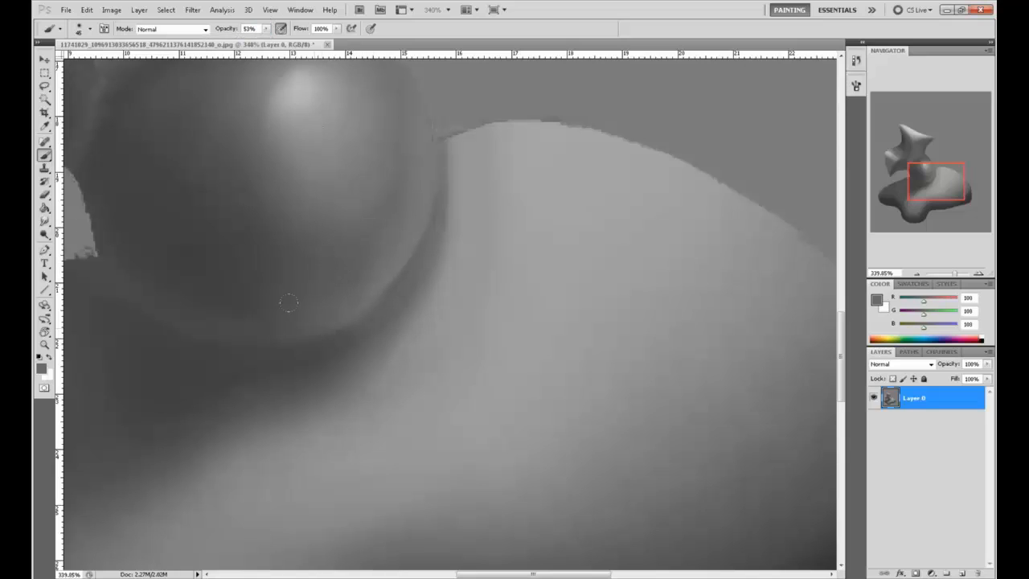
{"action": "left_click", "coordinate": [368, 269], "text": "alt"}
{"action": "left_click", "coordinate": [401, 239], "text": "alt"}
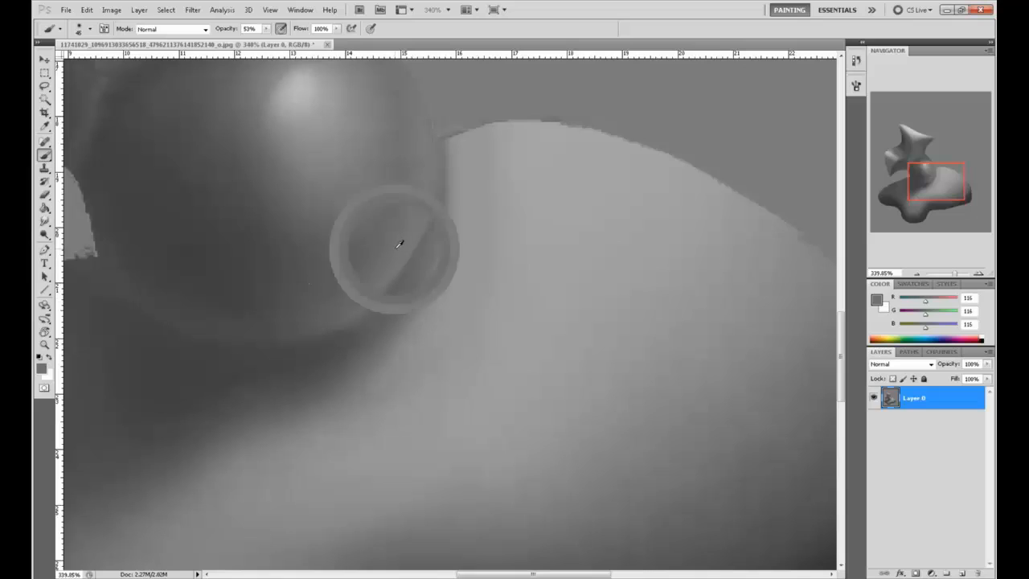
{"action": "left_click", "coordinate": [395, 247], "text": "alt"}
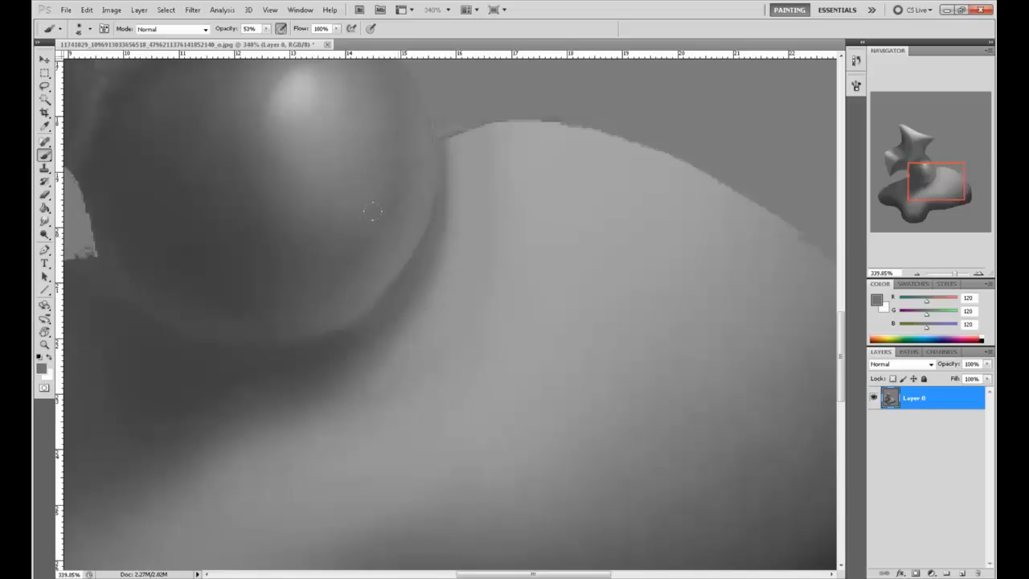
{"action": "left_click", "coordinate": [393, 229], "text": "alt"}
{"action": "left_click", "coordinate": [355, 260], "text": "alt"}
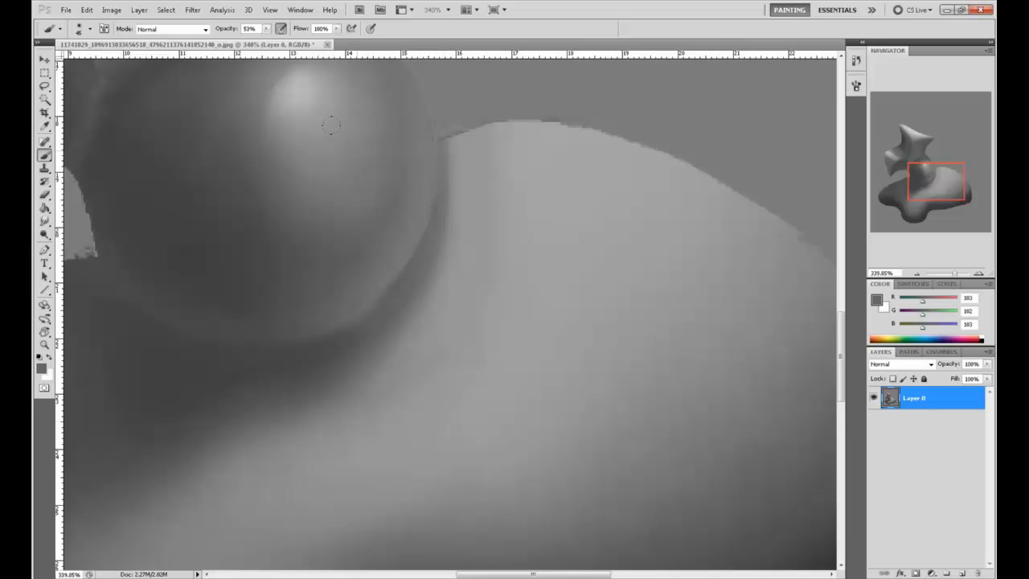
- Sharpen the contact shadow beside the ball with sampled dark and light grays, using a brush size of 20
{"action": "left_click", "coordinate": [376, 314], "text": "alt"}
{"action": "key", "text": "bracketright"}
{"action": "key", "text": "bracketleft"}
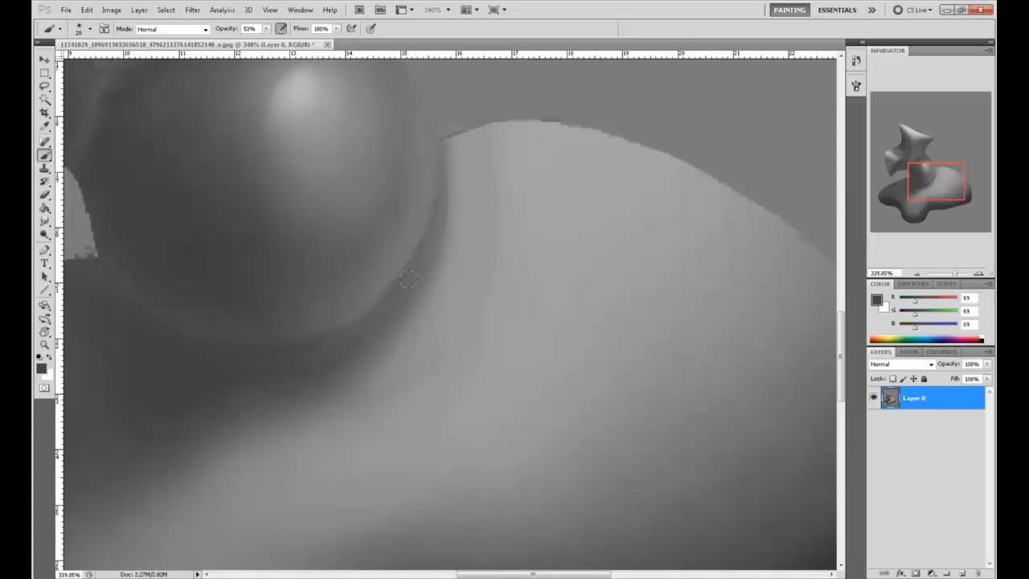
{"action": "left_click", "coordinate": [458, 229], "text": "alt"}
{"action": "left_click_drag", "start_coordinate": [382, 364], "coordinate": [291, 444]}
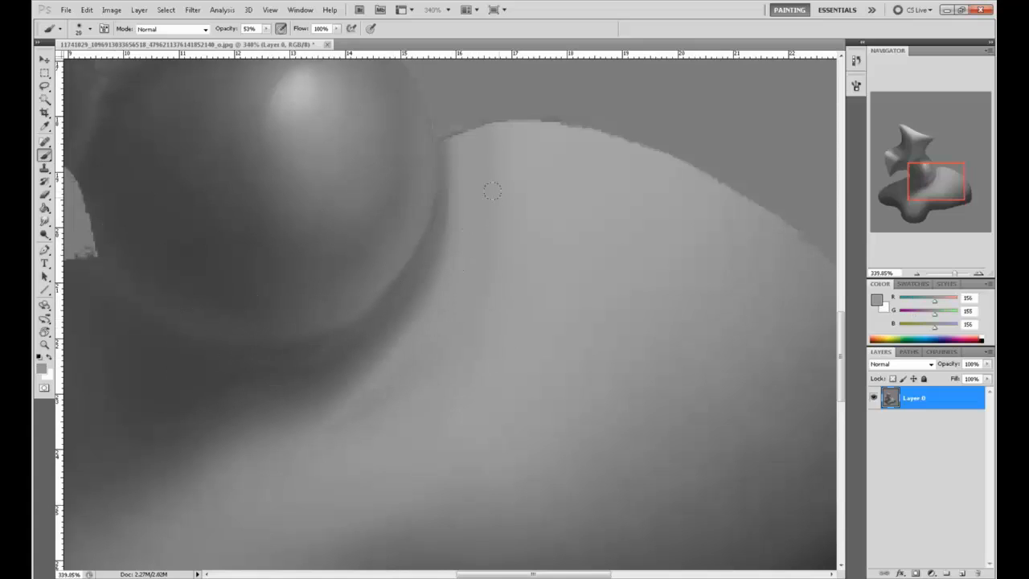
{"action": "left_click_drag", "start_coordinate": [350, 394], "coordinate": [411, 318]}
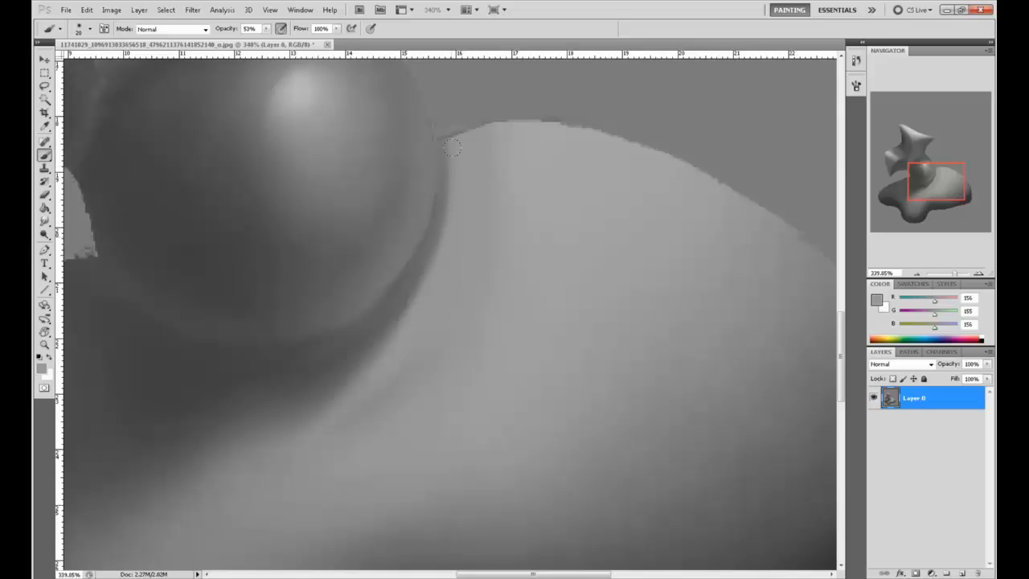
- Soften the cast shadow's edge on the base below the ball with sampled grays and a brush size of 60
{"action": "left_click", "coordinate": [416, 323], "text": "alt"}
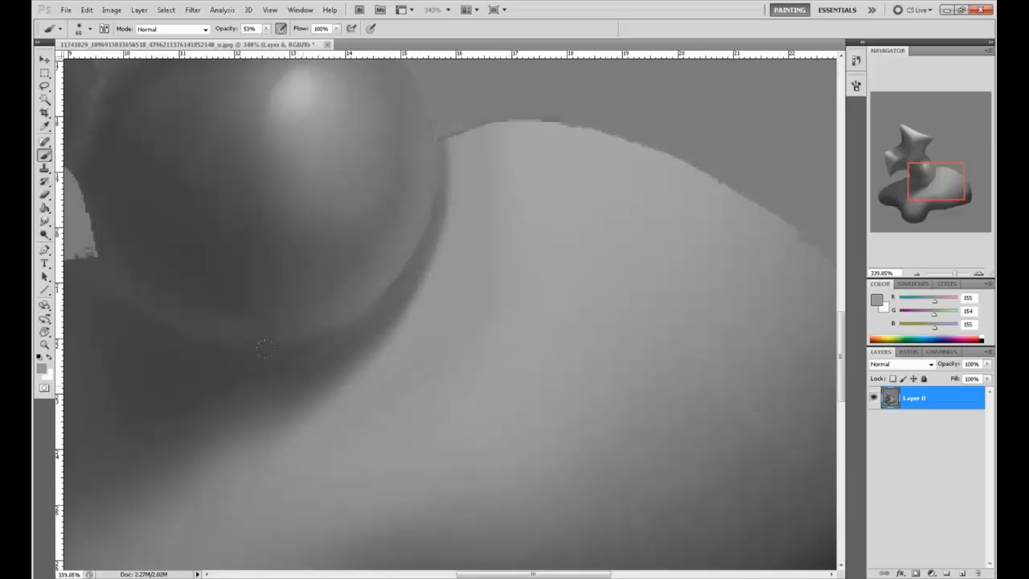
{"action": "left_click_drag", "start_coordinate": [329, 397], "coordinate": [439, 271]}
{"action": "left_click", "coordinate": [439, 270], "text": "alt"}
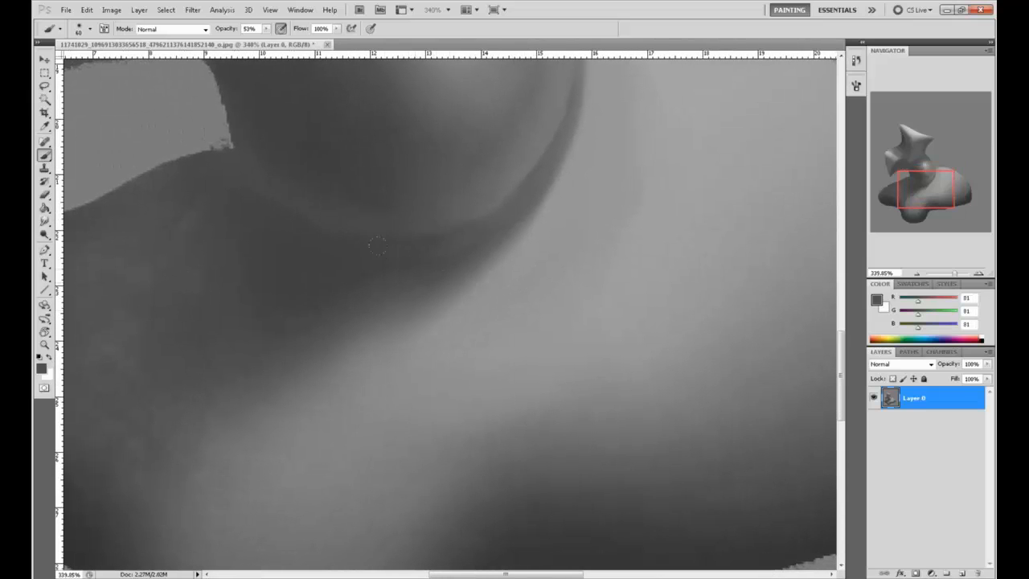
{"action": "left_click", "coordinate": [384, 260], "text": "alt"}
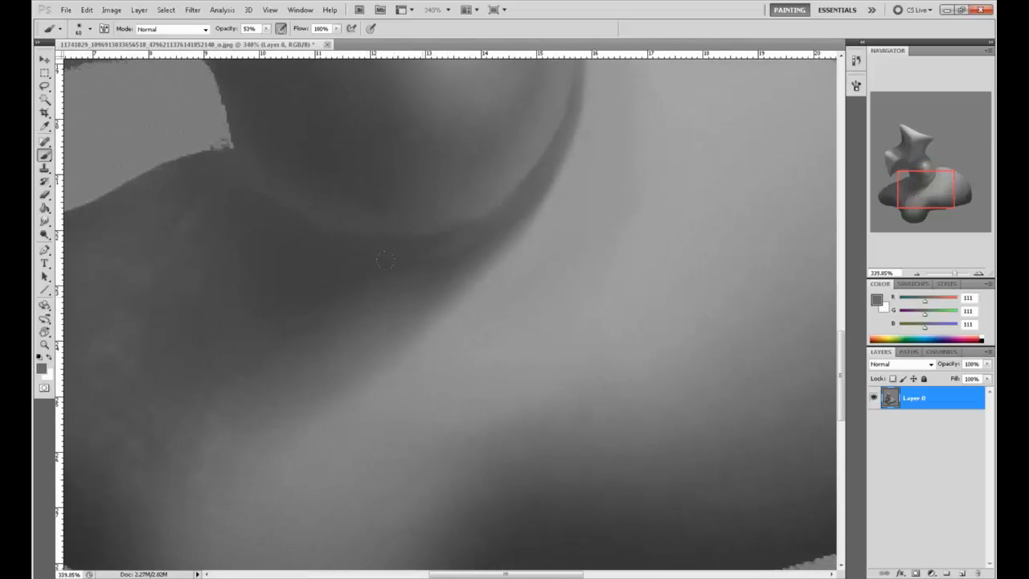
- Blend the cast shadow beneath the ball into the base with sampled mid and dark grays, enlarging the brush to 100
{"action": "scroll", "coordinate": [289, 299], "scroll_direction": "down", "scroll_amount": 5}
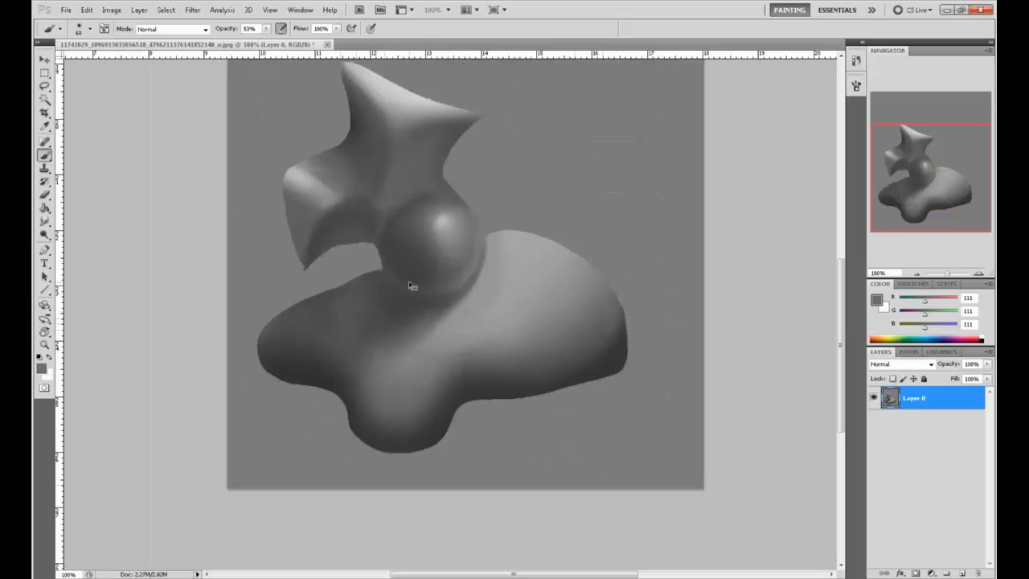
{"action": "left_click", "coordinate": [447, 305], "text": "alt"}
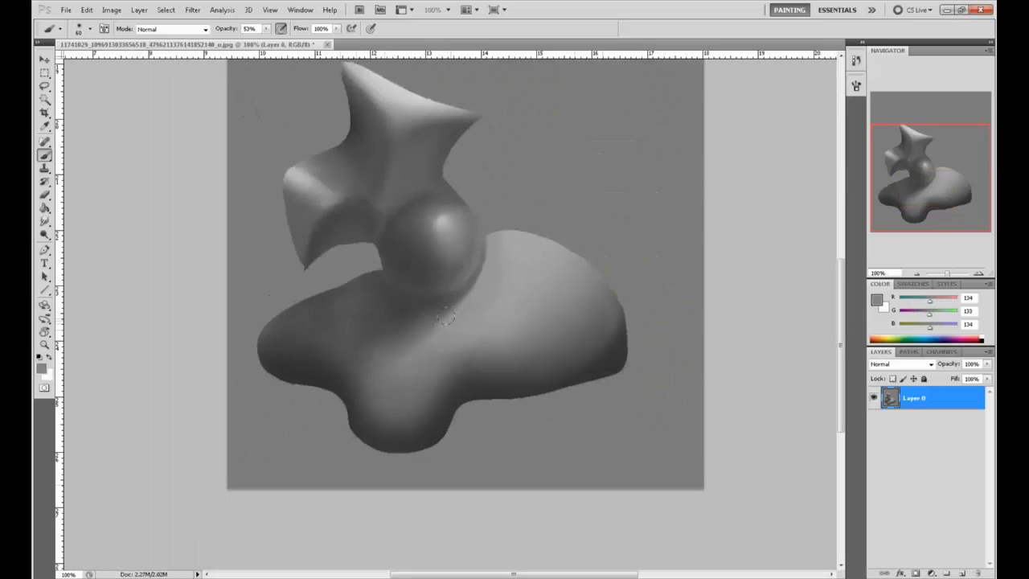
{"action": "left_click", "coordinate": [417, 308], "text": "alt"}
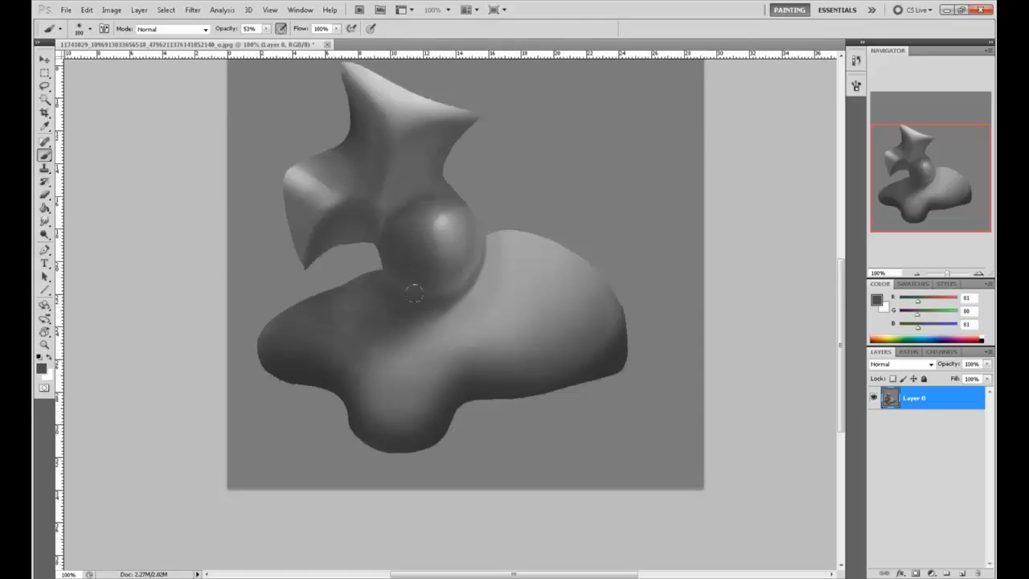
{"action": "left_click", "coordinate": [405, 303], "text": "alt"}
{"action": "left_click", "coordinate": [476, 279], "text": "alt"}
- Blend sampled dark and mid grays over the base's left lobe, enlarging the brush to 300
{"action": "left_click", "coordinate": [349, 399], "text": "alt"}
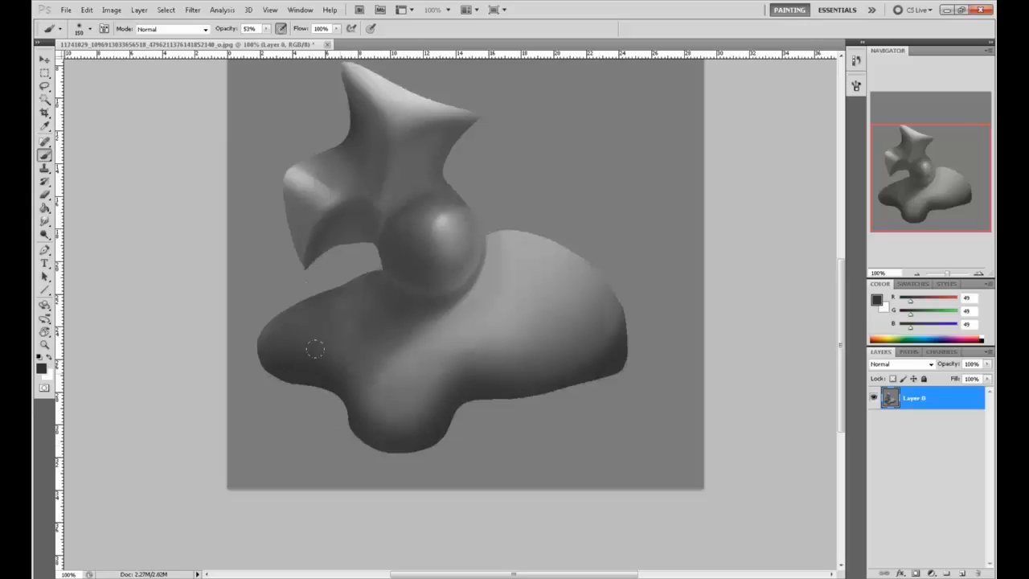
{"action": "left_click_drag", "start_coordinate": [352, 363], "coordinate": [384, 406]}
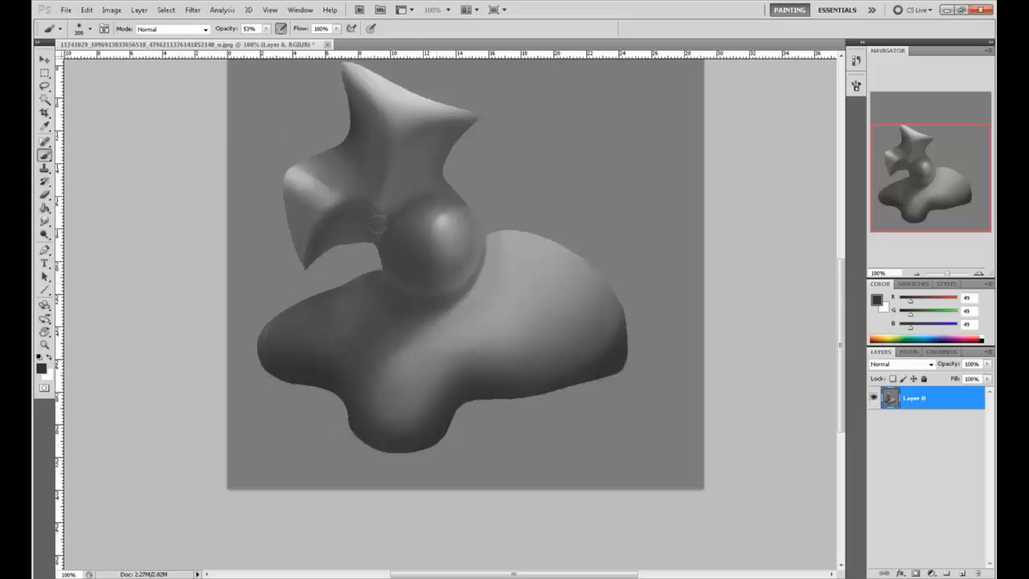
{"action": "left_click", "coordinate": [408, 371], "text": "alt"}
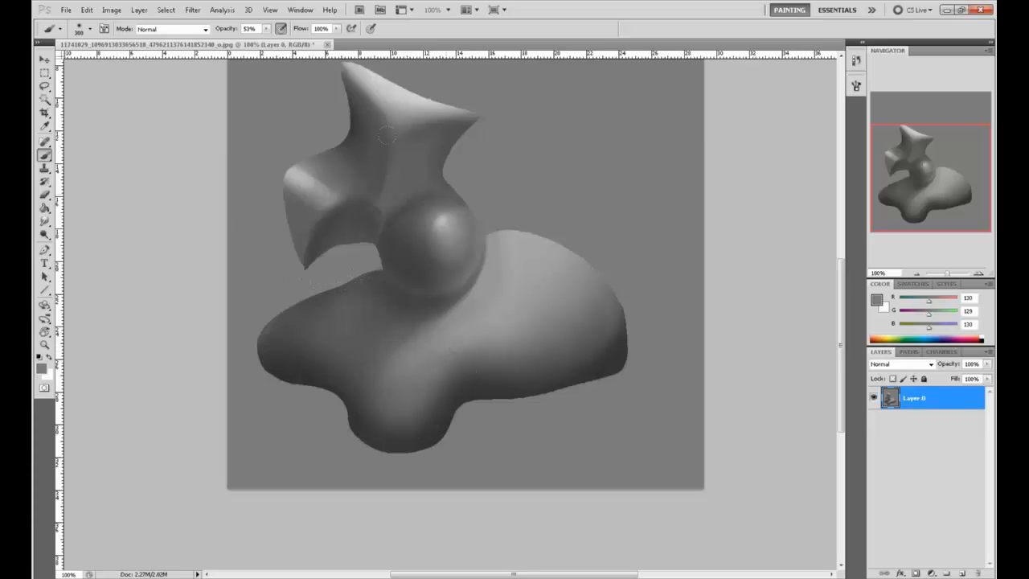
{"action": "left_click", "coordinate": [338, 289]}
{"action": "key", "text": "bracketleft"}
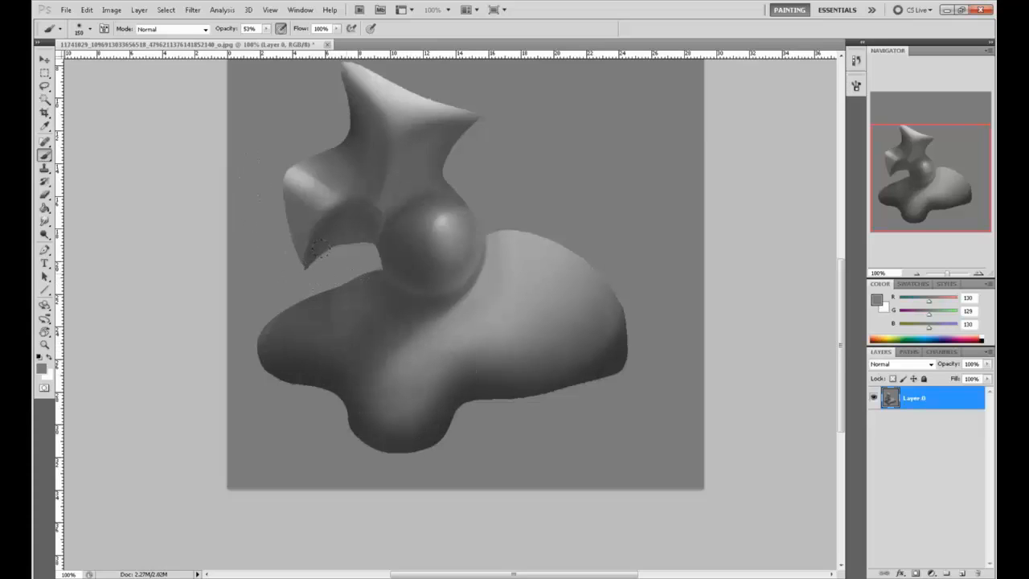
{"action": "mouse_move", "coordinate": [323, 296]}
{"action": "left_mouse_down"}
{"action": "mouse_move", "coordinate": [302, 304]}
{"action": "mouse_move", "coordinate": [340, 334]}
{"action": "left_mouse_up"}
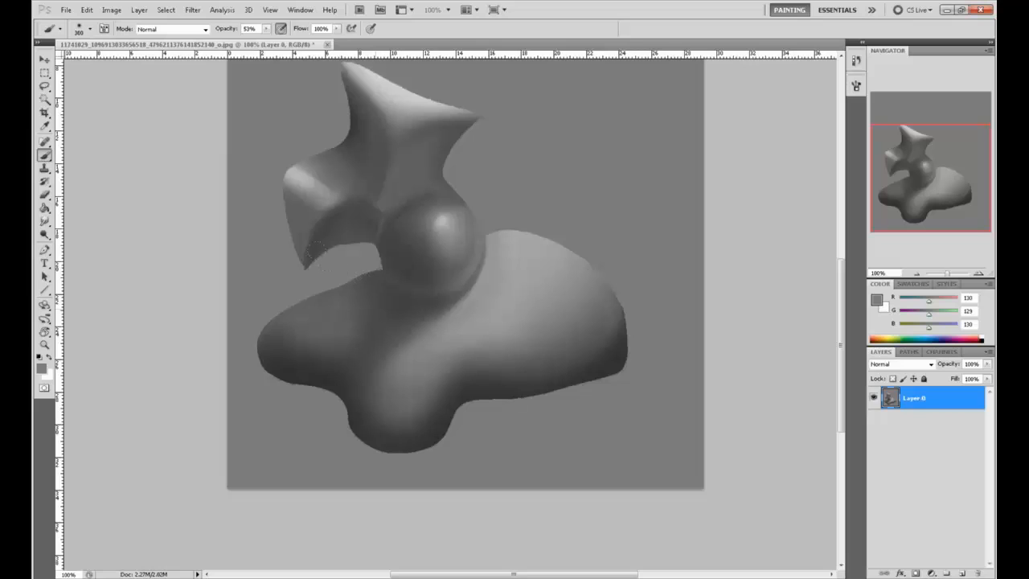
- Soften the tones where the left arm's underside faces the base with sampled grays and a brush size of 150
{"action": "key", "text": "ctrl+minus"}
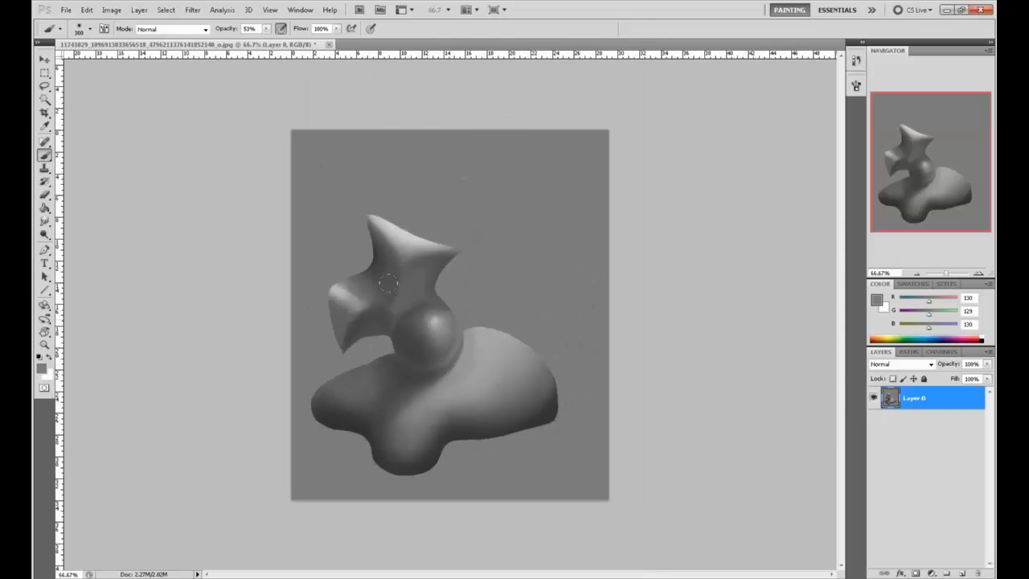
{"action": "left_click", "coordinate": [352, 386], "text": "alt"}
{"action": "key", "text": "bracketleft"}
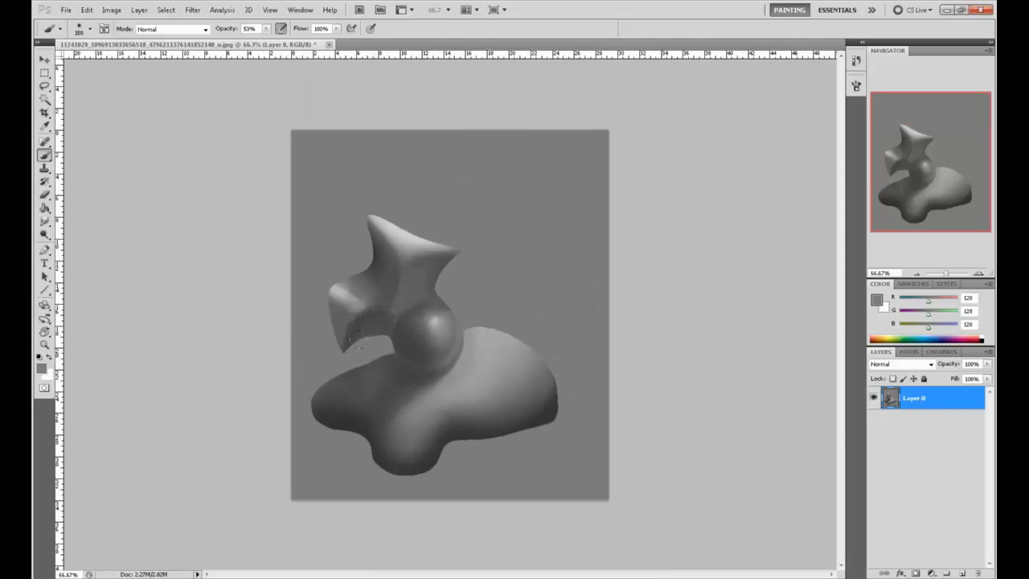
{"action": "left_click_drag", "start_coordinate": [362, 378], "coordinate": [342, 368]}
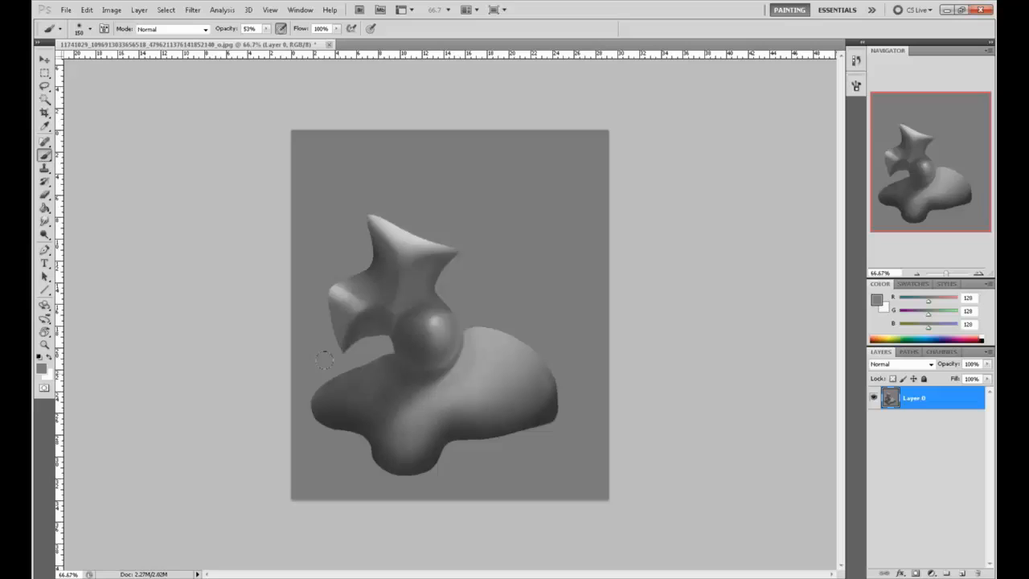
{"action": "left_click", "coordinate": [371, 373], "text": "alt"}
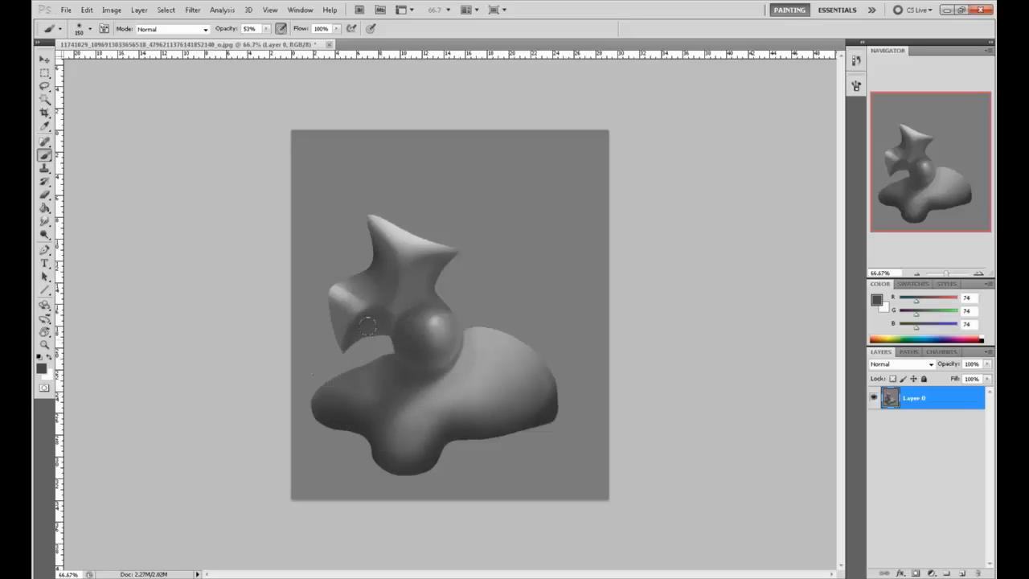
{"action": "left_click", "coordinate": [392, 373], "text": "alt"}
- Smooth the shading on the base's right end and lower-left edge with sampled dark and mid grays
{"action": "left_click", "coordinate": [554, 407], "text": "alt"}
{"action": "left_click", "coordinate": [508, 395], "text": "alt"}
{"action": "left_click", "coordinate": [545, 366], "text": "alt"}
{"action": "left_click", "coordinate": [550, 413], "text": "alt"}
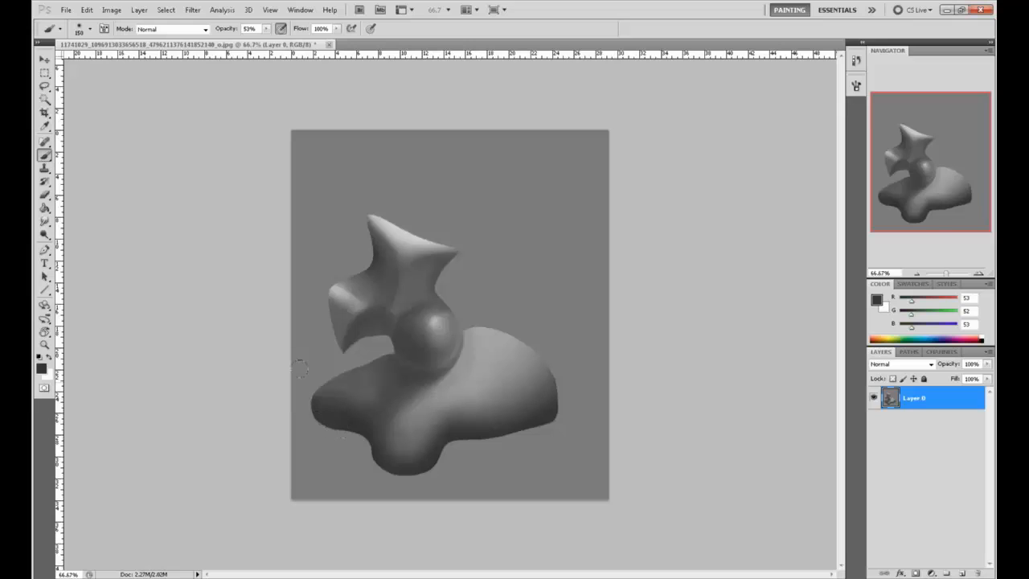
{"action": "left_click", "coordinate": [365, 425], "text": "alt"}
- Smooth the shading on the upper form's left side with sampled grays, reducing the brush size to 70
{"action": "left_click", "coordinate": [367, 257], "text": "alt"}
{"action": "left_click", "coordinate": [381, 254], "text": "alt"}
{"action": "left_click", "coordinate": [395, 241], "text": "alt"}
{"action": "key", "text": "bracketleft"}
{"action": "key", "text": "bracketleft"}
{"action": "key", "text": "bracketleft"}
{"action": "key", "text": "bracketleft"}
{"action": "key", "text": "bracketleft"}
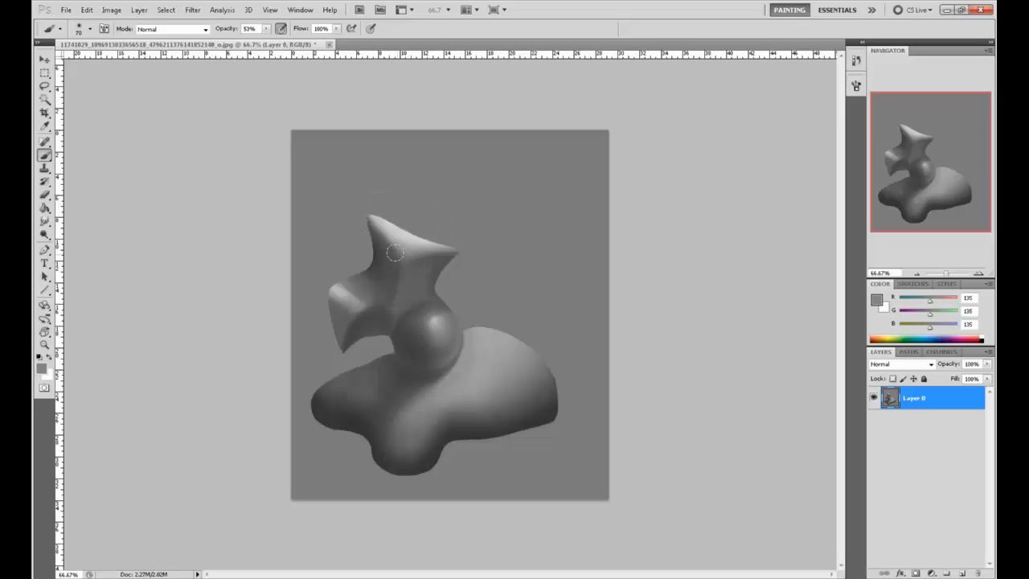
- Blend the upper form's light top edge into its darker body with sampled grays, enlarging the brush to 125
{"action": "key", "text": "bracketright"}
{"action": "key", "text": "bracketright"}
{"action": "key", "text": "bracketright"}
{"action": "left_click", "coordinate": [394, 227], "text": "alt"}
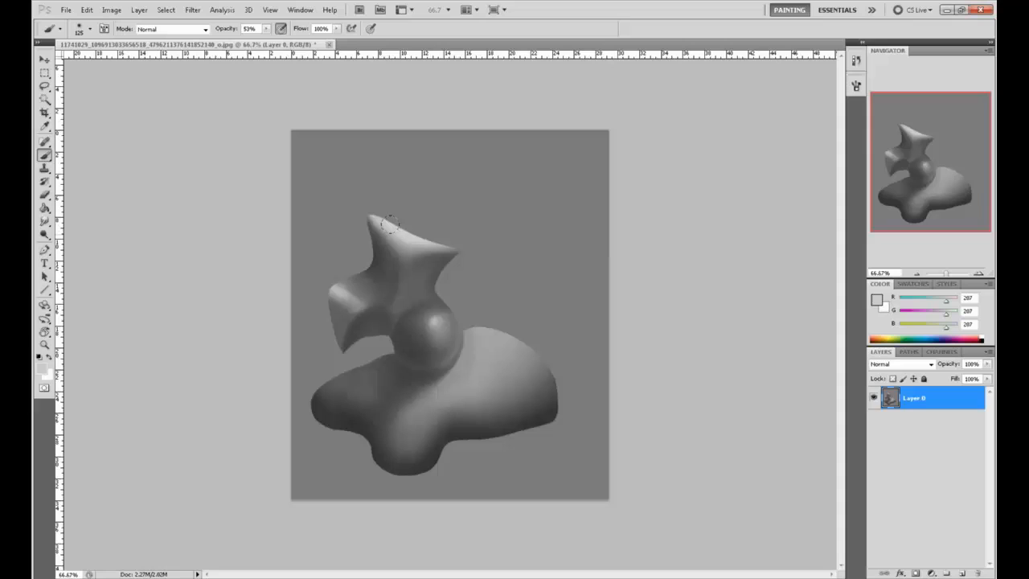
{"action": "left_click", "coordinate": [474, 255], "text": "alt"}
{"action": "left_click", "coordinate": [412, 249], "text": "alt"}
{"action": "left_click", "coordinate": [409, 249], "text": "alt"}
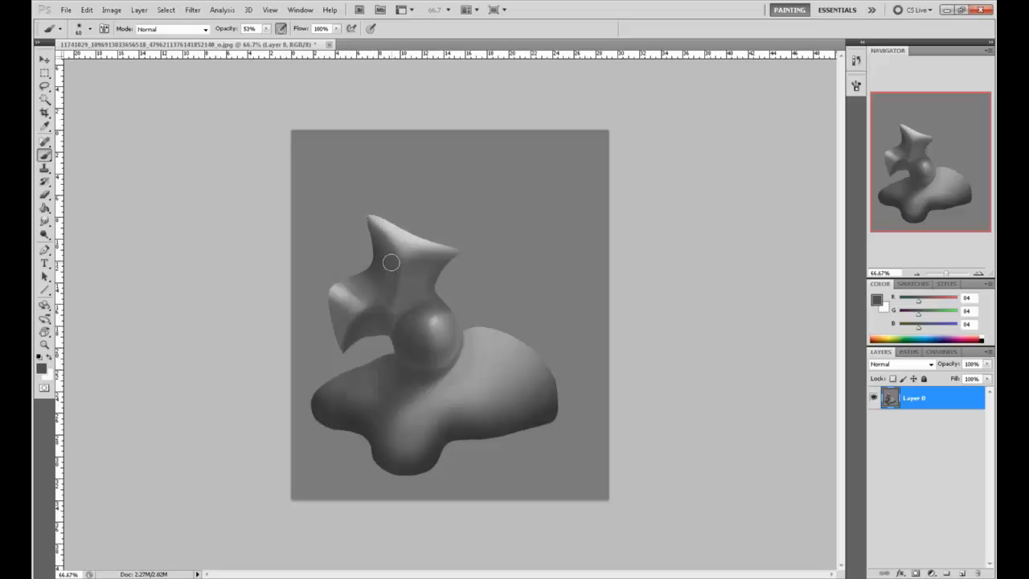
- Soften the tone transition below the upper form's top edge with sampled light gray and a brush size of 100
{"action": "key", "text": "bracketright"}
{"action": "key", "text": "bracketright"}
{"action": "key", "text": "bracketright"}
{"action": "key", "text": "bracketright"}
{"action": "left_click", "coordinate": [400, 237], "text": "alt"}
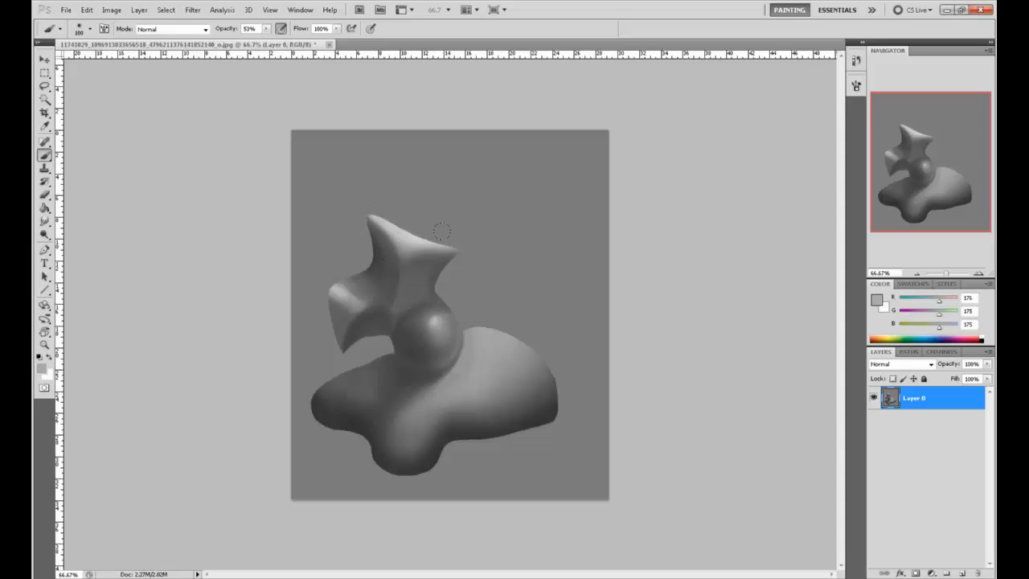
- Fill a new layer over the forms with the background gray, set its fill to 19%, and merge it down
{"action": "left_click", "coordinate": [961, 573]}
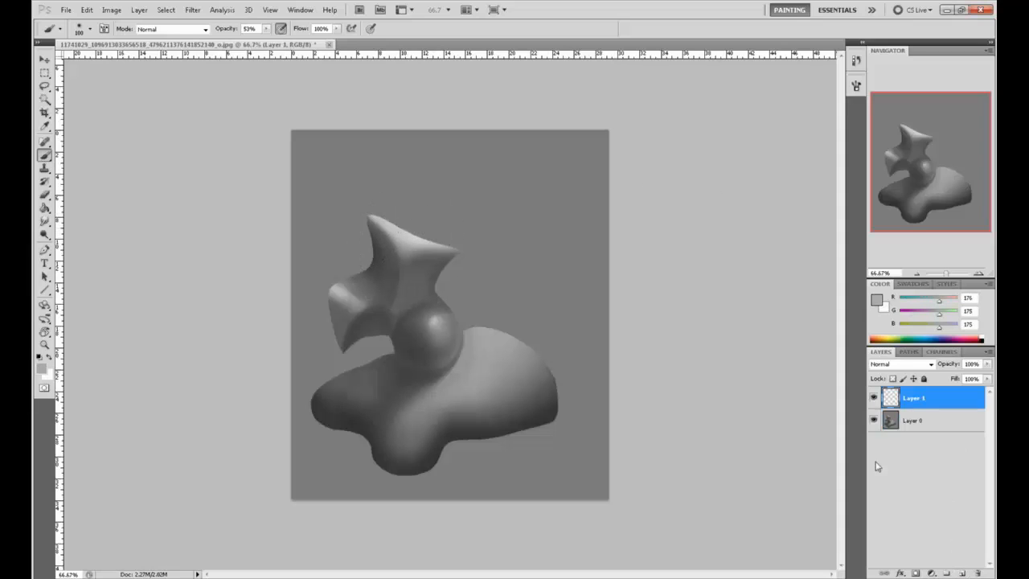
{"action": "key", "text": "g"}
{"action": "left_click", "coordinate": [484, 261], "text": "alt"}
{"action": "left_click", "coordinate": [459, 293]}
{"action": "left_click", "coordinate": [987, 378]}
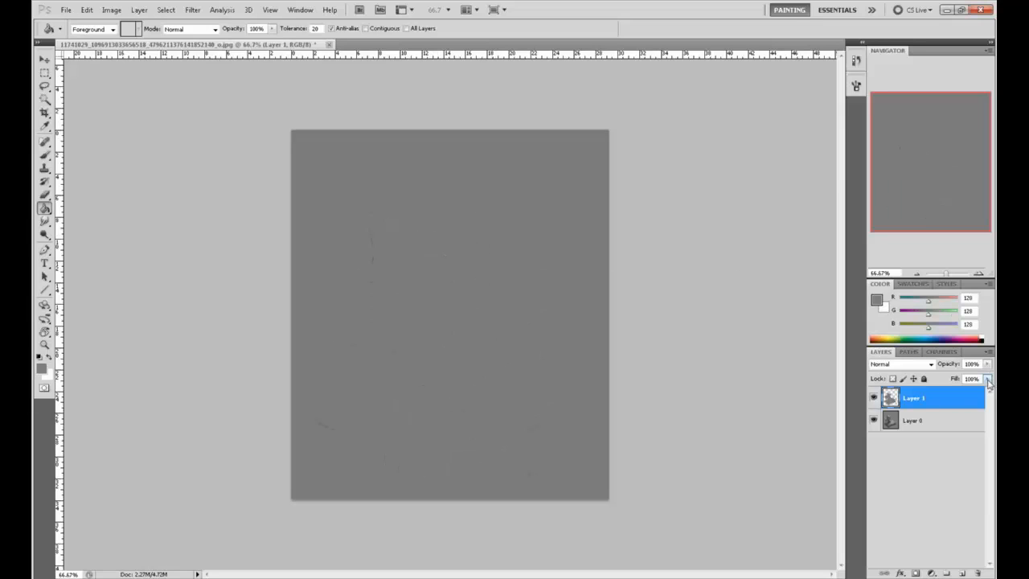
{"action": "left_click_drag", "start_coordinate": [989, 391], "coordinate": [948, 396]}
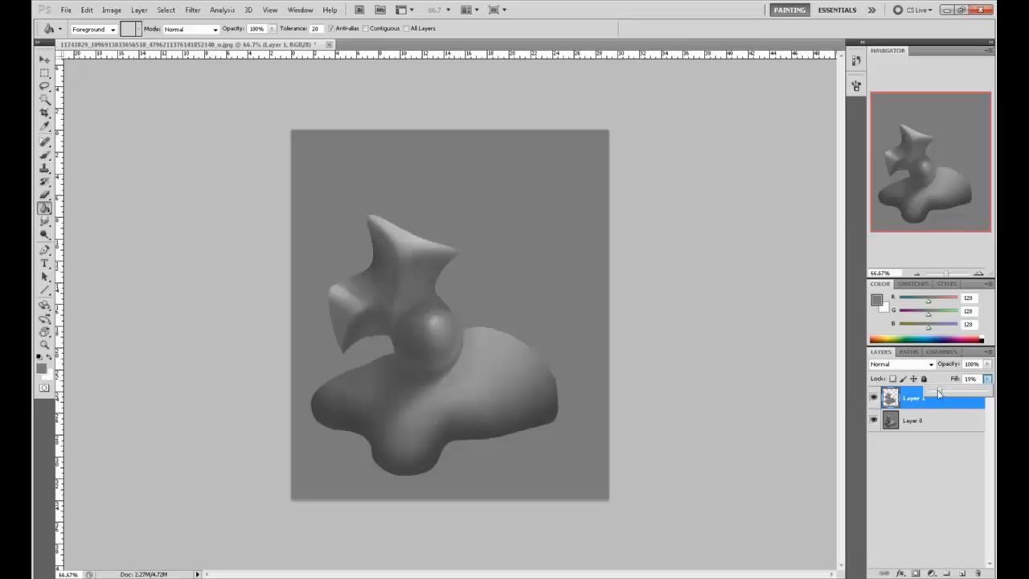
{"action": "right_click", "coordinate": [894, 403]}
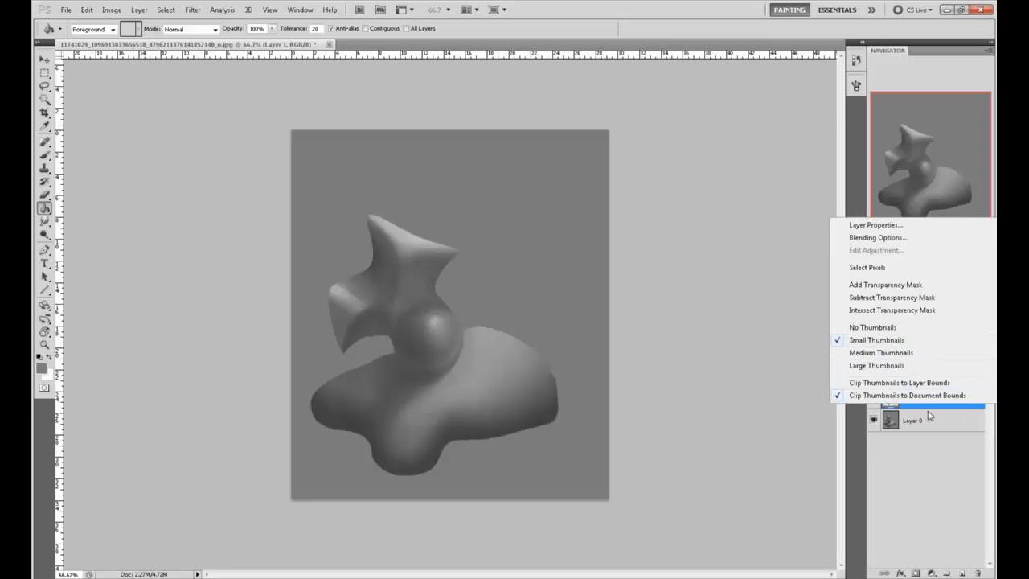
{"action": "left_click", "coordinate": [930, 413]}
{"action": "right_click", "coordinate": [927, 398]}
{"action": "left_click", "coordinate": [928, 378]}
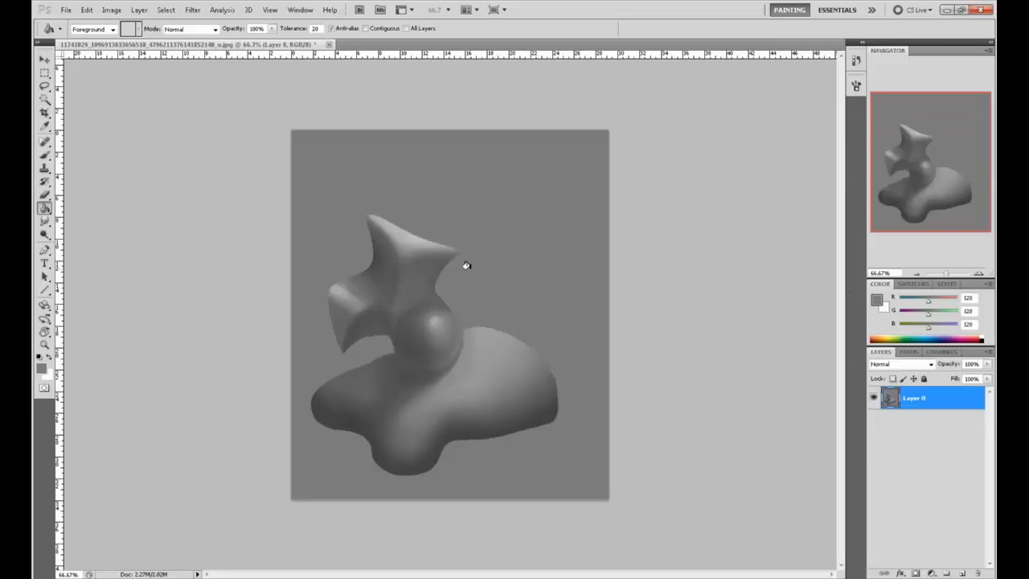
- Pick a light gray of RGB 216 and brighten the upper form's top edge with the brush
{"action": "key", "text": "b"}
{"action": "left_click", "coordinate": [332, 287], "text": "alt"}
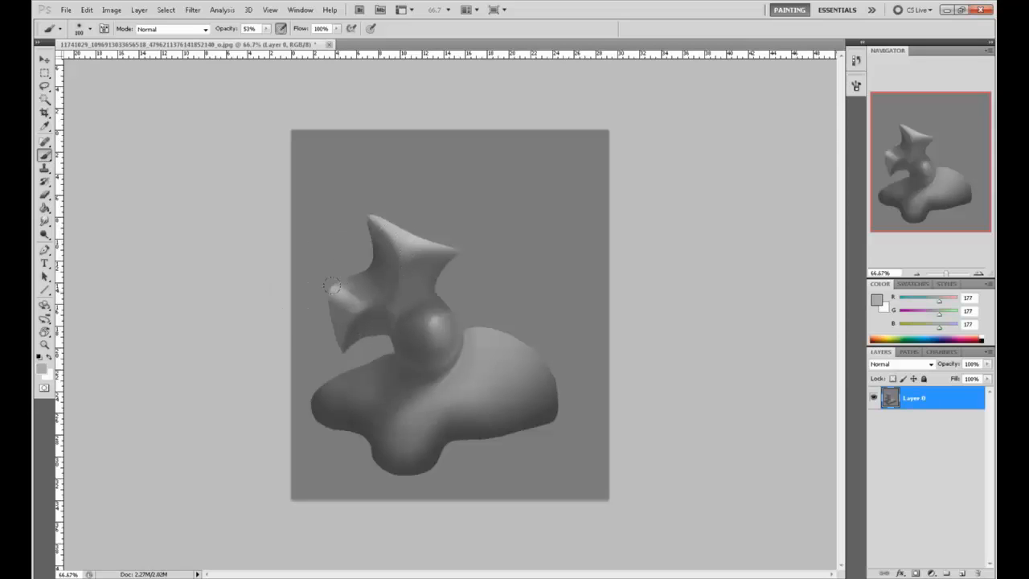
{"action": "left_click", "coordinate": [876, 300]}
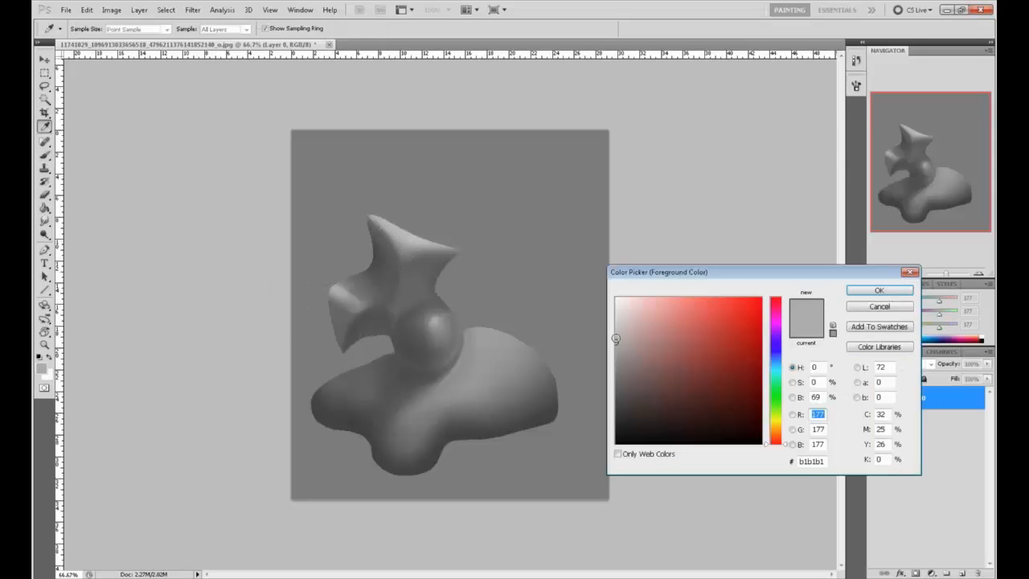
{"action": "left_click_drag", "start_coordinate": [616, 338], "coordinate": [582, 320]}
{"action": "left_click", "coordinate": [878, 290]}
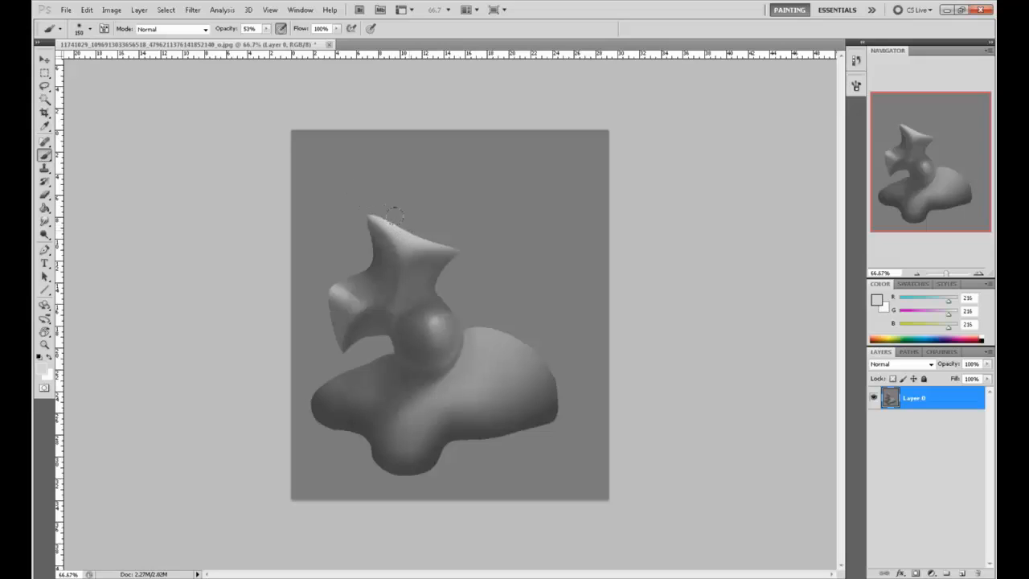
{"action": "mouse_move", "coordinate": [395, 224]}
{"action": "left_mouse_down"}
{"action": "mouse_move", "coordinate": [392, 222]}
{"action": "mouse_move", "coordinate": [491, 252]}
{"action": "left_mouse_up"}
{"action": "key", "text": "bracketright"}
{"action": "key", "text": "bracketright"}
{"action": "key", "text": "bracketright"}
- Brighten the highlight on the left arm's tip with the light gray and a smaller brush
{"action": "key", "text": "bracketleft"}
{"action": "key", "text": "bracketleft"}
{"action": "key", "text": "bracketleft"}
{"action": "key", "text": "bracketleft"}
{"action": "left_click_drag", "start_coordinate": [331, 281], "coordinate": [351, 296]}
{"action": "key", "text": "bracketright"}
{"action": "left_click_drag", "start_coordinate": [336, 285], "coordinate": [336, 288]}
- Strengthen the highlights on the ball and the upper form's peak with light gray
{"action": "left_click_drag", "start_coordinate": [426, 315], "coordinate": [434, 323]}
{"action": "left_click_drag", "start_coordinate": [373, 217], "coordinate": [389, 253]}
{"action": "left_click", "coordinate": [411, 239], "text": "alt"}
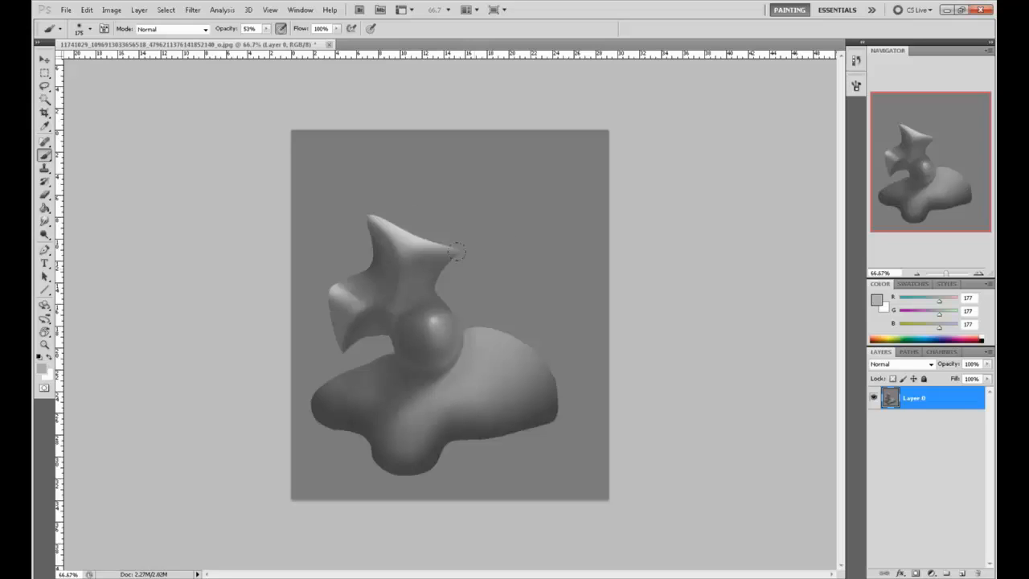
{"action": "right_click", "coordinate": [496, 302]}
{"action": "key", "text": "Escape"}
{"action": "left_click", "coordinate": [877, 301]}
{"action": "left_click", "coordinate": [884, 307]}
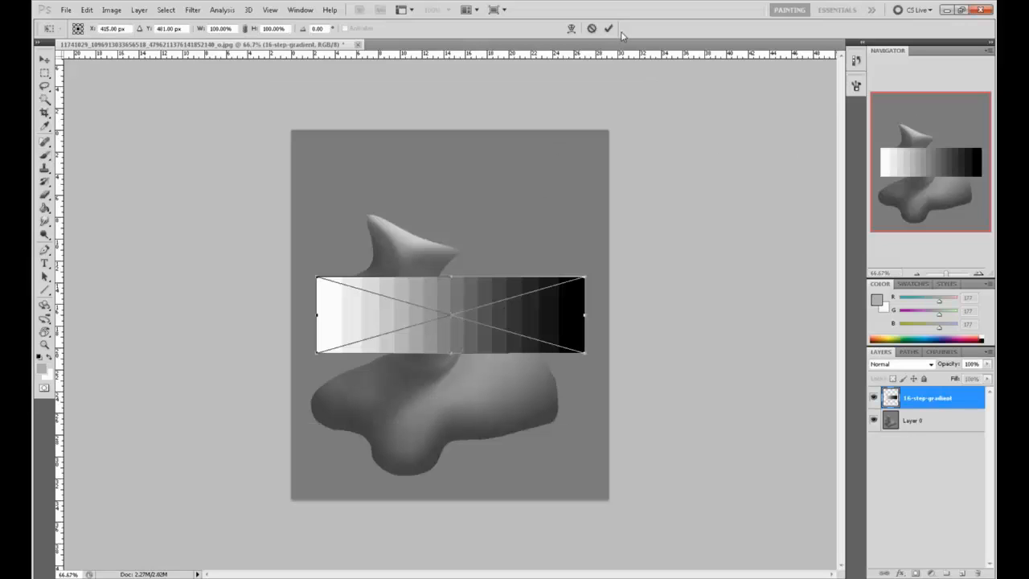
- Commit the placed 16-step-gradient image and rasterize its layer
{"action": "key", "text": "Return"}
{"action": "right_click", "coordinate": [929, 403]}
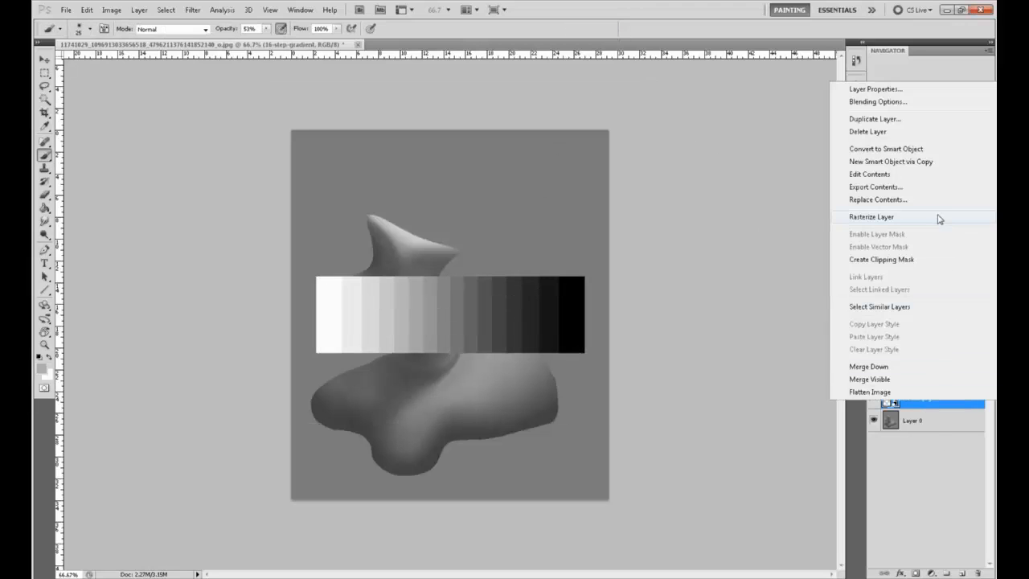
{"action": "left_click", "coordinate": [939, 219]}
- Rotate the gradient strip 90° so it stands vertically with white at the top
{"action": "key", "text": "v"}
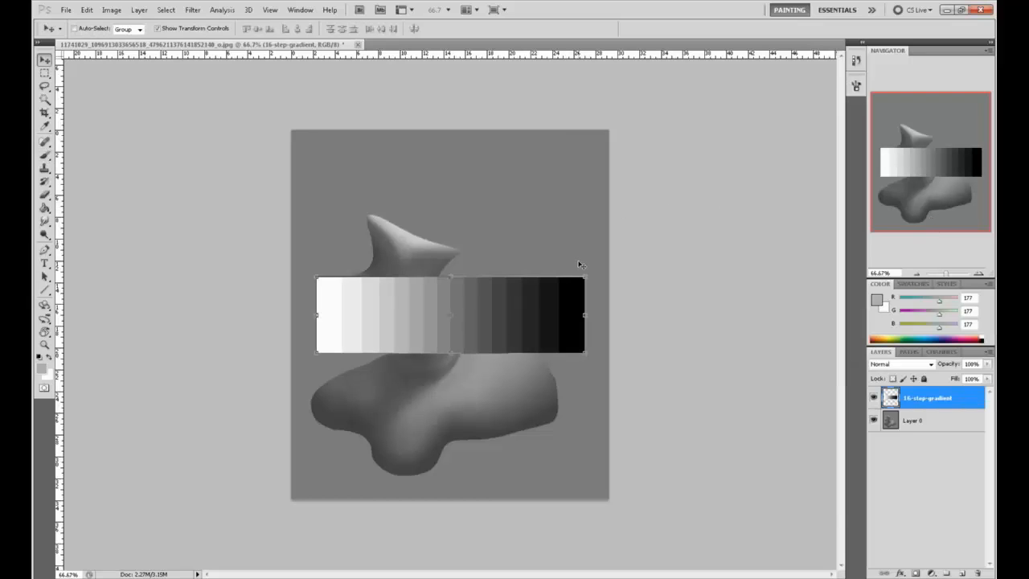
{"action": "left_click_drag", "start_coordinate": [584, 266], "coordinate": [511, 434]}
{"action": "key", "text": "ctrl+z"}
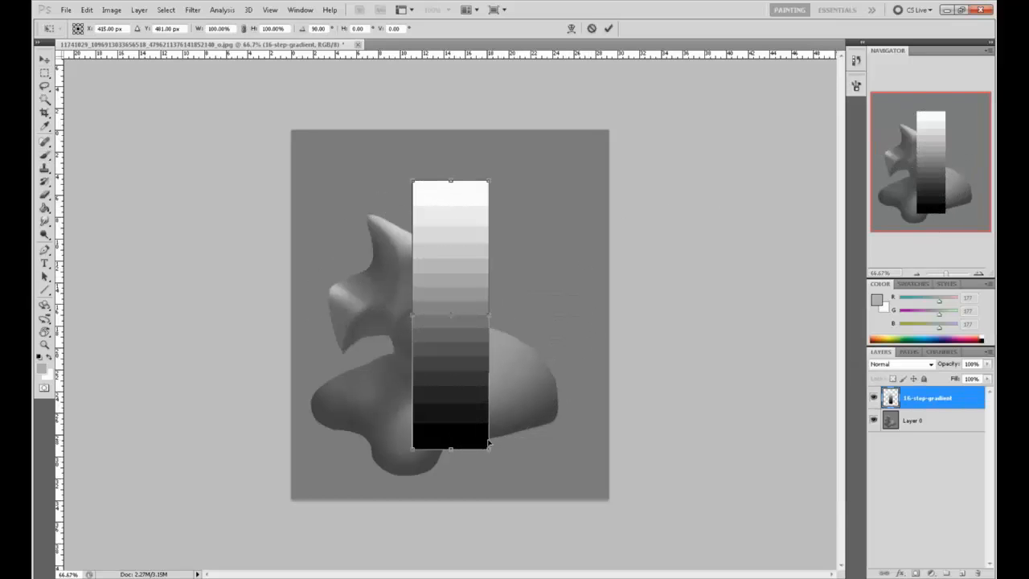
{"action": "left_click", "coordinate": [608, 28]}
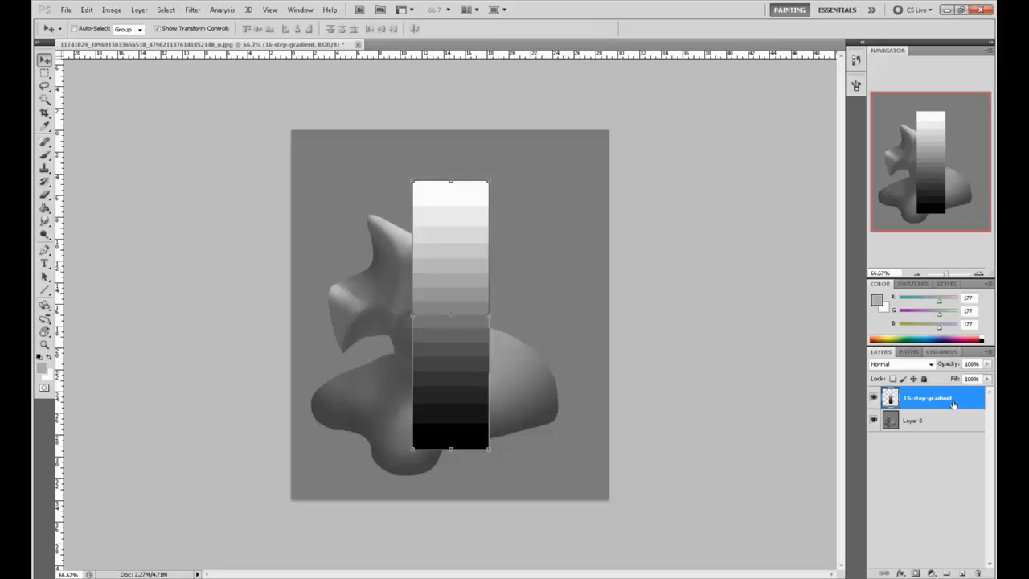
- Select the gradient strip's area, hide the selection outline, and add a new layer above the strip
{"action": "key", "text": "ctrl+a"}
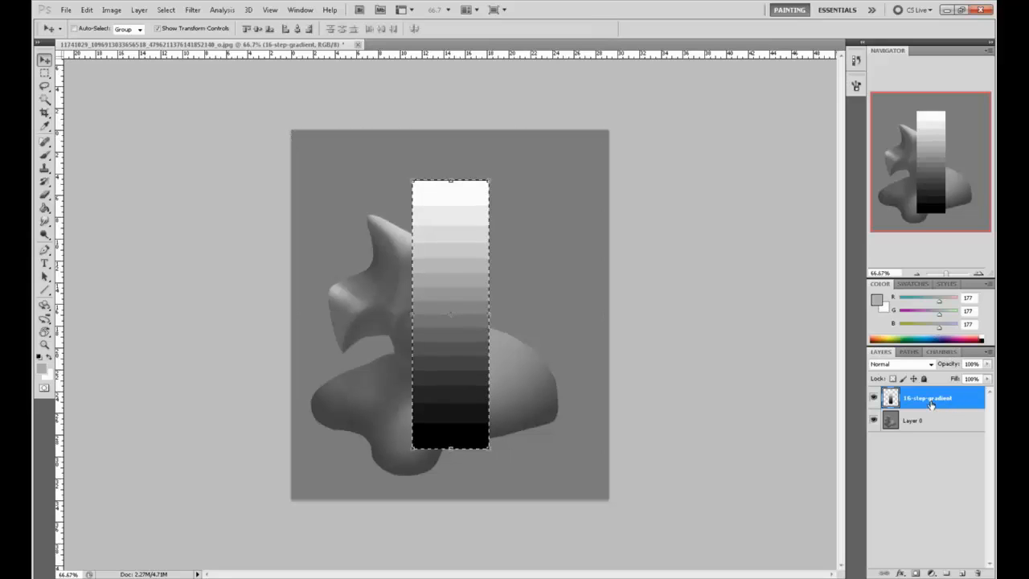
{"action": "key", "text": "ctrl+d"}
{"action": "left_click", "coordinate": [962, 573]}
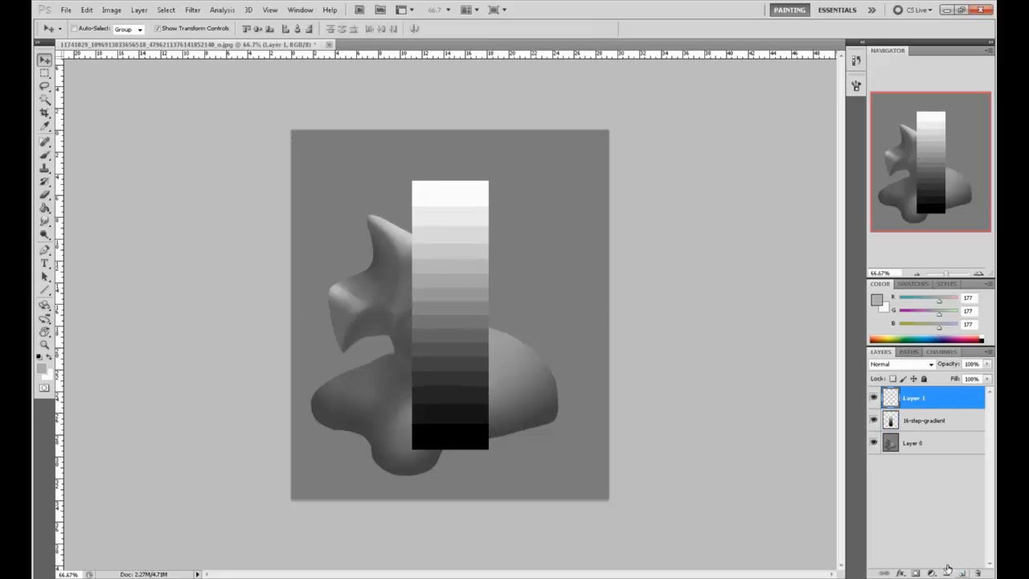
- Paint the strip's middle dark bands with sampled gray 102 at 100% brush opacity
{"action": "key", "text": "b"}
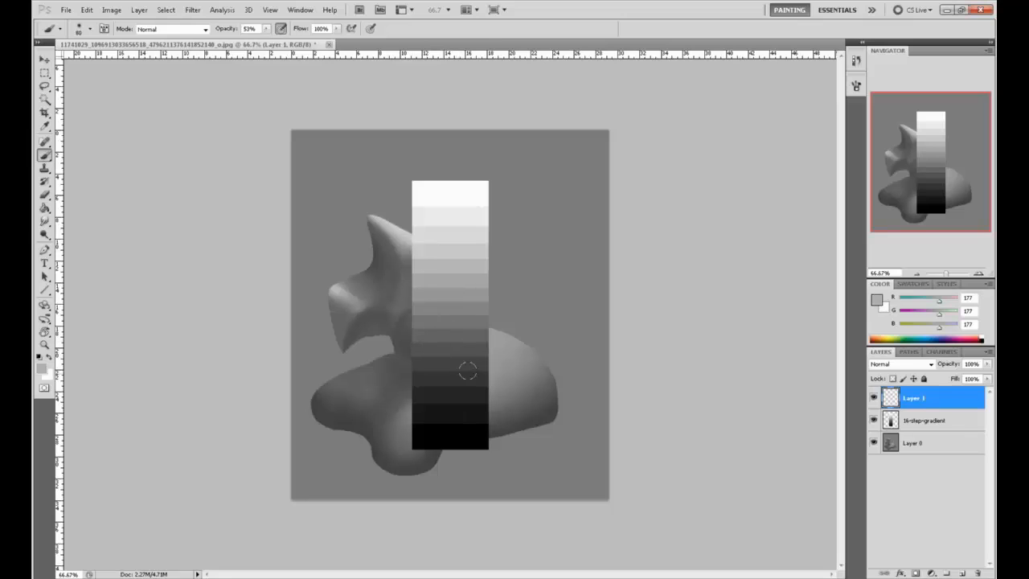
{"action": "left_click", "coordinate": [470, 434], "text": "alt"}
{"action": "key", "text": "0"}
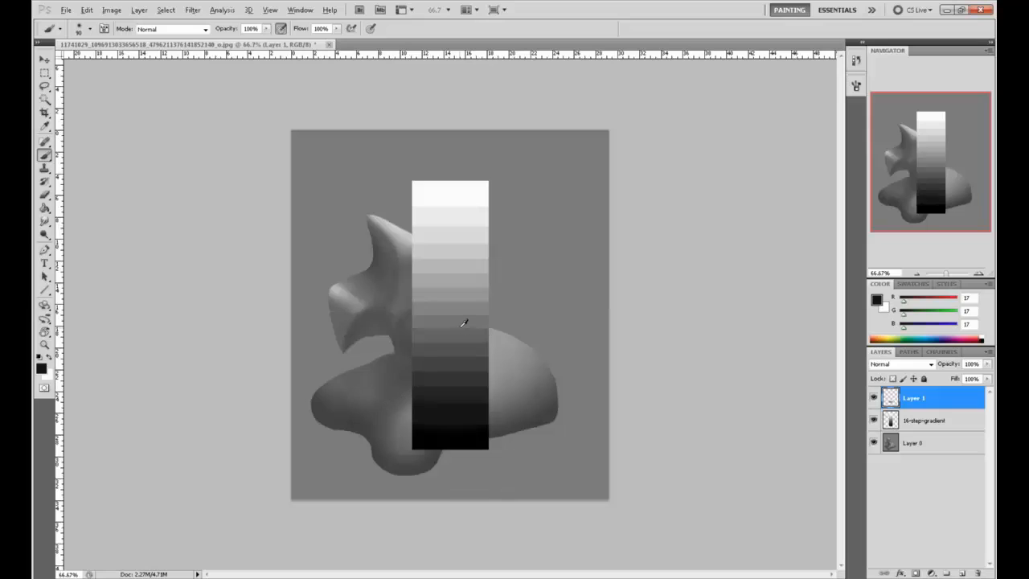
{"action": "left_click", "coordinate": [464, 328], "text": "alt"}
{"action": "mouse_move", "coordinate": [465, 351]}
{"action": "left_mouse_down"}
{"action": "mouse_move", "coordinate": [404, 389]}
{"action": "mouse_move", "coordinate": [448, 391]}
{"action": "mouse_move", "coordinate": [492, 368]}
{"action": "mouse_move", "coordinate": [462, 339]}
{"action": "mouse_move", "coordinate": [462, 320]}
{"action": "mouse_move", "coordinate": [425, 302]}
{"action": "left_mouse_up"}
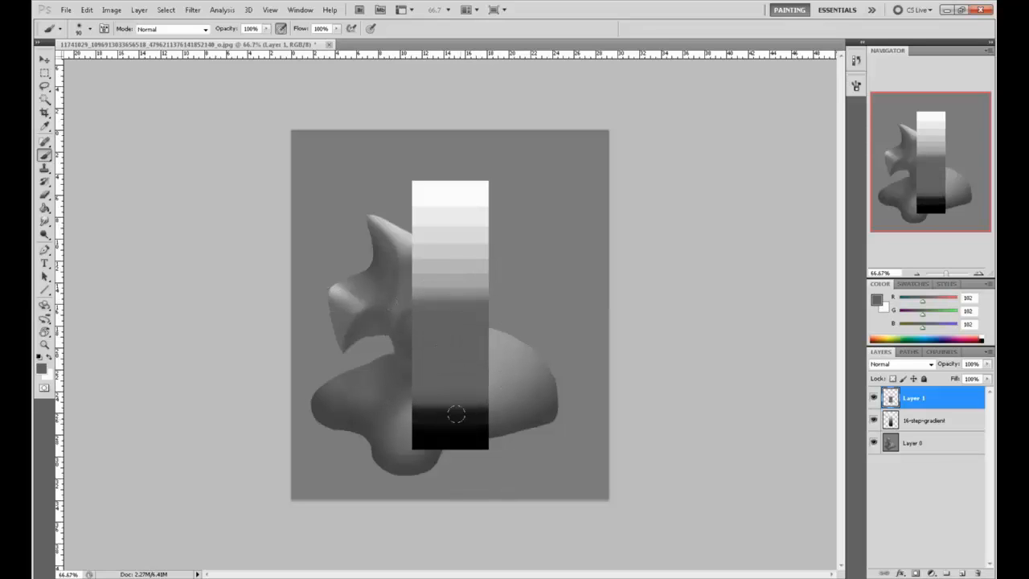
- Darken the strip's middle and lower bands with sampled near-black, using an enlarged brush at 37% opacity
{"action": "left_click", "coordinate": [470, 410], "text": "alt"}
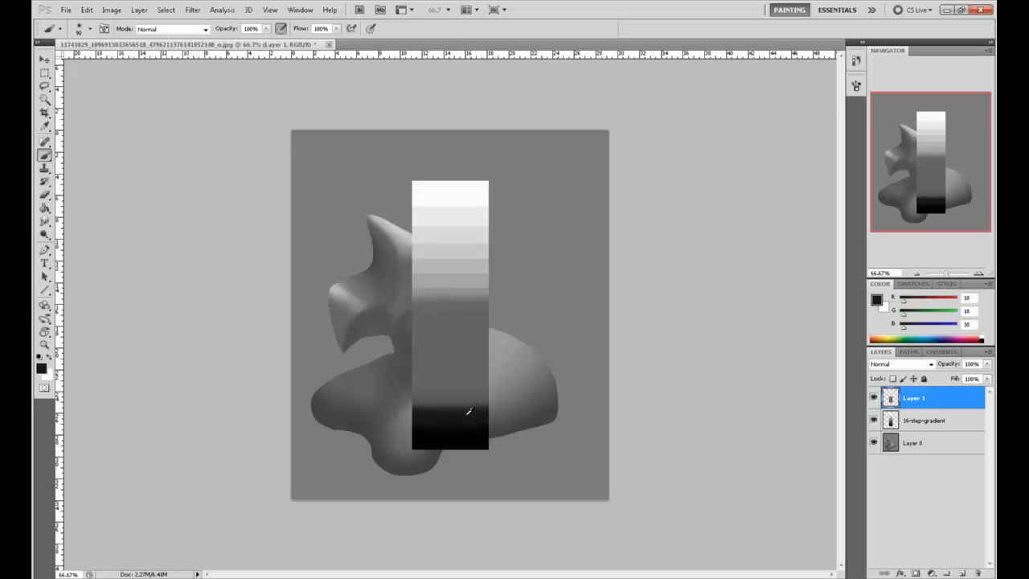
{"action": "key", "text": "bracketright"}
{"action": "key", "text": "3"}
{"action": "key", "text": "7"}
{"action": "mouse_move", "coordinate": [458, 394]}
{"action": "left_mouse_down"}
{"action": "mouse_move", "coordinate": [434, 297]}
{"action": "mouse_move", "coordinate": [474, 397]}
{"action": "left_mouse_up"}
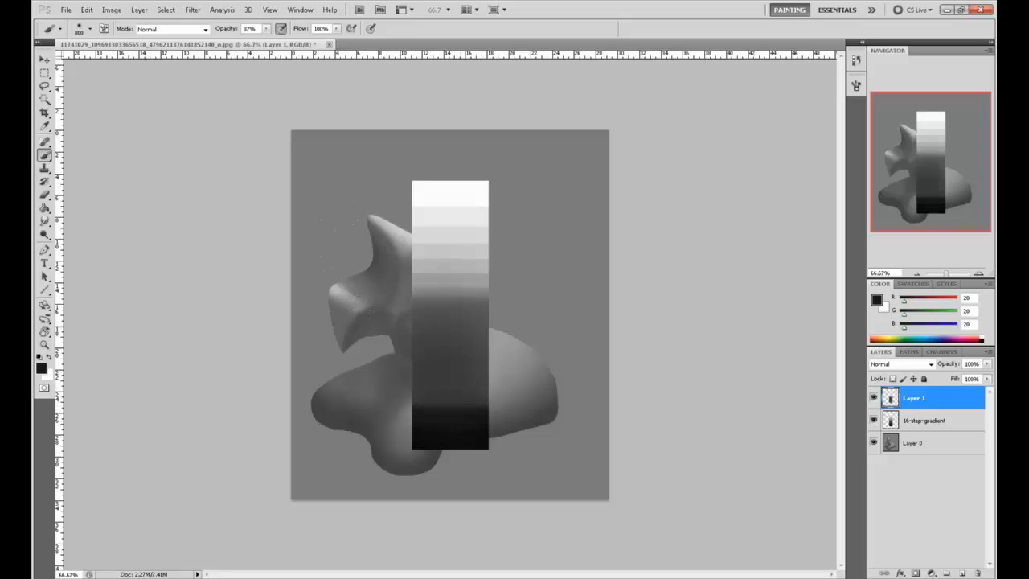
{"action": "left_click_drag", "start_coordinate": [434, 334], "coordinate": [442, 390]}
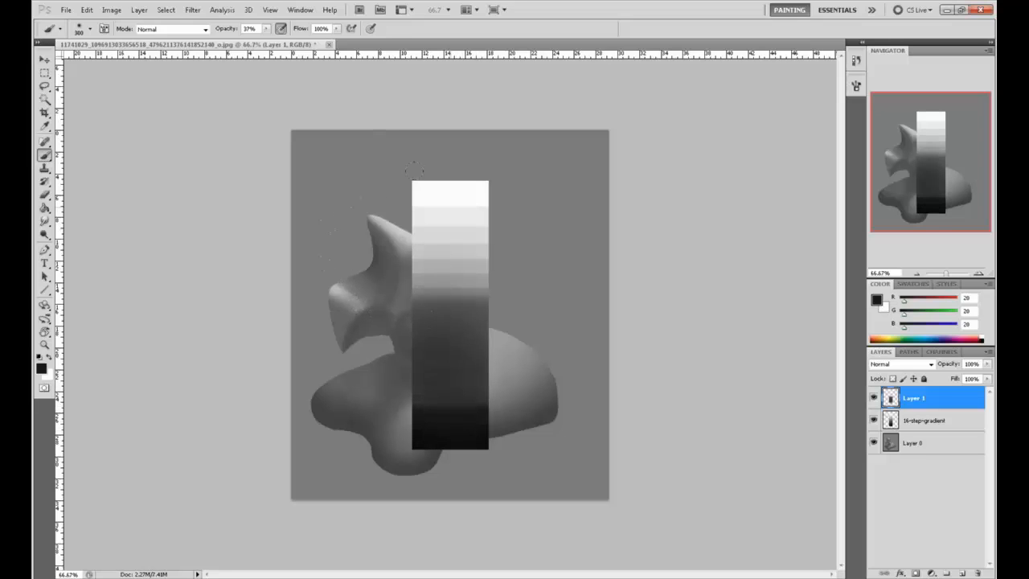
- Reduce the brush size to 175 and undo all the strokes painted over the gradient strip
{"action": "key", "text": "bracketleft"}
{"action": "key", "text": "bracketleft"}
{"action": "key", "text": "bracketleft"}
{"action": "key", "text": "bracketleft"}
{"action": "key", "text": "bracketleft"}
{"action": "key", "text": "ctrl+alt+z"}
{"action": "key", "text": "ctrl+alt+z"}
{"action": "key", "text": "ctrl+alt+z"}
{"action": "key", "text": "ctrl+alt+z"}
{"action": "key", "text": "ctrl+alt+z"}
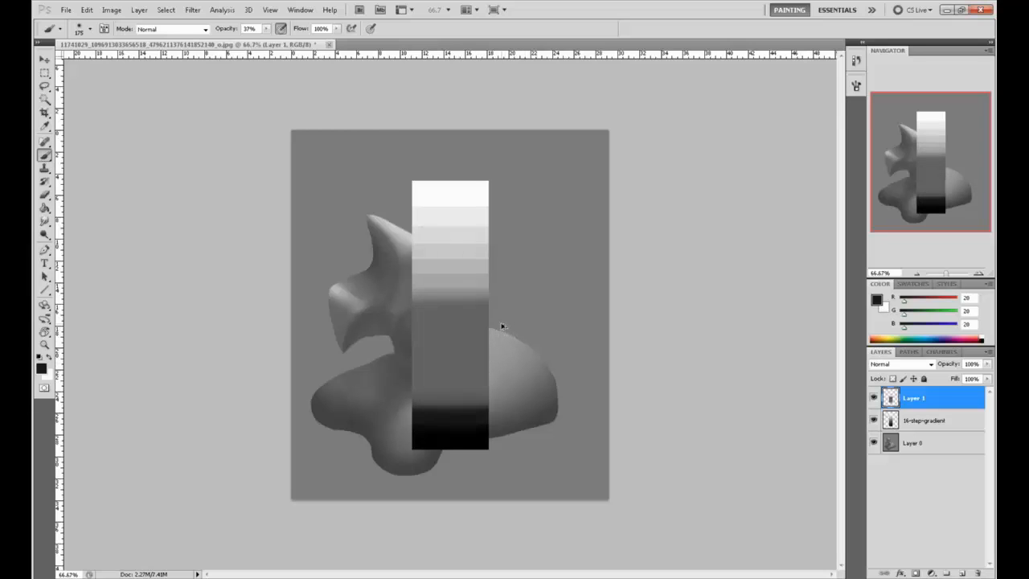
- Paint a near-black band across the strip's light upper bands with sampled gray 16, brush size 60 and 37% opacity
{"action": "left_click", "coordinate": [460, 231], "text": "alt"}
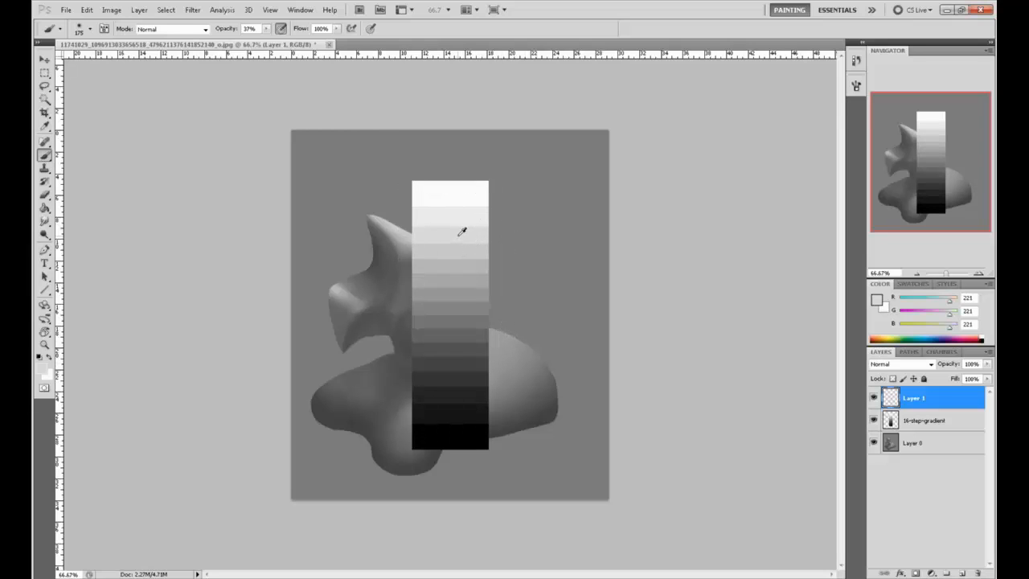
{"action": "left_click", "coordinate": [460, 231], "text": "alt"}
{"action": "left_click", "coordinate": [460, 409], "text": "alt"}
{"action": "left_click", "coordinate": [459, 410], "text": "alt"}
{"action": "left_click_drag", "start_coordinate": [477, 241], "coordinate": [419, 274]}
{"action": "mouse_move", "coordinate": [483, 259]}
{"action": "left_mouse_down"}
{"action": "mouse_move", "coordinate": [495, 262]}
{"action": "mouse_move", "coordinate": [379, 233]}
{"action": "mouse_move", "coordinate": [471, 257]}
{"action": "mouse_move", "coordinate": [535, 257]}
{"action": "left_mouse_up"}
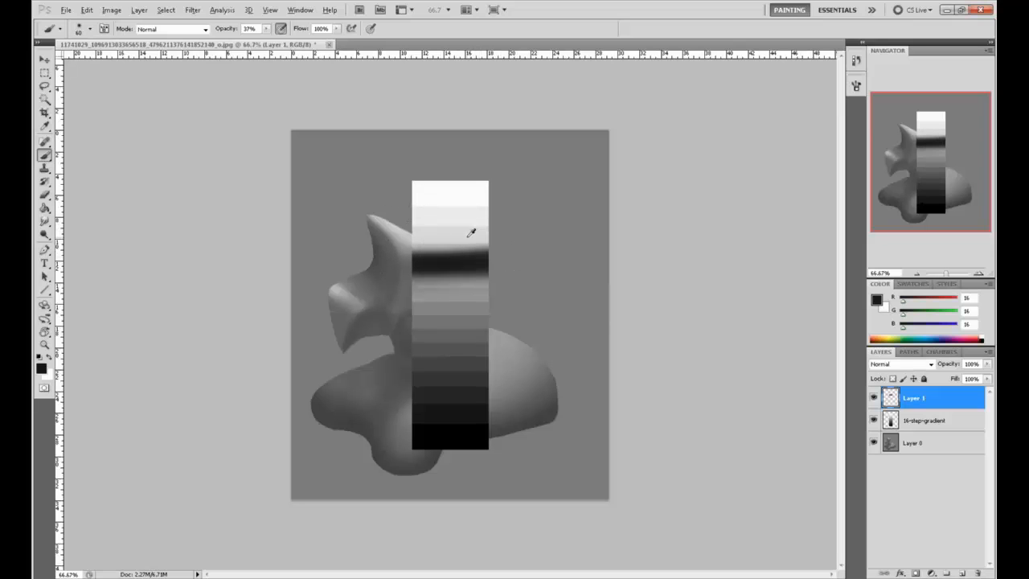
- Cover the strip's white top band with sampled light gray 238 at 100% brush opacity
{"action": "left_click", "coordinate": [477, 229], "text": "alt"}
{"action": "left_click", "coordinate": [479, 229], "text": "alt"}
{"action": "left_click", "coordinate": [469, 201], "text": "alt"}
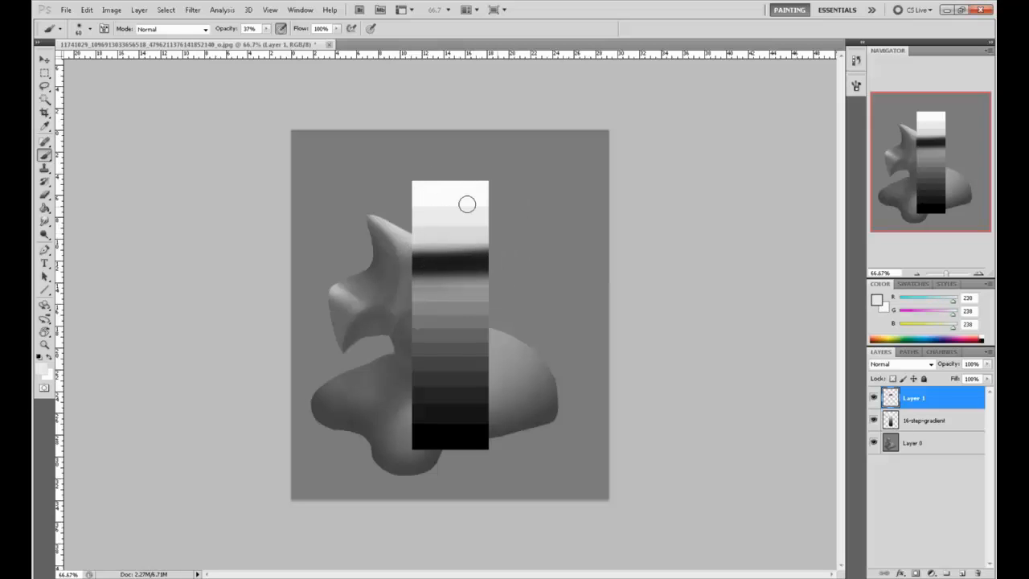
{"action": "left_click_drag", "start_coordinate": [266, 30], "coordinate": [359, 61]}
{"action": "mouse_move", "coordinate": [422, 199]}
{"action": "left_mouse_down"}
{"action": "mouse_move", "coordinate": [475, 202]}
{"action": "mouse_move", "coordinate": [482, 187]}
{"action": "left_mouse_up"}
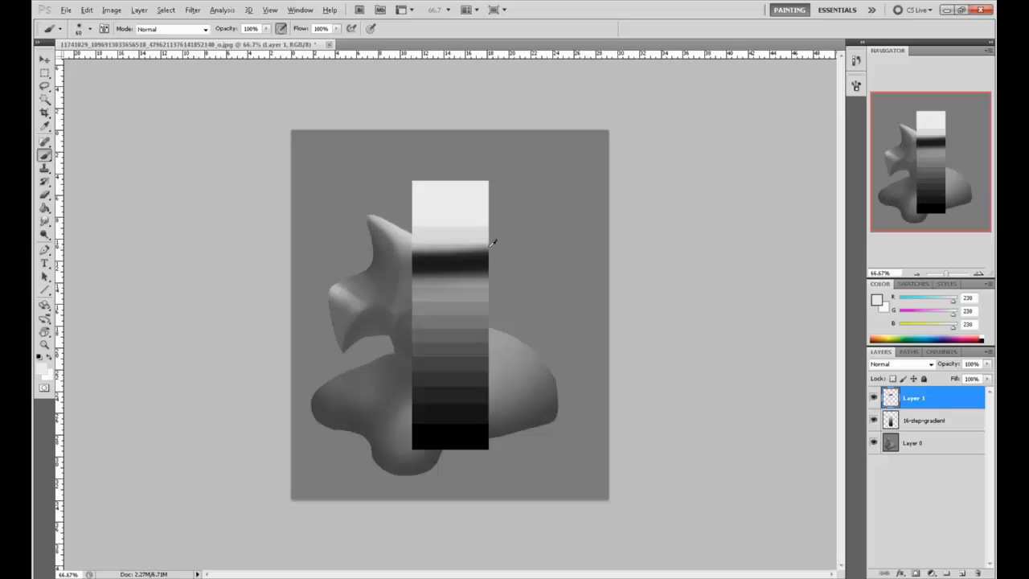
- Paint sampled light gray over the upper edge of the strip's near-black band at 100% opacity
{"action": "left_click", "coordinate": [472, 235], "text": "alt"}
{"action": "mouse_move", "coordinate": [468, 239]}
{"action": "left_mouse_down"}
{"action": "mouse_move", "coordinate": [403, 247]}
{"action": "mouse_move", "coordinate": [501, 248]}
{"action": "mouse_move", "coordinate": [396, 251]}
{"action": "mouse_move", "coordinate": [470, 268]}
{"action": "mouse_move", "coordinate": [504, 262]}
{"action": "mouse_move", "coordinate": [413, 261]}
{"action": "left_mouse_up"}
{"action": "left_click", "coordinate": [478, 265], "text": "alt"}
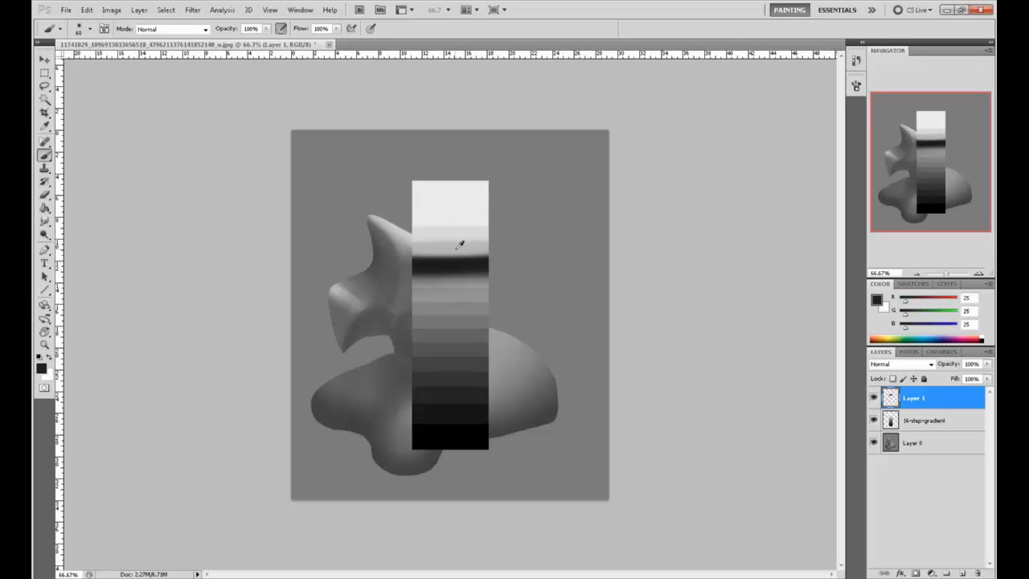
- Blend the near-black band into the surrounding light bands with sampled light gray, brush size 200 and 42% opacity
{"action": "left_click", "coordinate": [459, 236], "text": "alt"}
{"action": "mouse_move", "coordinate": [267, 36]}
{"action": "left_mouse_down"}
{"action": "mouse_move", "coordinate": [303, 40]}
{"action": "mouse_move", "coordinate": [235, 42]}
{"action": "left_mouse_up"}
{"action": "left_click", "coordinate": [414, 123]}
{"action": "key", "text": "bracketright"}
{"action": "key", "text": "bracketright"}
{"action": "key", "text": "bracketright"}
{"action": "key", "text": "bracketright"}
{"action": "key", "text": "bracketright"}
{"action": "key", "text": "bracketright"}
{"action": "key", "text": "bracketright"}
{"action": "key", "text": "bracketright"}
{"action": "key", "text": "bracketright"}
{"action": "key", "text": "bracketleft"}
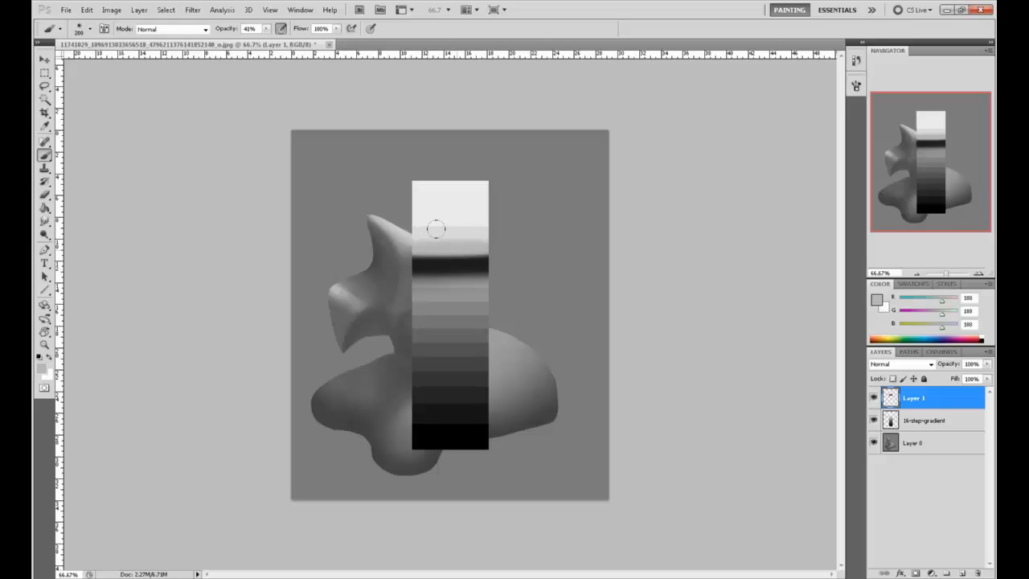
{"action": "mouse_move", "coordinate": [434, 227]}
{"action": "left_mouse_down"}
{"action": "mouse_move", "coordinate": [496, 241]}
{"action": "mouse_move", "coordinate": [414, 268]}
{"action": "left_mouse_up"}
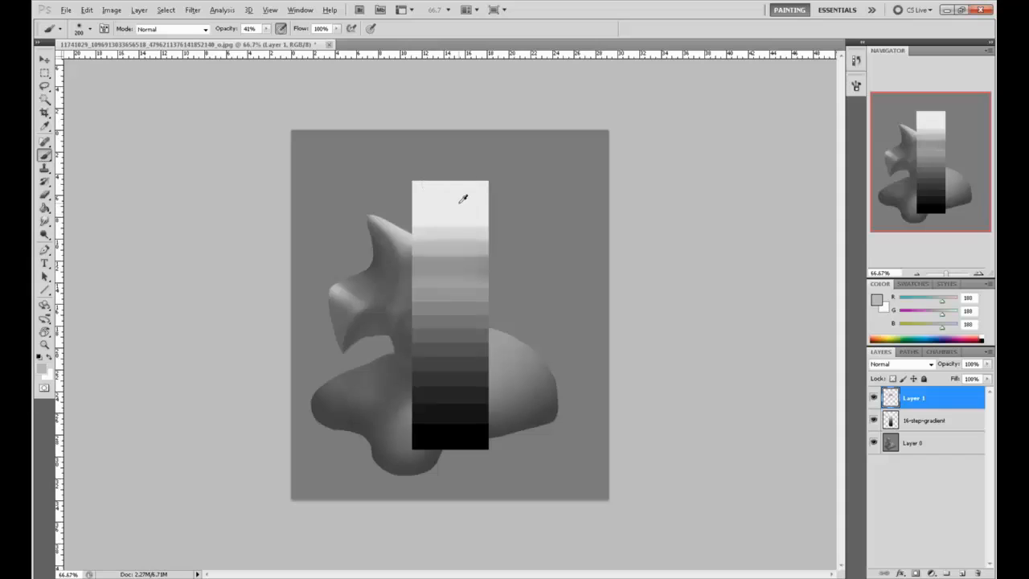
- Sample the strip's lightest tone, its black end and the middle gray 119 to compare the tonal values
{"action": "left_click", "coordinate": [462, 204], "text": "alt"}
{"action": "left_click", "coordinate": [460, 426], "text": "alt"}
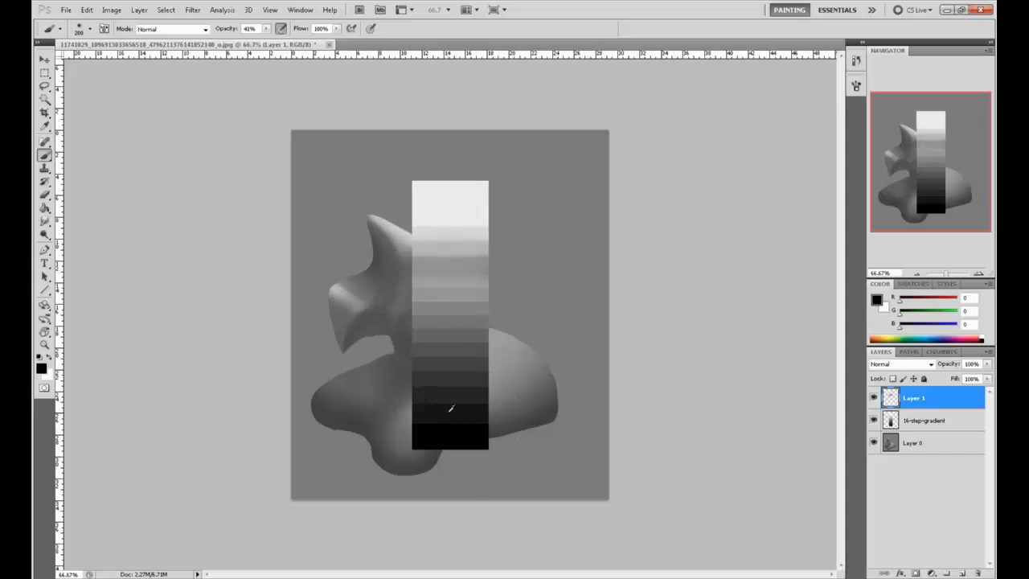
{"action": "left_click", "coordinate": [459, 431], "text": "alt"}
{"action": "left_click", "coordinate": [466, 313], "text": "alt"}
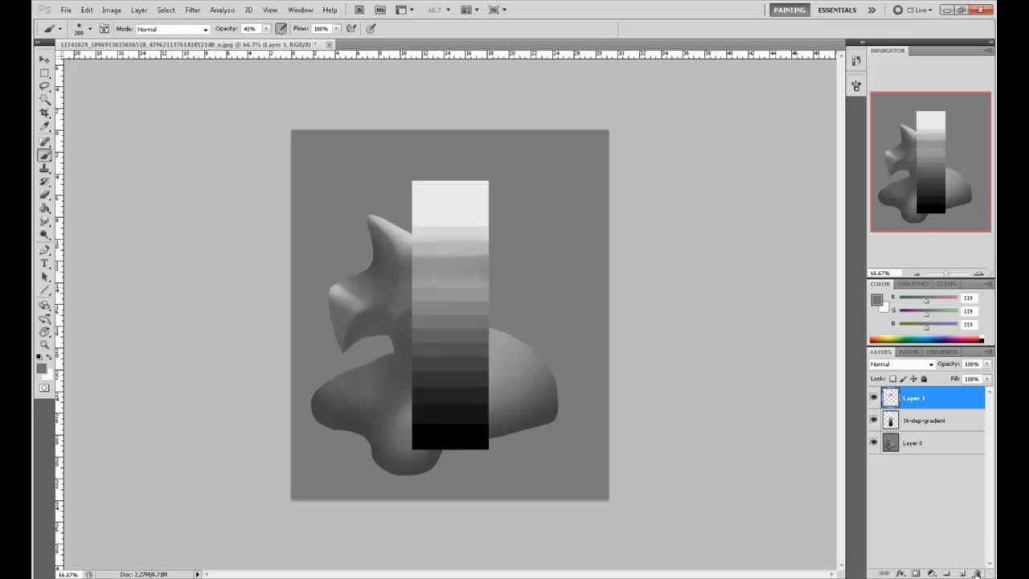
- Delete Layer 1 and the 16-step-gradient layer, keeping only Layer 0
{"action": "left_click", "coordinate": [977, 573]}
{"action": "left_click", "coordinate": [978, 573]}
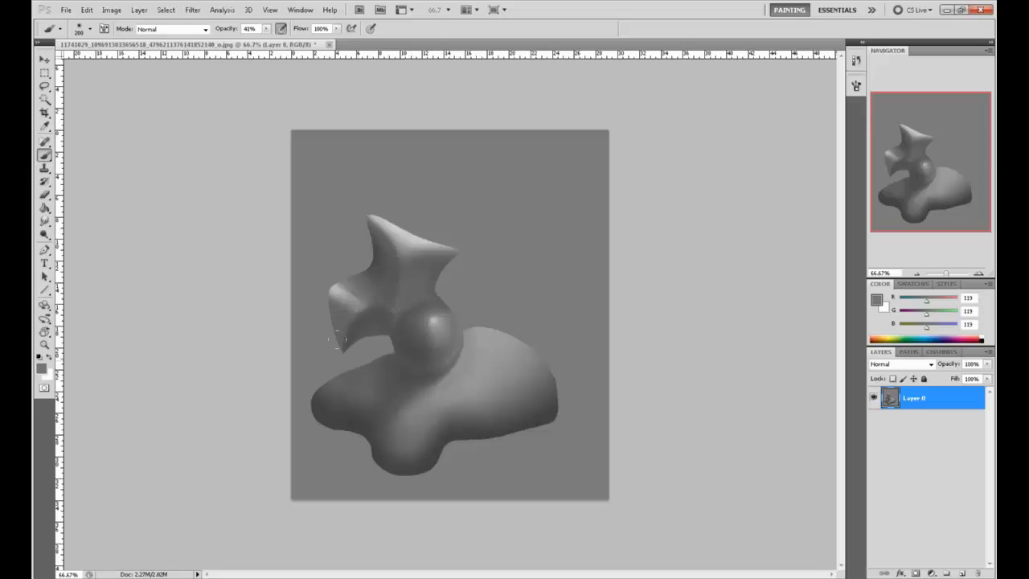
- Set the foreground colour to near-black 131313 and return to the Brush tool
{"action": "left_click", "coordinate": [337, 419], "text": "alt"}
{"action": "left_click", "coordinate": [41, 368]}
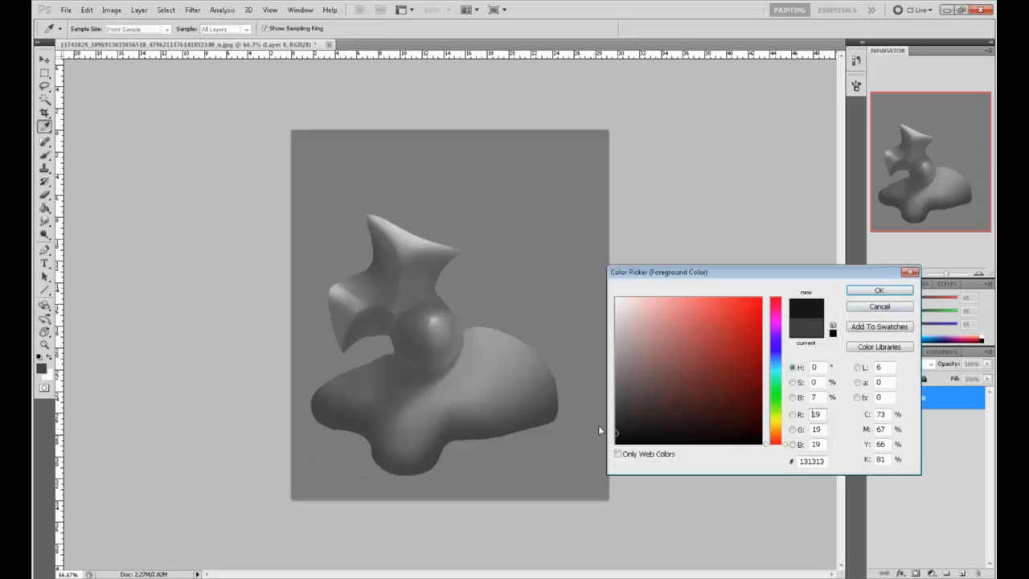
{"action": "left_click", "coordinate": [879, 290]}
{"action": "key", "text": "b"}
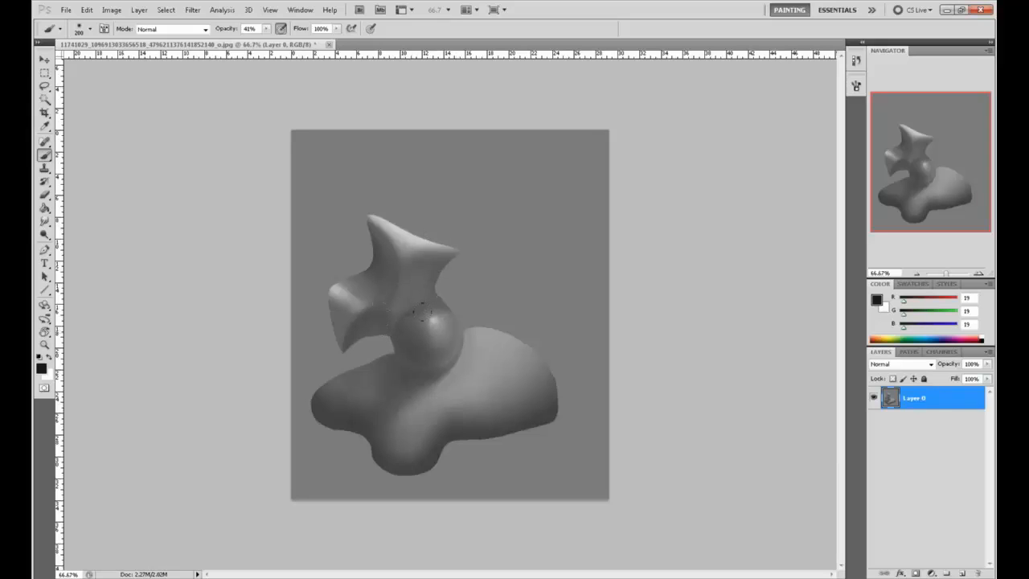
- Try a near-black brush stroke on the base form's lower-left lobe and undo it
{"action": "key", "text": "m"}
{"action": "right_click", "coordinate": [439, 338]}
{"action": "left_click", "coordinate": [475, 351]}
{"action": "key", "text": "b"}
{"action": "left_click_drag", "start_coordinate": [266, 29], "coordinate": [251, 40]}
{"action": "key", "text": "bracketleft"}
{"action": "key", "text": "bracketleft"}
{"action": "key", "text": "bracketleft"}
{"action": "key", "text": "bracketright"}
{"action": "key", "text": "bracketright"}
{"action": "key", "text": "bracketright"}
{"action": "mouse_move", "coordinate": [340, 416]}
{"action": "left_mouse_down"}
{"action": "mouse_move", "coordinate": [362, 438]}
{"action": "mouse_move", "coordinate": [327, 432]}
{"action": "left_mouse_up"}
{"action": "key", "text": "ctrl+z"}
- Select the grey background with the Magic Wand and remove the stray selected areas on the base and left horn with the Lasso
{"action": "left_click_drag", "start_coordinate": [44, 99], "coordinate": [93, 110]}
{"action": "left_click", "coordinate": [548, 301]}
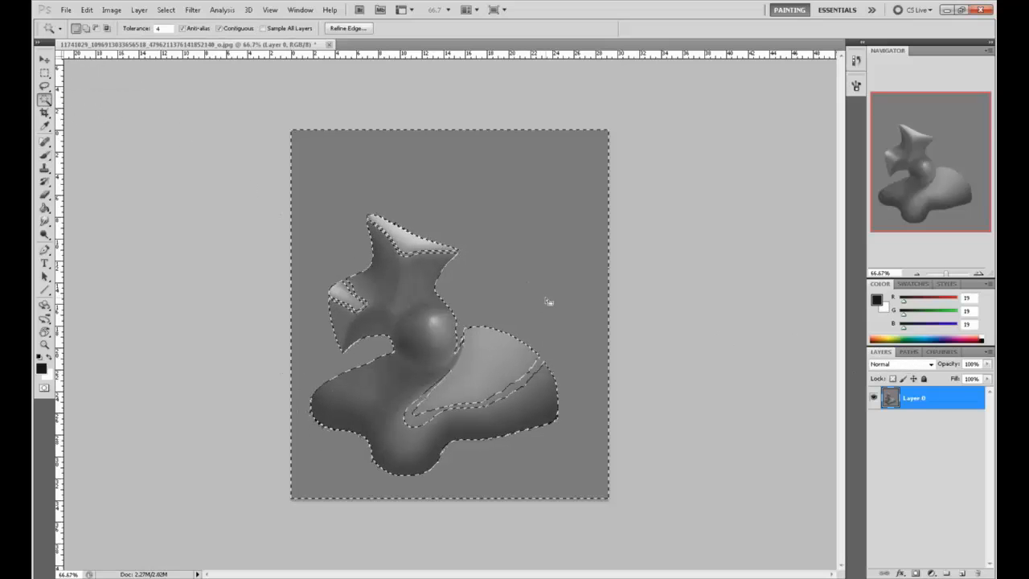
{"action": "key", "text": "l"}
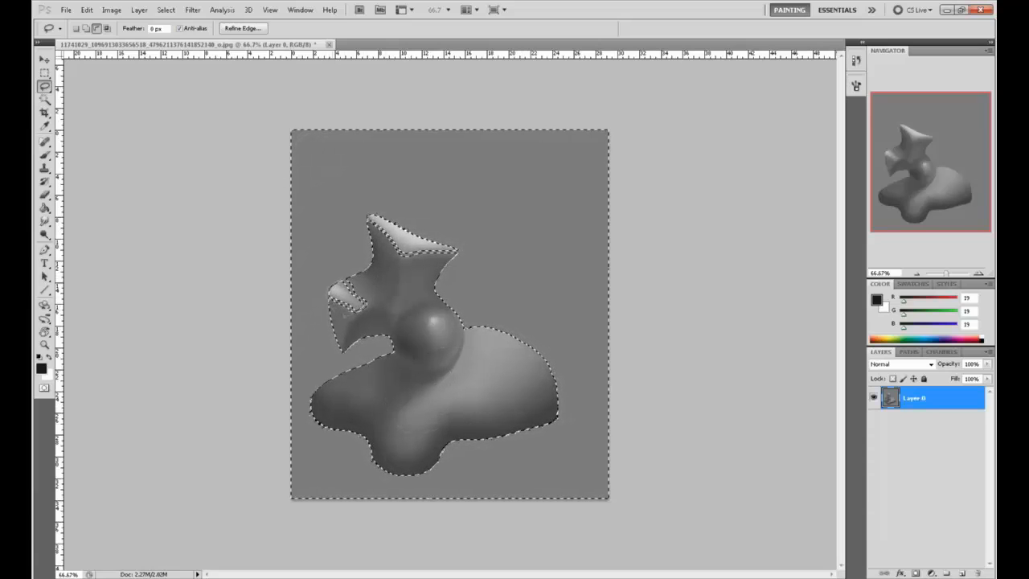
{"action": "key", "text": "shift"}
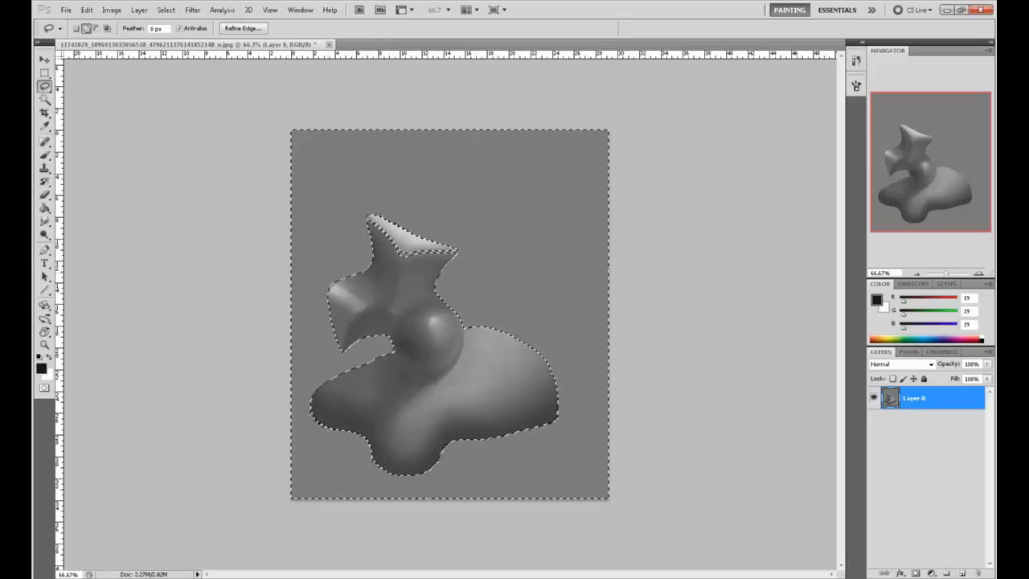
{"action": "left_click_drag", "start_coordinate": [355, 277], "coordinate": [368, 273]}
- Refit the selection around the top horn's highlight and tips, and delete the grey background from Layer 0
{"action": "key", "text": "shift"}
{"action": "left_click_drag", "start_coordinate": [375, 215], "coordinate": [386, 216]}
{"action": "key", "text": "shift"}
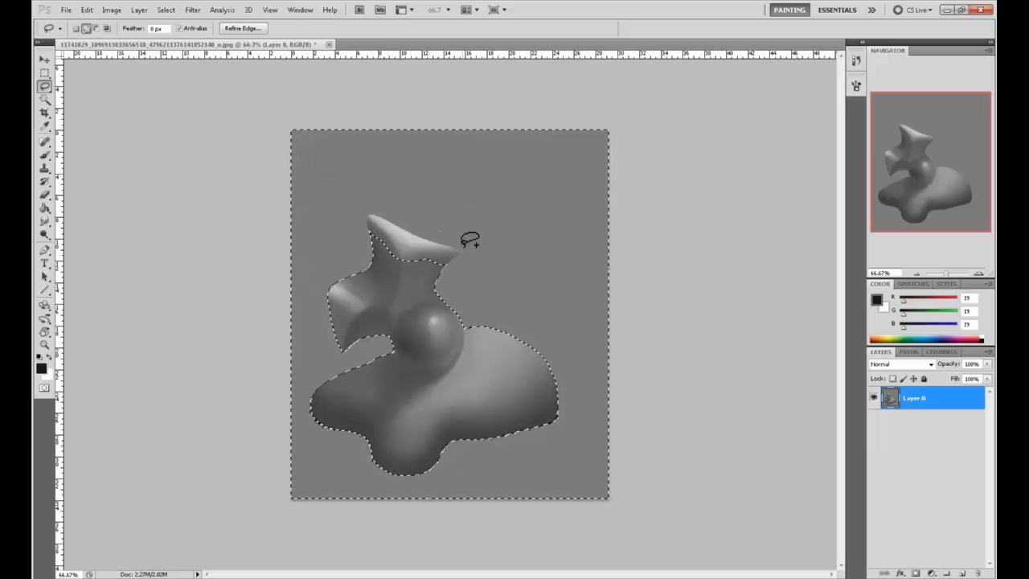
{"action": "left_click_drag", "start_coordinate": [470, 240], "coordinate": [429, 257]}
{"action": "key", "text": "shift"}
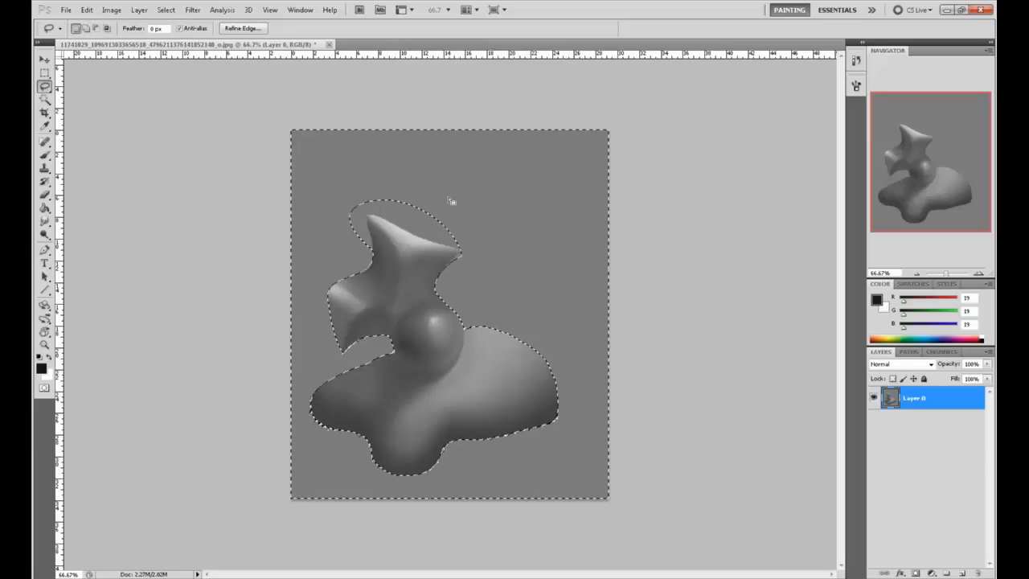
{"action": "key", "text": "shift"}
{"action": "key", "text": "Delete"}
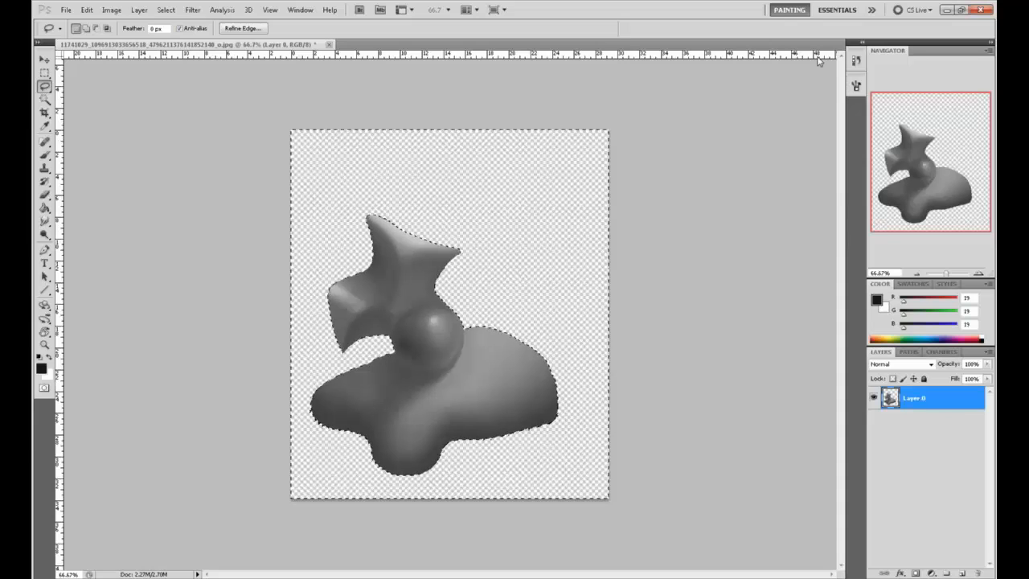
- Add two new layers, place one beneath Layer 0, and fill it with grey RGB 128, 128, 128
{"action": "left_click", "coordinate": [962, 573]}
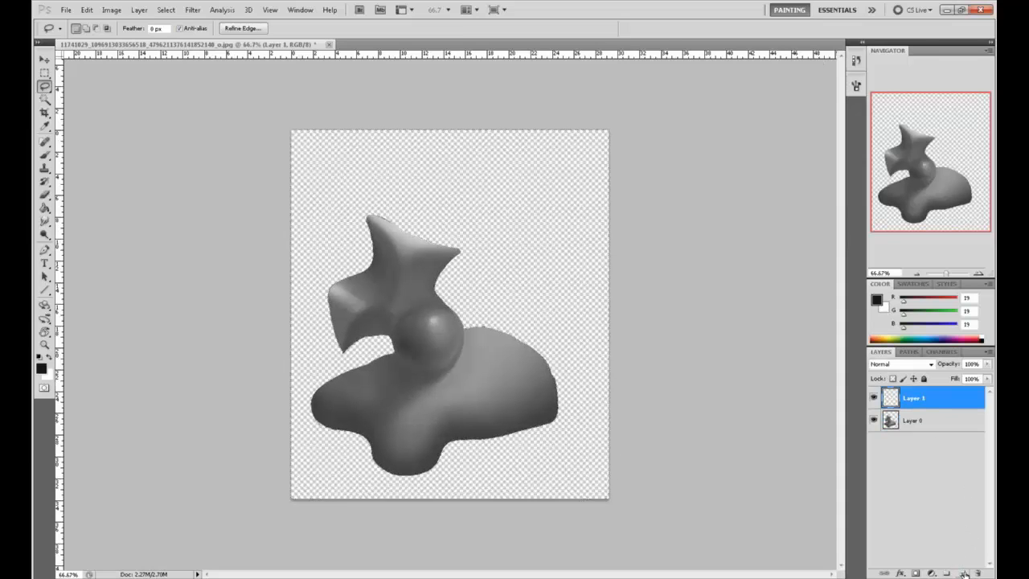
{"action": "left_click", "coordinate": [962, 573]}
{"action": "left_click_drag", "start_coordinate": [941, 400], "coordinate": [940, 454]}
{"action": "key", "text": "g"}
{"action": "left_click", "coordinate": [504, 275], "text": "alt"}
{"action": "left_click", "coordinate": [873, 398]}
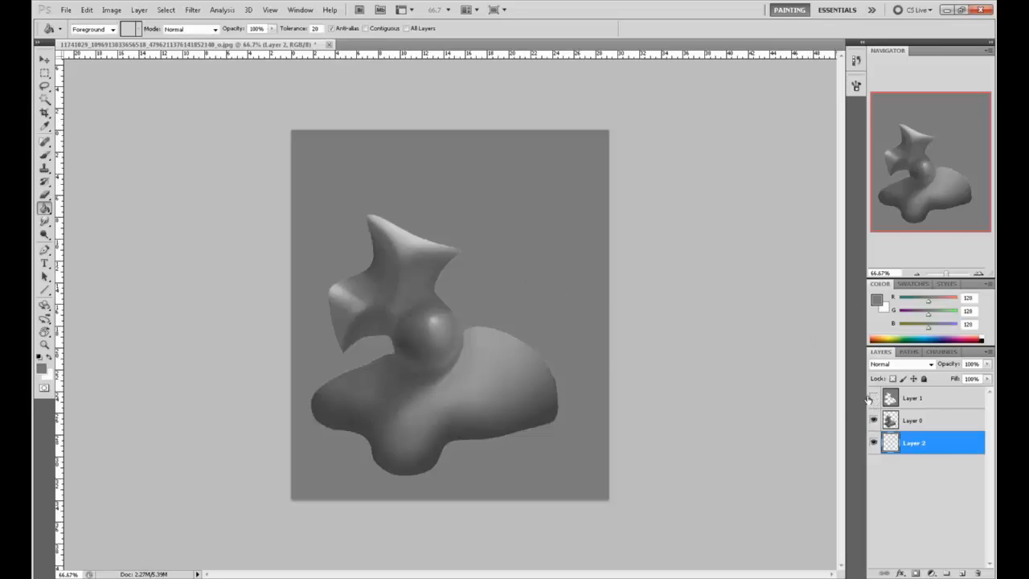
{"action": "left_click", "coordinate": [567, 387]}
{"action": "left_click", "coordinate": [922, 420]}
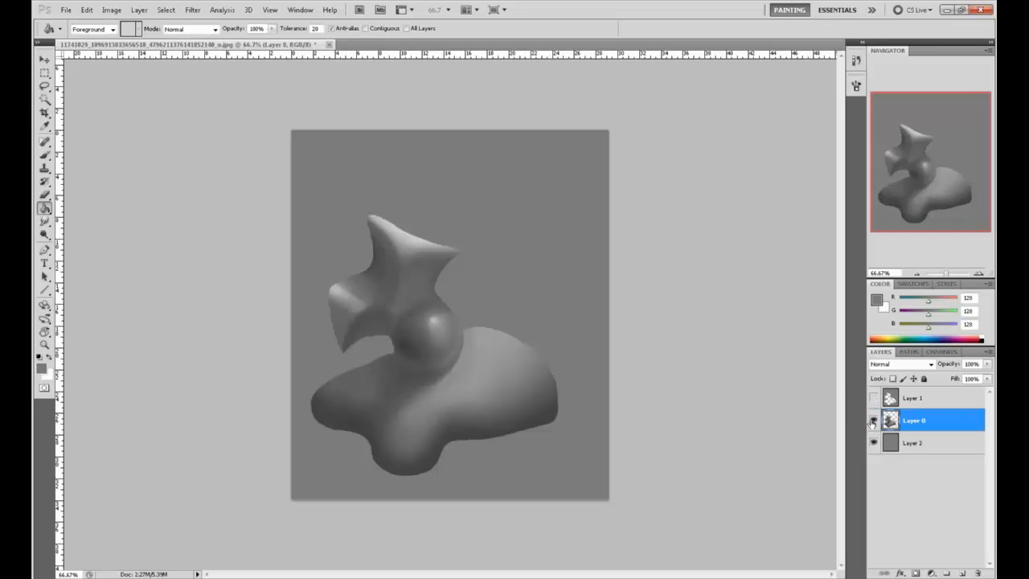
{"action": "left_click", "coordinate": [889, 443], "text": "ctrl"}
{"action": "key", "text": "v"}
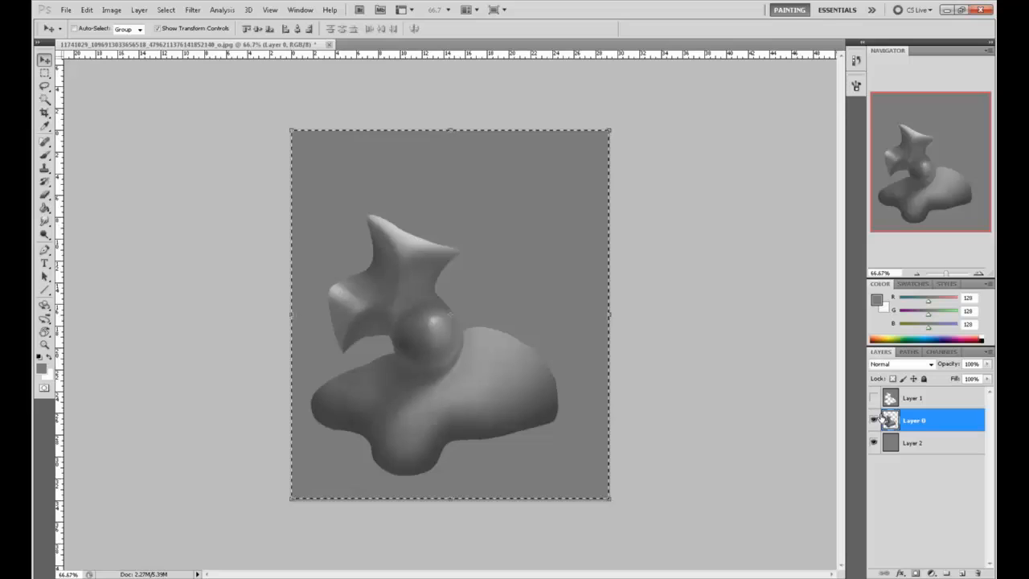
{"action": "left_click", "coordinate": [889, 420], "text": "ctrl"}
{"action": "key", "text": "ctrl+d"}
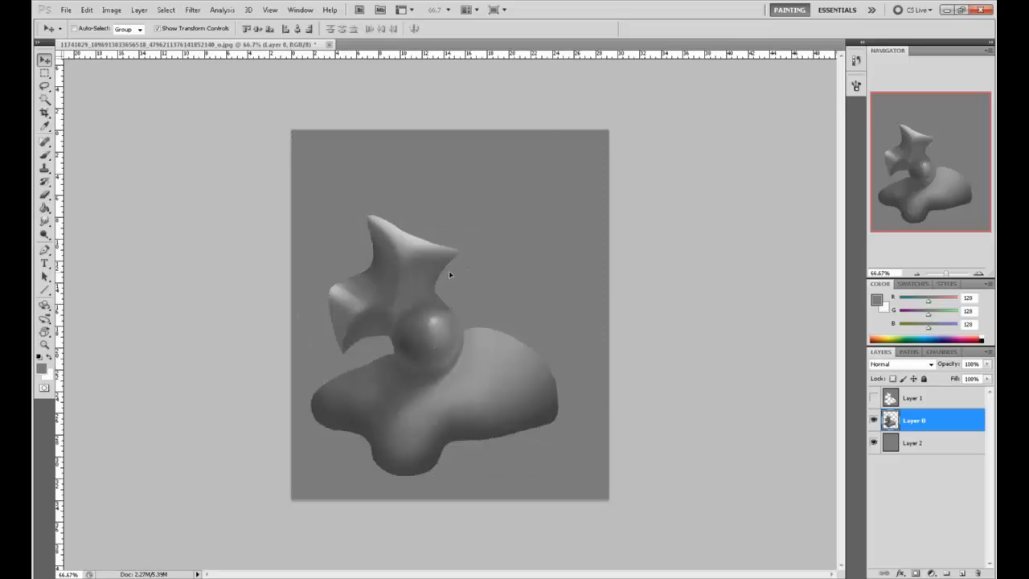
- Delete the hidden Layer 1 and view the image at 100%
{"action": "key", "text": "ctrl+1"}
{"action": "key", "text": "l"}
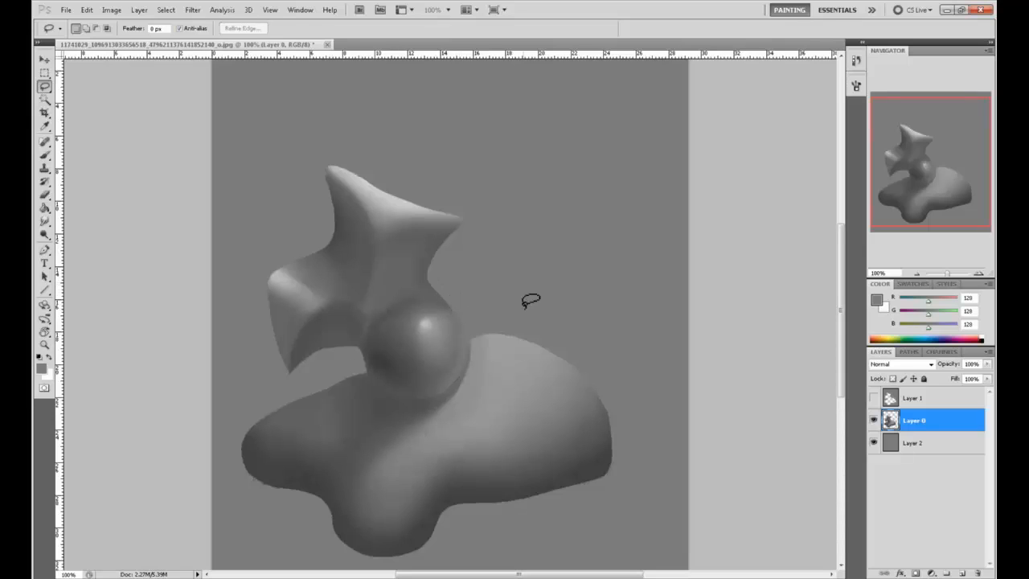
{"action": "left_click_drag", "start_coordinate": [929, 408], "coordinate": [977, 573]}
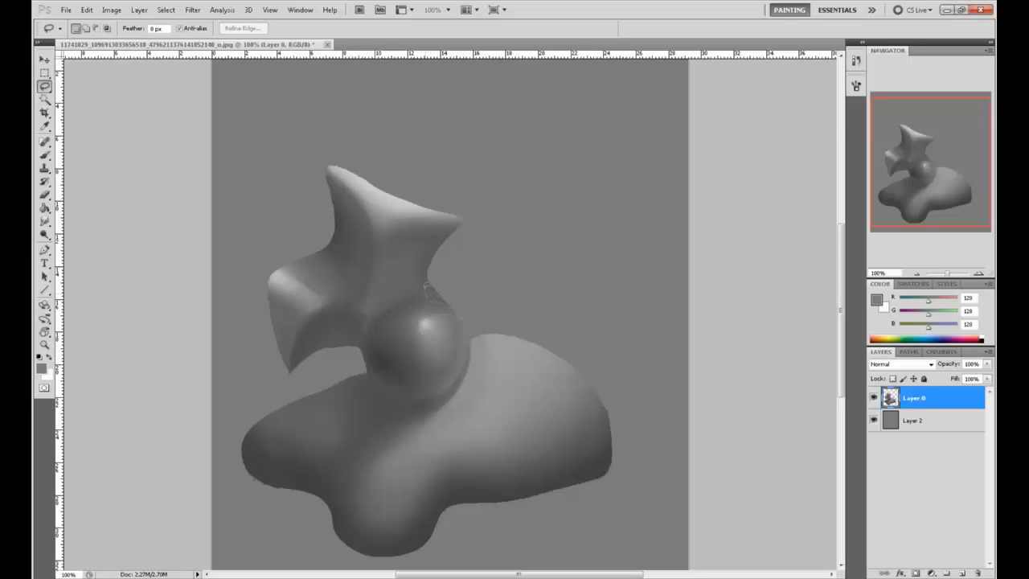
- Trim the form's rough edge in the notch above the sphere on Layer 0 with a Lasso selection
{"action": "left_click_drag", "start_coordinate": [434, 267], "coordinate": [479, 320]}
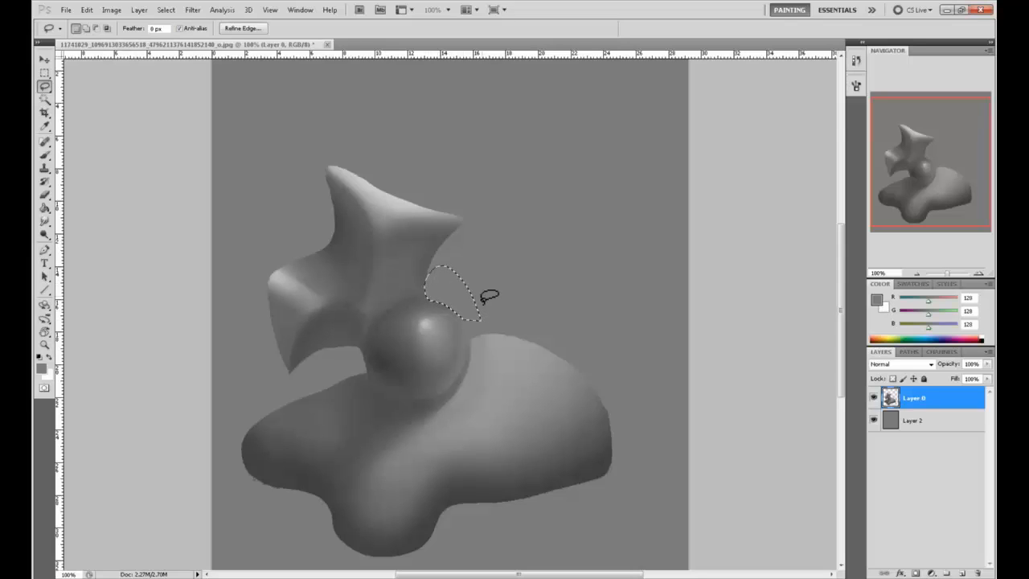
{"action": "left_click", "coordinate": [507, 305]}
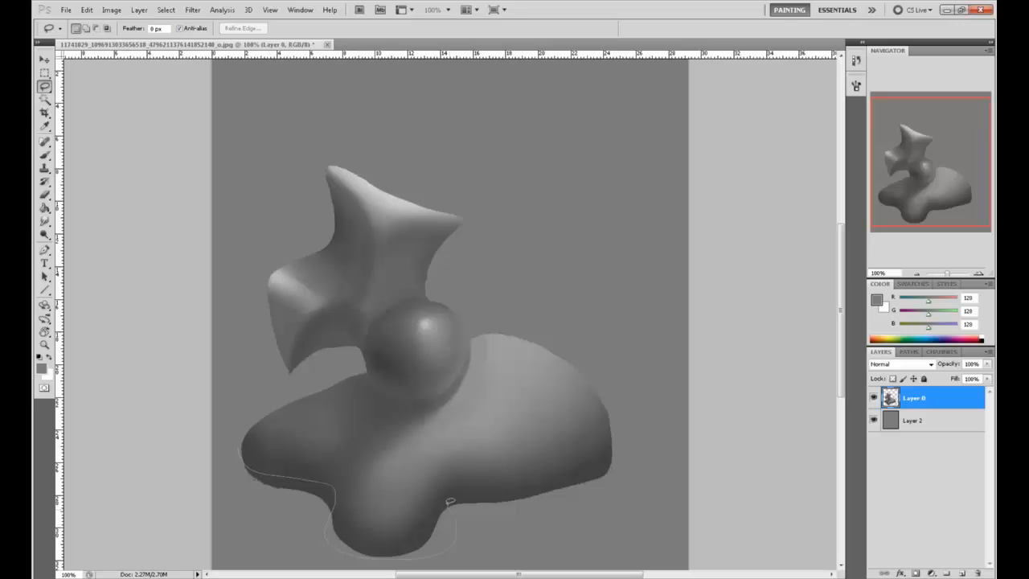
{"action": "left_click_drag", "start_coordinate": [450, 502], "coordinate": [522, 490]}
{"action": "left_click_drag", "start_coordinate": [641, 475], "coordinate": [450, 508]}
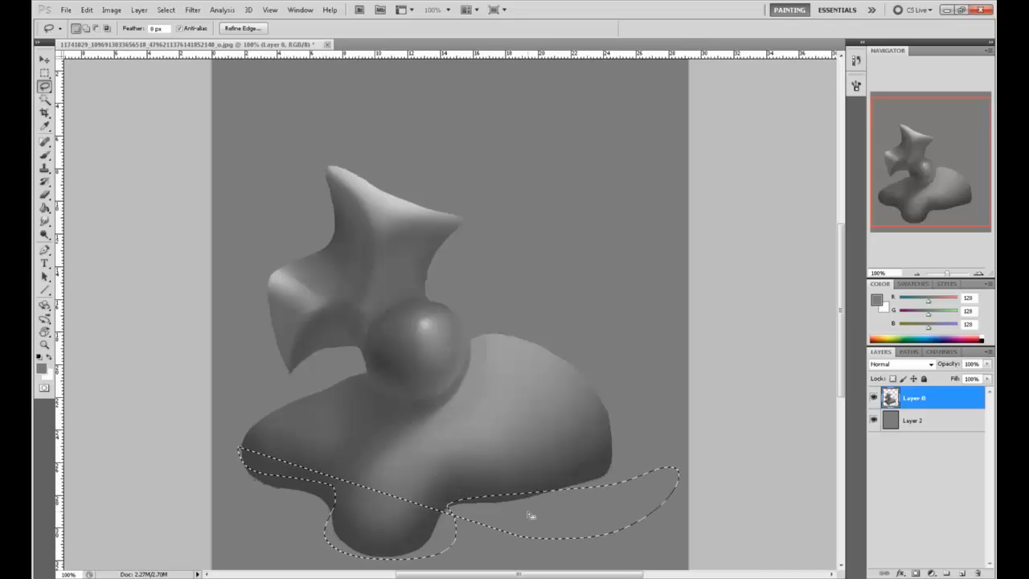
{"action": "left_click_drag", "start_coordinate": [477, 417], "coordinate": [538, 300]}
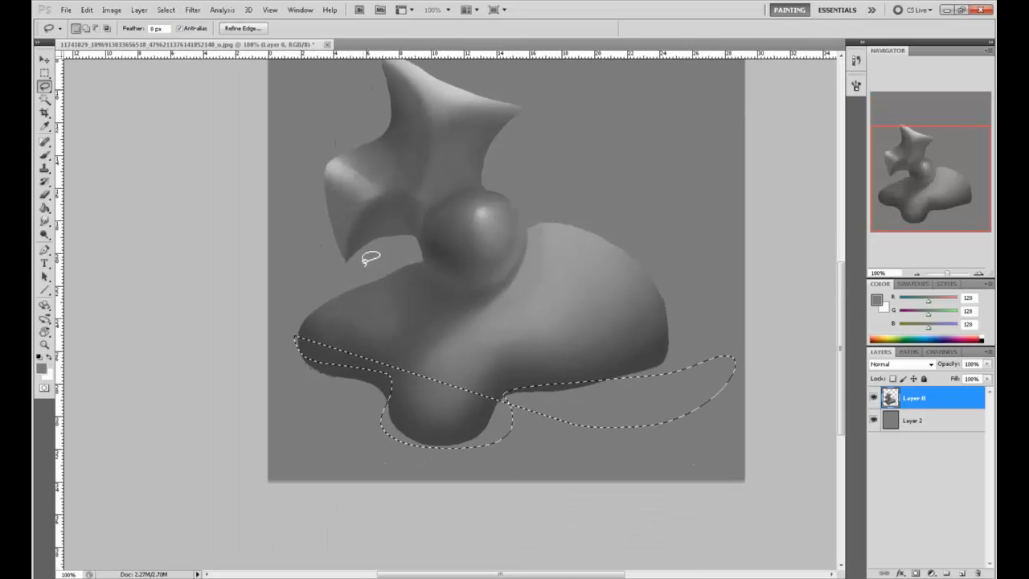
- Trim the underside of the base's left lobe and the base's lower-right edge with Lasso selections
{"action": "left_click", "coordinate": [310, 356]}
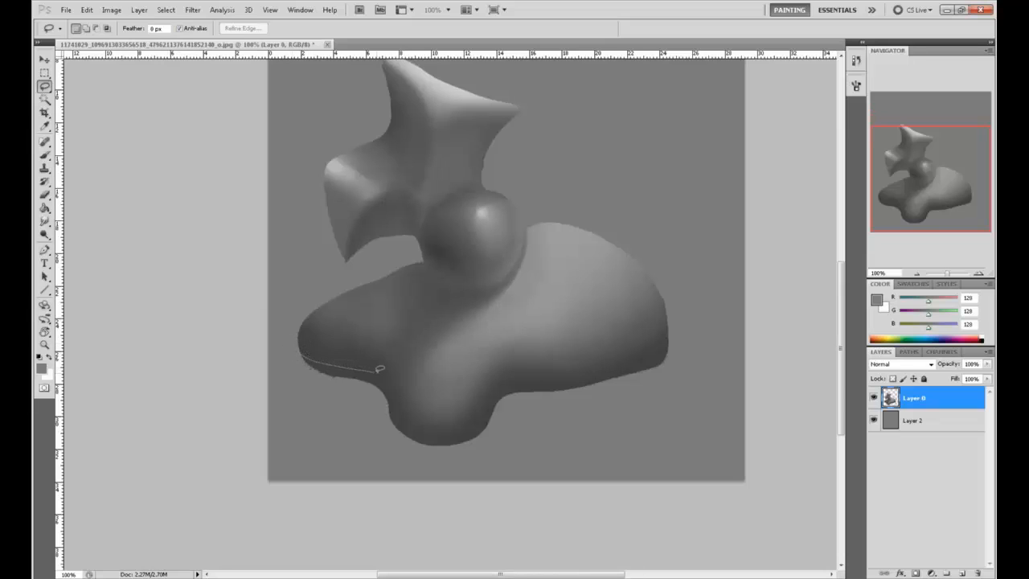
{"action": "left_click_drag", "start_coordinate": [381, 424], "coordinate": [225, 321]}
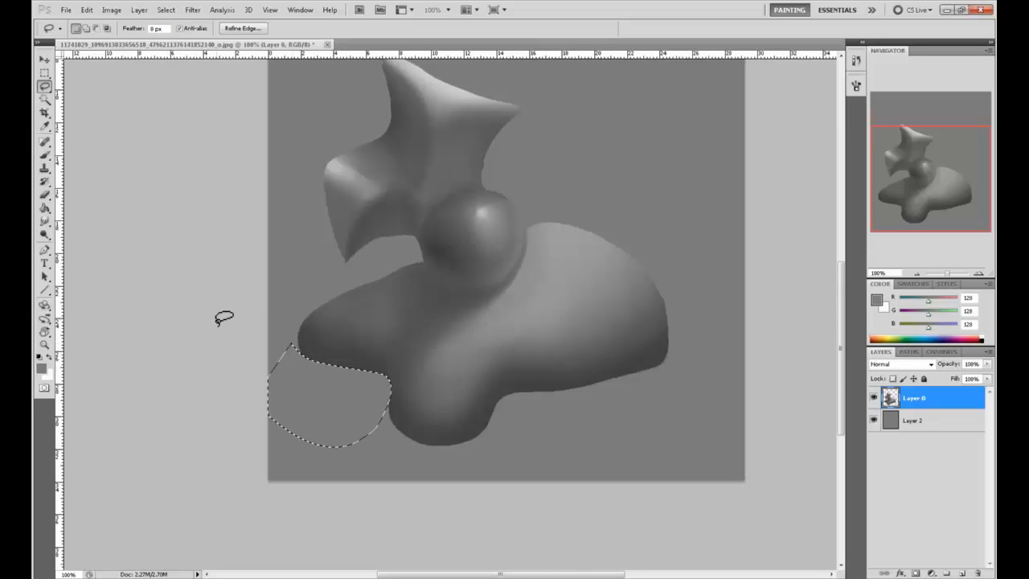
{"action": "left_click", "coordinate": [657, 368]}
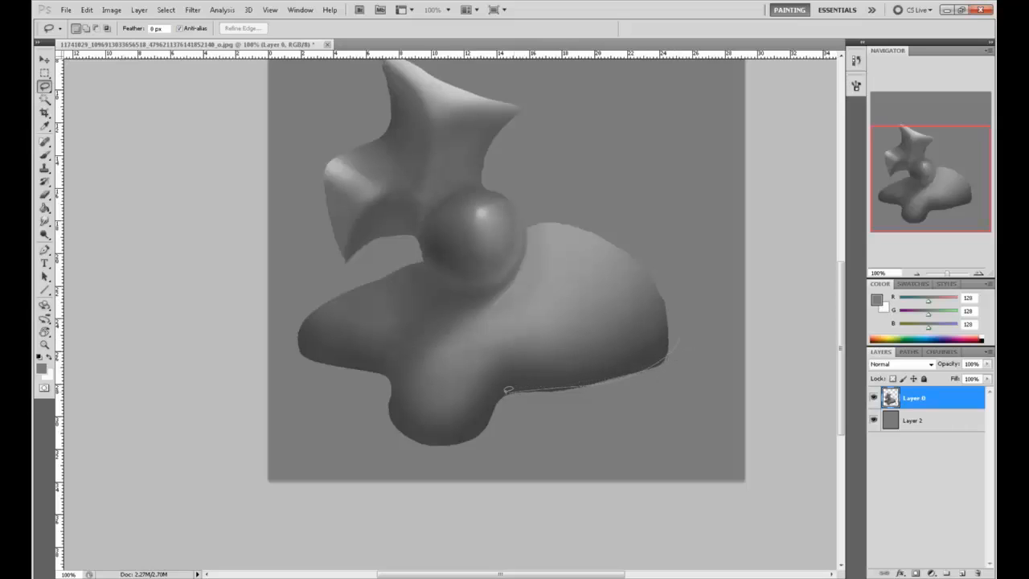
{"action": "left_click_drag", "start_coordinate": [675, 341], "coordinate": [680, 325]}
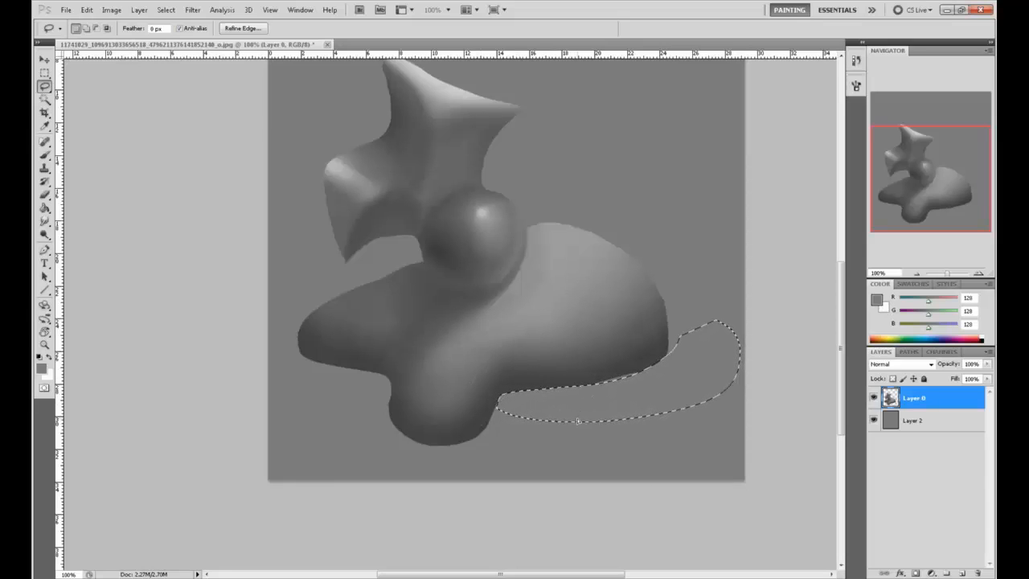
{"action": "left_click", "coordinate": [527, 439]}
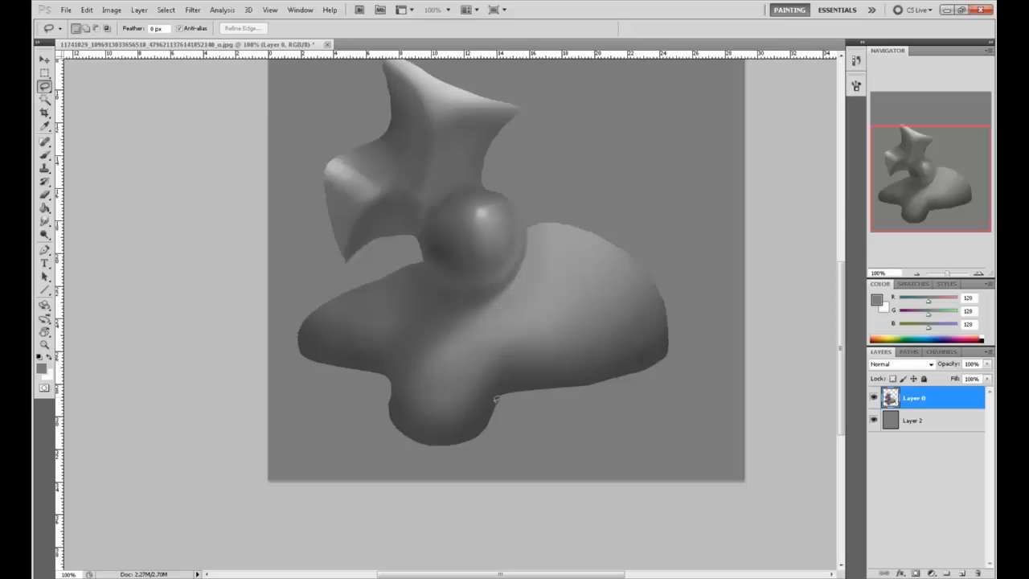
- Shorten the base's bottom lobe by cutting off its lower tip with a curved Lasso selection
{"action": "mouse_move", "coordinate": [496, 399]}
{"action": "left_mouse_down"}
{"action": "mouse_move", "coordinate": [494, 413]}
{"action": "mouse_move", "coordinate": [524, 398]}
{"action": "left_mouse_up"}
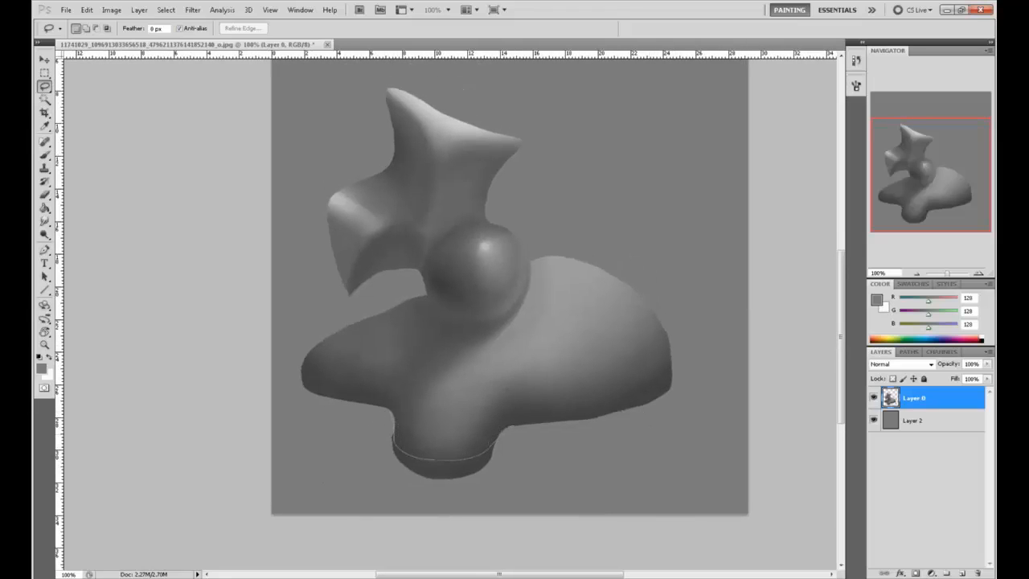
{"action": "left_click_drag", "start_coordinate": [368, 486], "coordinate": [338, 436]}
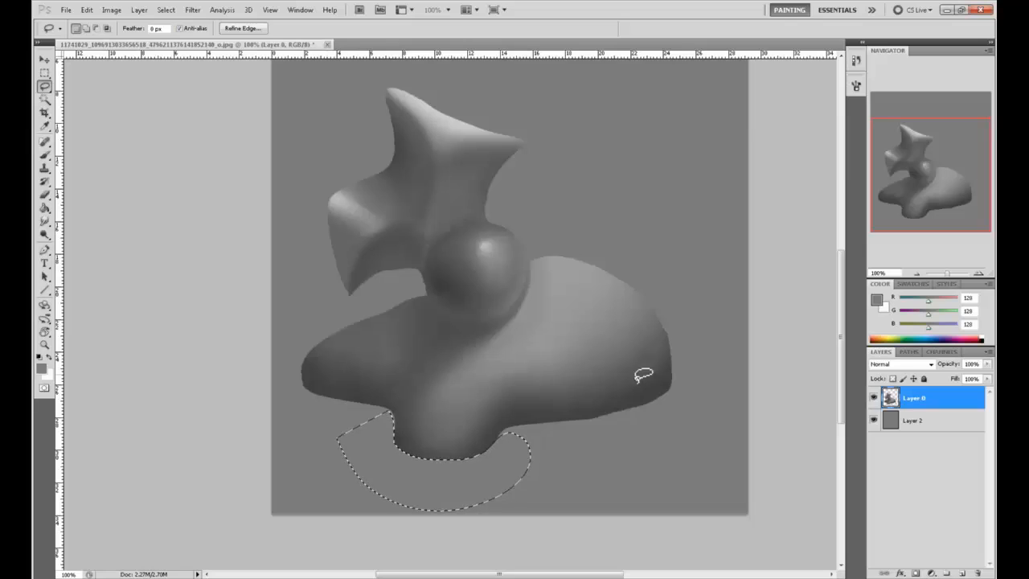
{"action": "key", "text": "ctrl+d"}
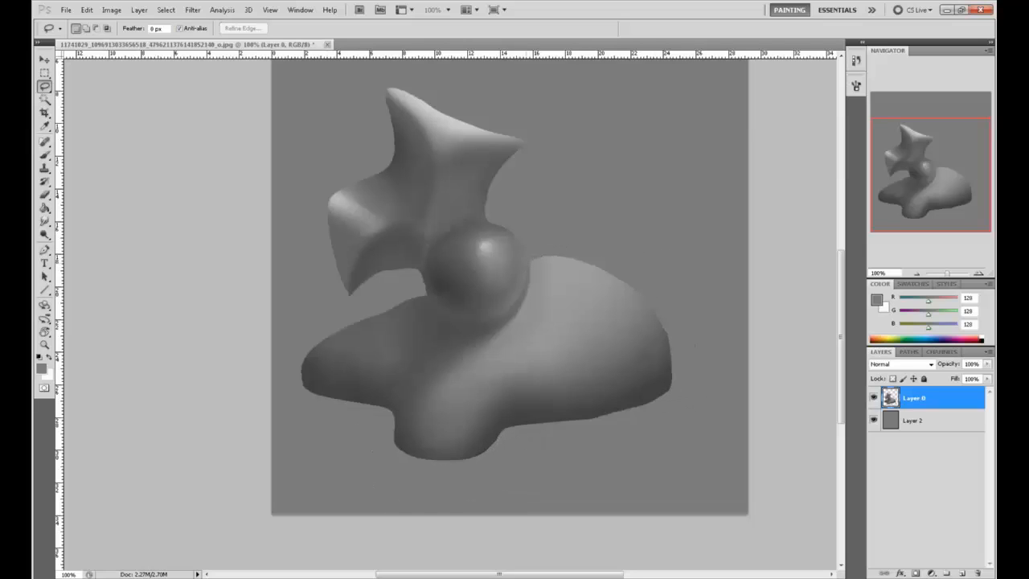
- Trim the base's upper-right edge along a smooth curve from beside the sphere down to the right corner
{"action": "left_click_drag", "start_coordinate": [531, 261], "coordinate": [590, 250]}
{"action": "key", "text": "ctrl+d"}
{"action": "left_click_drag", "start_coordinate": [661, 235], "coordinate": [570, 199]}
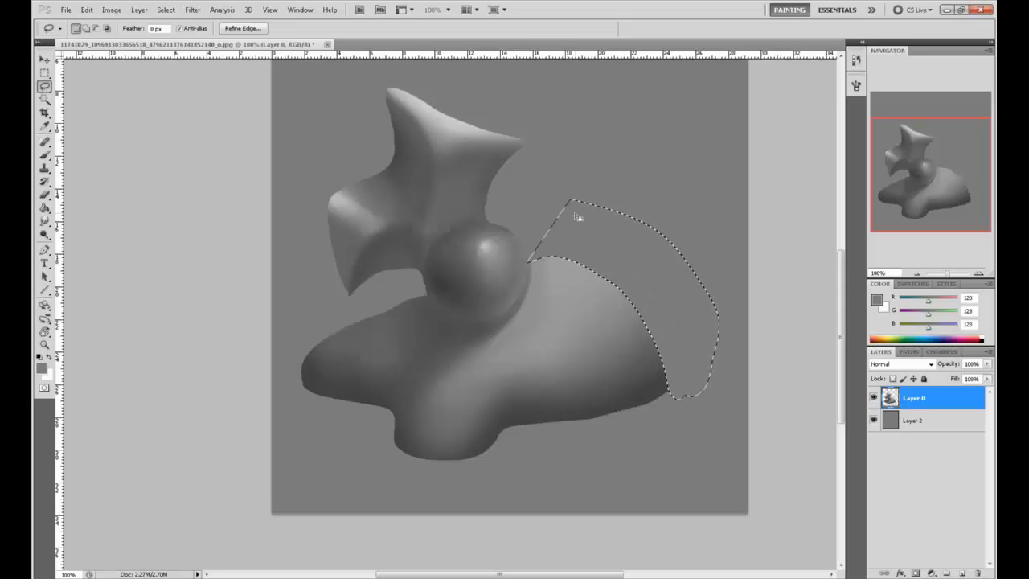
{"action": "key", "text": "ctrl+alt+z"}
{"action": "key", "text": "ctrl+d"}
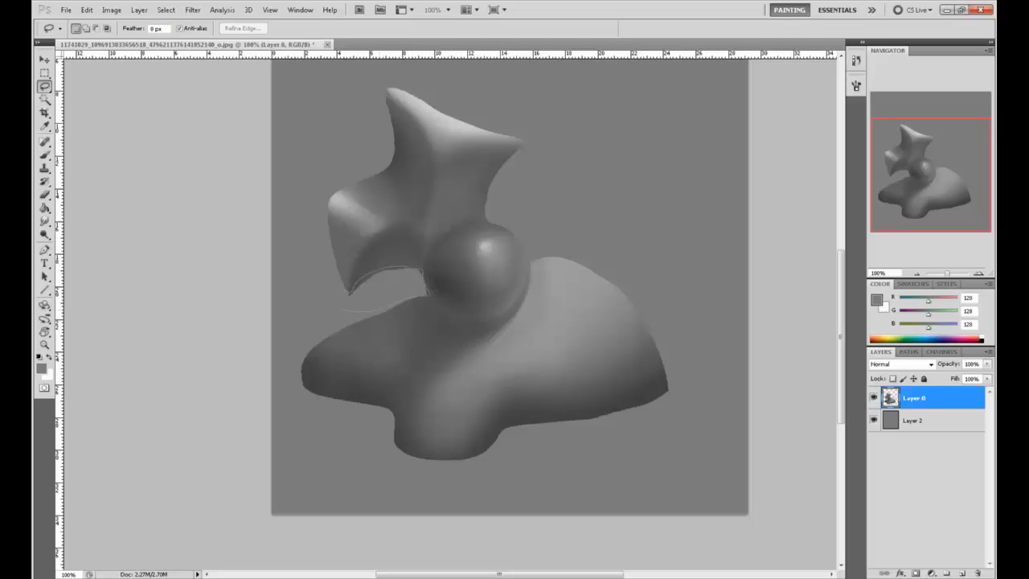
- Clean up the edges of the gap between the left horn and the base with a Lasso selection
{"action": "mouse_move", "coordinate": [346, 291]}
{"action": "left_mouse_down"}
{"action": "mouse_move", "coordinate": [422, 273]}
{"action": "mouse_move", "coordinate": [430, 311]}
{"action": "left_mouse_up"}
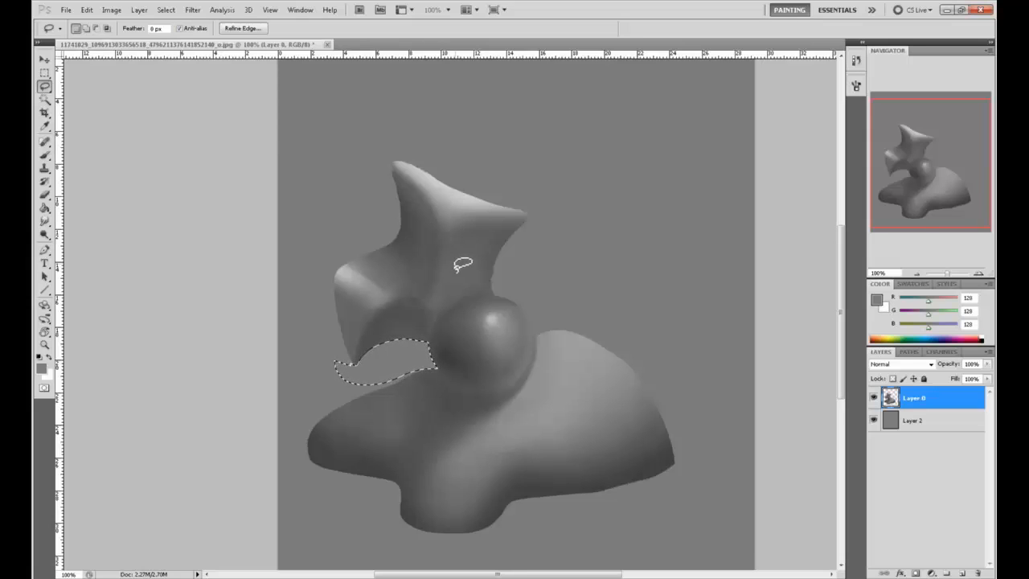
{"action": "key", "text": "ctrl+d"}
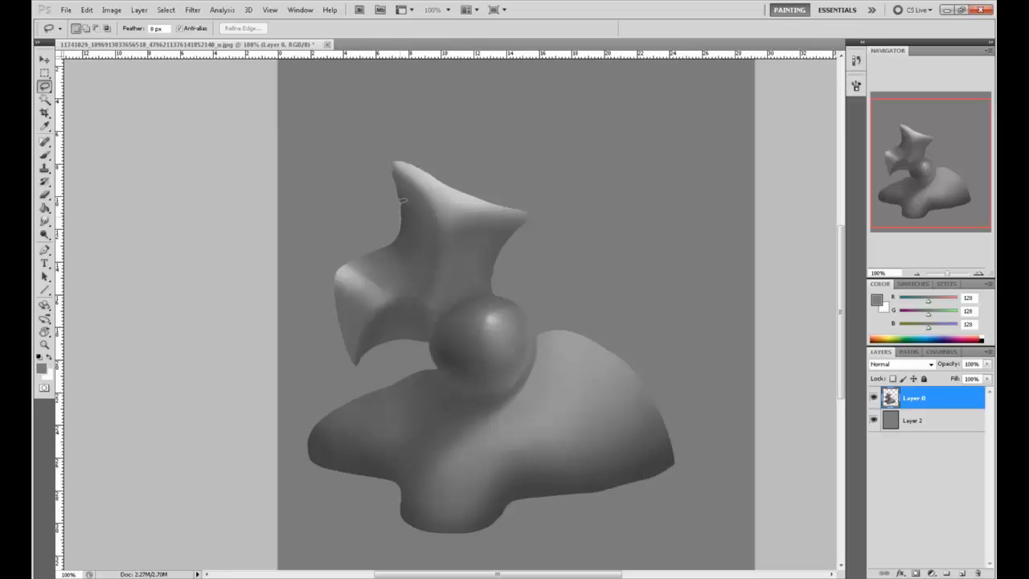
- Smooth the left edge of the top horn and select along the upper edge of the left horn with the Lasso
{"action": "left_click_drag", "start_coordinate": [383, 150], "coordinate": [394, 162]}
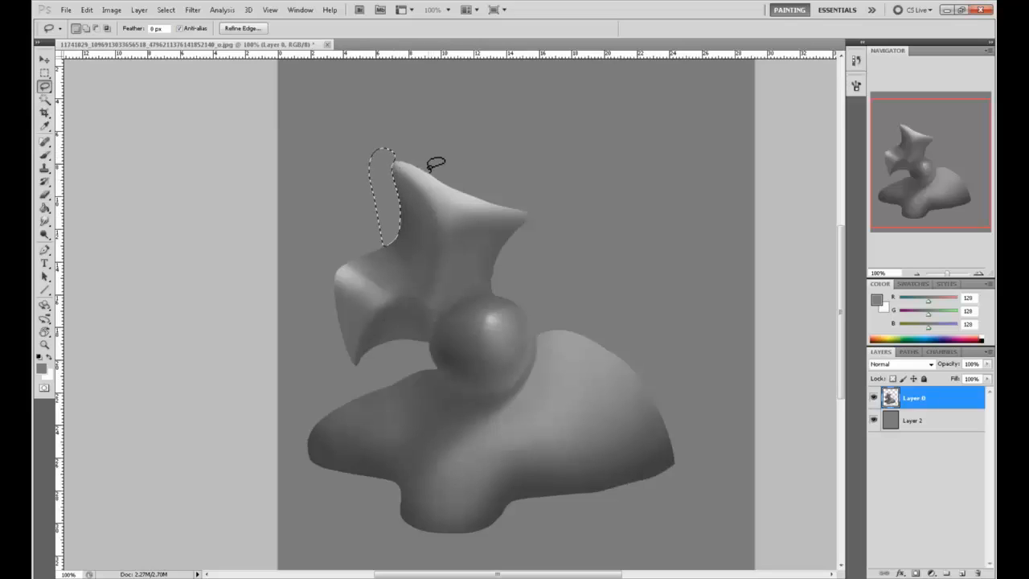
{"action": "key", "text": "ctrl+d"}
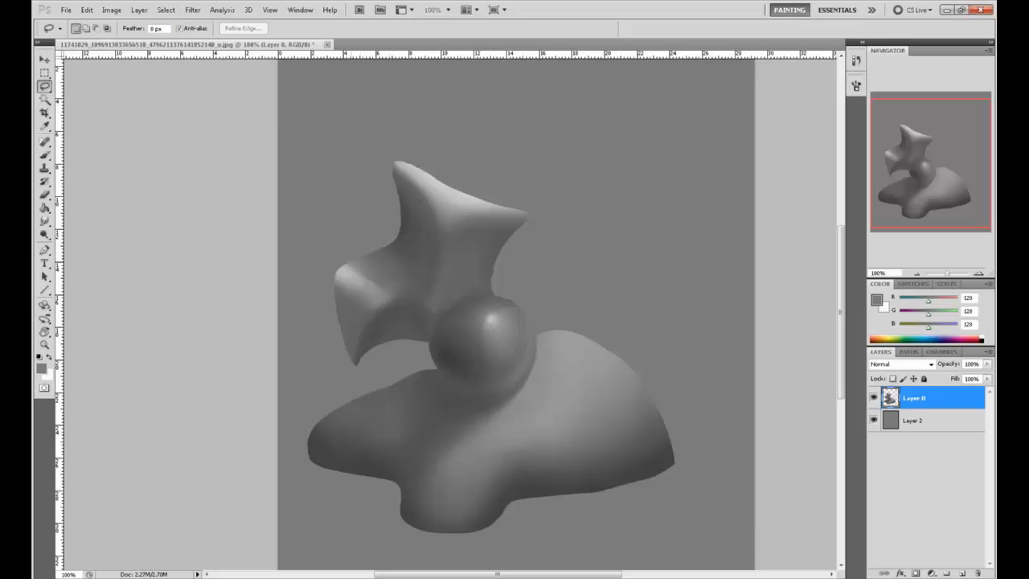
{"action": "left_click_drag", "start_coordinate": [316, 285], "coordinate": [392, 200]}
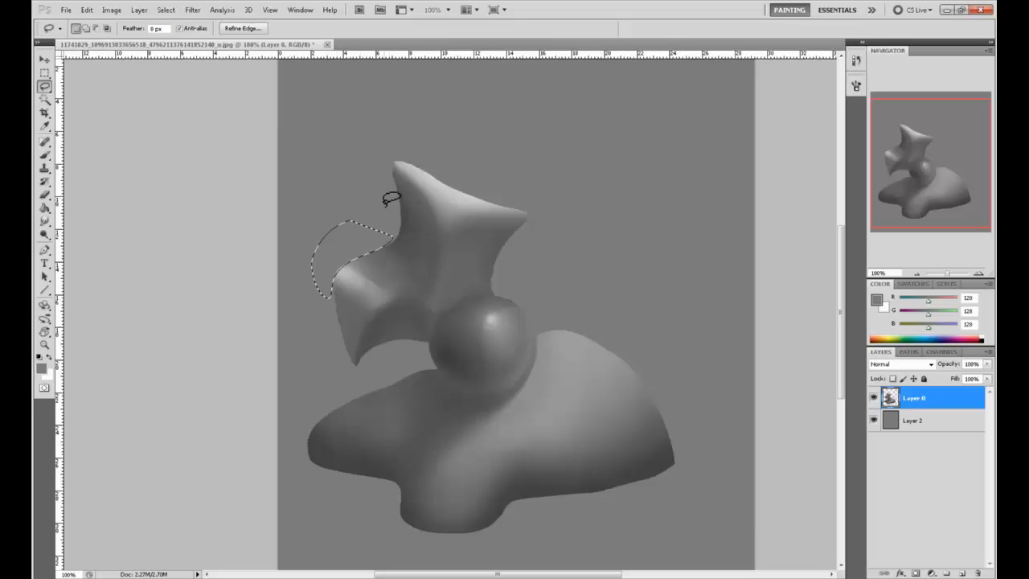
- Clean up the inner corner between the left and top horns and the top horn's left edge with Lasso selections
{"action": "key", "text": "ctrl+d"}
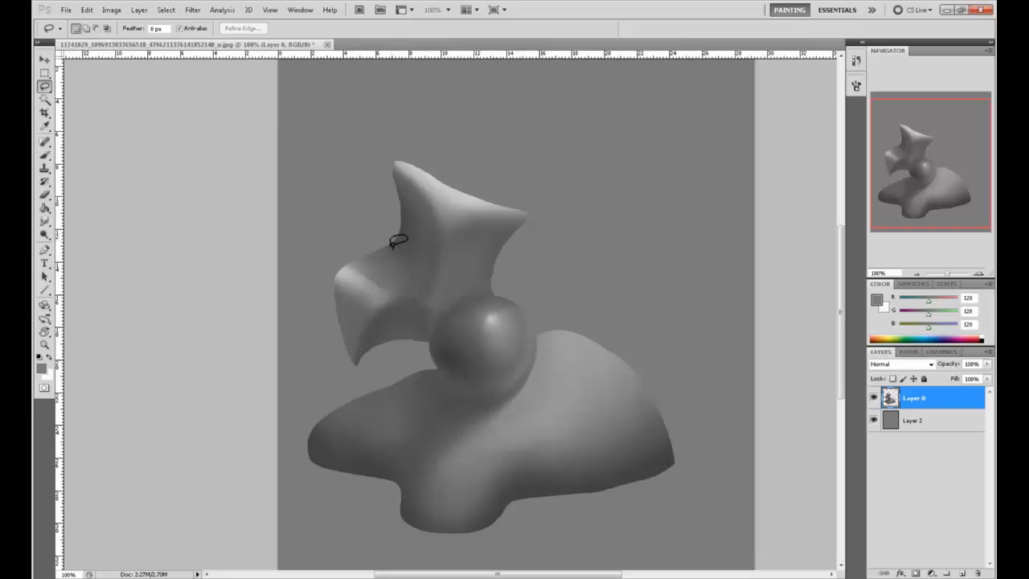
{"action": "left_click_drag", "start_coordinate": [404, 212], "coordinate": [401, 227]}
{"action": "key", "text": "ctrl+d"}
{"action": "left_click_drag", "start_coordinate": [398, 234], "coordinate": [402, 180]}
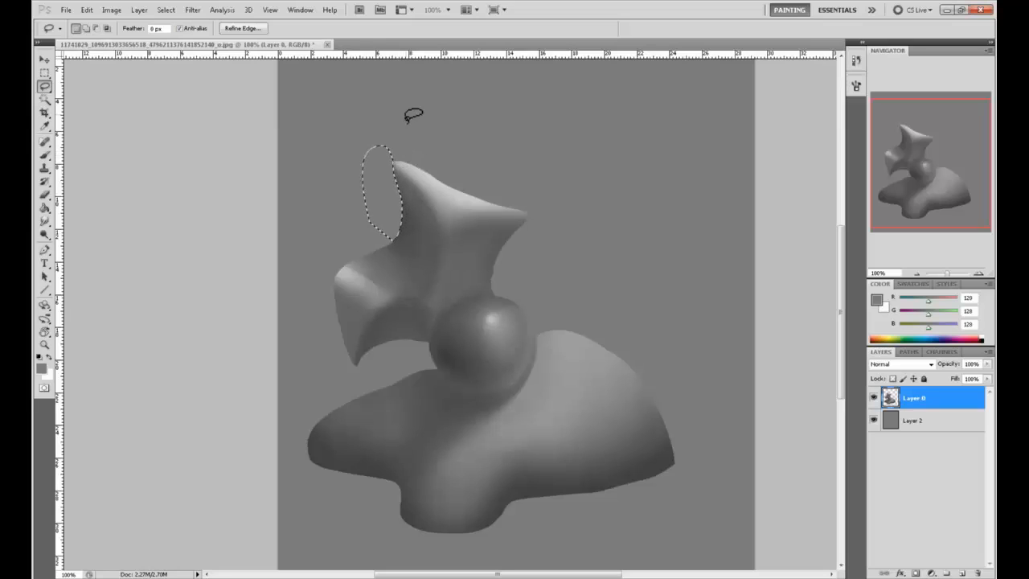
{"action": "key", "text": "ctrl+d"}
- Round the tip and upper edge of the top horn and clean up the notch above the sphere with Lasso selections
{"action": "left_click_drag", "start_coordinate": [391, 169], "coordinate": [445, 177]}
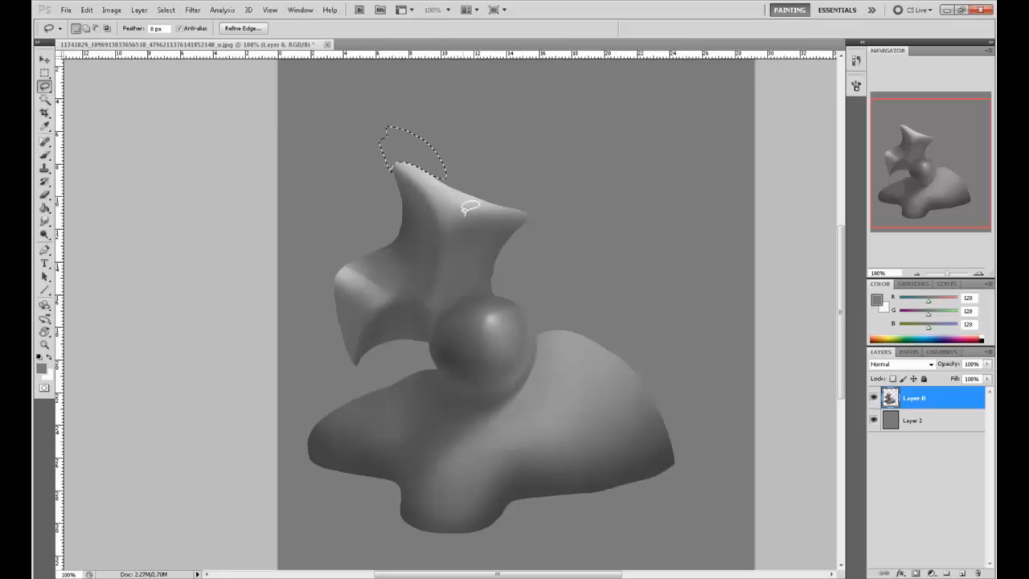
{"action": "key", "text": "ctrl+d"}
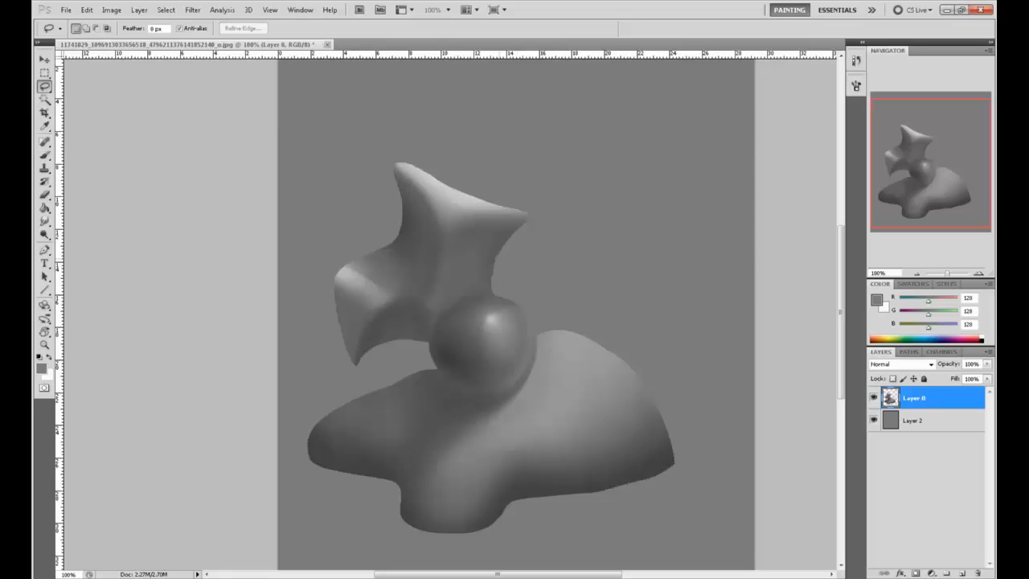
{"action": "key", "text": "ctrl+z"}
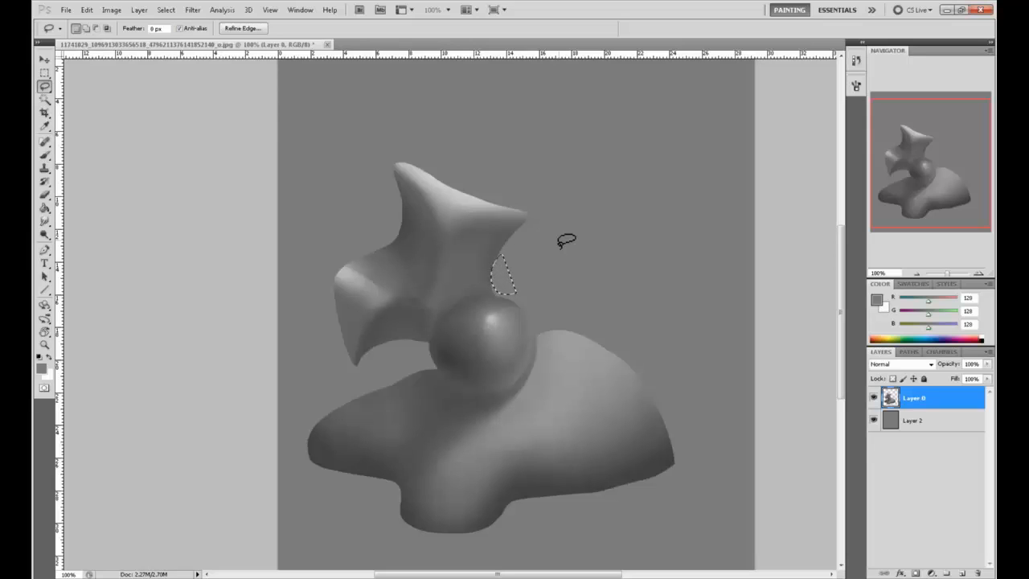
{"action": "left_click", "coordinate": [565, 241]}
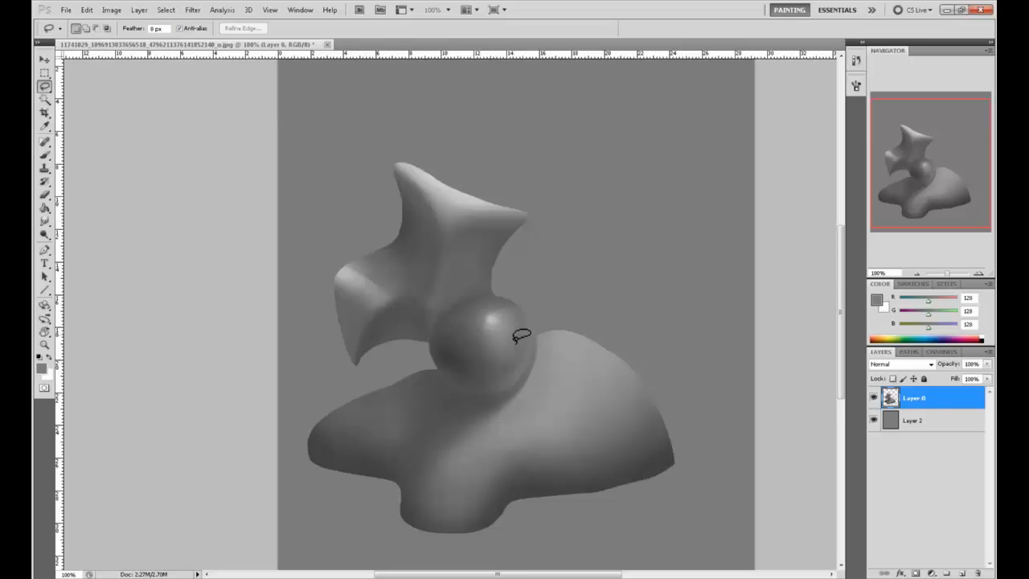
{"action": "key", "text": "ctrl+a"}
{"action": "key", "text": "v"}
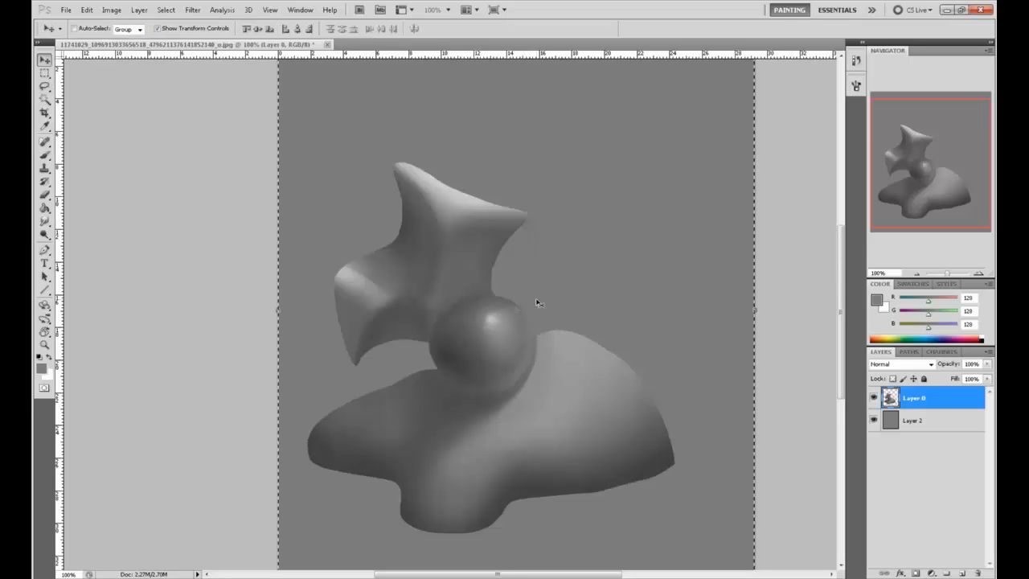
{"action": "left_click", "coordinate": [538, 303]}
{"action": "key", "text": "ctrl+d"}
- Blend the shading on the base's left and middle lobes with the Brush at 22% opacity, using greys sampled from the image
{"action": "key", "text": "ctrl+minus"}
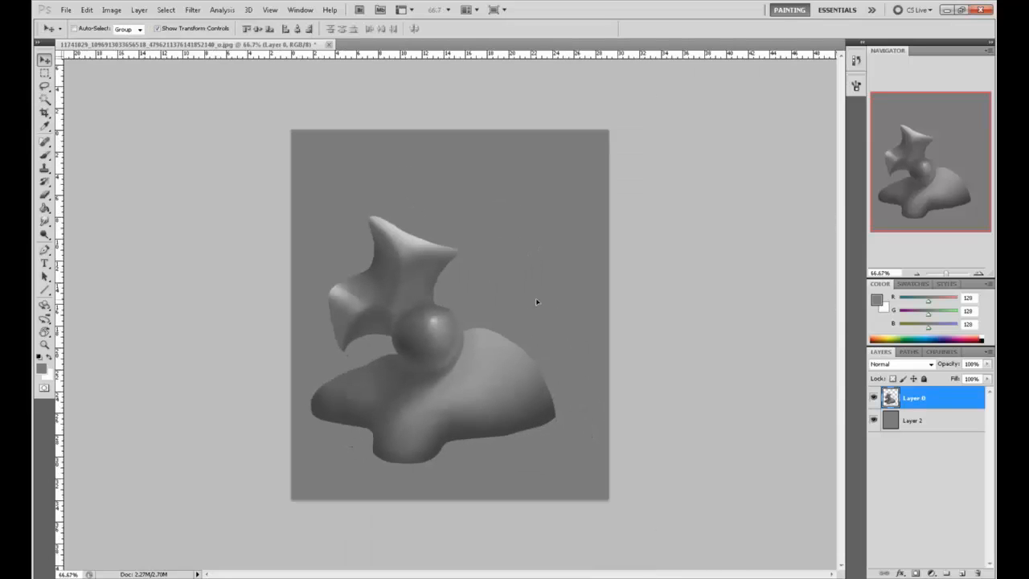
{"action": "key", "text": "b"}
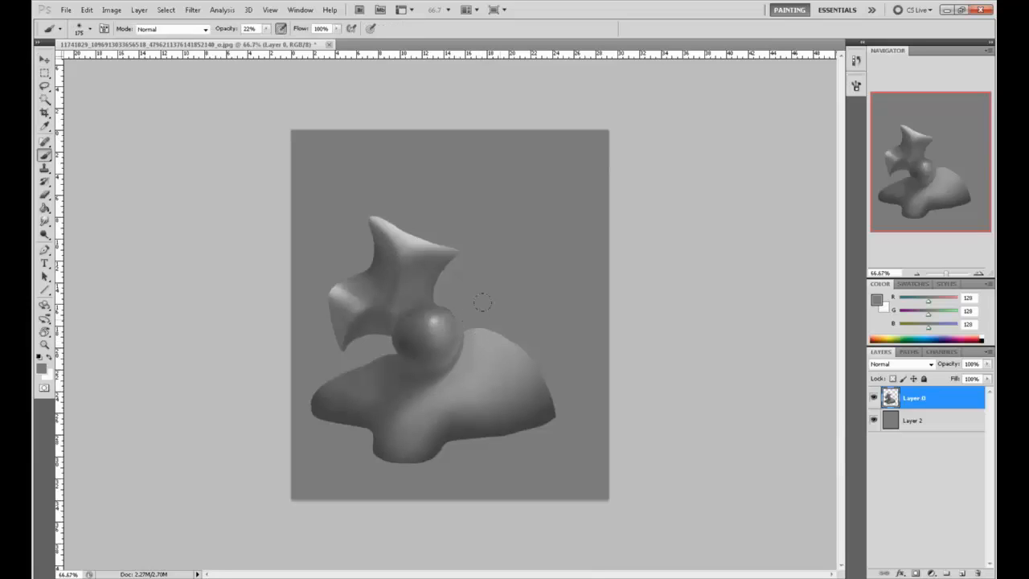
{"action": "left_click", "coordinate": [329, 426], "text": "alt"}
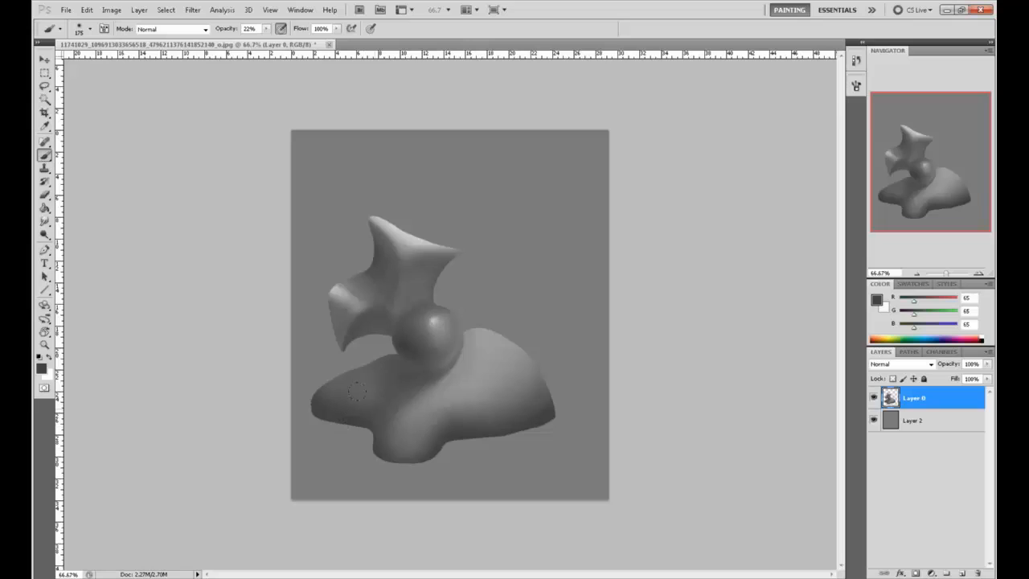
{"action": "left_click", "coordinate": [412, 425], "text": "alt"}
{"action": "left_click_drag", "start_coordinate": [412, 425], "coordinate": [395, 392]}
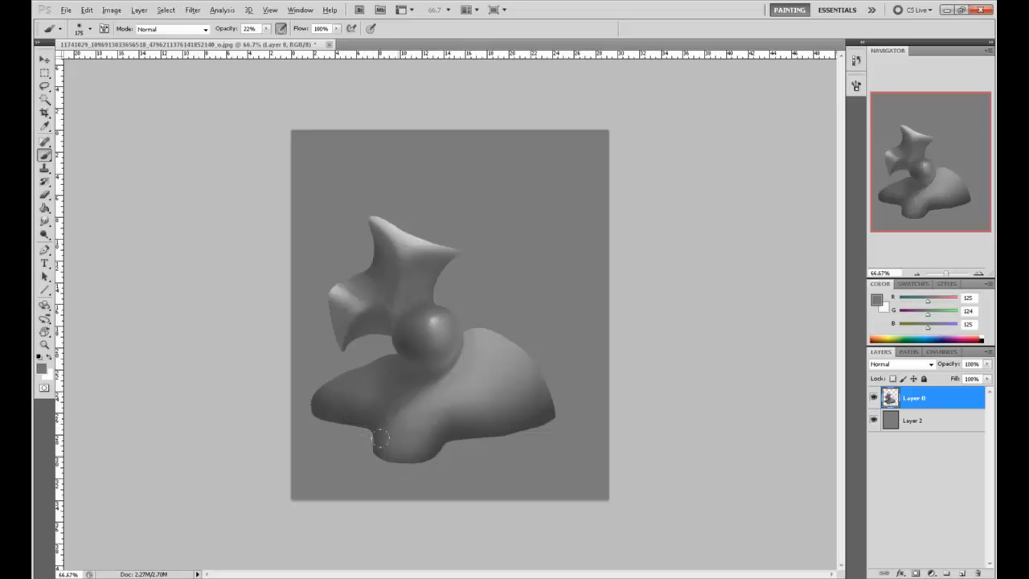
{"action": "left_click", "coordinate": [406, 341], "text": "alt"}
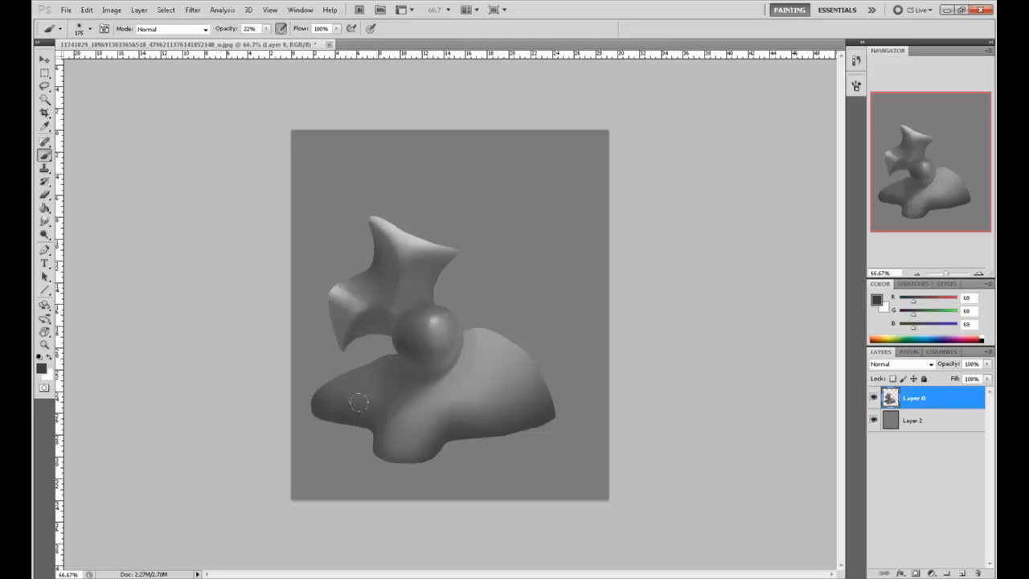
- Refine the shading along the underside of the base's left lobe with a smaller brush and a sampled grey
{"action": "key", "text": "bracketleft"}
{"action": "key", "text": "bracketleft"}
{"action": "key", "text": "bracketleft"}
{"action": "key", "text": "bracketleft"}
{"action": "left_click", "coordinate": [355, 416], "text": "alt"}
- Enlarge the brush to 300 px and soften the shading across the base's middle and right side with sampled greys
{"action": "key", "text": "bracketright"}
{"action": "key", "text": "bracketright"}
{"action": "key", "text": "bracketright"}
{"action": "key", "text": "bracketright"}
{"action": "key", "text": "bracketright"}
{"action": "key", "text": "bracketright"}
{"action": "left_click", "coordinate": [477, 405], "text": "alt"}
{"action": "left_click", "coordinate": [502, 434], "text": "alt"}
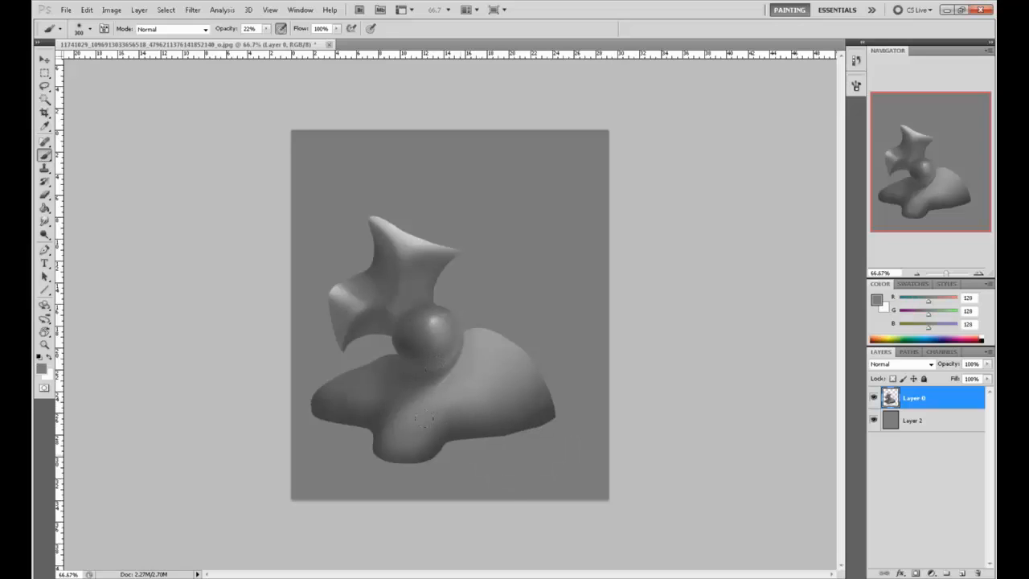
{"action": "left_click", "coordinate": [531, 402]}
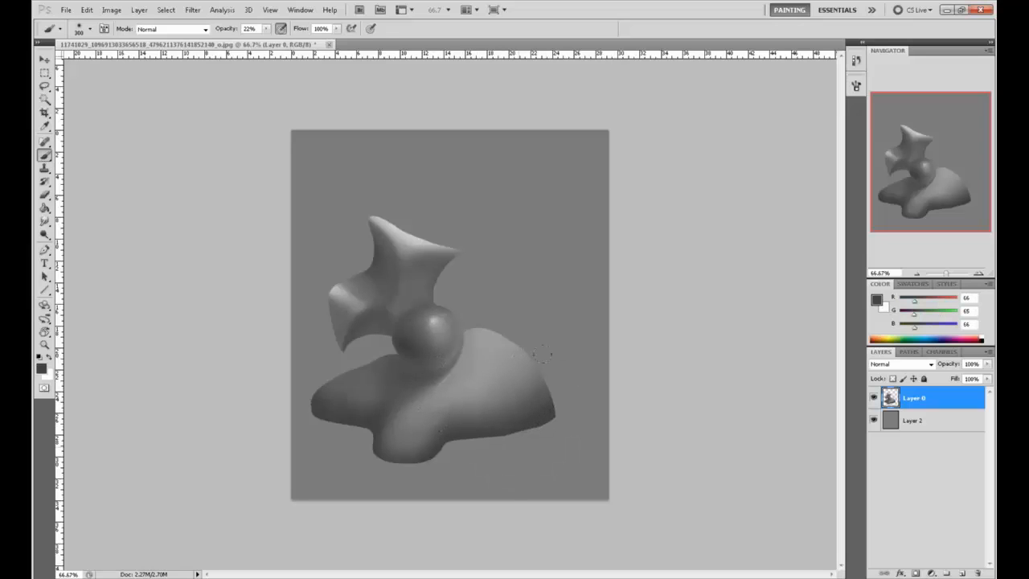
- Touch up the tones along the base's right and lower edges and the left lobe's rim with smaller brushes
{"action": "left_click", "coordinate": [574, 428], "text": "alt"}
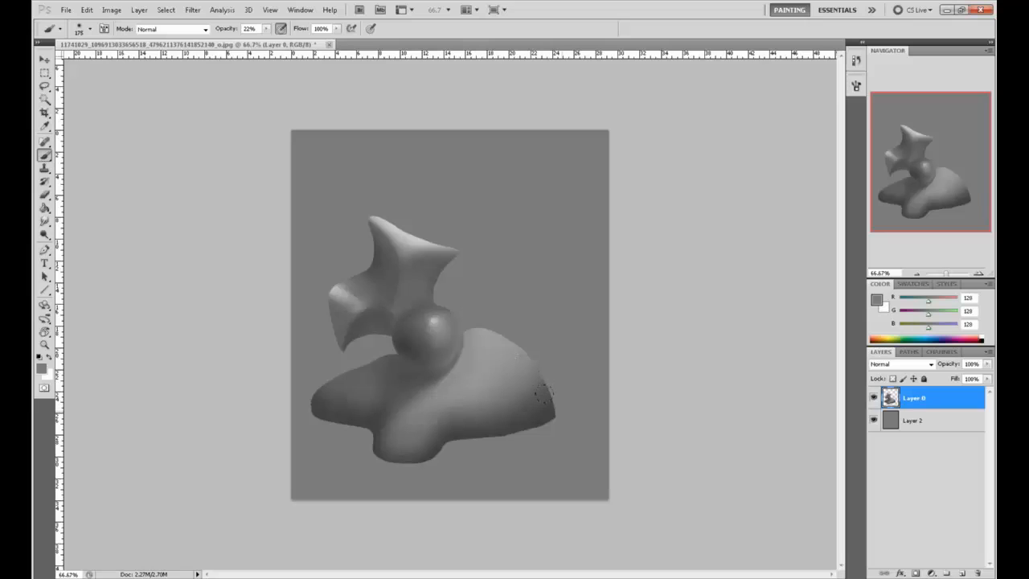
{"action": "left_click", "coordinate": [518, 424]}
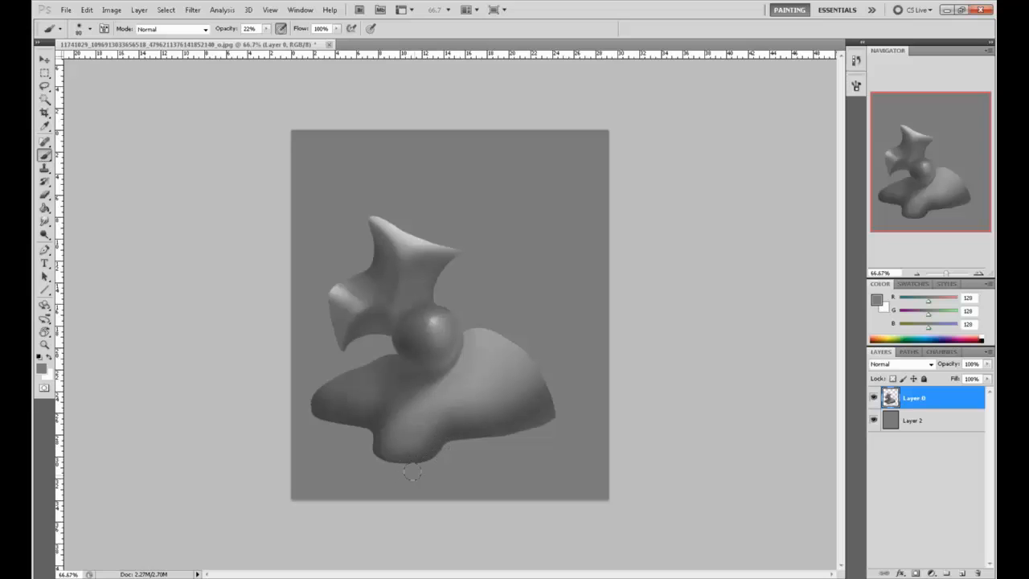
{"action": "left_click", "coordinate": [323, 416]}
{"action": "key", "text": "bracketright"}
{"action": "key", "text": "bracketright"}
- Set the foreground colour to dark grey 262626
{"action": "left_click", "coordinate": [381, 249], "text": "alt"}
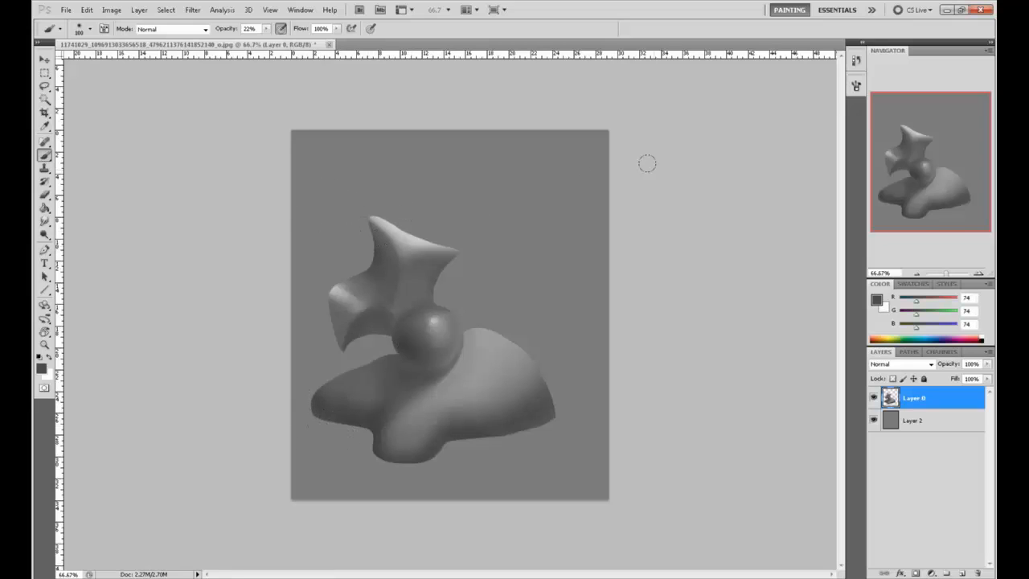
{"action": "left_click", "coordinate": [876, 299]}
{"action": "left_click", "coordinate": [616, 421]}
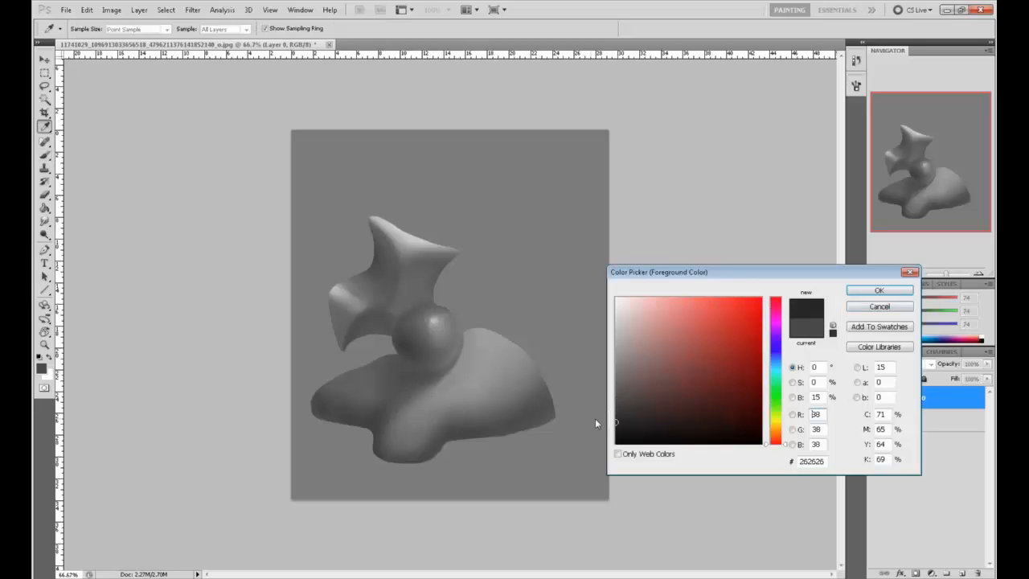
{"action": "left_click", "coordinate": [880, 291]}
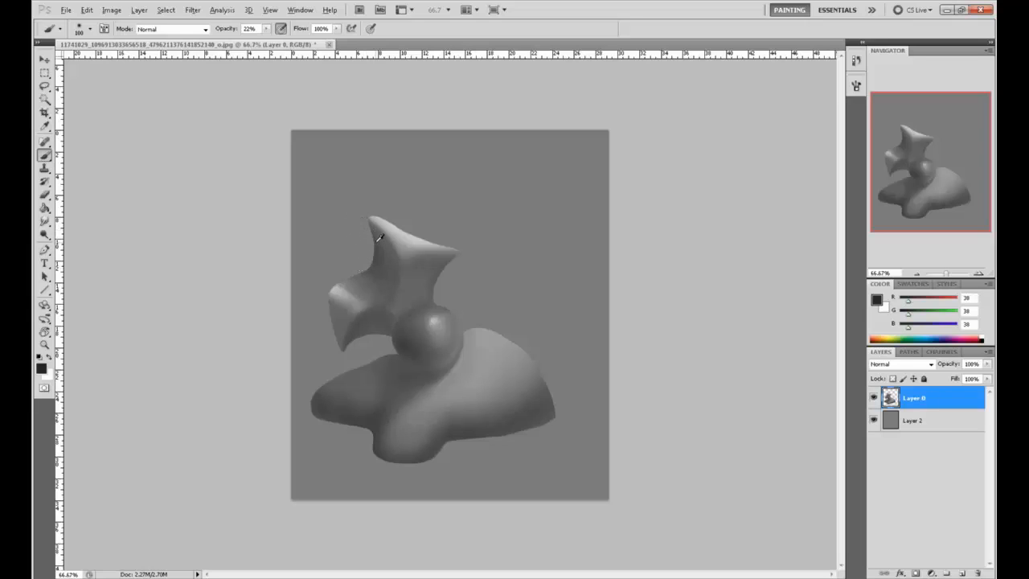
- Rework the shading on the left horn and the left side of the top horn with sampled greys
{"action": "key", "text": "alt"}
{"action": "mouse_move", "coordinate": [337, 285]}
{"action": "left_mouse_down"}
{"action": "mouse_move", "coordinate": [337, 311]}
{"action": "mouse_move", "coordinate": [363, 310]}
{"action": "left_mouse_up"}
{"action": "key", "text": "ctrl+z"}
{"action": "left_click", "coordinate": [336, 277], "text": "alt"}
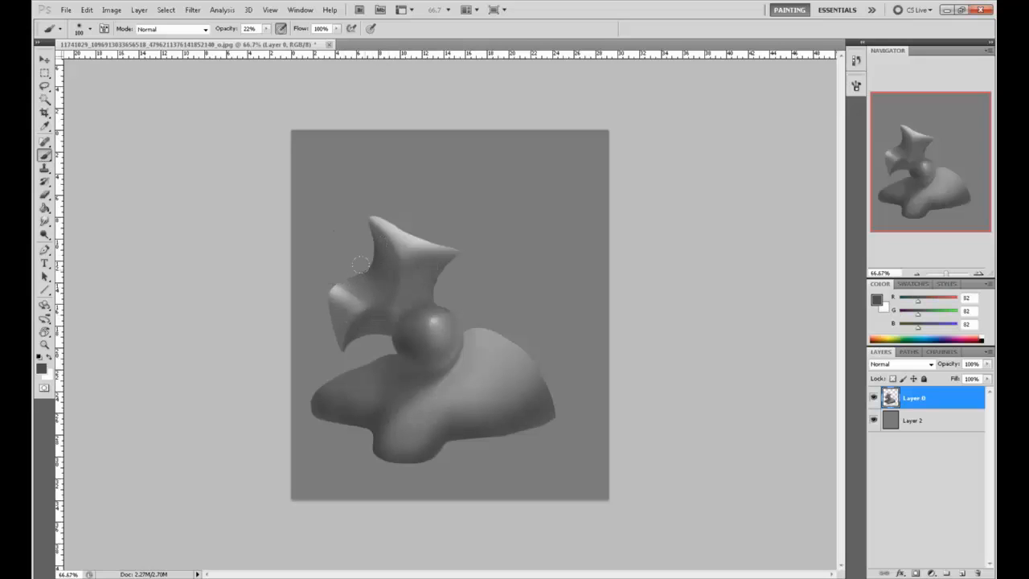
{"action": "mouse_move", "coordinate": [379, 254]}
{"action": "left_mouse_down"}
{"action": "mouse_move", "coordinate": [414, 237]}
{"action": "mouse_move", "coordinate": [394, 233]}
{"action": "mouse_move", "coordinate": [402, 238]}
{"action": "left_mouse_up"}
- Sample a light grey from the left horn's highlight and refine the shading from the neck to the horn's lower tip
{"action": "left_click", "coordinate": [338, 286], "text": "alt"}
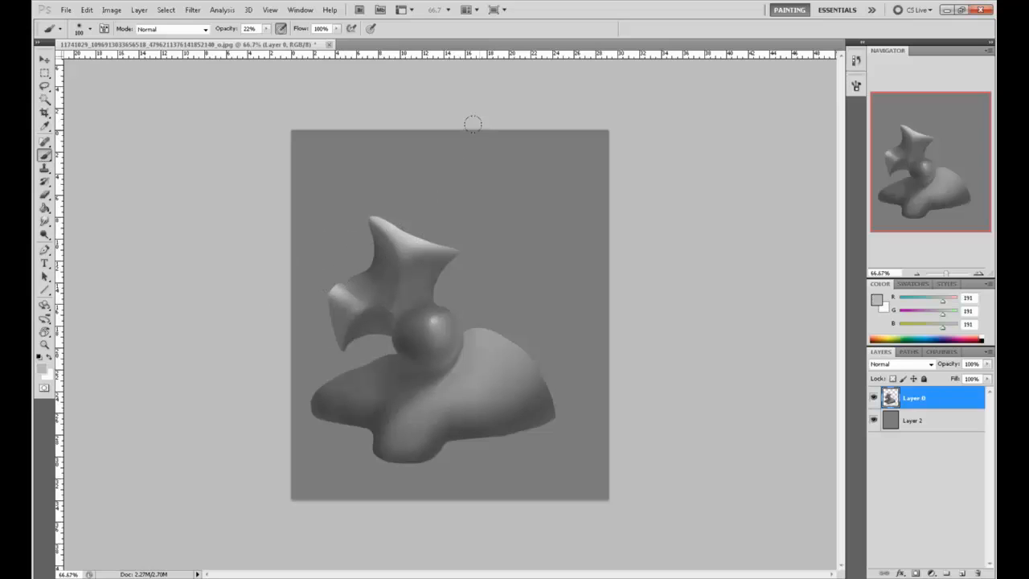
{"action": "mouse_move", "coordinate": [340, 342]}
{"action": "left_mouse_down"}
{"action": "mouse_move", "coordinate": [476, 153]}
{"action": "mouse_move", "coordinate": [347, 332]}
{"action": "left_mouse_up"}
{"action": "mouse_move", "coordinate": [399, 269]}
{"action": "left_mouse_down"}
{"action": "mouse_move", "coordinate": [340, 328]}
{"action": "mouse_move", "coordinate": [409, 244]}
{"action": "mouse_move", "coordinate": [341, 339]}
{"action": "left_mouse_up"}
- Blend the tones in the hollow between the left and top horns with greys sampled nearby
{"action": "left_click", "coordinate": [353, 277], "text": "alt"}
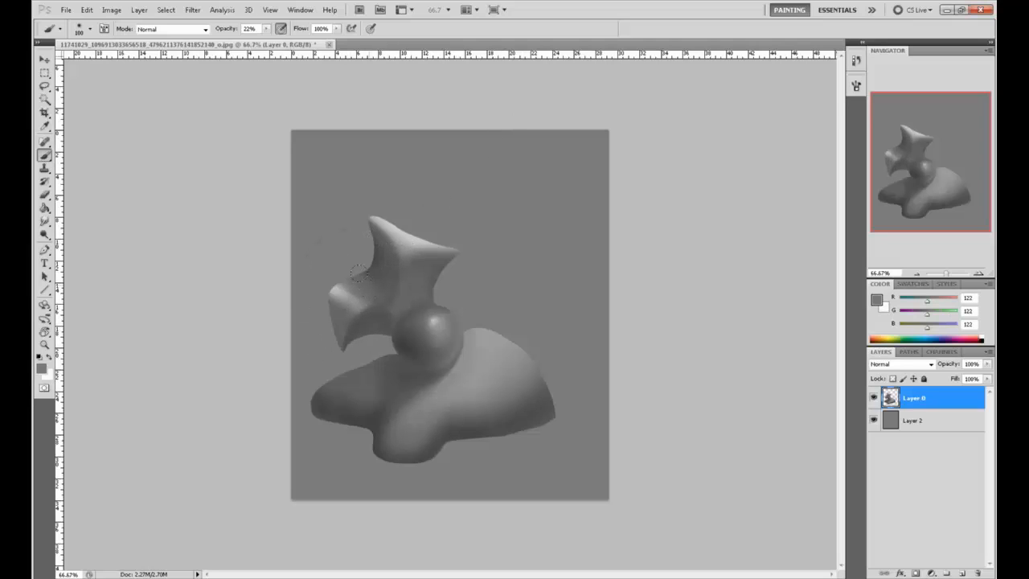
{"action": "left_click", "coordinate": [372, 279], "text": "alt"}
{"action": "left_click", "coordinate": [362, 269], "text": "alt"}
{"action": "left_click", "coordinate": [360, 272], "text": "alt"}
{"action": "left_click", "coordinate": [363, 283], "text": "alt"}
- Refine the highlight and the darker side of the left horn's tip with sampled light and dark greys
{"action": "left_click", "coordinate": [342, 284], "text": "alt"}
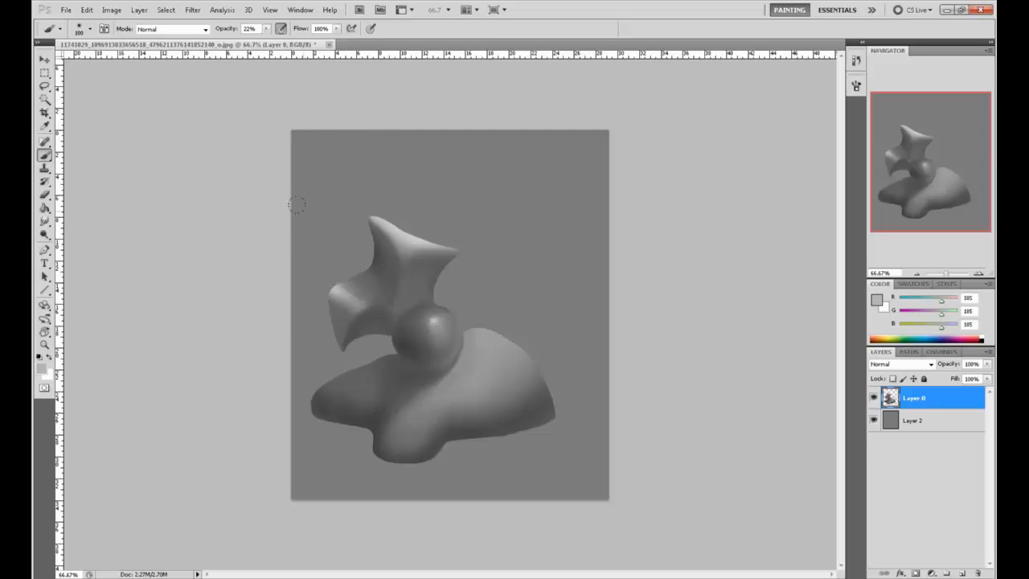
{"action": "left_click", "coordinate": [347, 293], "text": "alt"}
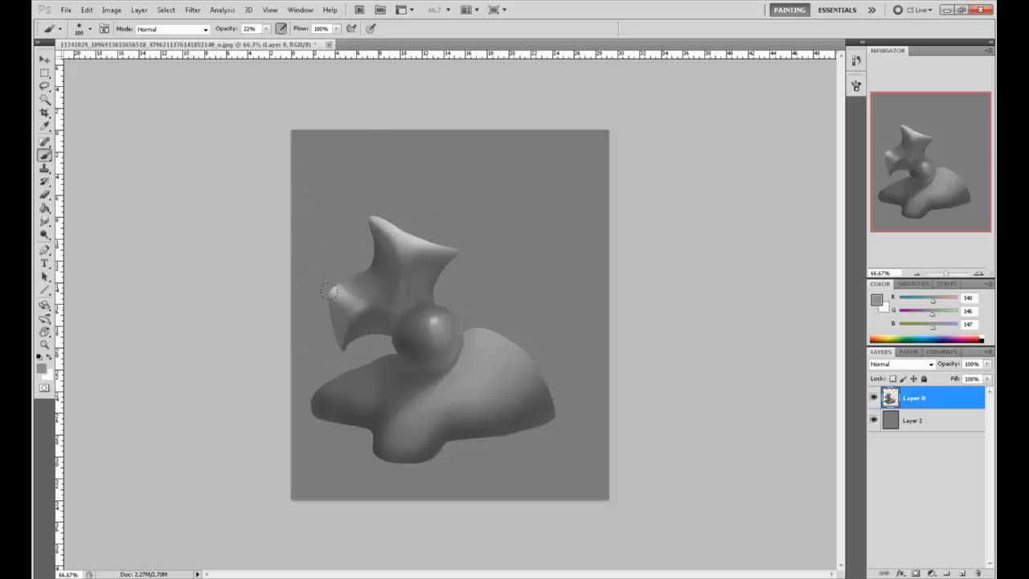
{"action": "left_click", "coordinate": [330, 291], "text": "alt"}
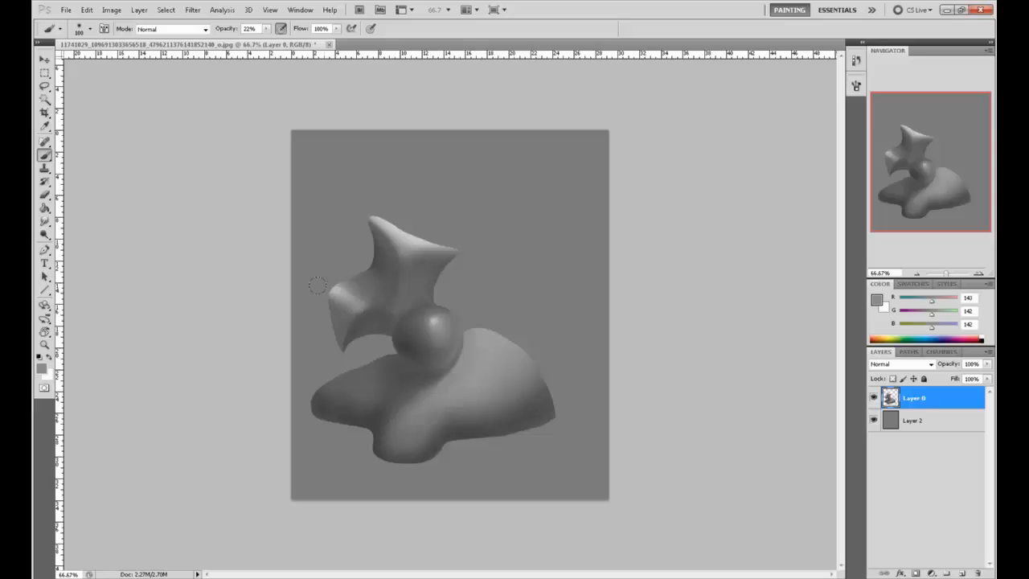
{"action": "left_click", "coordinate": [349, 323], "text": "alt"}
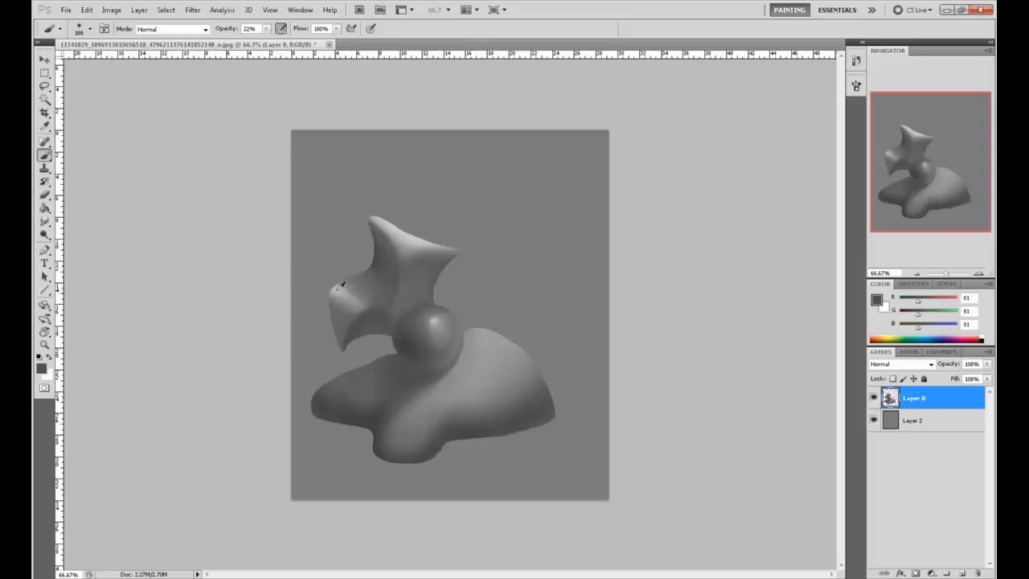
{"action": "left_click", "coordinate": [338, 291], "text": "alt"}
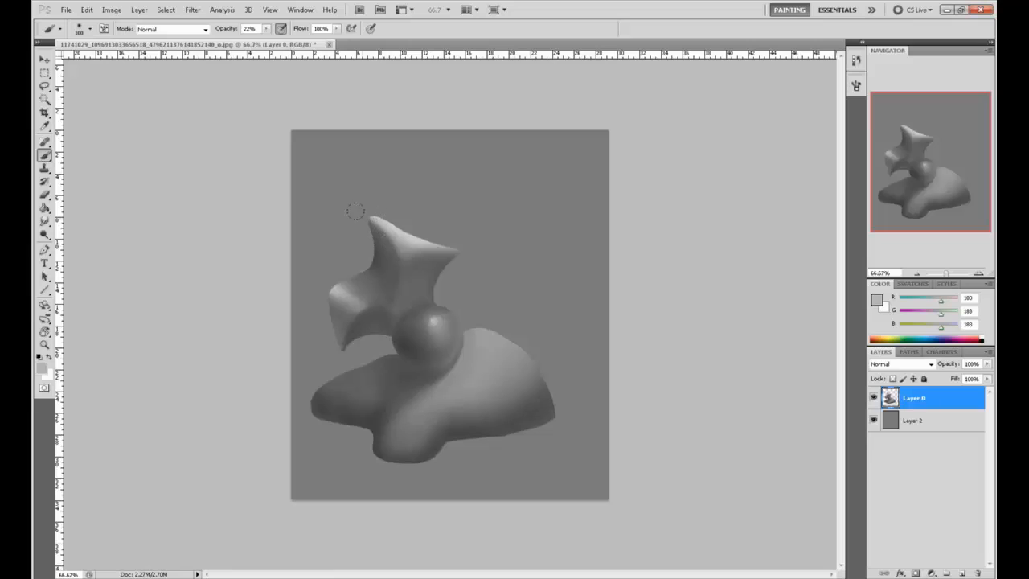
- Even out the shading on the neck and under the right horn with greys sampled from the neck and sphere
{"action": "left_click", "coordinate": [390, 289], "text": "alt"}
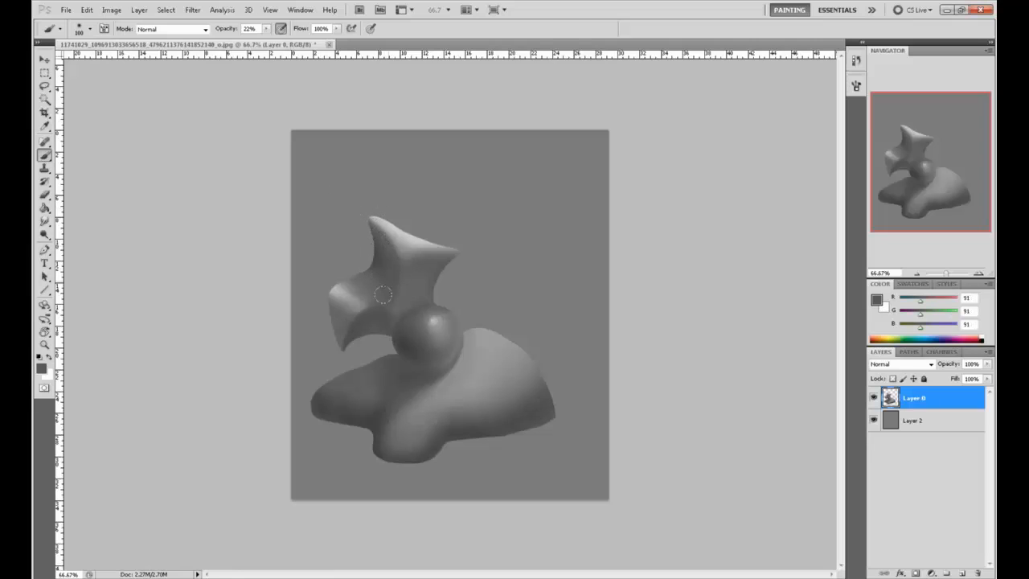
{"action": "left_click", "coordinate": [444, 275], "text": "alt"}
{"action": "left_click", "coordinate": [415, 323], "text": "alt"}
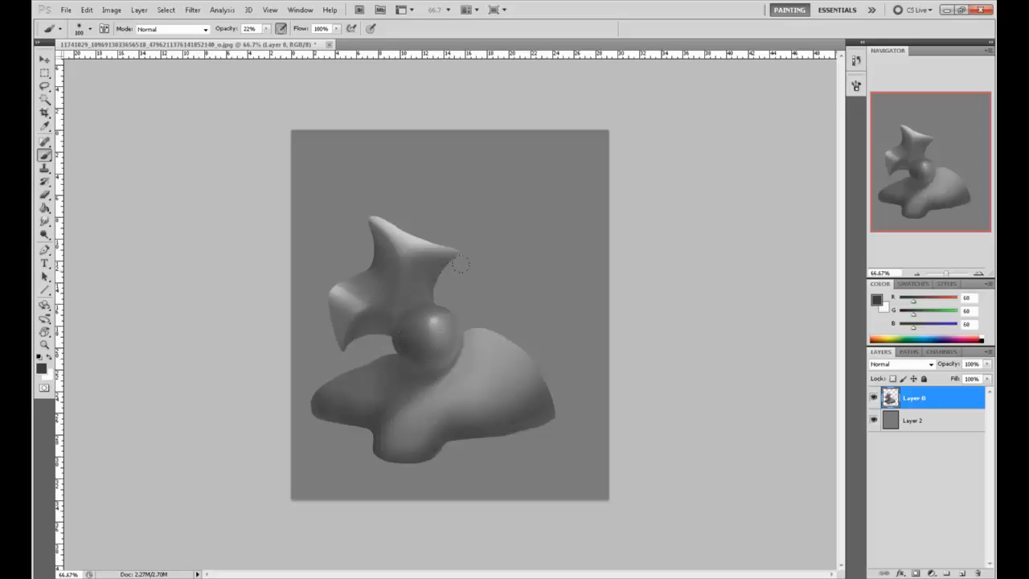
- Enlarge the brush to 200 px and deepen the shading on the base around the sphere with sampled dark greys
{"action": "left_click", "coordinate": [531, 400], "text": "alt"}
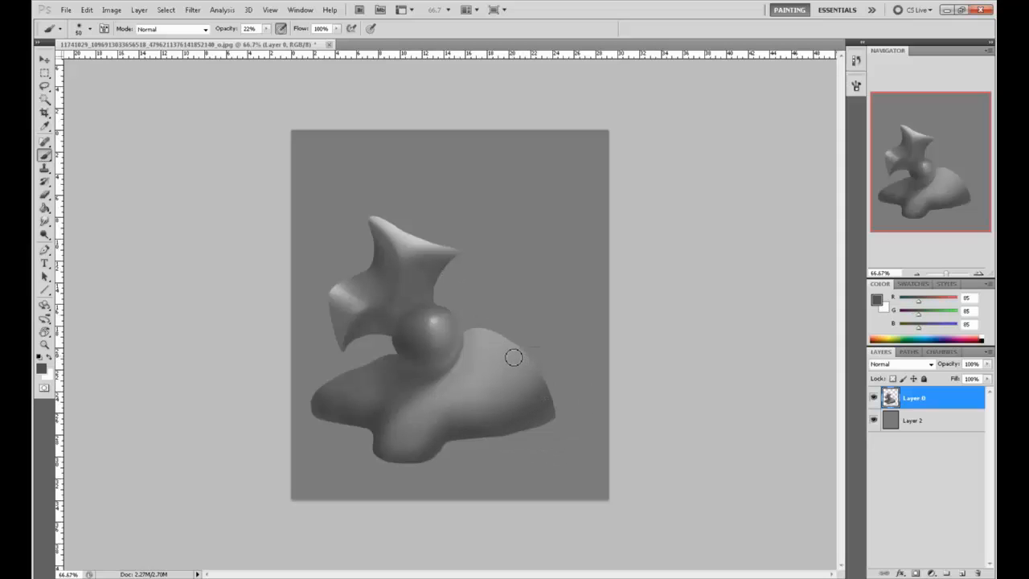
{"action": "key", "text": "bracketright"}
{"action": "key", "text": "bracketright"}
{"action": "key", "text": "bracketright"}
{"action": "mouse_move", "coordinate": [459, 321]}
{"action": "left_mouse_down"}
{"action": "mouse_move", "coordinate": [468, 336]}
{"action": "mouse_move", "coordinate": [403, 395]}
{"action": "left_mouse_up"}
{"action": "left_click", "coordinate": [499, 386], "text": "alt"}
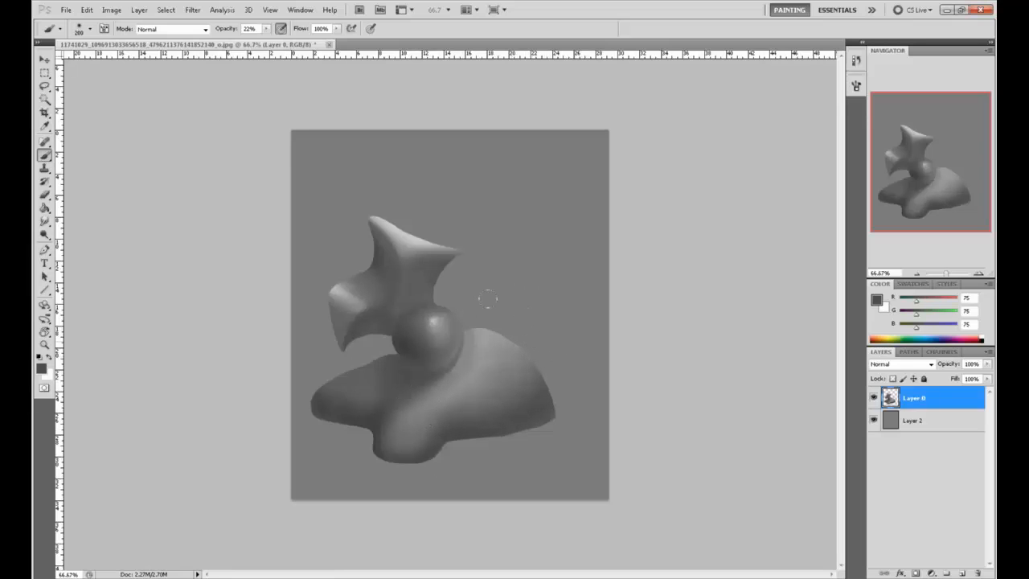
- Paint a bright highlight down the base's hump beside the sphere with light grey sampled from the top horn, at 75% opacity and 150 px
{"action": "left_click", "coordinate": [419, 231], "text": "alt"}
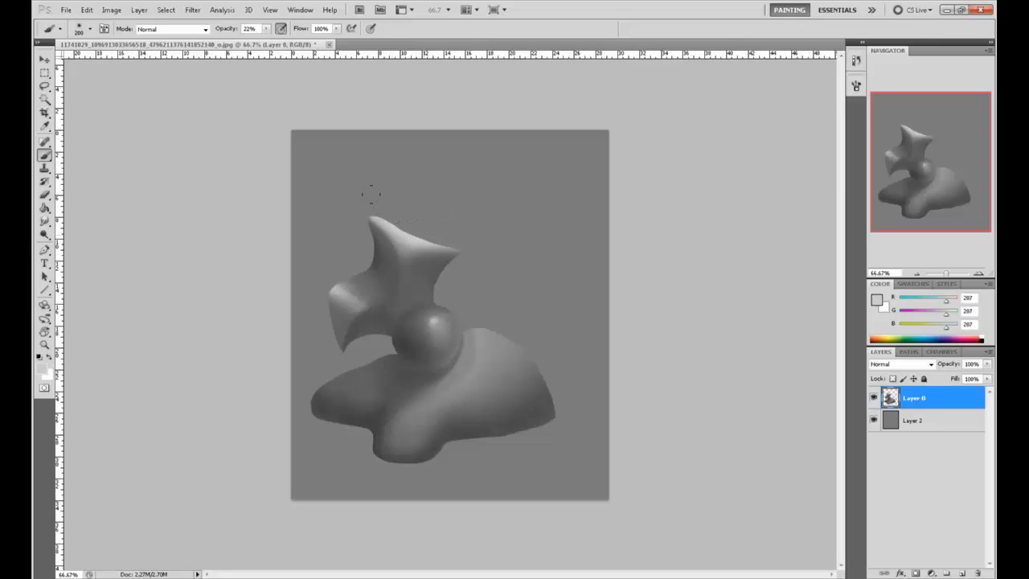
{"action": "left_click", "coordinate": [426, 226], "text": "alt"}
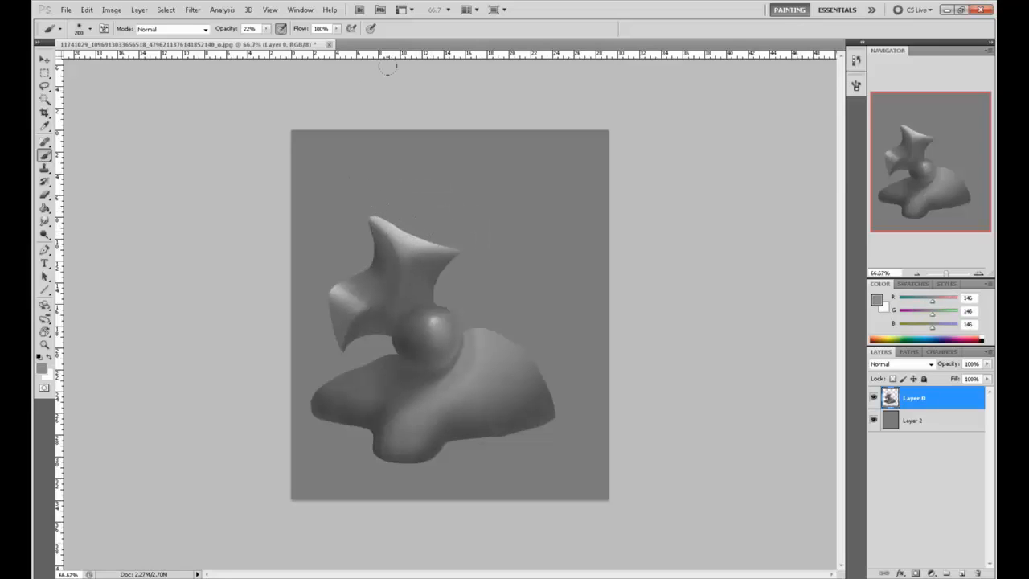
{"action": "left_click", "coordinate": [420, 231], "text": "alt"}
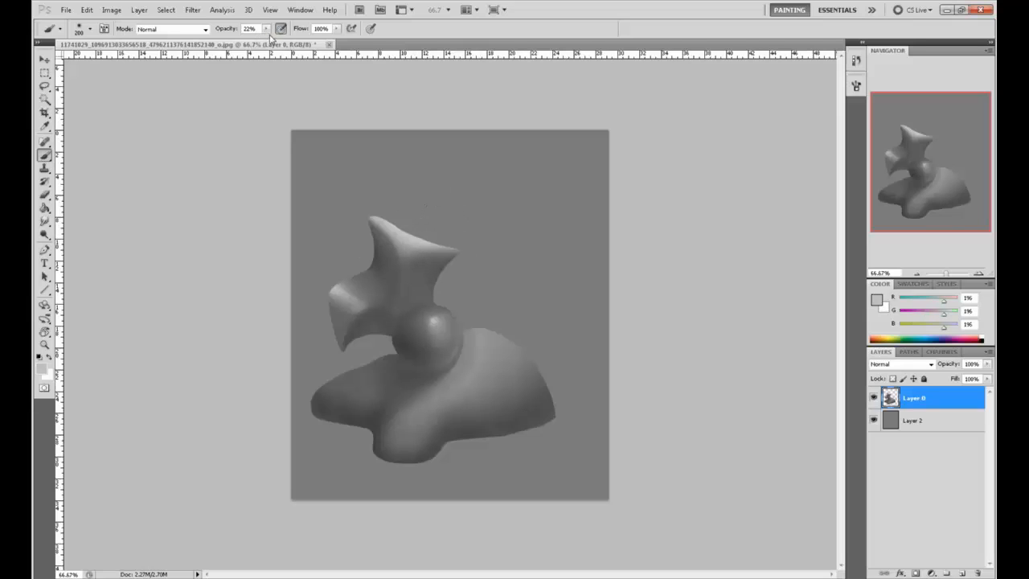
{"action": "key", "text": "7"}
{"action": "key", "text": "5"}
{"action": "key", "text": "bracketleft"}
{"action": "left_click_drag", "start_coordinate": [492, 344], "coordinate": [480, 380]}
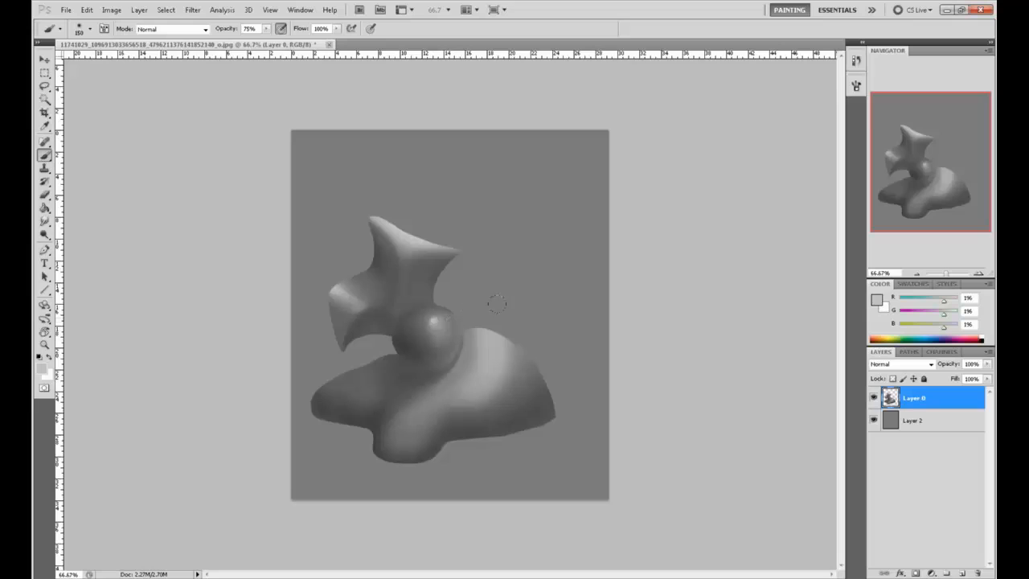
- Undo the last highlight stroke and repaint it more softly down the base's hump at 38% brush opacity
{"action": "key", "text": "ctrl+z"}
{"action": "key", "text": "3"}
{"action": "key", "text": "8"}
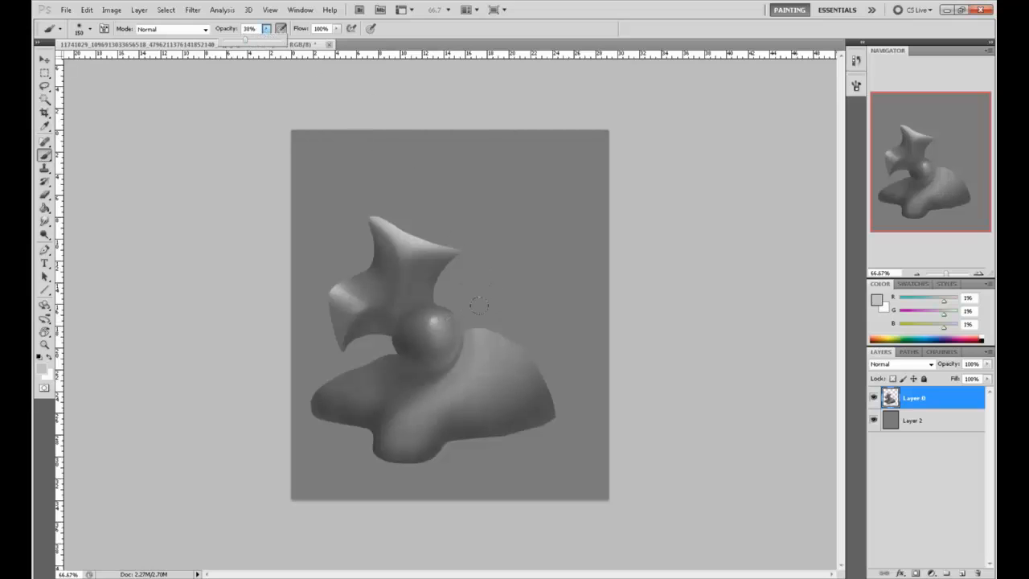
{"action": "mouse_move", "coordinate": [490, 336]}
{"action": "left_mouse_down"}
{"action": "mouse_move", "coordinate": [481, 378]}
{"action": "mouse_move", "coordinate": [458, 398]}
{"action": "left_mouse_up"}
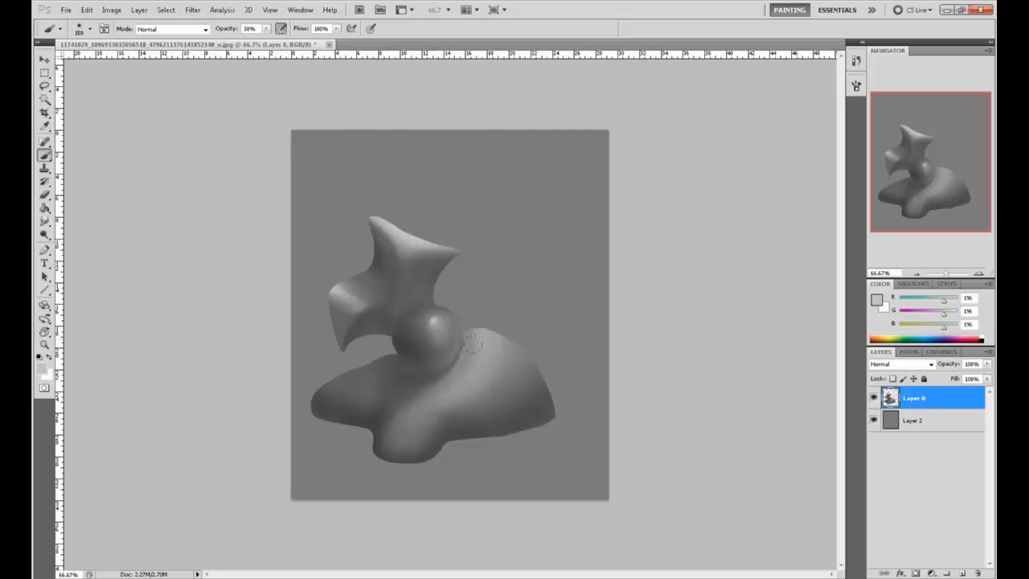
- Build up the highlight at the upper edge of the base's hump, varying the brush between 60 and 150 px
{"action": "key", "text": "bracketleft"}
{"action": "key", "text": "bracketright"}
{"action": "key", "text": "bracketright"}
{"action": "key", "text": "bracketright"}
{"action": "key", "text": "bracketleft"}
{"action": "key", "text": "bracketleft"}
{"action": "key", "text": "bracketleft"}
{"action": "key", "text": "bracketleft"}
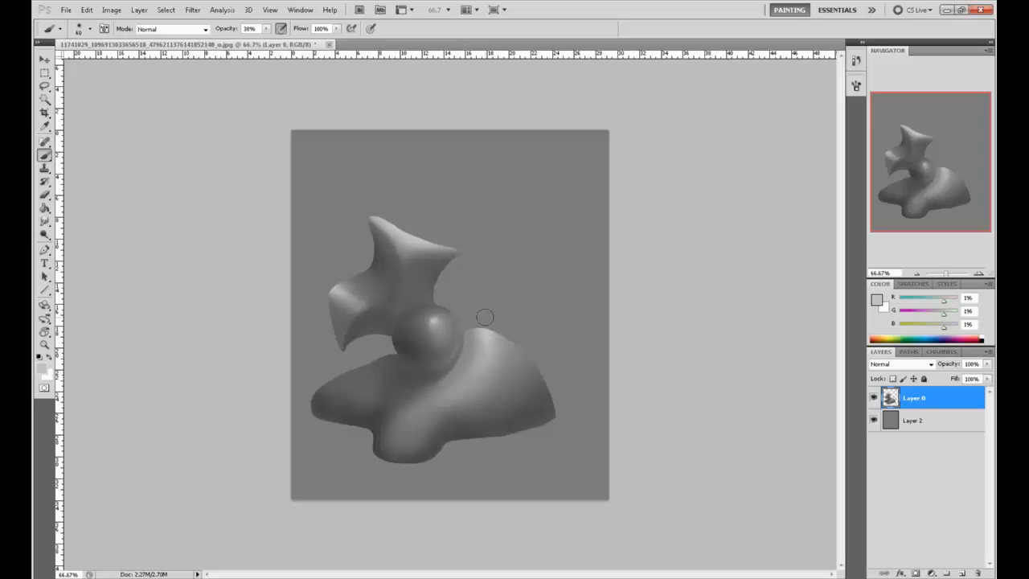
{"action": "key", "text": "bracketright"}
{"action": "key", "text": "bracketright"}
{"action": "key", "text": "bracketright"}
{"action": "key", "text": "bracketright"}
{"action": "key", "text": "bracketright"}
{"action": "key", "text": "bracketright"}
{"action": "key", "text": "bracketright"}
- Refine the sphere's upper edge and highlight with greys sampled from it, using a 60 to 90 px brush
{"action": "left_click", "coordinate": [430, 310], "text": "alt"}
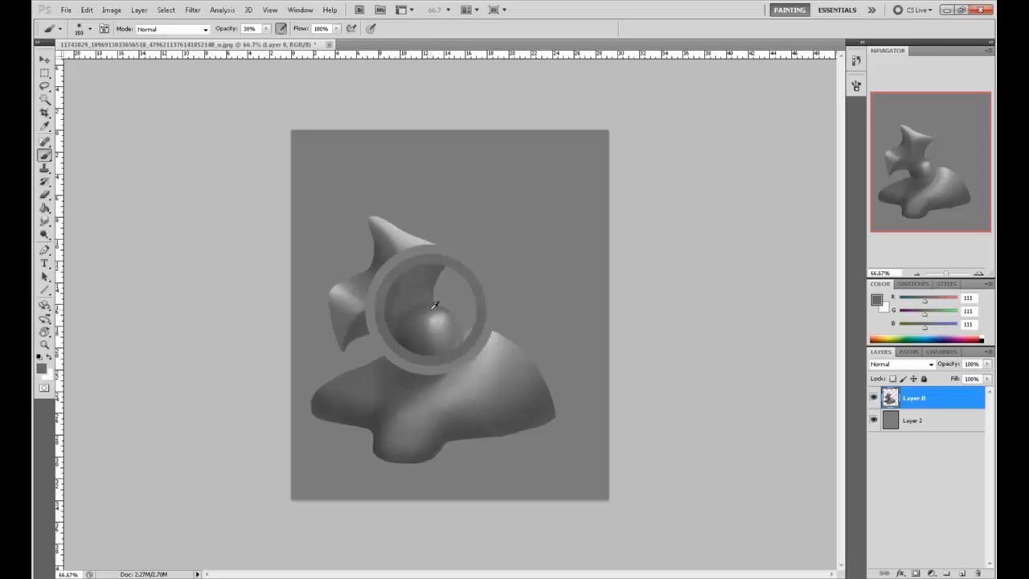
{"action": "mouse_move", "coordinate": [434, 304]}
{"action": "left_mouse_down"}
{"action": "mouse_move", "coordinate": [427, 327]}
{"action": "mouse_move", "coordinate": [424, 316]}
{"action": "mouse_move", "coordinate": [446, 305]}
{"action": "left_mouse_up"}
{"action": "key", "text": "bracketright"}
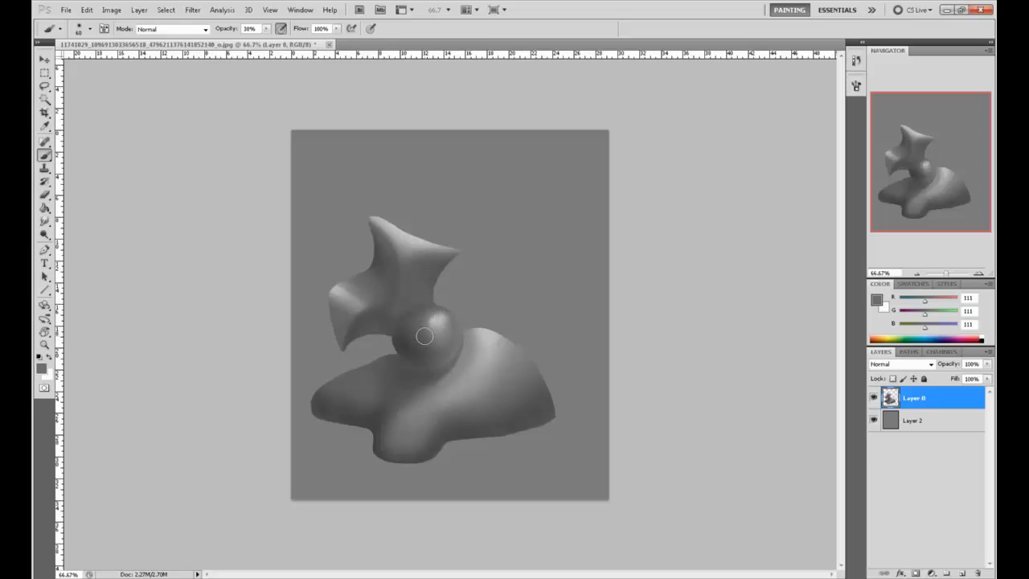
{"action": "key", "text": "bracketright"}
{"action": "key", "text": "bracketright"}
{"action": "left_click", "coordinate": [434, 309], "text": "alt"}
{"action": "left_click", "coordinate": [429, 317], "text": "alt"}
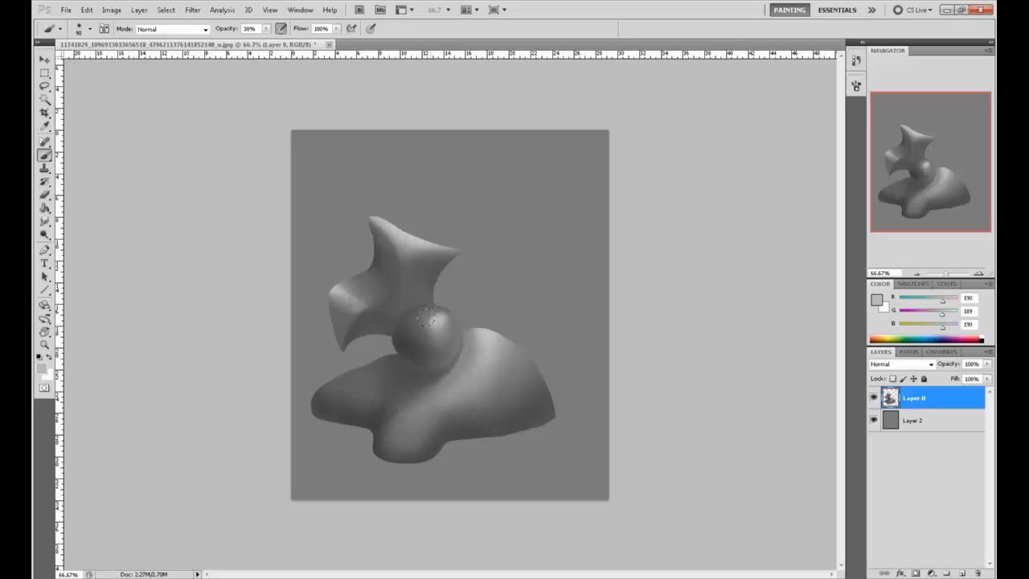
{"action": "left_click", "coordinate": [427, 318], "text": "alt"}
{"action": "left_click", "coordinate": [427, 311], "text": "alt"}
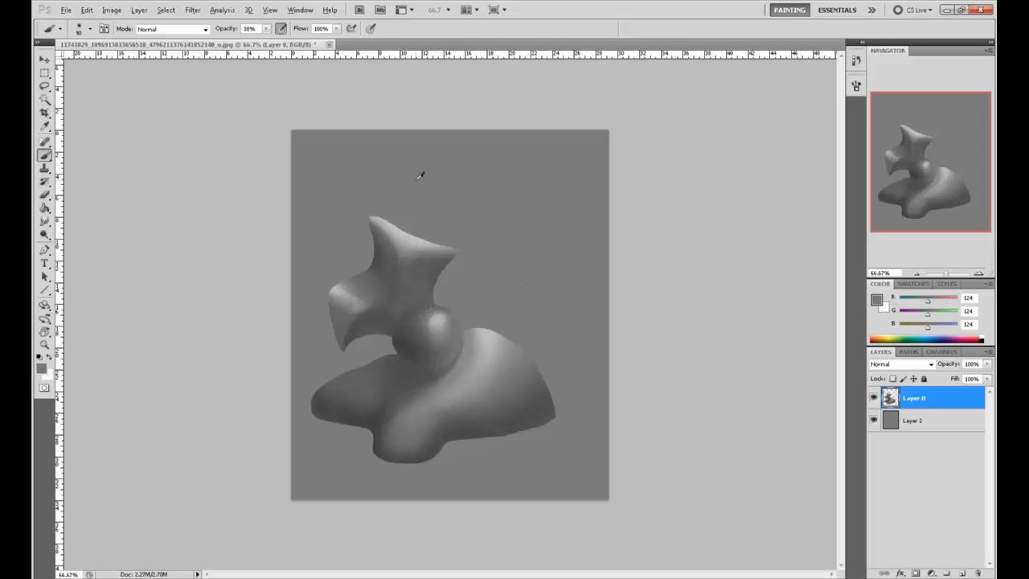
- Sample the left horn's light grey, lighten it to RGB 215, and touch up the sphere's highlight, resampling greys from the sphere
{"action": "left_click", "coordinate": [329, 293], "text": "alt"}
{"action": "left_click", "coordinate": [876, 300]}
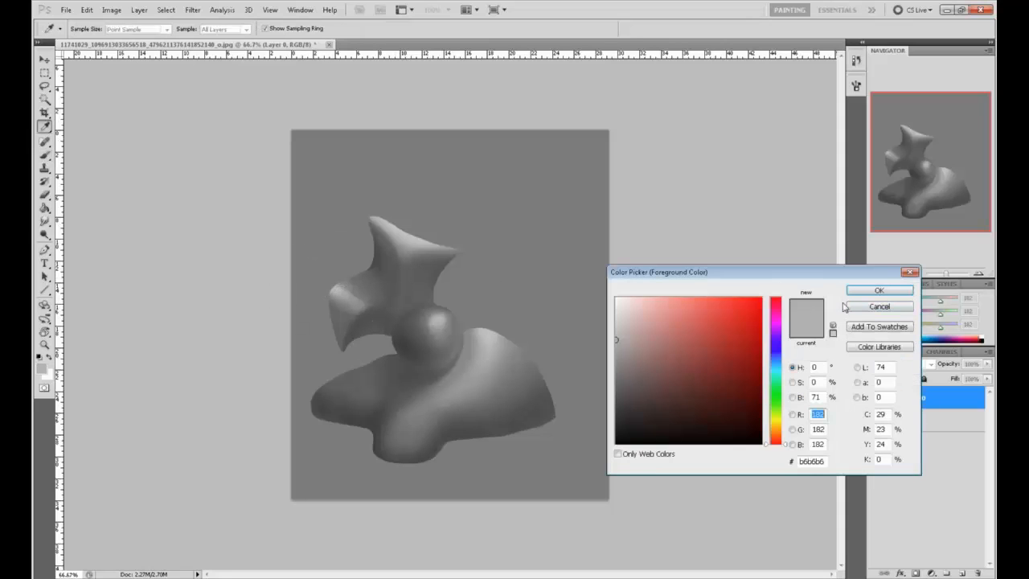
{"action": "left_click_drag", "start_coordinate": [645, 334], "coordinate": [615, 320]}
{"action": "key", "text": "Return"}
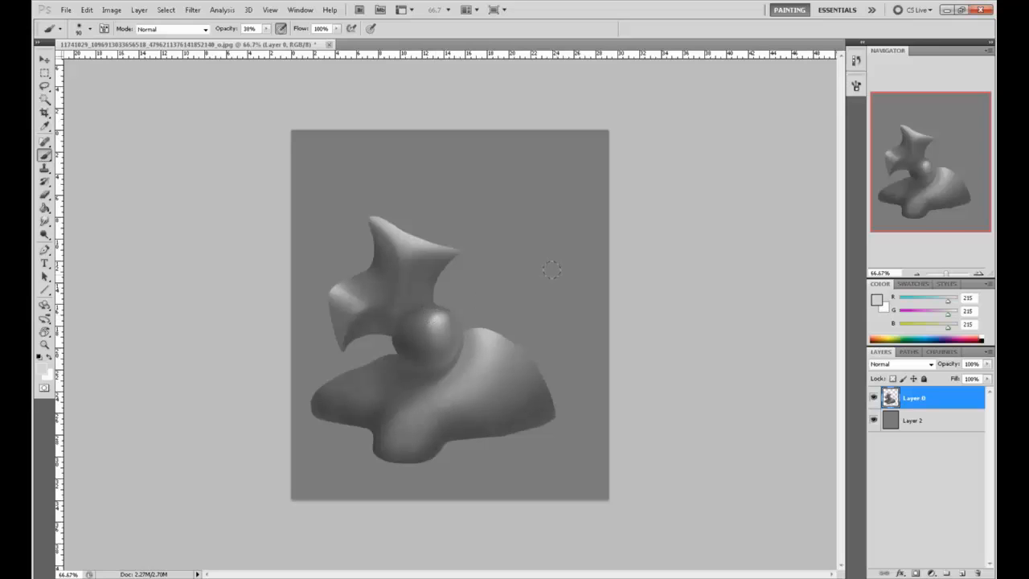
{"action": "left_click", "coordinate": [444, 315], "text": "alt"}
{"action": "left_click", "coordinate": [440, 317], "text": "alt"}
- Enlarge the brush to 250 px and blend the base around the sphere with greys sampled from the hump and below the sphere
{"action": "left_click", "coordinate": [479, 351], "text": "alt"}
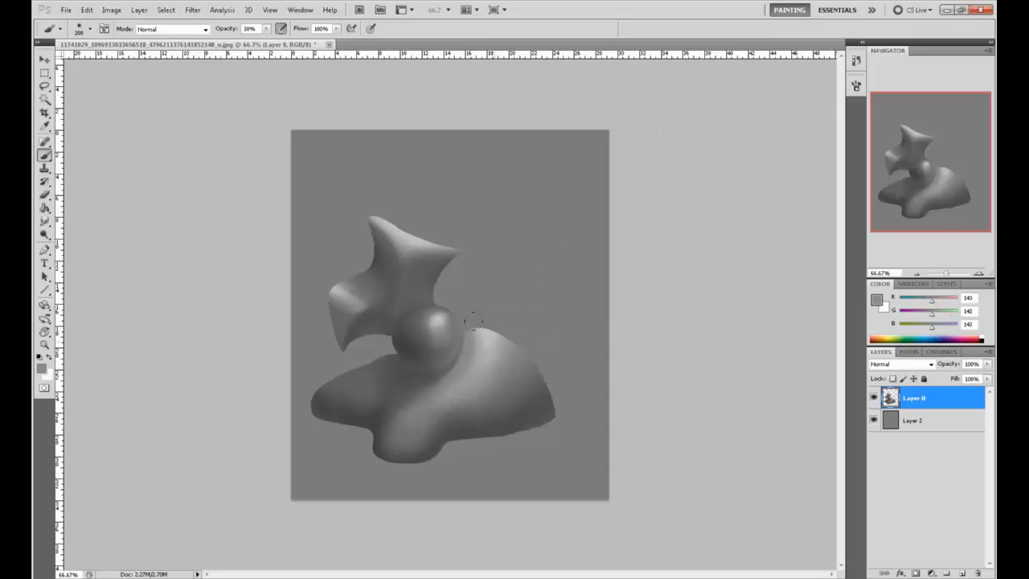
{"action": "key", "text": "bracketright"}
{"action": "left_click", "coordinate": [424, 375], "text": "alt"}
{"action": "left_click", "coordinate": [425, 399], "text": "alt"}
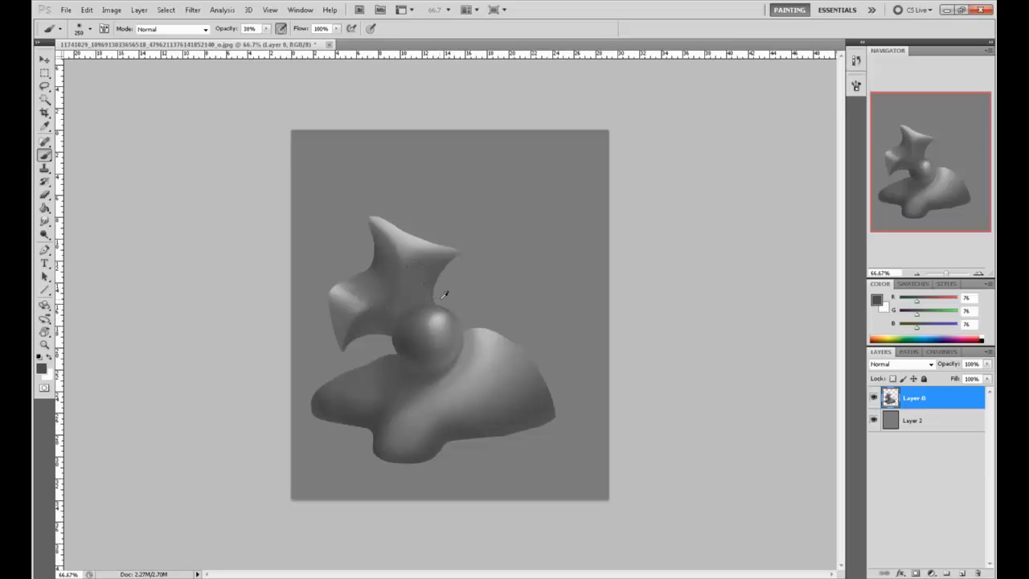
- Lighten and widen the sphere's right side with mid and light greys sampled from it, varying the brush size
{"action": "left_click", "coordinate": [454, 324], "text": "alt"}
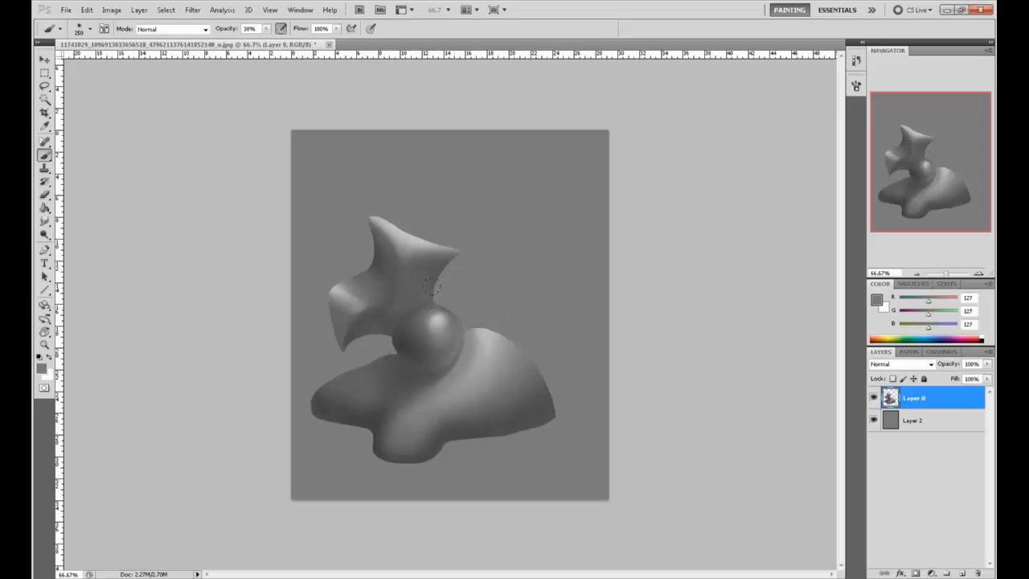
{"action": "left_click", "coordinate": [447, 310], "text": "alt"}
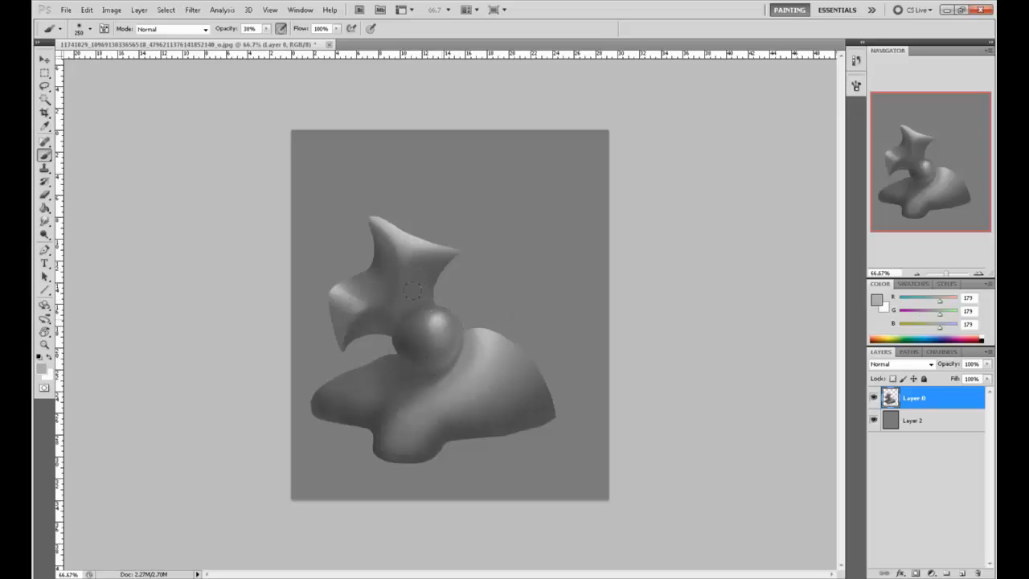
{"action": "key", "text": "bracketleft"}
{"action": "key", "text": "bracketleft"}
{"action": "key", "text": "bracketleft"}
{"action": "key", "text": "bracketleft"}
{"action": "key", "text": "bracketleft"}
{"action": "key", "text": "bracketleft"}
{"action": "key", "text": "bracketright"}
{"action": "key", "text": "bracketright"}
{"action": "key", "text": "bracketright"}
{"action": "key", "text": "bracketright"}
{"action": "key", "text": "bracketright"}
{"action": "key", "text": "bracketright"}
{"action": "key", "text": "bracketright"}
{"action": "key", "text": "bracketright"}
- Trim the sphere's upper-right edge back to a clean round contour with a freehand lasso selection
{"action": "key", "text": "z"}
{"action": "left_click_drag", "start_coordinate": [421, 316], "coordinate": [494, 338]}
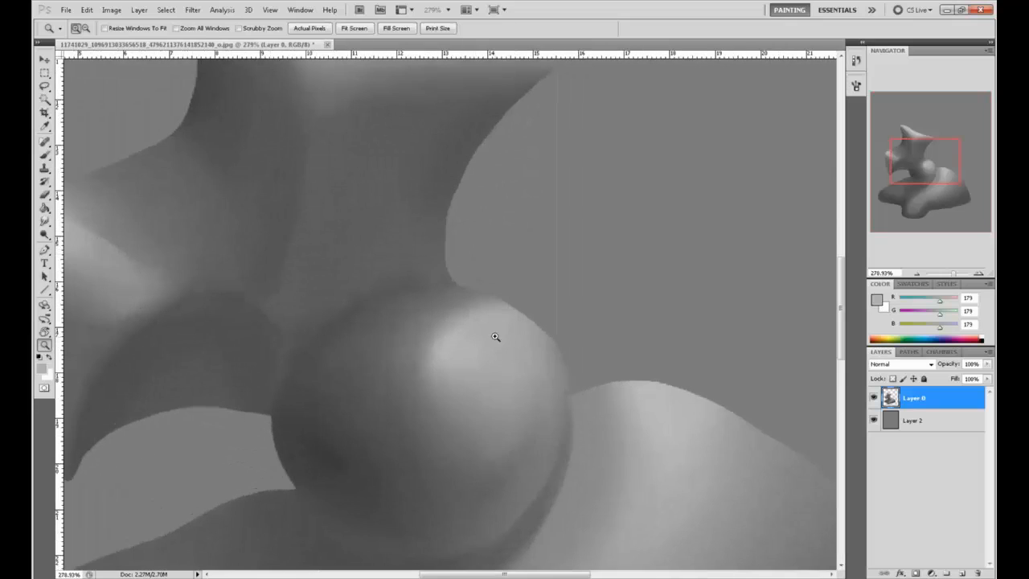
{"action": "key", "text": "l"}
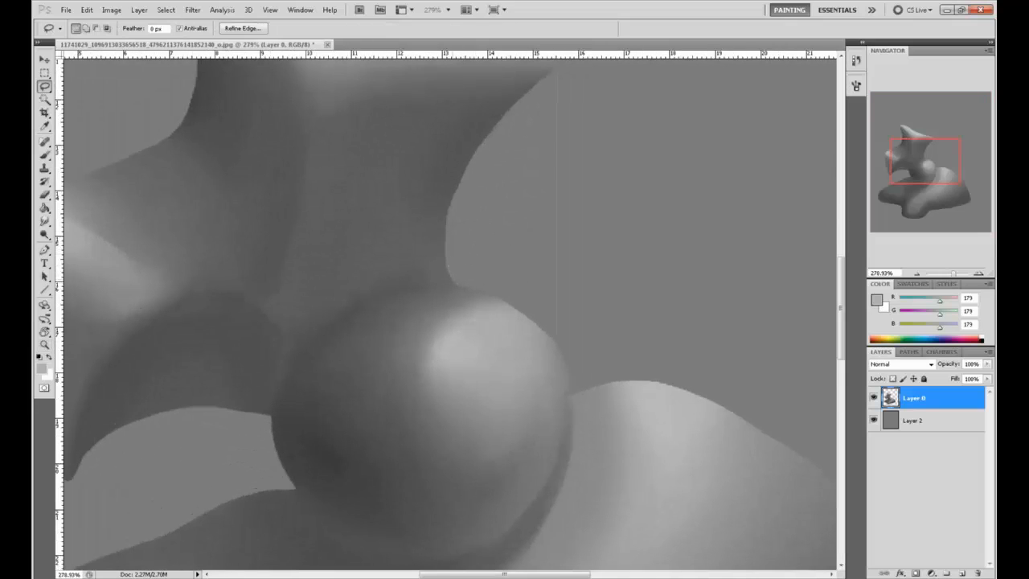
{"action": "left_click_drag", "start_coordinate": [518, 315], "coordinate": [546, 344]}
{"action": "left_click_drag", "start_coordinate": [567, 394], "coordinate": [494, 237]}
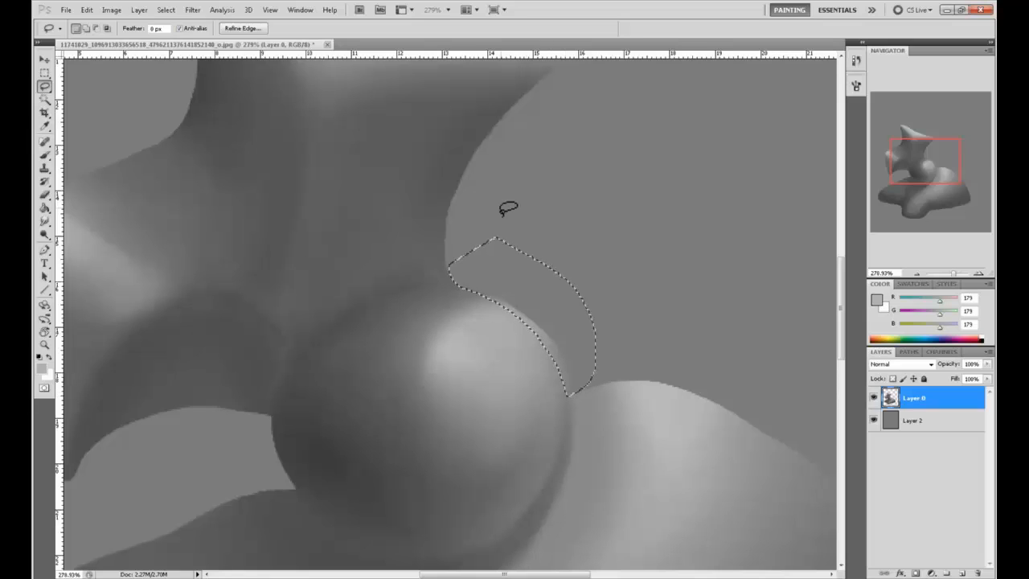
{"action": "left_click", "coordinate": [524, 321]}
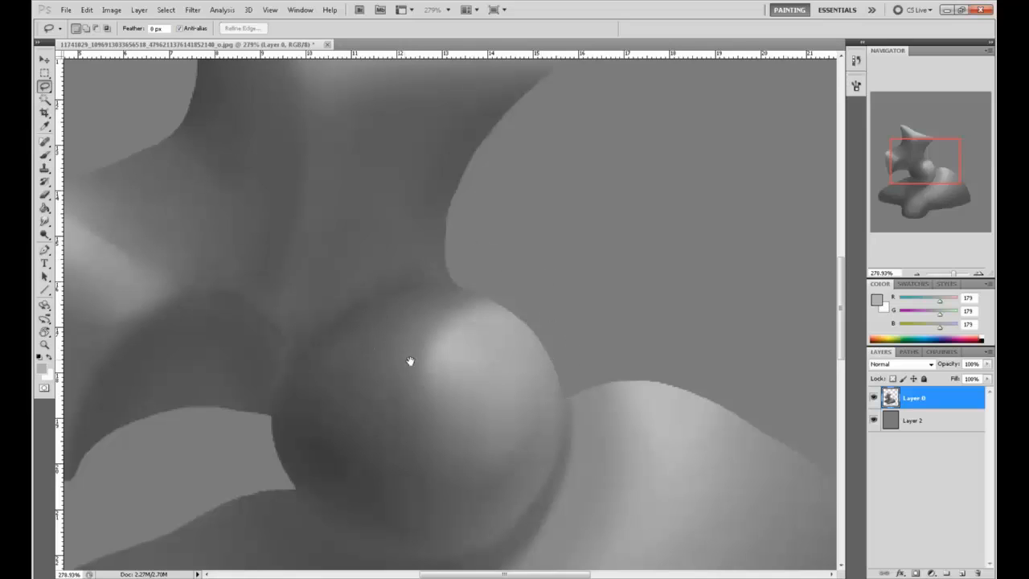
- Lasso the dark underside between the left horn and the sphere and shade it with dark grey
{"action": "left_click_drag", "start_coordinate": [409, 360], "coordinate": [641, 329]}
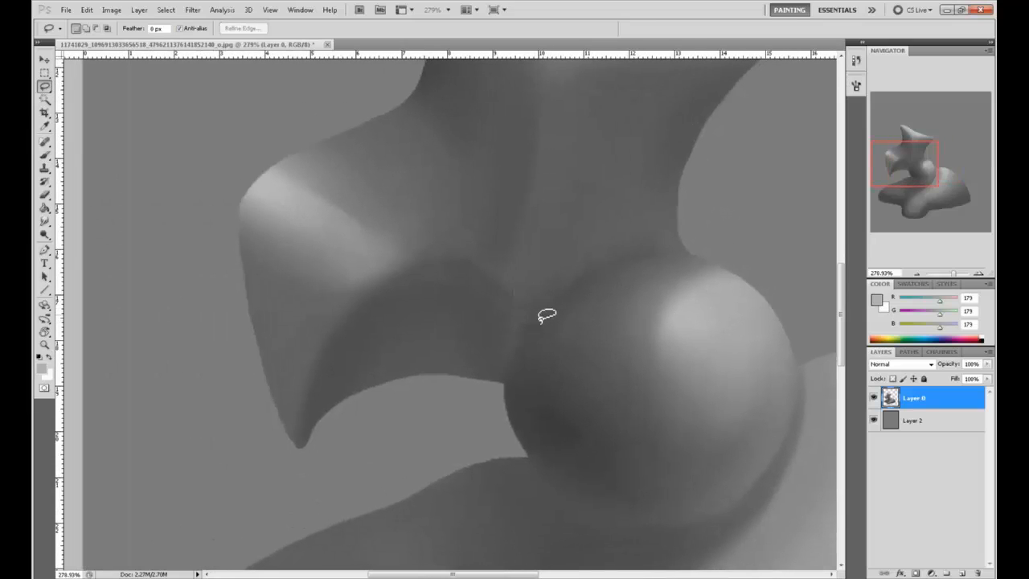
{"action": "mouse_move", "coordinate": [547, 309]}
{"action": "left_mouse_down"}
{"action": "mouse_move", "coordinate": [504, 266]}
{"action": "mouse_move", "coordinate": [475, 253]}
{"action": "mouse_move", "coordinate": [400, 267]}
{"action": "mouse_move", "coordinate": [429, 341]}
{"action": "mouse_move", "coordinate": [485, 369]}
{"action": "mouse_move", "coordinate": [505, 372]}
{"action": "mouse_move", "coordinate": [547, 308]}
{"action": "left_mouse_up"}
{"action": "key", "text": "b"}
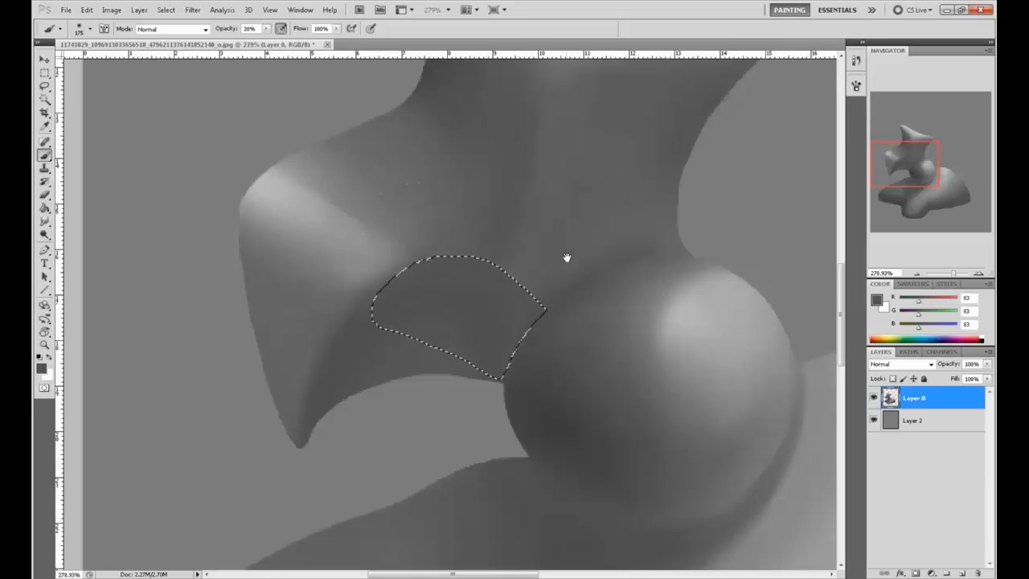
- Lasso a narrow triangle at the base of the neck crease, hide the selection edges, and shade inside it with dark grey
{"action": "left_click_drag", "start_coordinate": [565, 258], "coordinate": [542, 324]}
{"action": "key", "text": "l"}
{"action": "mouse_move", "coordinate": [500, 275]}
{"action": "left_mouse_down"}
{"action": "mouse_move", "coordinate": [500, 336]}
{"action": "mouse_move", "coordinate": [514, 376]}
{"action": "mouse_move", "coordinate": [456, 323]}
{"action": "mouse_move", "coordinate": [488, 271]}
{"action": "left_mouse_up"}
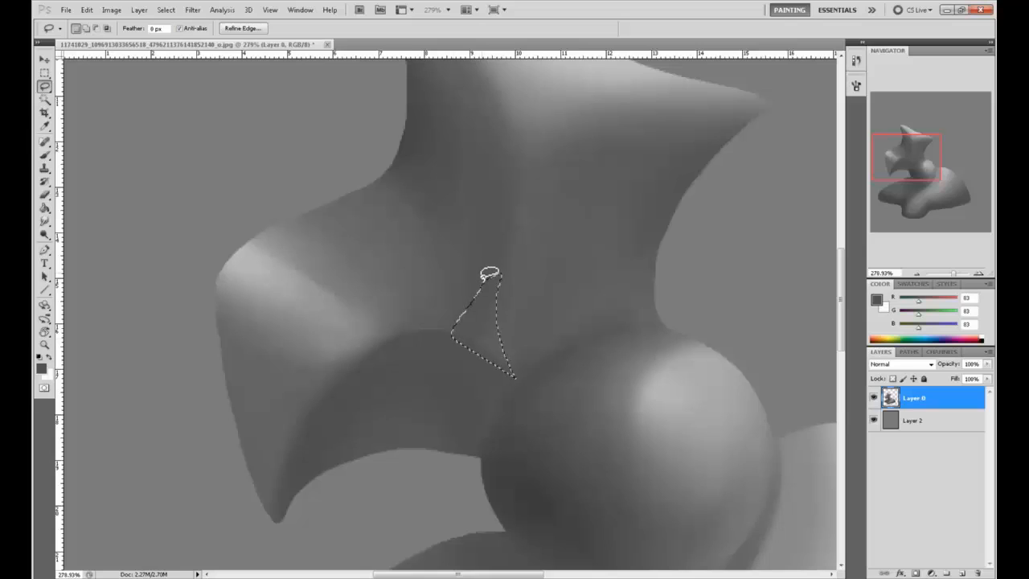
{"action": "key", "text": "ctrl+h"}
{"action": "key", "text": "b"}
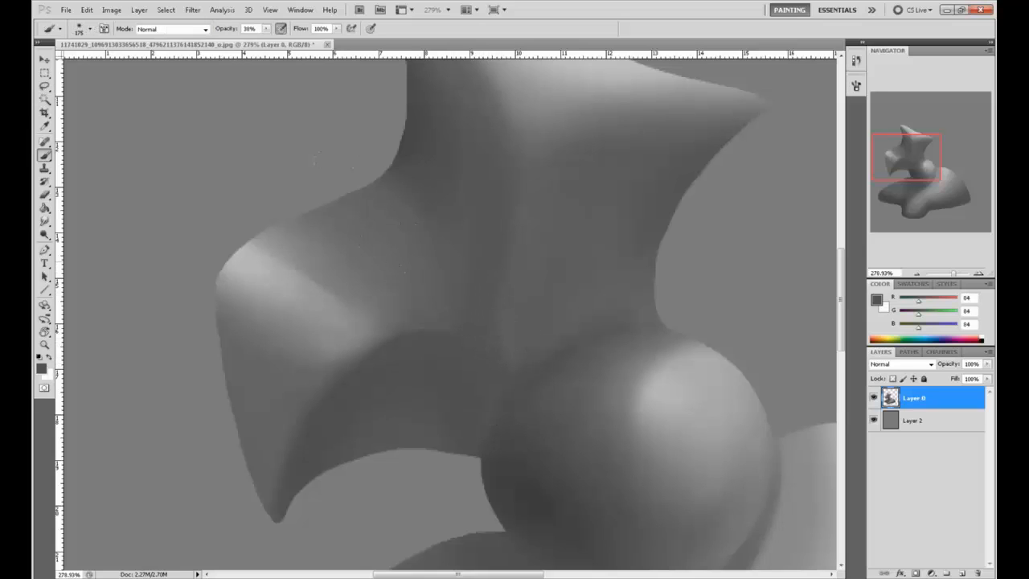
- Deselect and touch up the bottom of the neck crease with sampled greys, using a much smaller brush at 93% opacity
{"action": "key", "text": "l"}
{"action": "right_click", "coordinate": [477, 298]}
{"action": "left_click", "coordinate": [492, 303]}
{"action": "key", "text": "b"}
{"action": "left_click", "coordinate": [452, 318], "text": "alt"}
{"action": "key", "text": "bracketleft"}
{"action": "key", "text": "bracketleft"}
{"action": "key", "text": "bracketleft"}
{"action": "key", "text": "bracketleft"}
{"action": "key", "text": "bracketleft"}
{"action": "key", "text": "bracketleft"}
{"action": "key", "text": "bracketleft"}
{"action": "key", "text": "bracketleft"}
{"action": "key", "text": "bracketleft"}
{"action": "key", "text": "bracketleft"}
{"action": "key", "text": "bracketleft"}
{"action": "key", "text": "bracketleft"}
{"action": "key", "text": "bracketleft"}
{"action": "key", "text": "9"}
{"action": "key", "text": "3"}
{"action": "left_click", "coordinate": [500, 355], "text": "alt"}
{"action": "left_click", "coordinate": [474, 349], "text": "alt"}
- Lasso along the left contour of the top horn and cut it inward to a smoother curve
{"action": "left_click_drag", "start_coordinate": [556, 237], "coordinate": [509, 399]}
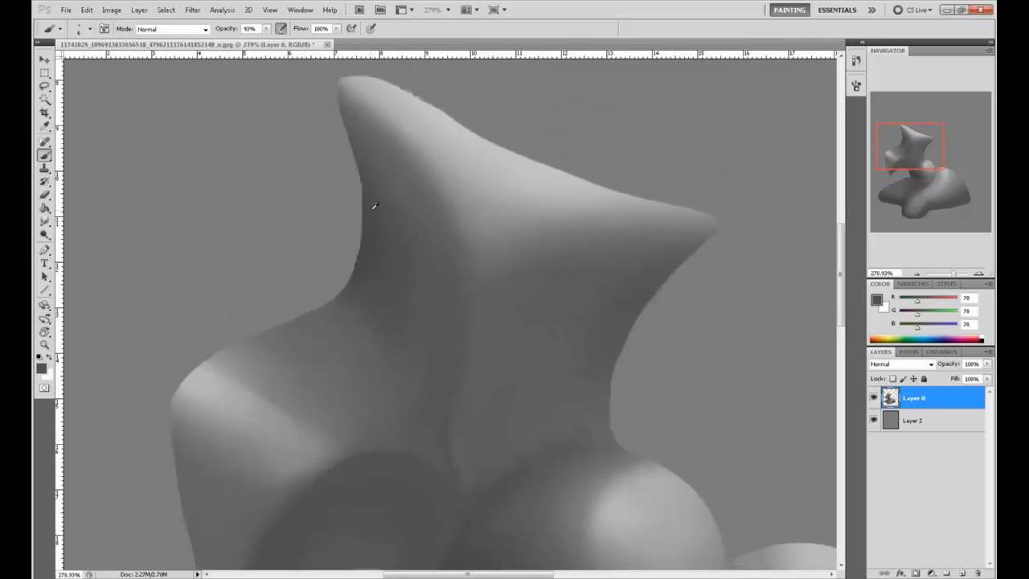
{"action": "key", "text": "ctrl+minus"}
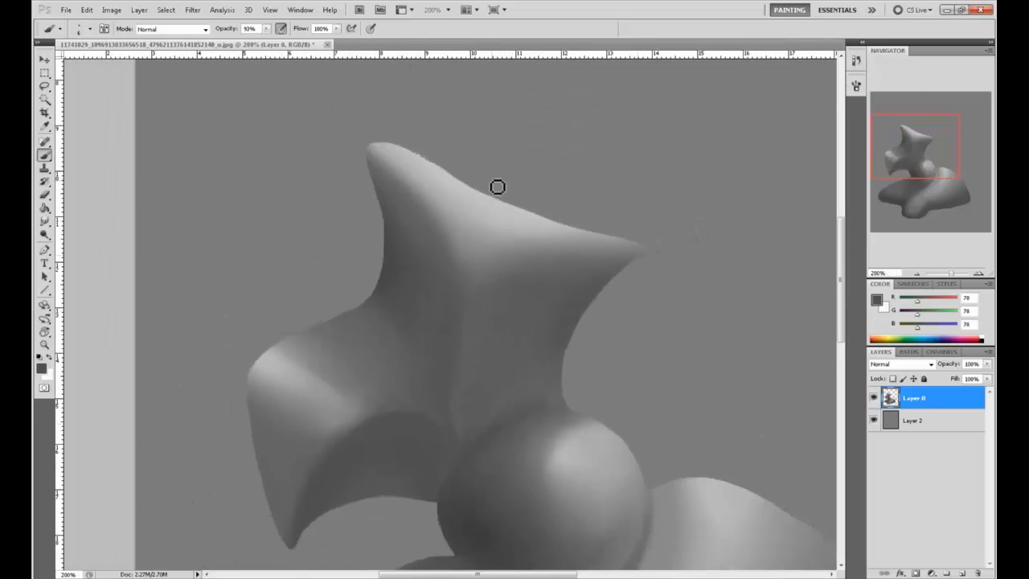
{"action": "key", "text": "l"}
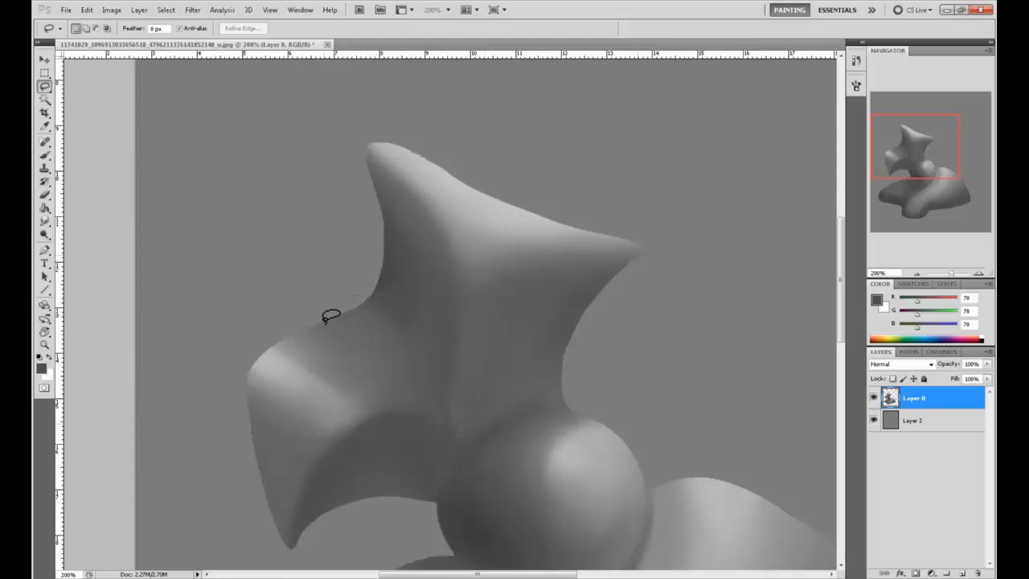
{"action": "mouse_move", "coordinate": [380, 283]}
{"action": "left_mouse_down"}
{"action": "mouse_move", "coordinate": [392, 200]}
{"action": "mouse_move", "coordinate": [326, 278]}
{"action": "left_mouse_up"}
{"action": "key", "text": "shift+F6"}
{"action": "key", "text": "Return"}
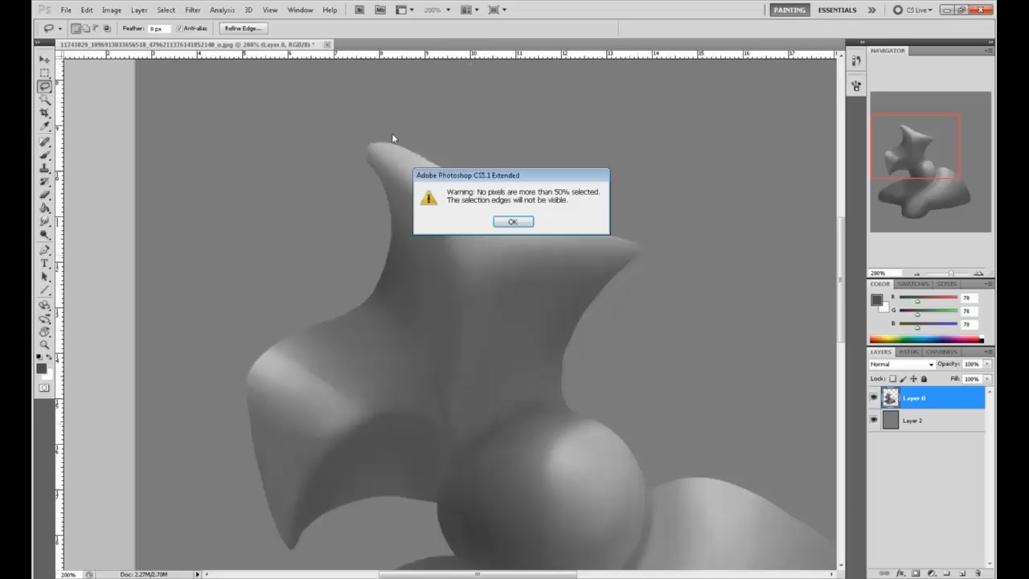
{"action": "left_click", "coordinate": [510, 223]}
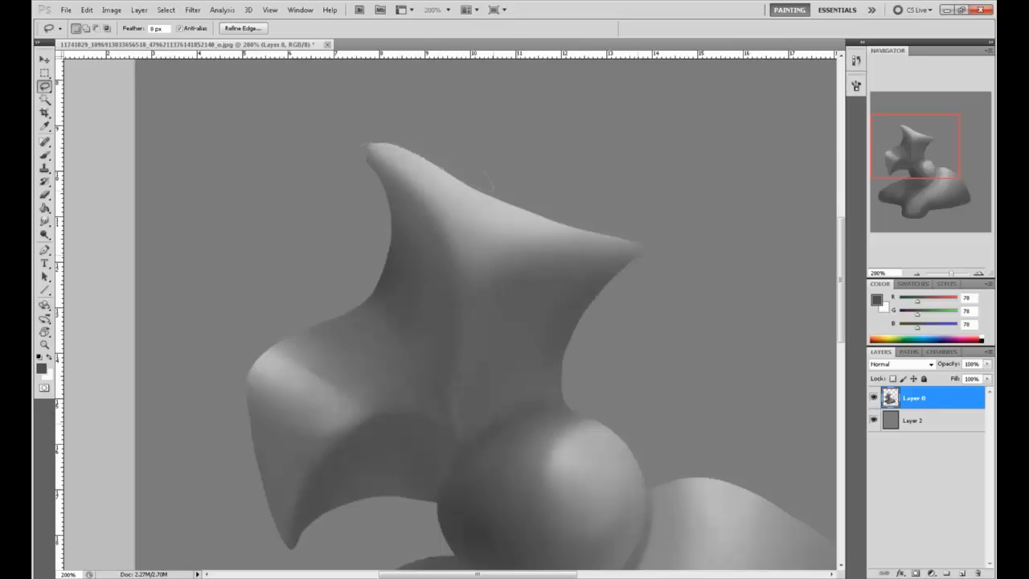
- Lasso and delete the rough pixels outside the top horn's tip and the start of its upper slope
{"action": "left_click_drag", "start_coordinate": [485, 172], "coordinate": [363, 145]}
{"action": "key", "text": "Delete"}
{"action": "key", "text": "ctrl+d"}
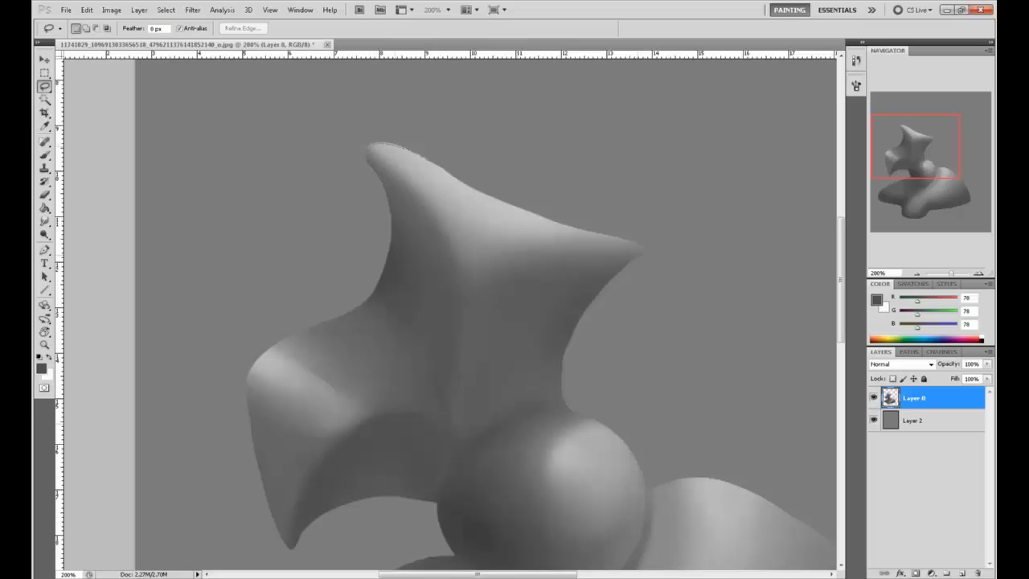
{"action": "left_click_drag", "start_coordinate": [473, 179], "coordinate": [471, 175]}
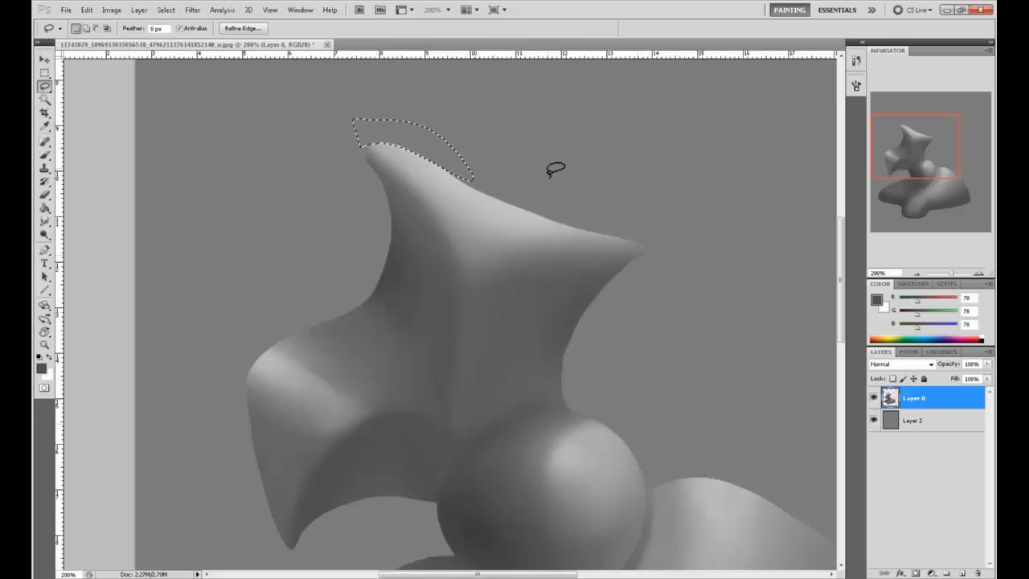
{"action": "key", "text": "Delete"}
{"action": "key", "text": "ctrl+d"}
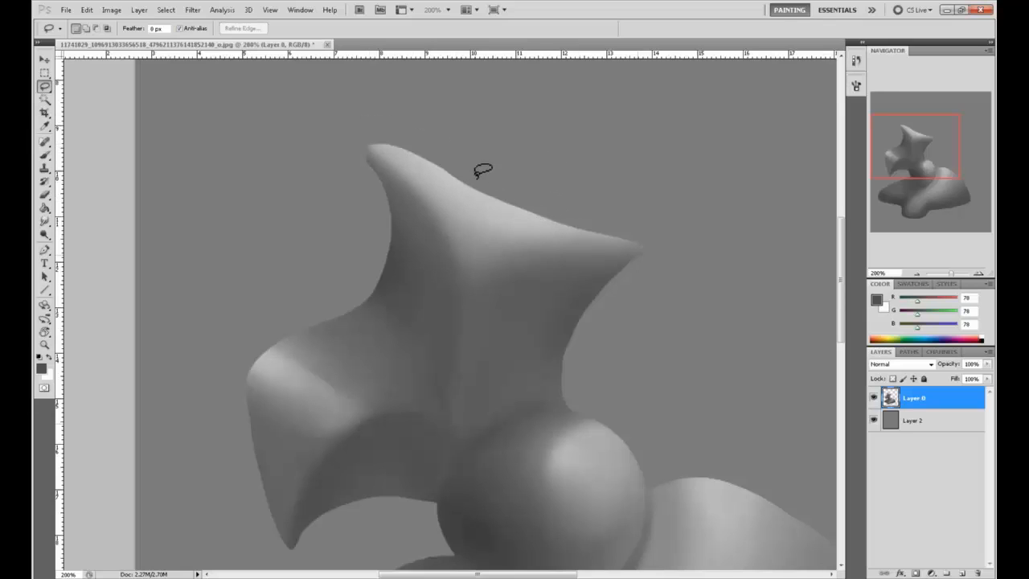
- Trim the sloping edge between the top and right horns with lasso selections, including the pixels beyond the right horn's tip
{"action": "left_click_drag", "start_coordinate": [402, 134], "coordinate": [401, 109]}
{"action": "key", "text": "Delete"}
{"action": "key", "text": "ctrl+d"}
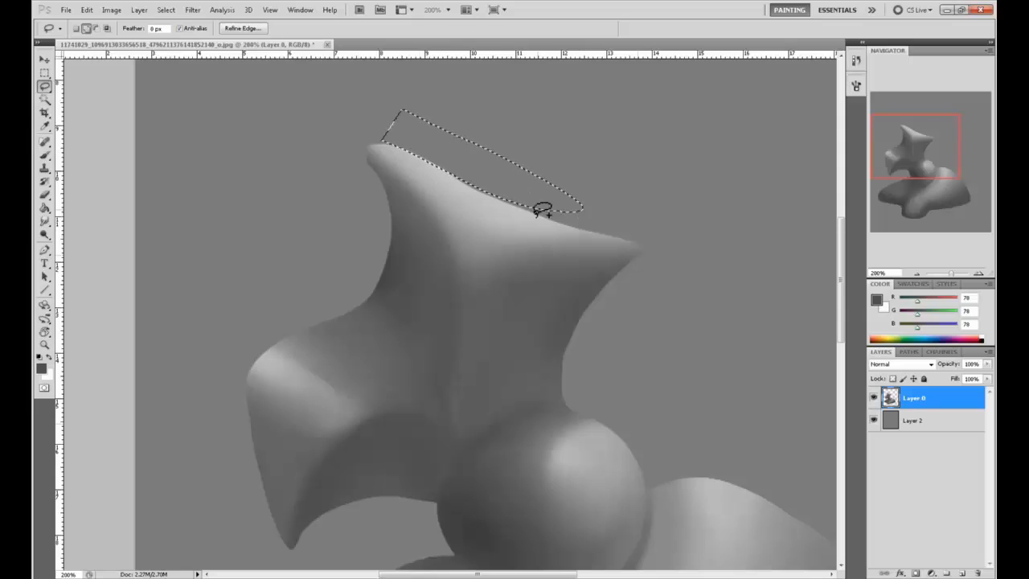
{"action": "mouse_move", "coordinate": [466, 183]}
{"action": "left_mouse_down"}
{"action": "mouse_move", "coordinate": [523, 213]}
{"action": "mouse_move", "coordinate": [616, 233]}
{"action": "mouse_move", "coordinate": [467, 150]}
{"action": "left_mouse_up"}
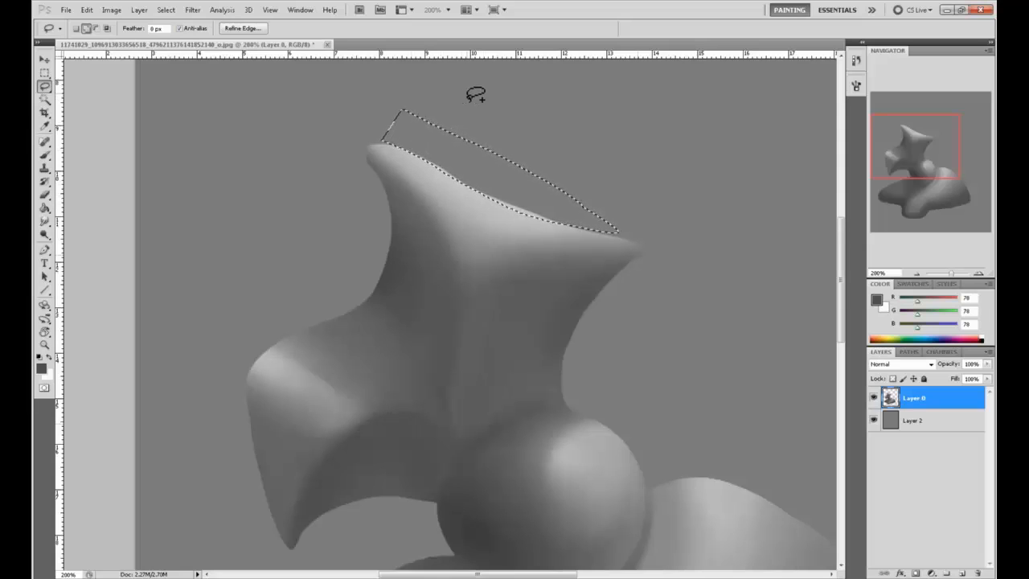
{"action": "left_click", "coordinate": [637, 251]}
{"action": "left_click_drag", "start_coordinate": [658, 258], "coordinate": [656, 229]}
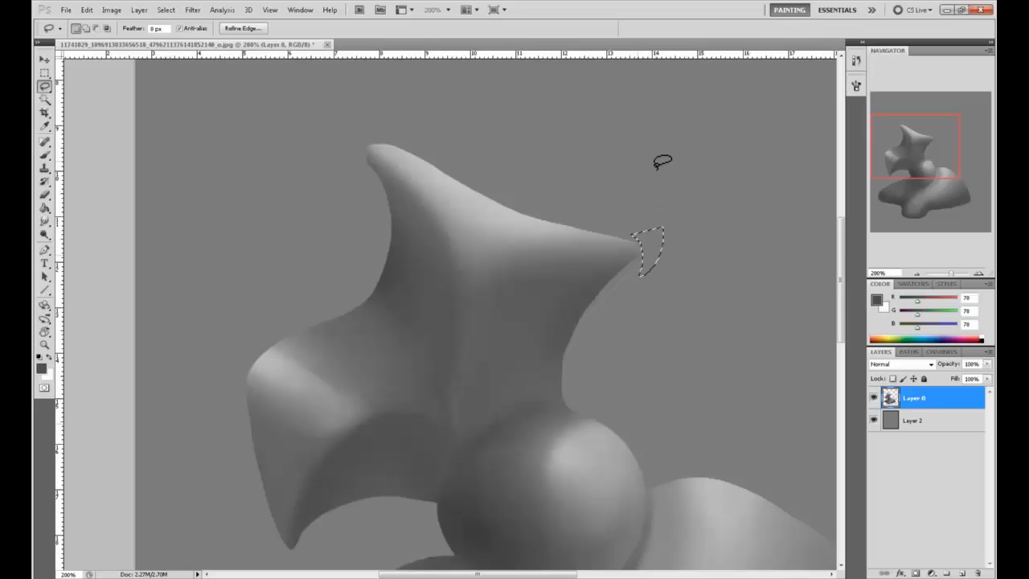
- Select the whole of Layer 0, nudge the form up one pixel, and deselect it
{"action": "key", "text": "ctrl+a"}
{"action": "key", "text": "v"}
{"action": "key", "text": "Up"}
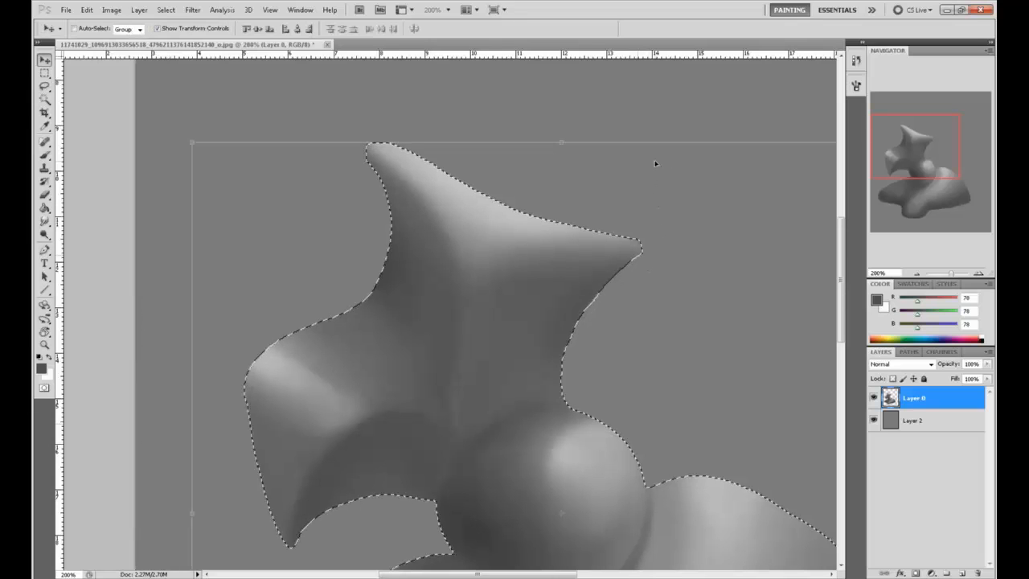
{"action": "key", "text": "ctrl+0"}
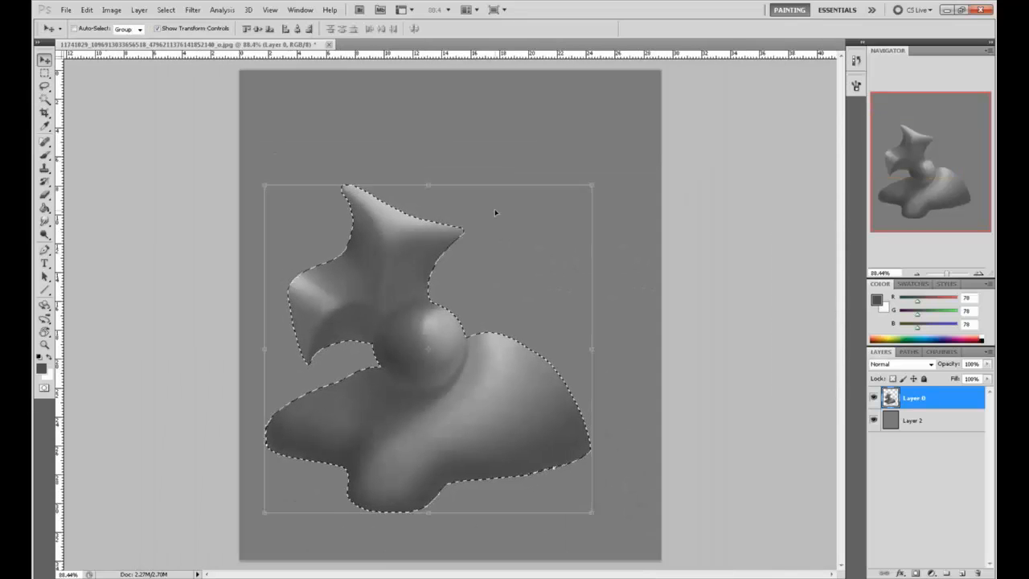
{"action": "key", "text": "ctrl+d"}
- Sample a light grey from the base's highlight and add a new layer above Layer 0
{"action": "key", "text": "b"}
{"action": "left_click", "coordinate": [430, 242], "text": "alt"}
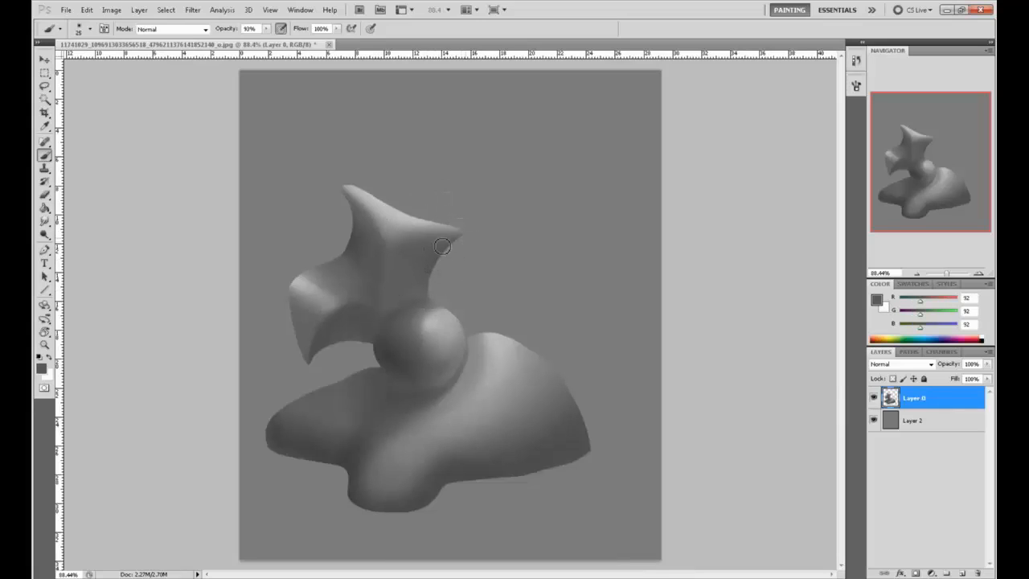
{"action": "key", "text": "bracketright"}
{"action": "key", "text": "bracketright"}
{"action": "left_click", "coordinate": [512, 363], "text": "alt"}
{"action": "left_click", "coordinate": [962, 573]}
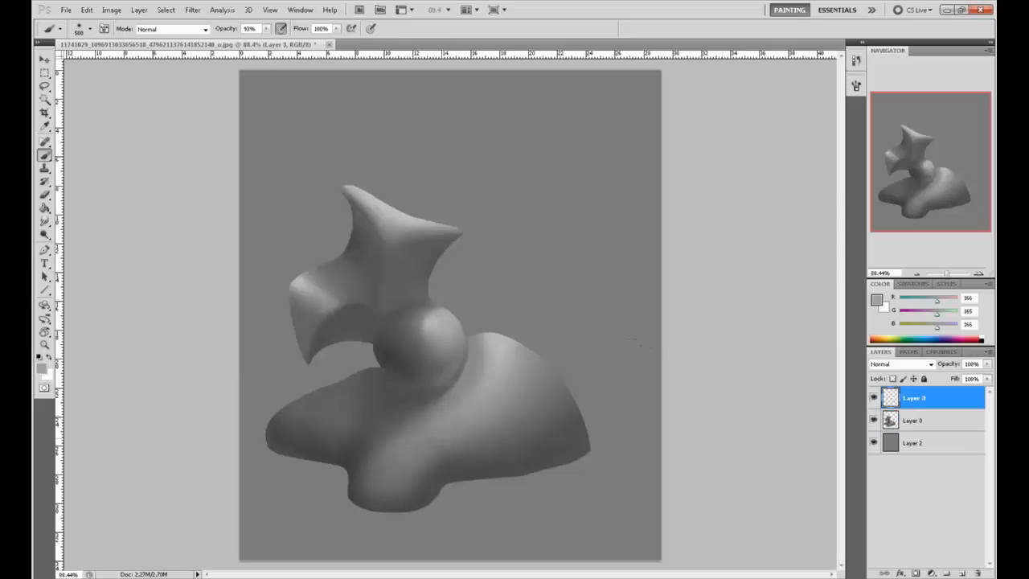
- Fill the form's silhouette on the new layer with a sampled mid grey (140, 139, 140) and set the layer's fill to 30%
{"action": "key", "text": "g"}
{"action": "left_click", "coordinate": [466, 395], "text": "alt"}
{"action": "left_click", "coordinate": [425, 340]}
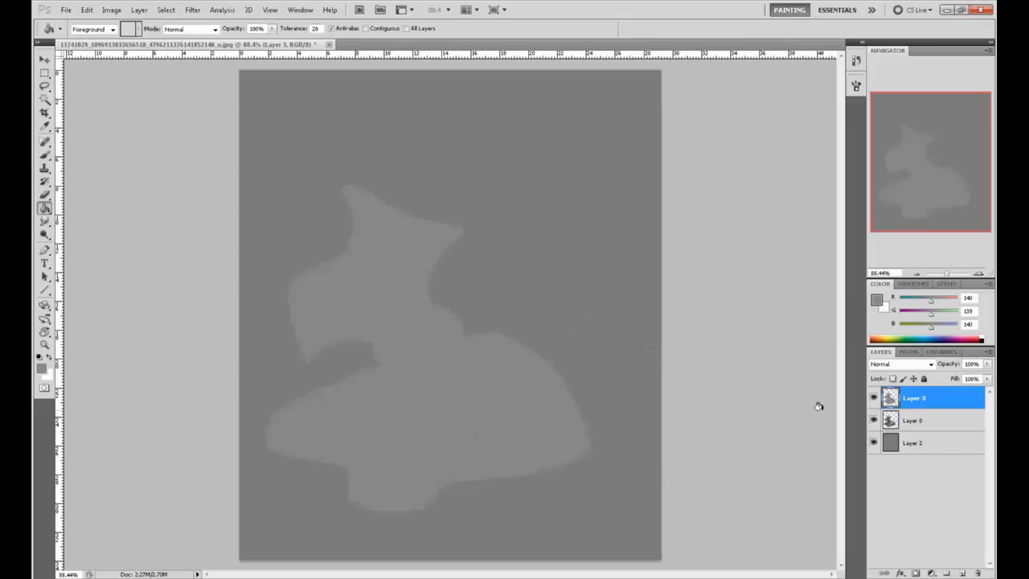
{"action": "mouse_move", "coordinate": [987, 379]}
{"action": "left_mouse_down"}
{"action": "mouse_move", "coordinate": [950, 394]}
{"action": "mouse_move", "coordinate": [950, 432]}
{"action": "mouse_move", "coordinate": [921, 407]}
{"action": "left_mouse_up"}
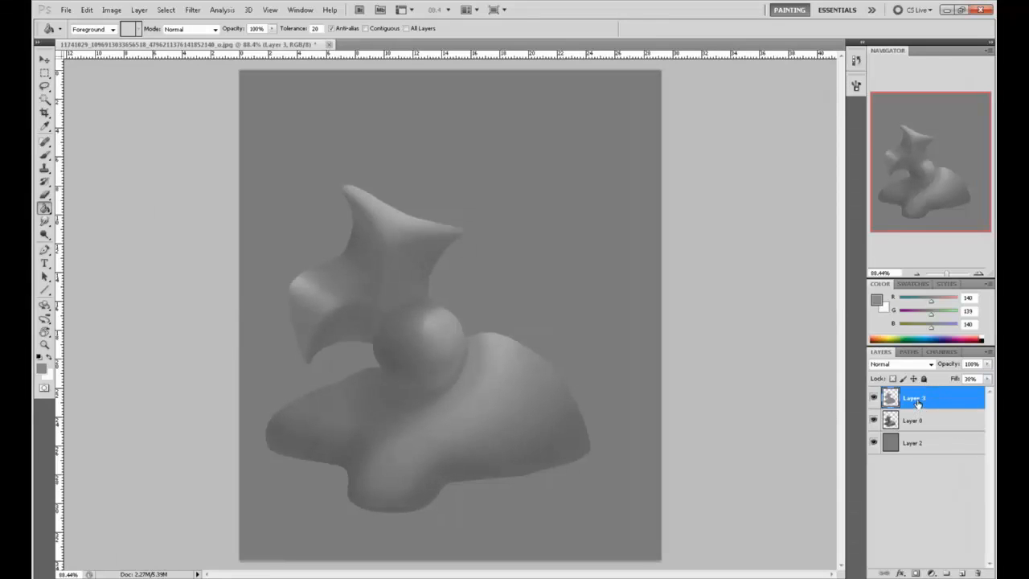
- Erase the grey overlay over the sphere, left horn and lower-left lobe with a soft eraser at 53% opacity
{"action": "key", "text": "b"}
{"action": "left_click_drag", "start_coordinate": [497, 336], "coordinate": [489, 359]}
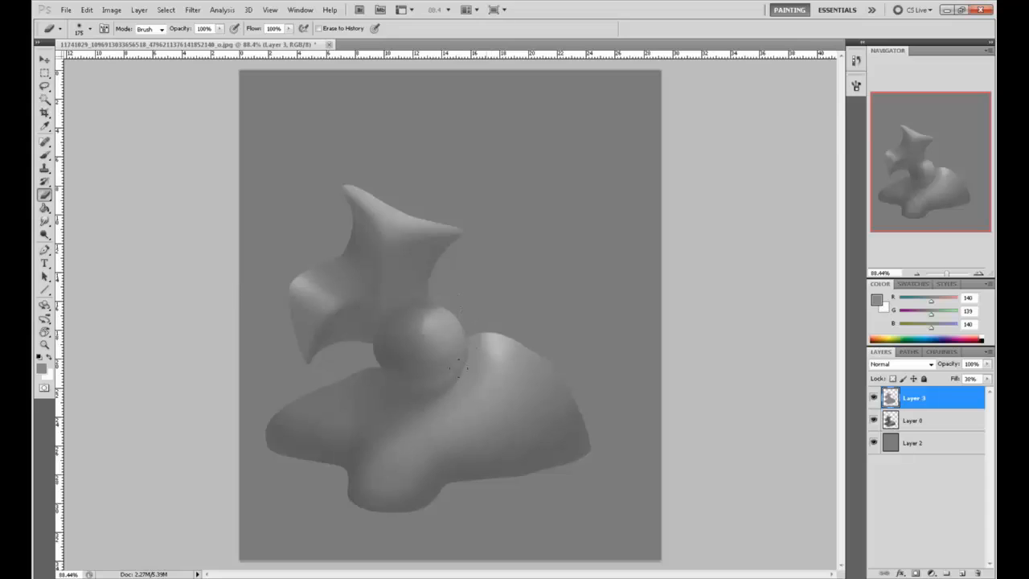
{"action": "left_click", "coordinate": [218, 28]}
{"action": "left_click_drag", "start_coordinate": [219, 42], "coordinate": [193, 42]}
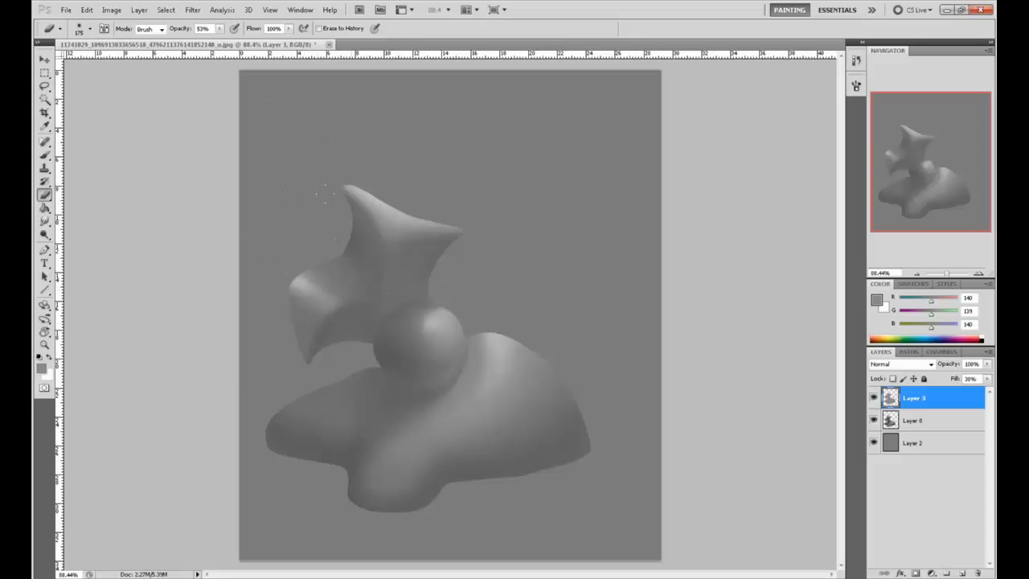
{"action": "left_click_drag", "start_coordinate": [352, 238], "coordinate": [360, 257]}
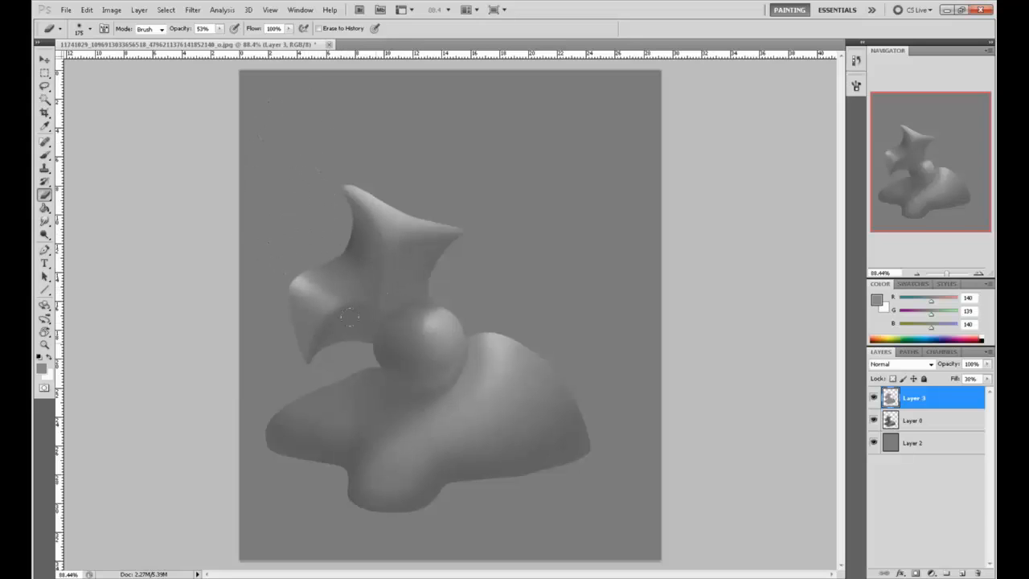
{"action": "left_click_drag", "start_coordinate": [373, 339], "coordinate": [391, 379]}
{"action": "key", "text": "bracketright"}
{"action": "key", "text": "bracketright"}
{"action": "mouse_move", "coordinate": [273, 426]}
{"action": "left_mouse_down"}
{"action": "mouse_move", "coordinate": [332, 457]}
{"action": "mouse_move", "coordinate": [354, 490]}
{"action": "left_mouse_up"}
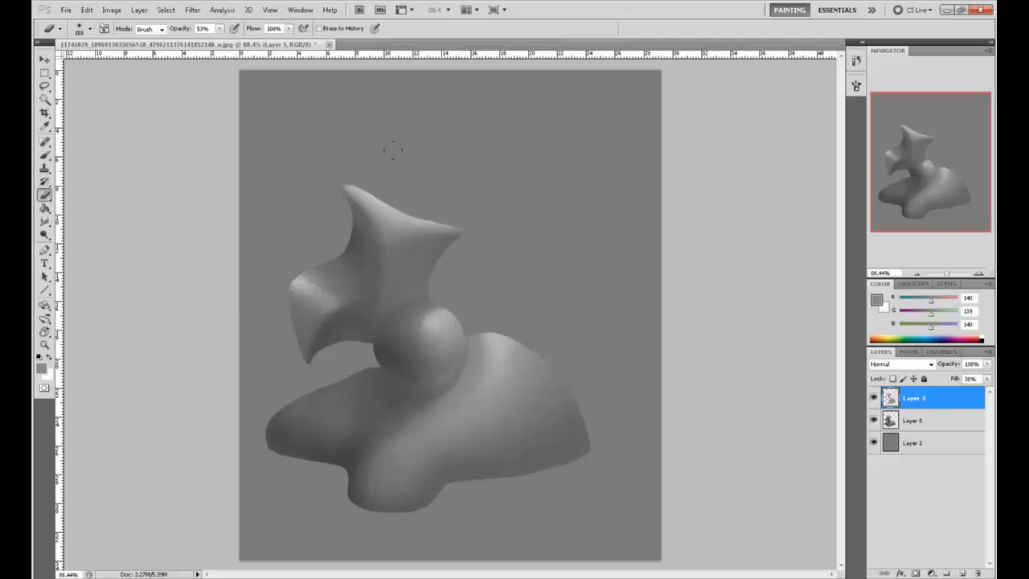
{"action": "key", "text": "bracketleft"}
{"action": "key", "text": "bracketright"}
{"action": "key", "text": "bracketright"}
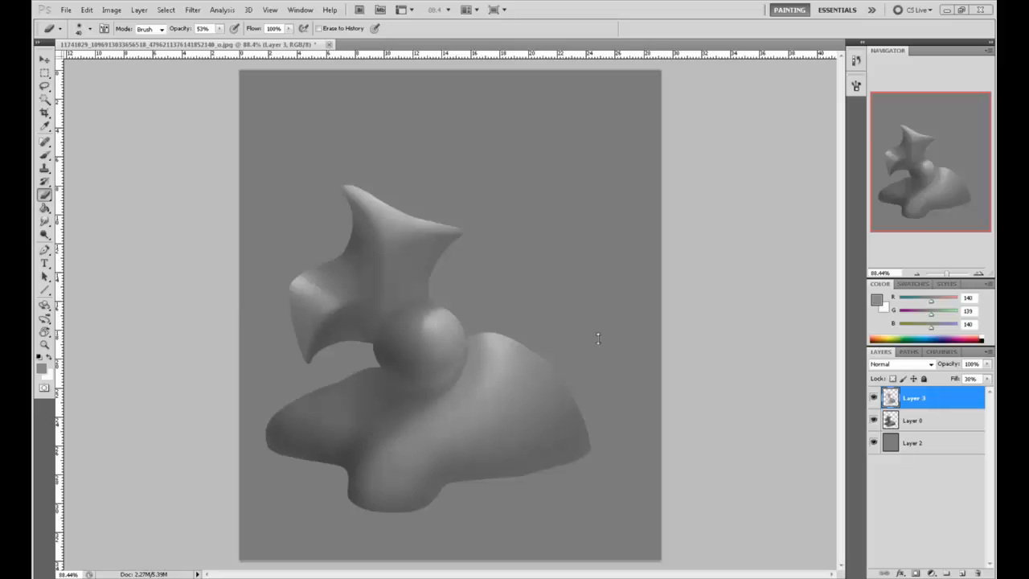
{"action": "key", "text": "b"}
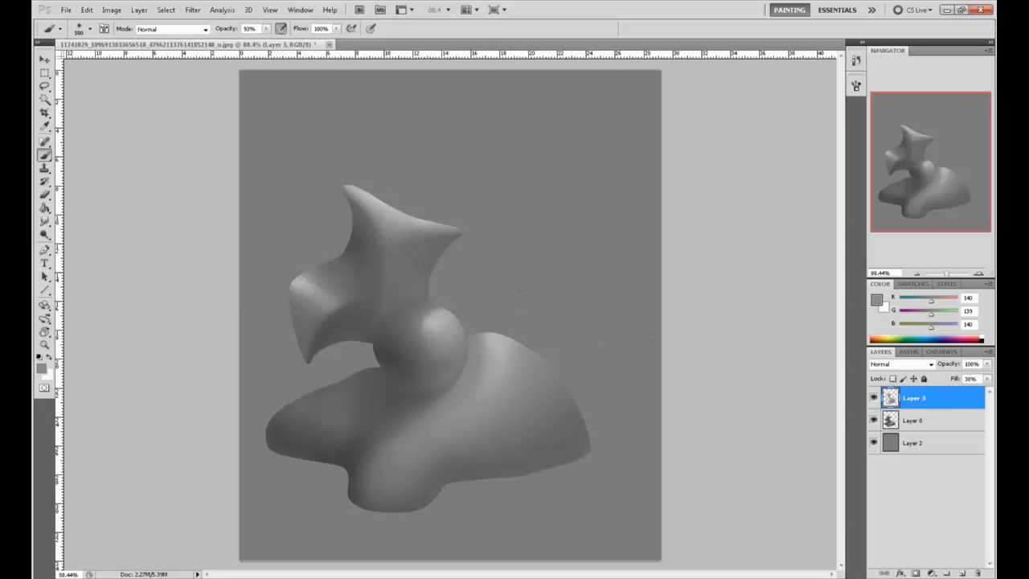
{"action": "left_click", "coordinate": [892, 577]}
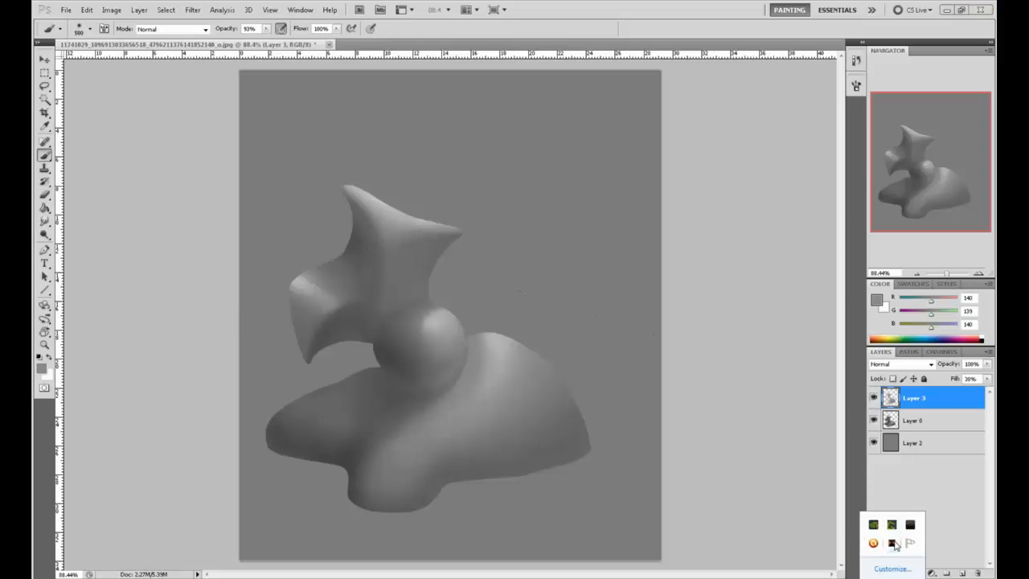
{"action": "left_click", "coordinate": [727, 426]}
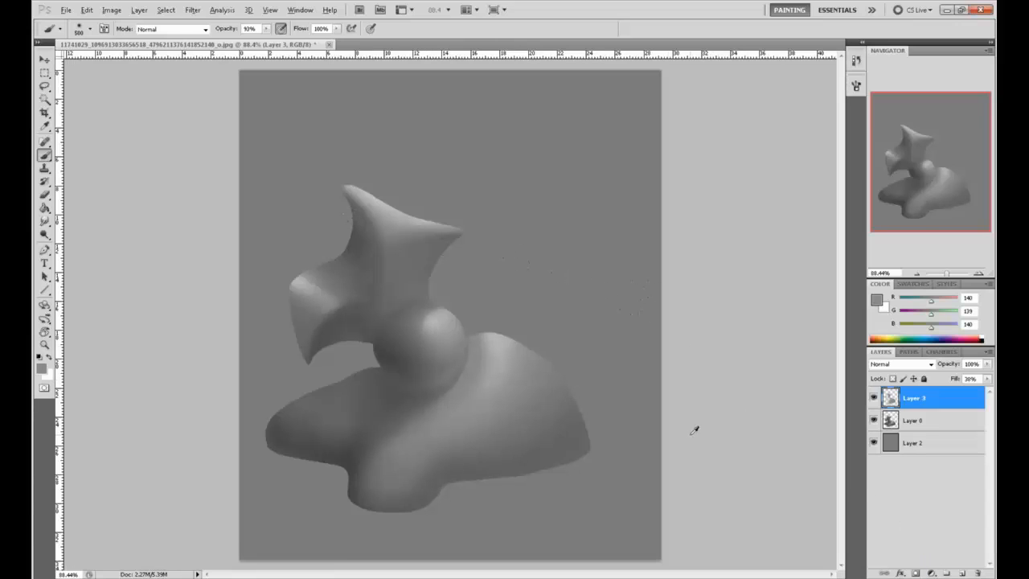
{"action": "left_click", "coordinate": [584, 323]}
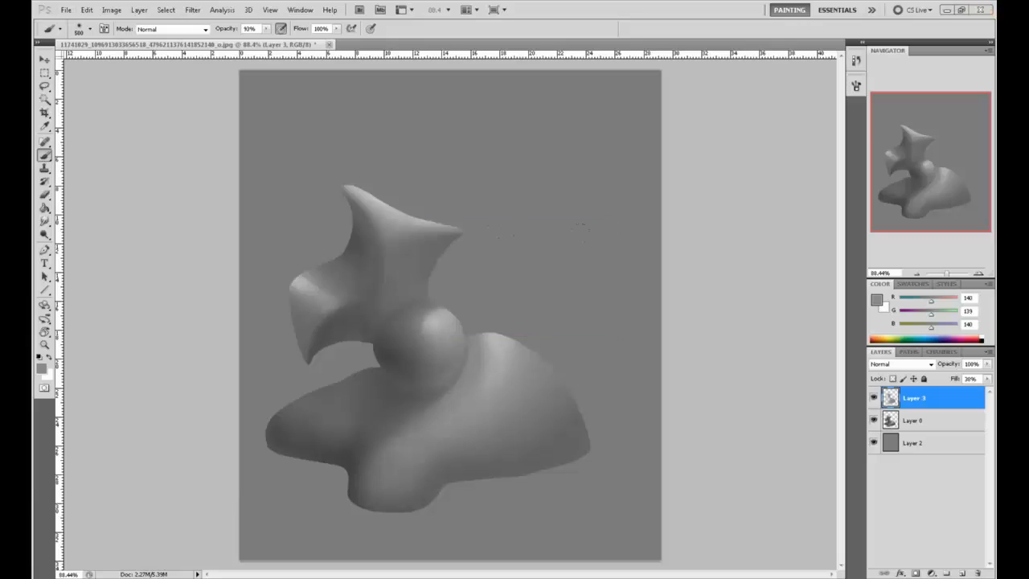
{"action": "left_click", "coordinate": [917, 573]}
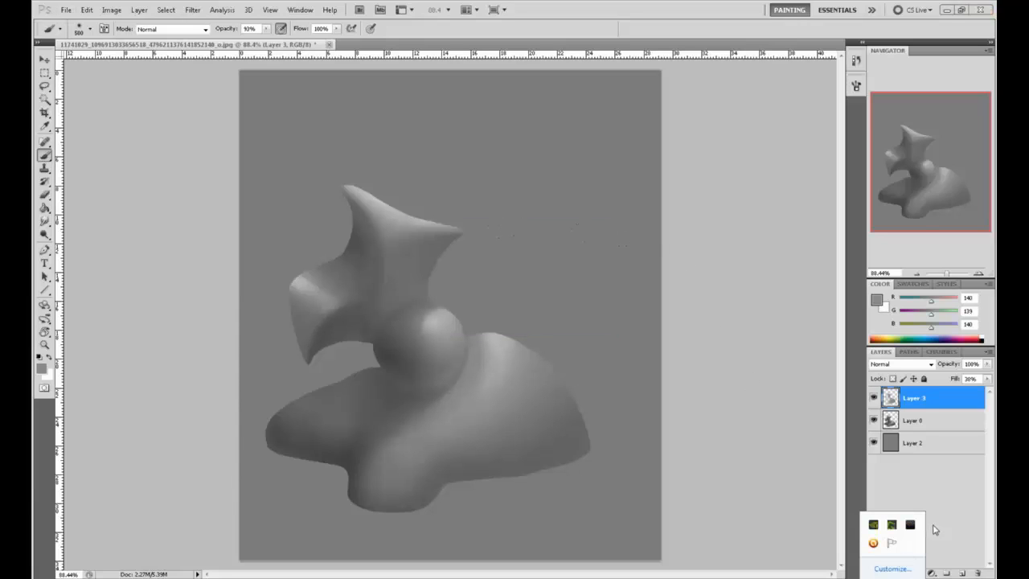
{"action": "left_click", "coordinate": [690, 373]}
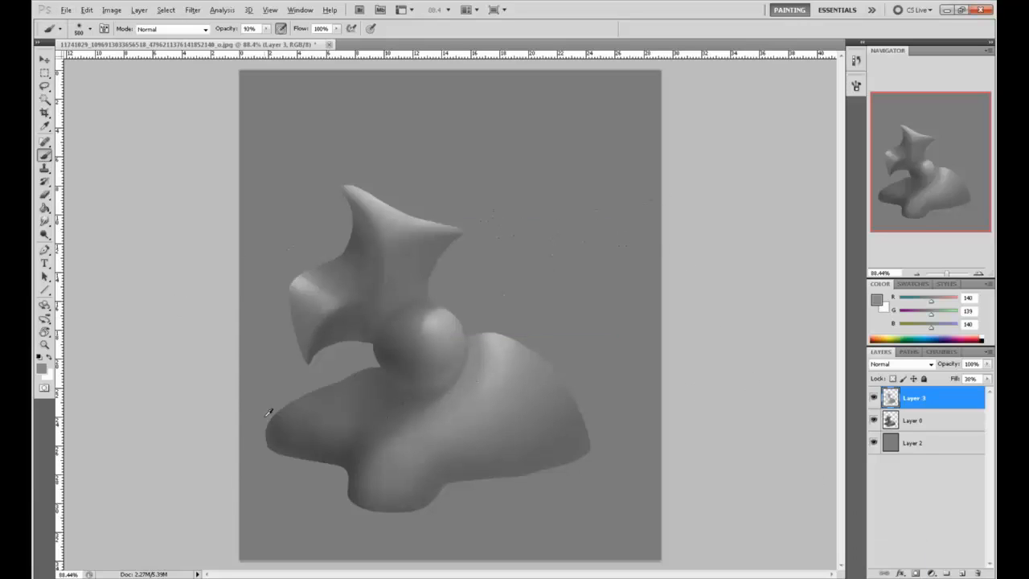
{"action": "left_click_drag", "start_coordinate": [44, 234], "coordinate": [77, 233]}
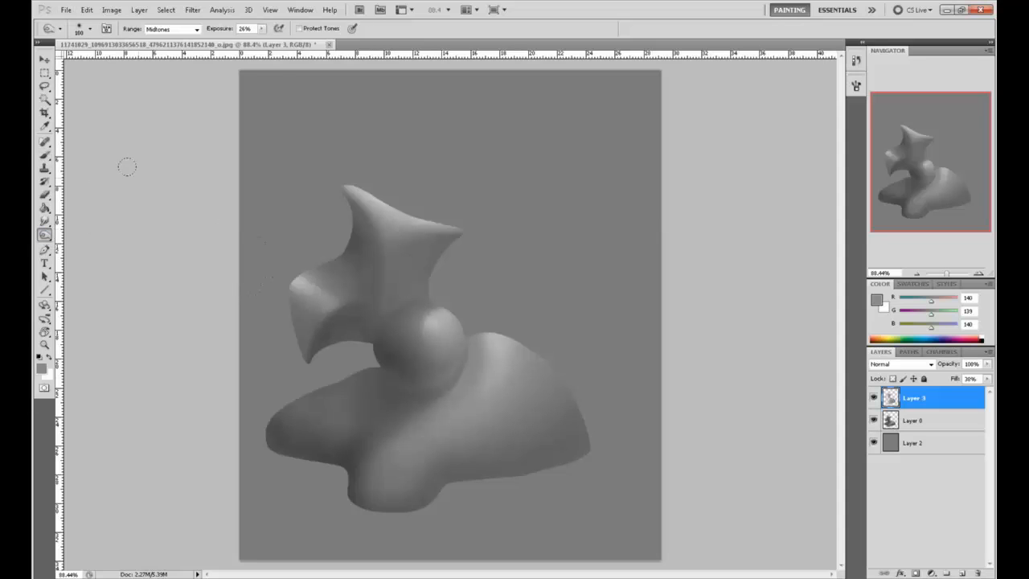
- Compare the form's shading with and without the Layer 3 overlay
{"action": "left_click", "coordinate": [872, 397]}
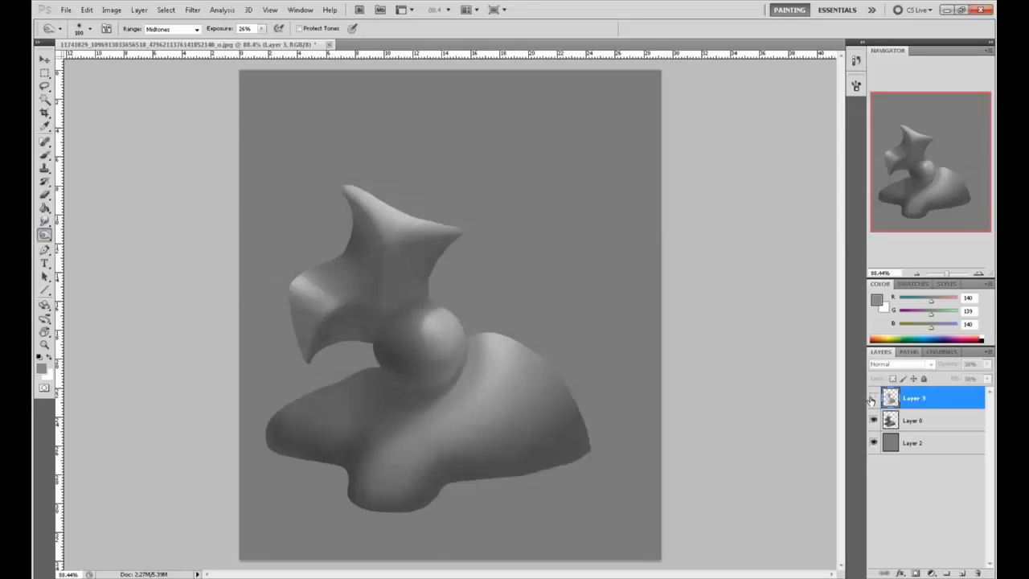
{"action": "left_click", "coordinate": [874, 399]}
{"action": "left_click", "coordinate": [874, 401]}
{"action": "left_click", "coordinate": [874, 399]}
{"action": "left_click", "coordinate": [874, 399]}
{"action": "left_click", "coordinate": [874, 400]}
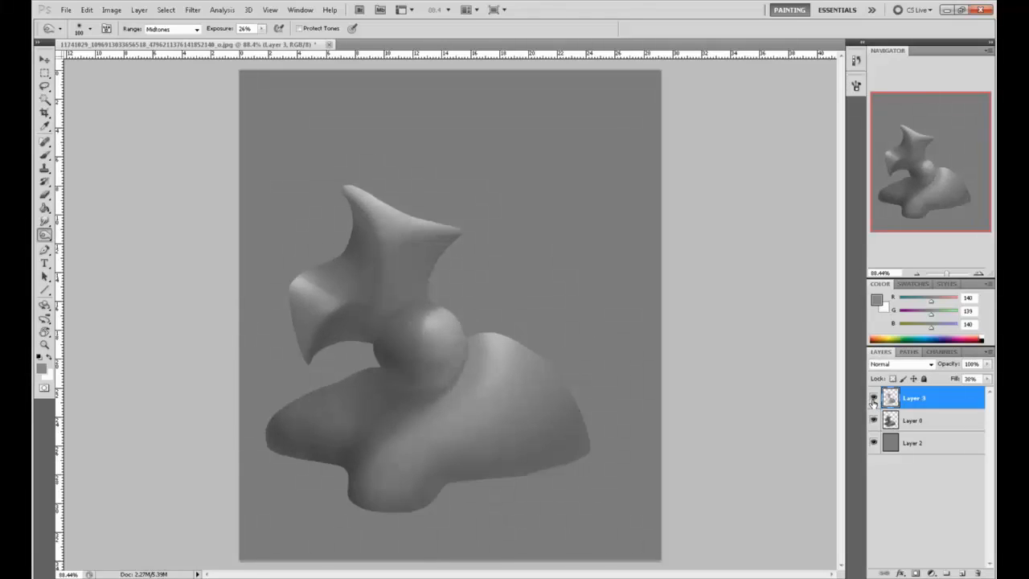
{"action": "left_click", "coordinate": [874, 399]}
{"action": "left_click", "coordinate": [874, 399]}
{"action": "left_click", "coordinate": [874, 400]}
{"action": "left_click", "coordinate": [874, 400]}
- Erase the overlay along the base's lower right edge and merge Layer 3 down into Layer 0
{"action": "key", "text": "e"}
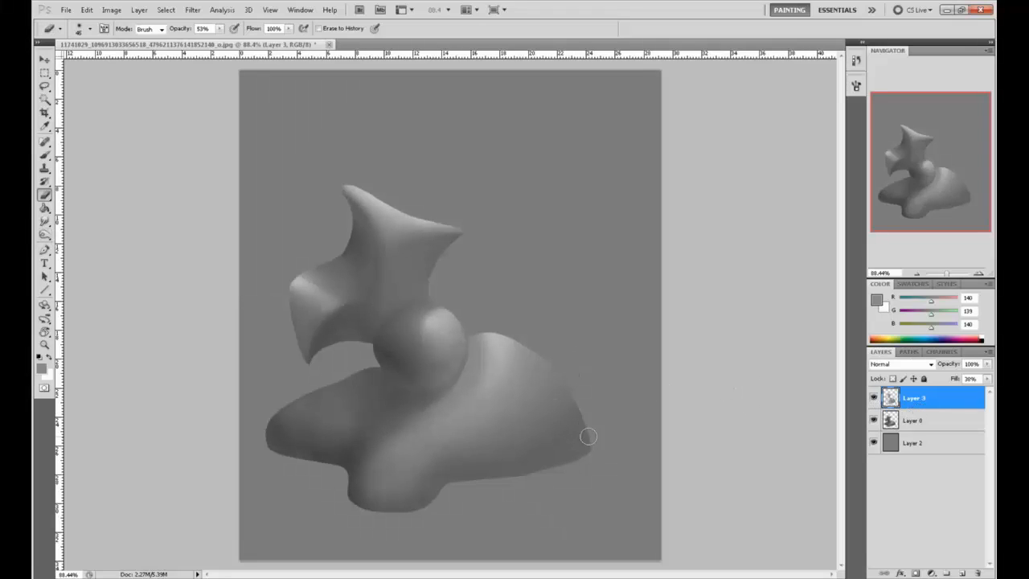
{"action": "left_click_drag", "start_coordinate": [589, 435], "coordinate": [434, 492]}
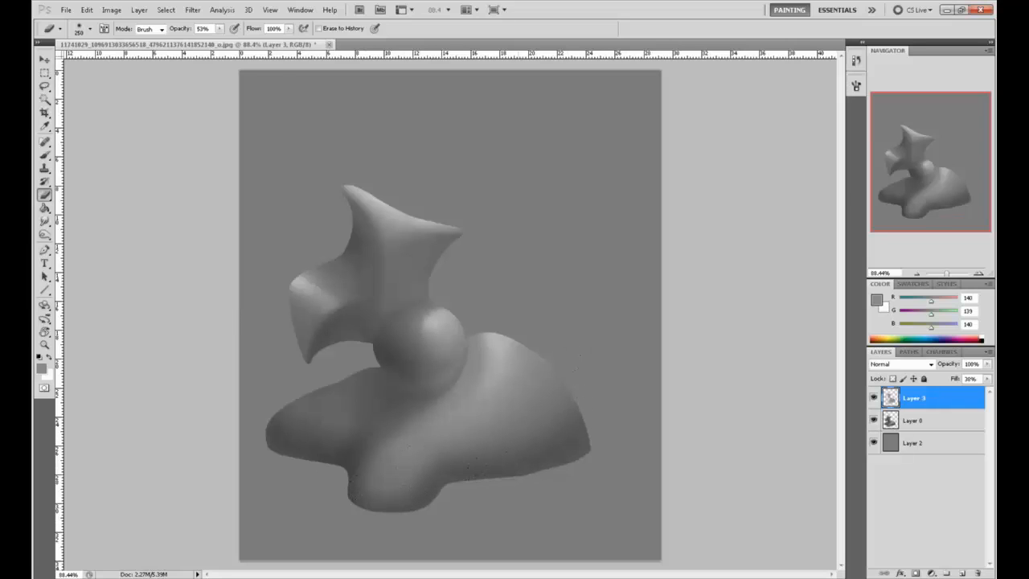
{"action": "right_click", "coordinate": [940, 404]}
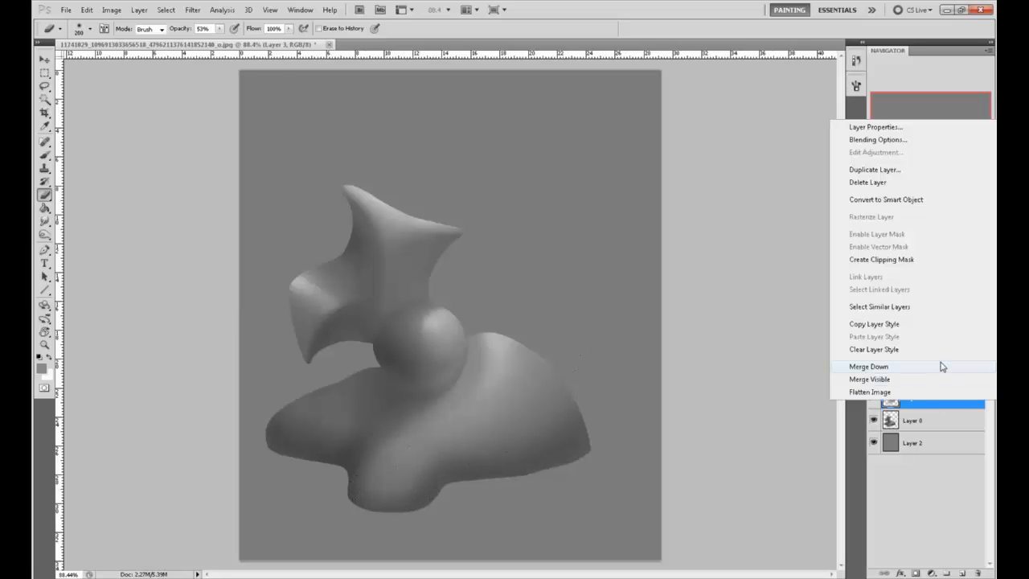
{"action": "left_click", "coordinate": [940, 363]}
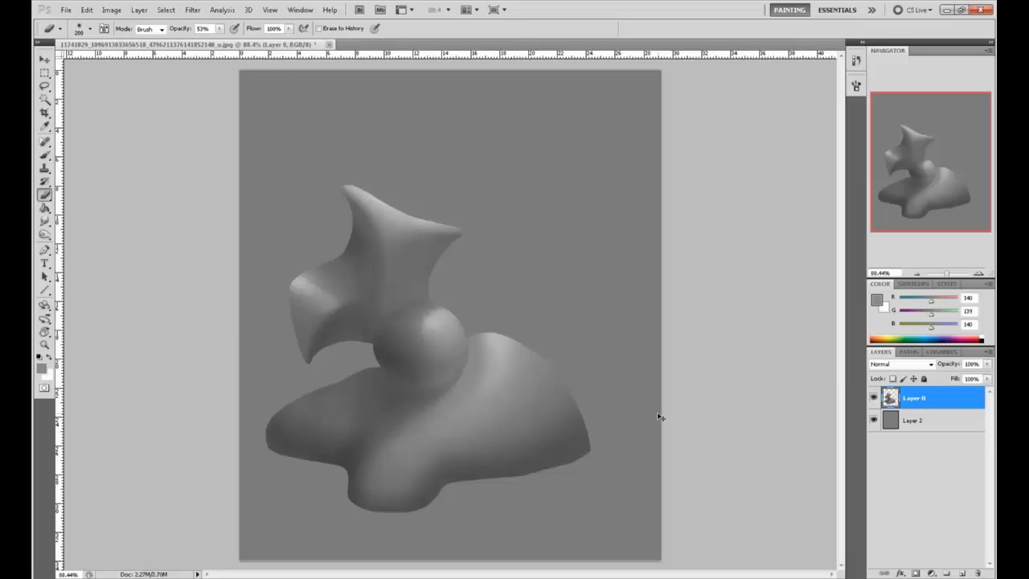
- Adjust the merged form on Layer 0 with Levels and deselect it
{"action": "key", "text": "ctrl+l"}
{"action": "mouse_move", "coordinate": [713, 400]}
{"action": "left_mouse_down"}
{"action": "mouse_move", "coordinate": [741, 404]}
{"action": "mouse_move", "coordinate": [691, 414]}
{"action": "mouse_move", "coordinate": [733, 403]}
{"action": "mouse_move", "coordinate": [713, 408]}
{"action": "left_mouse_up"}
{"action": "key", "text": "Return"}
{"action": "key", "text": "m"}
{"action": "right_click", "coordinate": [550, 316]}
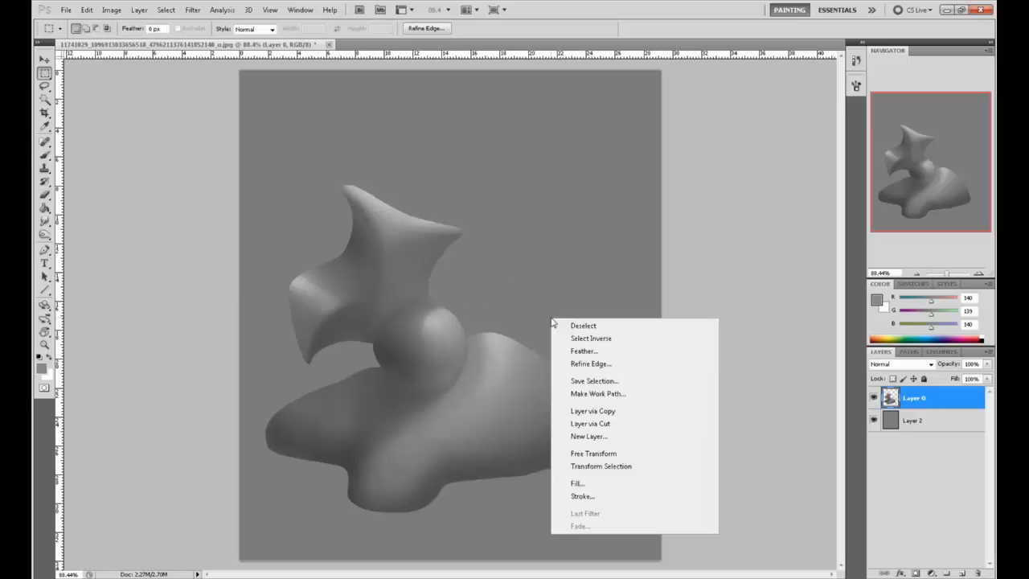
{"action": "left_click", "coordinate": [591, 331]}
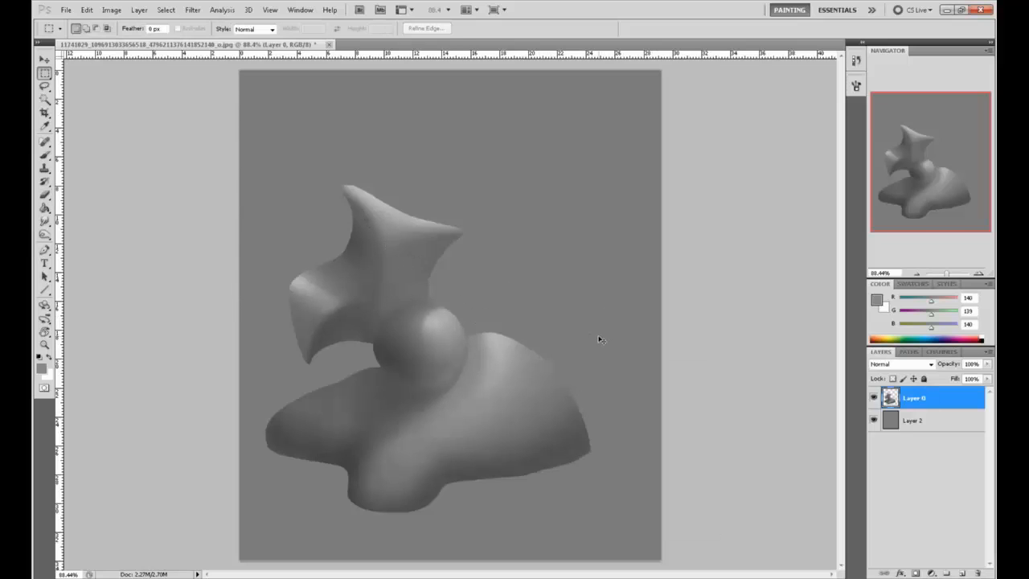
- Move the form slightly up and to the right on the canvas
{"action": "key", "text": "ctrl+minus"}
{"action": "key", "text": "v"}
{"action": "left_click_drag", "start_coordinate": [515, 374], "coordinate": [527, 364]}
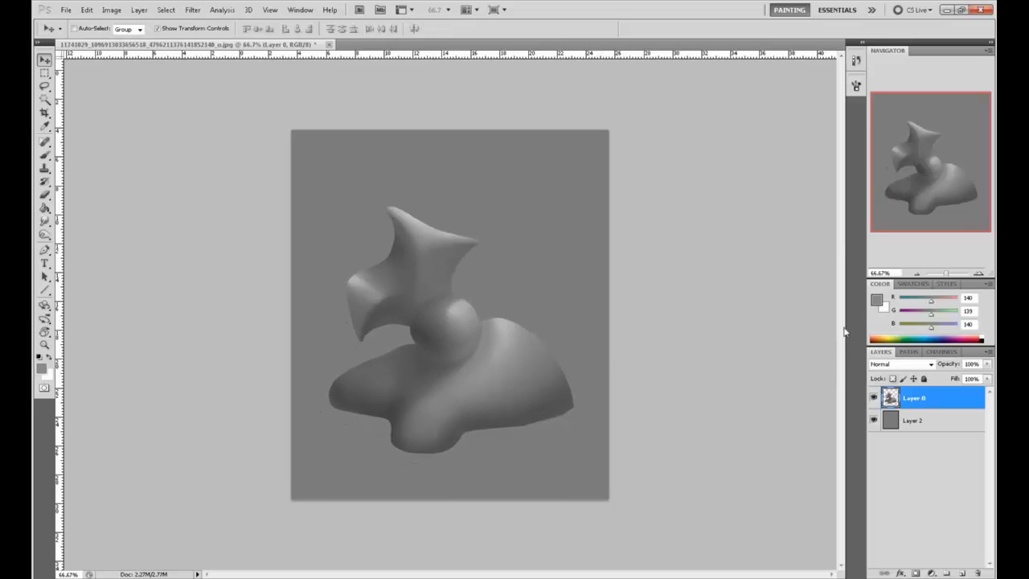
- Add a new layer between Layer 0 and Layer 2 and sample a dark grey (67, 67, 67) from the form's shaded base
{"action": "left_click", "coordinate": [936, 425]}
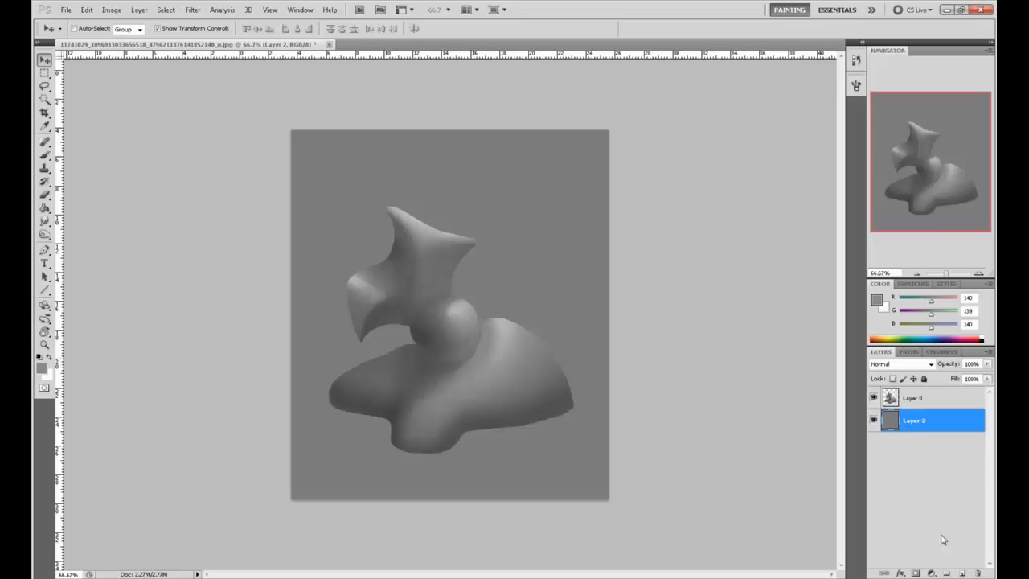
{"action": "left_click", "coordinate": [962, 573]}
{"action": "key", "text": "b"}
{"action": "left_click", "coordinate": [395, 407], "text": "alt"}
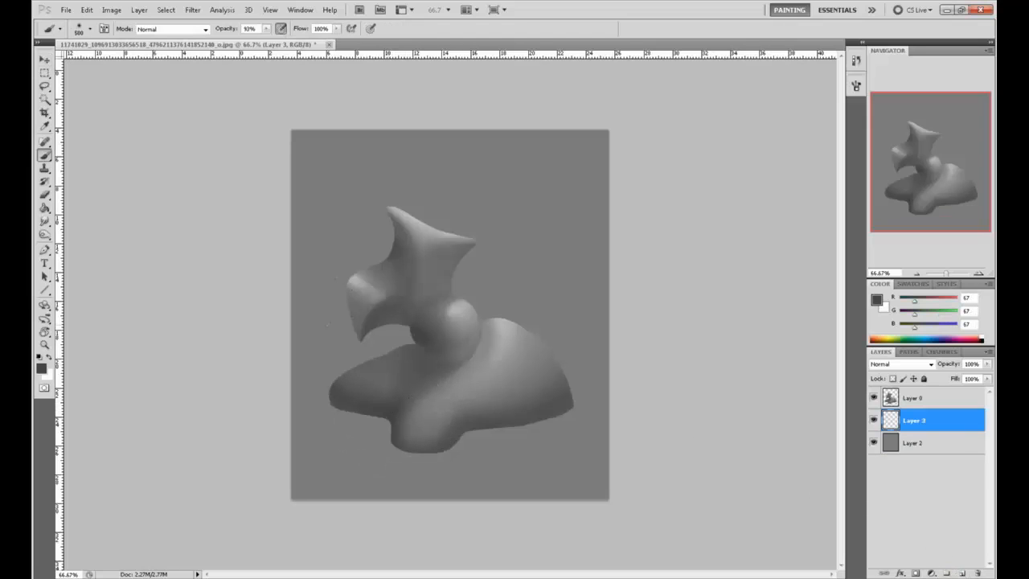
- Paint a cast shadow from beneath the base to the canvas's left edge with a size 25 brush at 48% opacity
{"action": "key", "text": "bracketleft"}
{"action": "key", "text": "bracketleft"}
{"action": "key", "text": "bracketleft"}
{"action": "key", "text": "bracketleft"}
{"action": "key", "text": "bracketleft"}
{"action": "key", "text": "bracketleft"}
{"action": "key", "text": "bracketleft"}
{"action": "key", "text": "bracketleft"}
{"action": "key", "text": "bracketleft"}
{"action": "key", "text": "bracketleft"}
{"action": "key", "text": "bracketleft"}
{"action": "key", "text": "bracketleft"}
{"action": "key", "text": "bracketleft"}
{"action": "key", "text": "bracketleft"}
{"action": "key", "text": "bracketleft"}
{"action": "key", "text": "bracketleft"}
{"action": "key", "text": "bracketleft"}
{"action": "mouse_move", "coordinate": [287, 409]}
{"action": "left_mouse_down"}
{"action": "mouse_move", "coordinate": [358, 415]}
{"action": "mouse_move", "coordinate": [289, 411]}
{"action": "left_mouse_up"}
{"action": "key", "text": "ctrl+z"}
{"action": "left_click", "coordinate": [266, 29]}
{"action": "left_click_drag", "start_coordinate": [268, 38], "coordinate": [241, 40]}
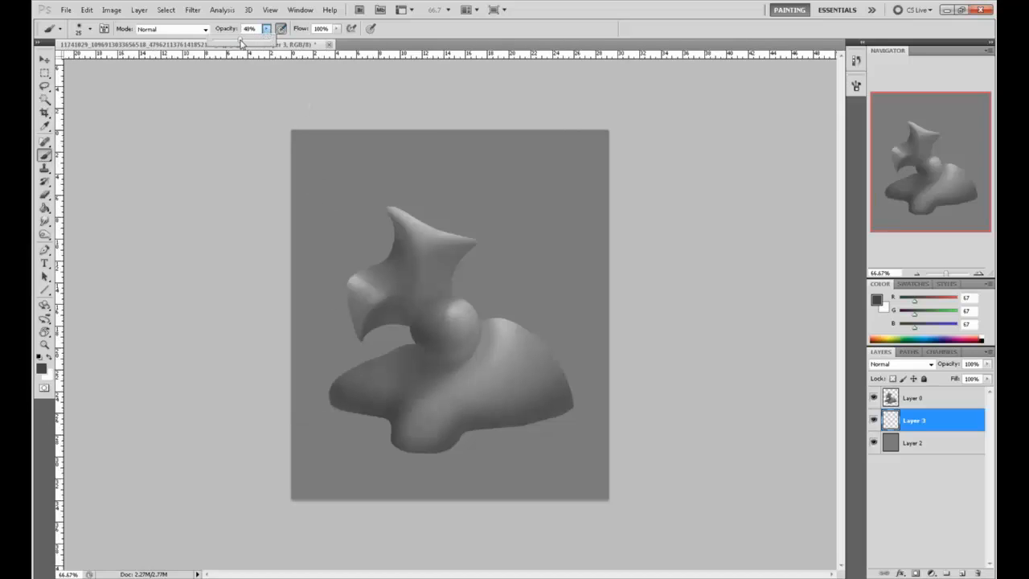
{"action": "mouse_move", "coordinate": [291, 411]}
{"action": "left_mouse_down"}
{"action": "mouse_move", "coordinate": [391, 416]}
{"action": "mouse_move", "coordinate": [308, 447]}
{"action": "mouse_move", "coordinate": [309, 467]}
{"action": "mouse_move", "coordinate": [395, 468]}
{"action": "mouse_move", "coordinate": [535, 422]}
{"action": "mouse_move", "coordinate": [389, 462]}
{"action": "mouse_move", "coordinate": [443, 427]}
{"action": "left_mouse_up"}
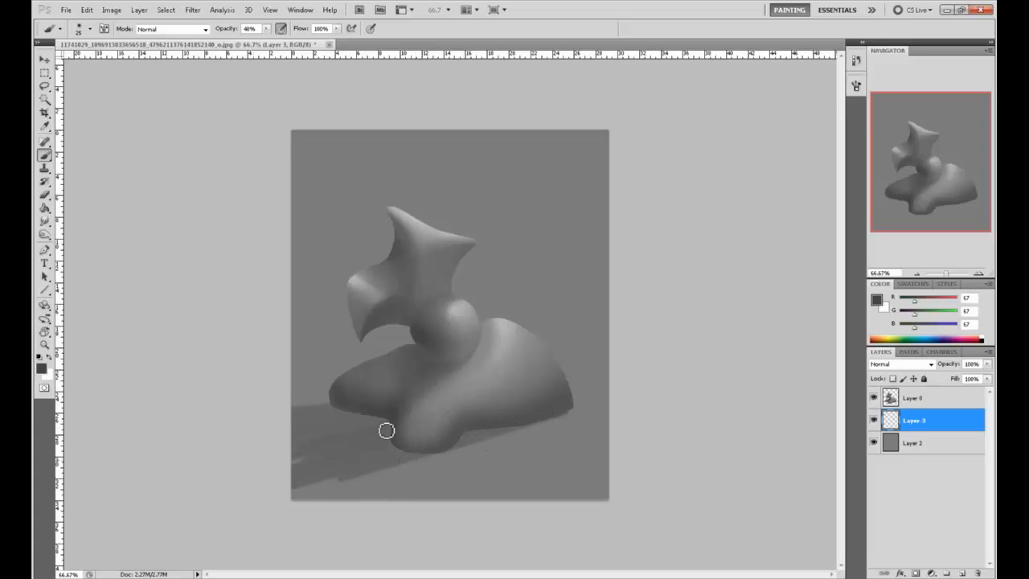
{"action": "mouse_move", "coordinate": [285, 470]}
{"action": "left_mouse_down"}
{"action": "mouse_move", "coordinate": [325, 477]}
{"action": "mouse_move", "coordinate": [325, 486]}
{"action": "mouse_move", "coordinate": [420, 461]}
{"action": "mouse_move", "coordinate": [377, 471]}
{"action": "left_mouse_up"}
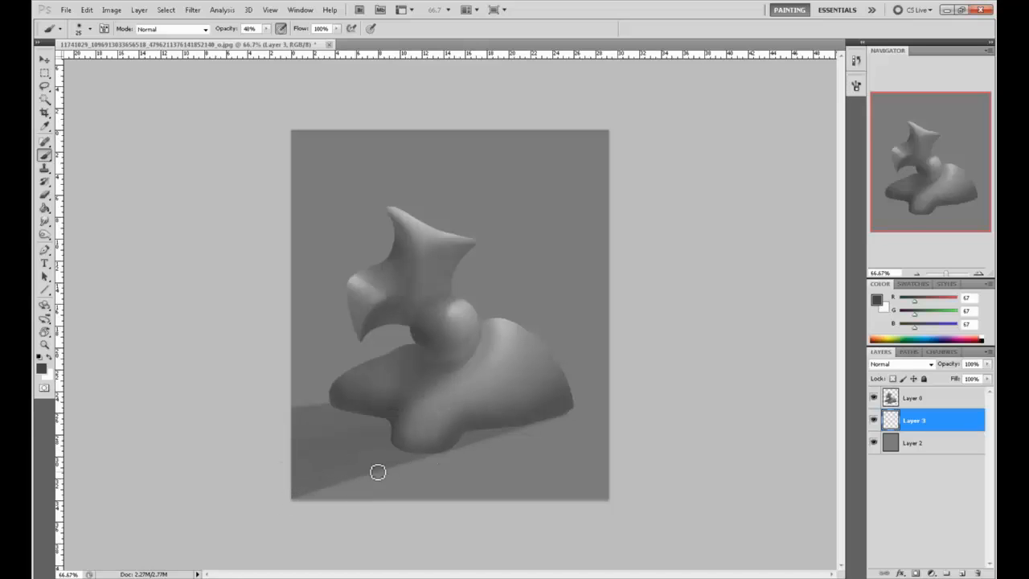
- Soften and narrow the cast shadow by erasing along its lower edge at 53% opacity, undoing the unsatisfactory stroke
{"action": "key", "text": "e"}
{"action": "left_click_drag", "start_coordinate": [427, 450], "coordinate": [424, 395]}
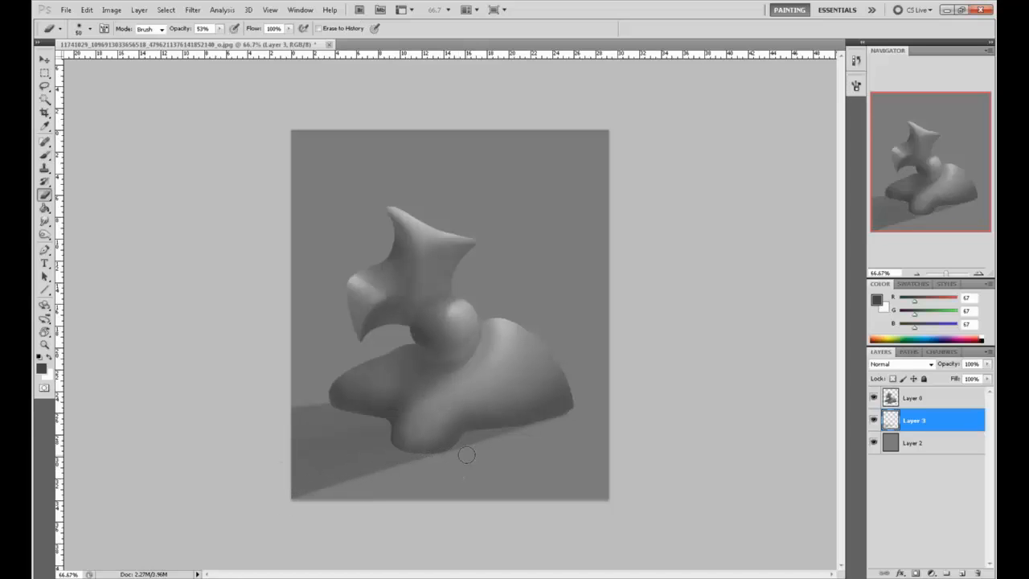
{"action": "left_click_drag", "start_coordinate": [421, 465], "coordinate": [298, 477]}
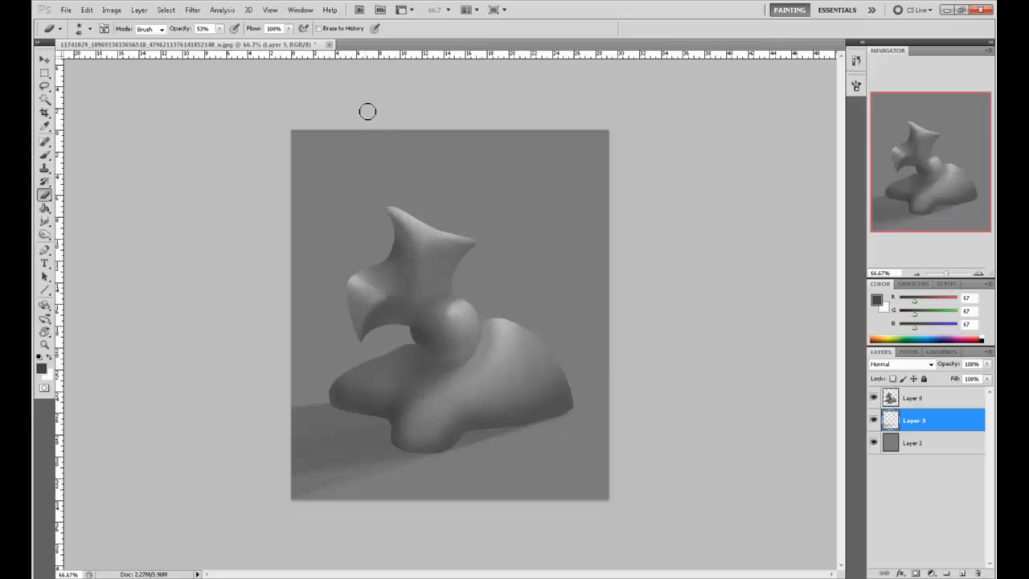
{"action": "key", "text": "ctrl+z"}
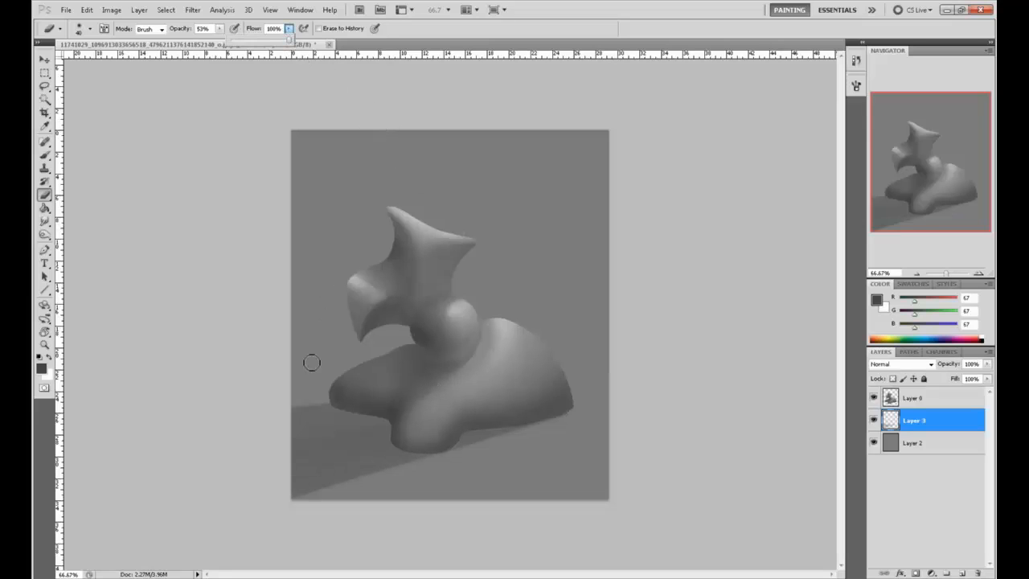
{"action": "left_click", "coordinate": [252, 429]}
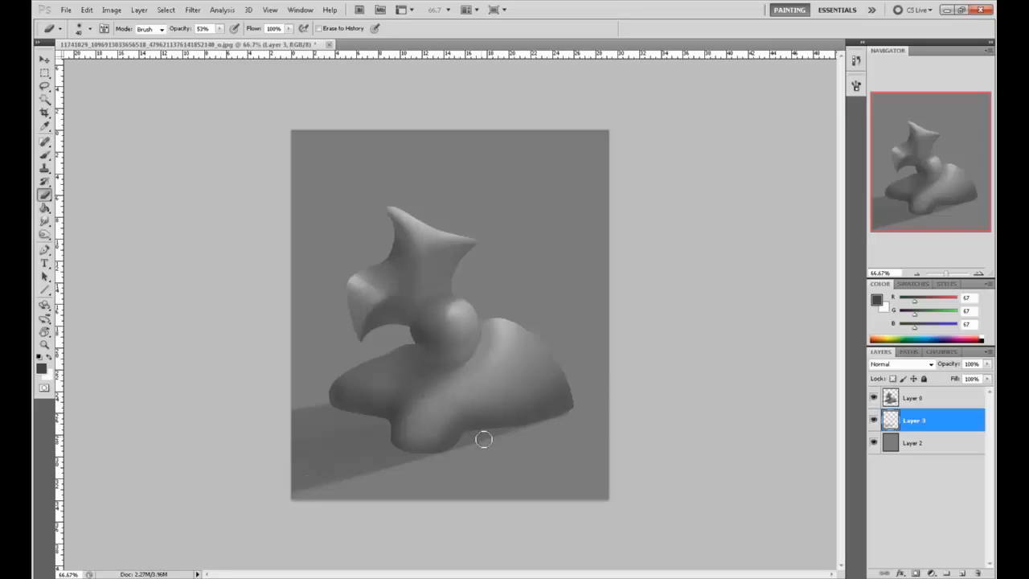
{"action": "mouse_move", "coordinate": [459, 451]}
{"action": "left_mouse_down"}
{"action": "mouse_move", "coordinate": [243, 503]}
{"action": "mouse_move", "coordinate": [459, 455]}
{"action": "mouse_move", "coordinate": [353, 472]}
{"action": "mouse_move", "coordinate": [495, 455]}
{"action": "mouse_move", "coordinate": [297, 476]}
{"action": "mouse_move", "coordinate": [496, 455]}
{"action": "mouse_move", "coordinate": [261, 491]}
{"action": "mouse_move", "coordinate": [472, 455]}
{"action": "mouse_move", "coordinate": [296, 483]}
{"action": "mouse_move", "coordinate": [465, 458]}
{"action": "mouse_move", "coordinate": [274, 480]}
{"action": "mouse_move", "coordinate": [465, 459]}
{"action": "mouse_move", "coordinate": [256, 477]}
{"action": "mouse_move", "coordinate": [458, 457]}
{"action": "mouse_move", "coordinate": [212, 471]}
{"action": "mouse_move", "coordinate": [403, 472]}
{"action": "mouse_move", "coordinate": [315, 473]}
{"action": "mouse_move", "coordinate": [360, 471]}
{"action": "mouse_move", "coordinate": [301, 462]}
{"action": "mouse_move", "coordinate": [285, 477]}
{"action": "mouse_move", "coordinate": [340, 485]}
{"action": "mouse_move", "coordinate": [272, 504]}
{"action": "left_mouse_up"}
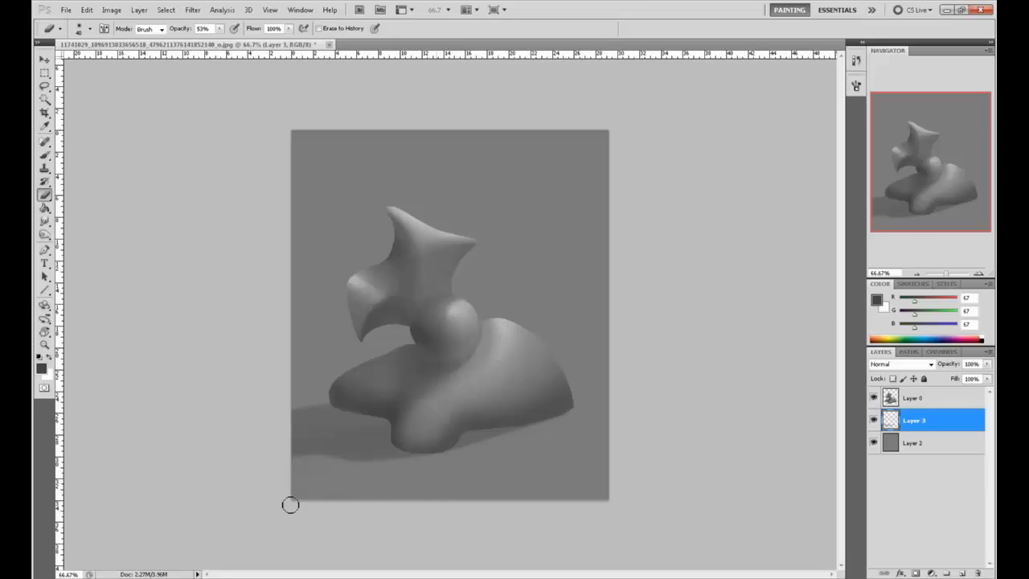
- Darken the cast shadow by duplicating its layer, Layer 3, and merging the copy down, doing this twice
{"action": "key", "text": "b"}
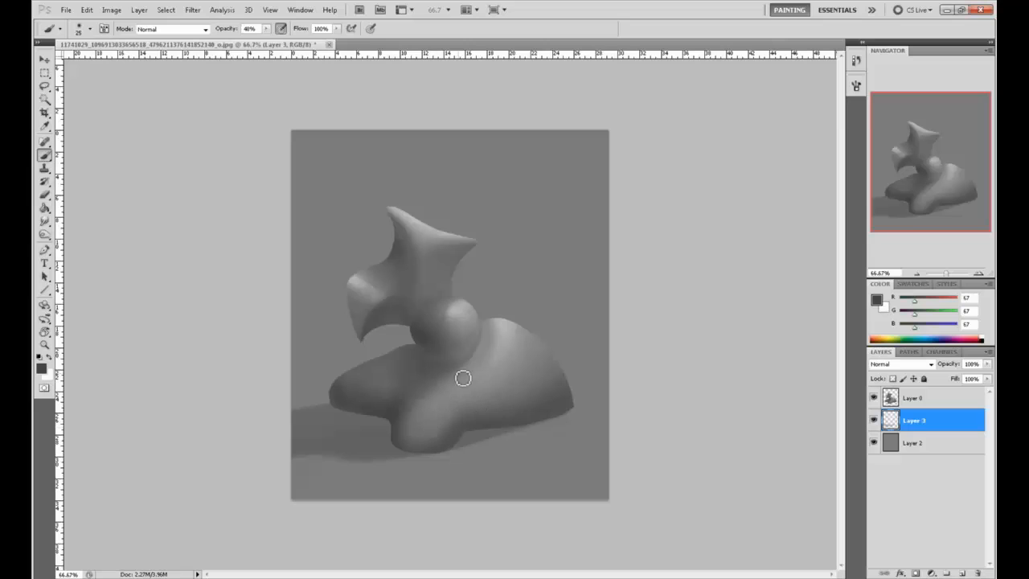
{"action": "right_click", "coordinate": [950, 415]}
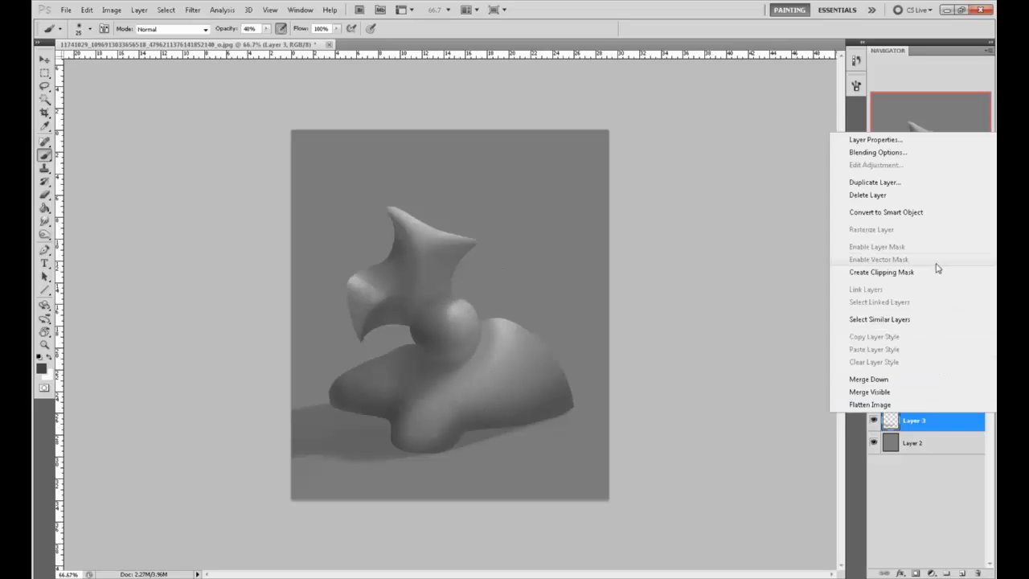
{"action": "left_click", "coordinate": [924, 183]}
{"action": "left_click", "coordinate": [831, 210]}
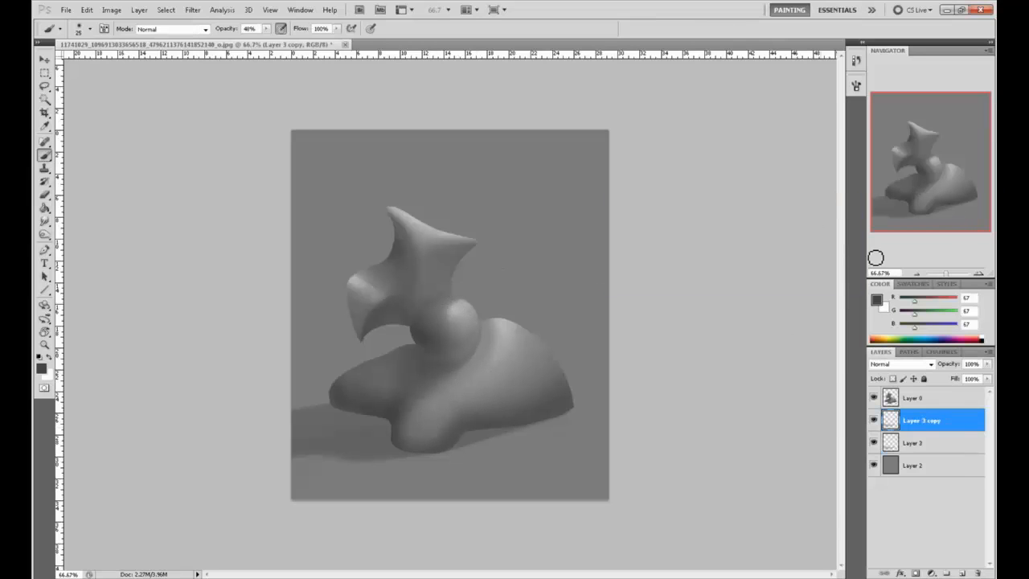
{"action": "right_click", "coordinate": [929, 423]}
{"action": "left_click", "coordinate": [931, 386]}
{"action": "right_click", "coordinate": [924, 421]}
{"action": "left_click", "coordinate": [932, 190]}
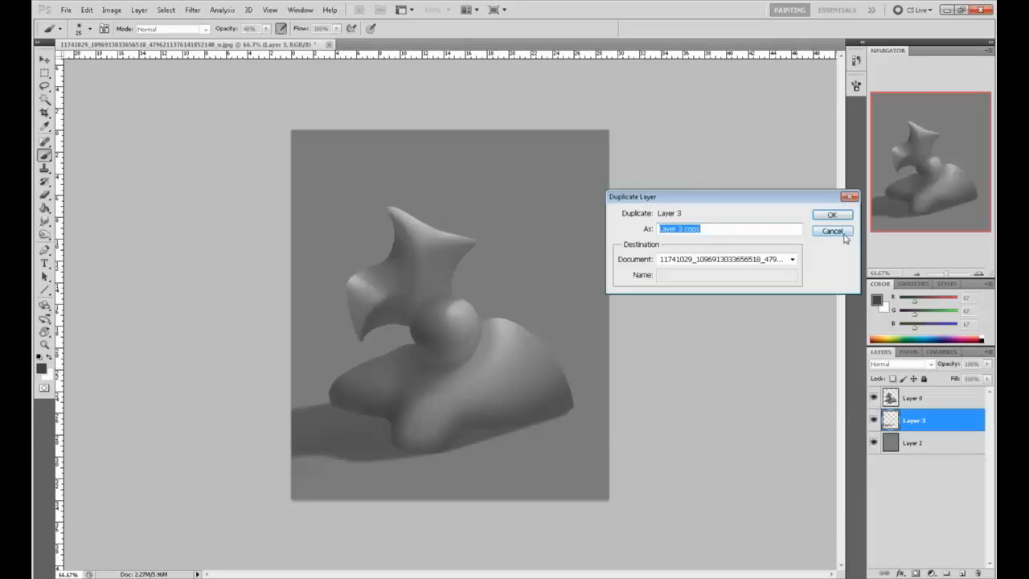
{"action": "left_click", "coordinate": [834, 211]}
{"action": "right_click", "coordinate": [932, 426]}
{"action": "left_click", "coordinate": [942, 392]}
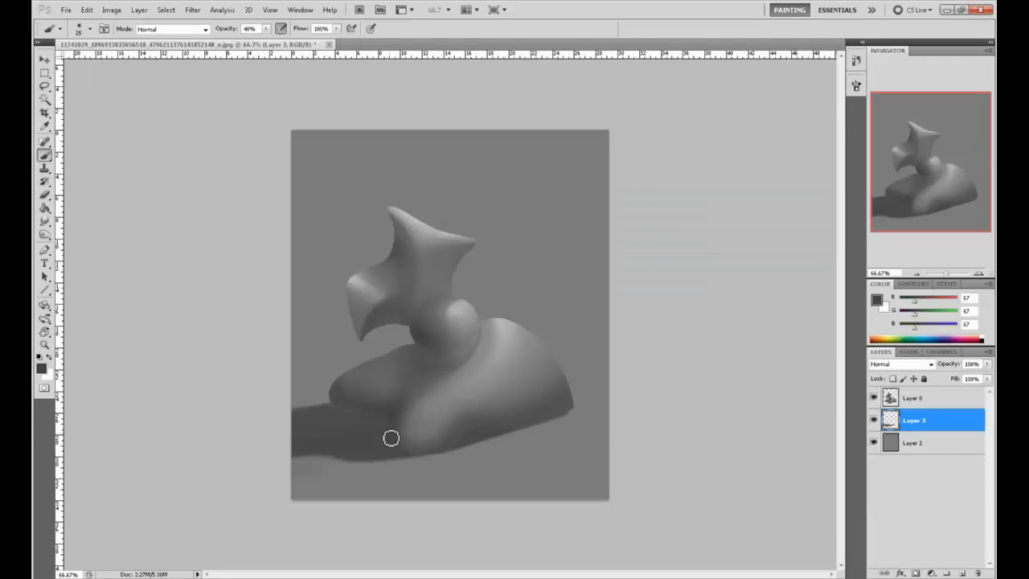
- Fade the cast shadow toward the canvas's left edge with a size 500 eraser at 53% opacity, undoing unsatisfactory strokes
{"action": "left_click_drag", "start_coordinate": [265, 400], "coordinate": [242, 405]}
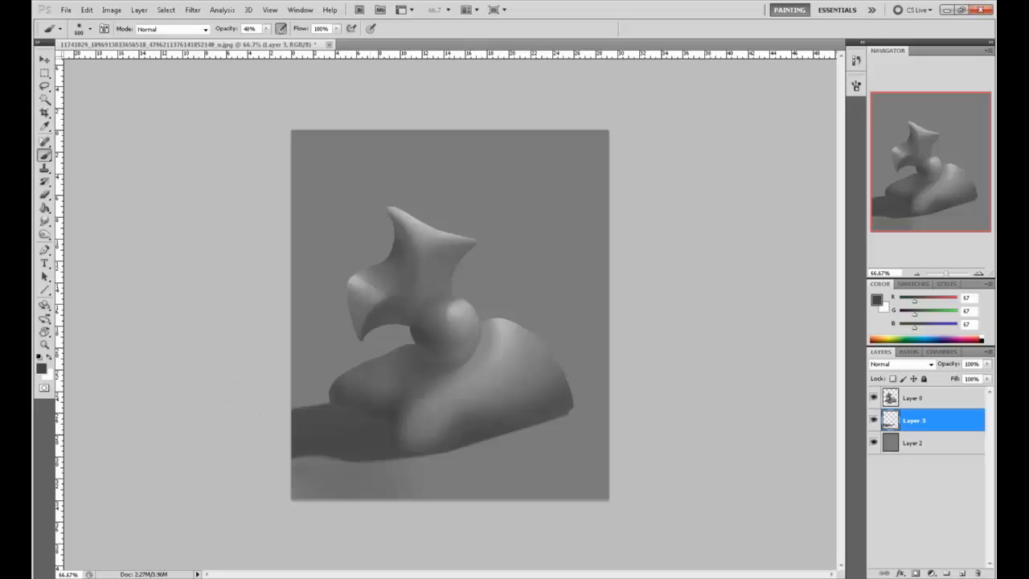
{"action": "key", "text": "r"}
{"action": "key", "text": "e"}
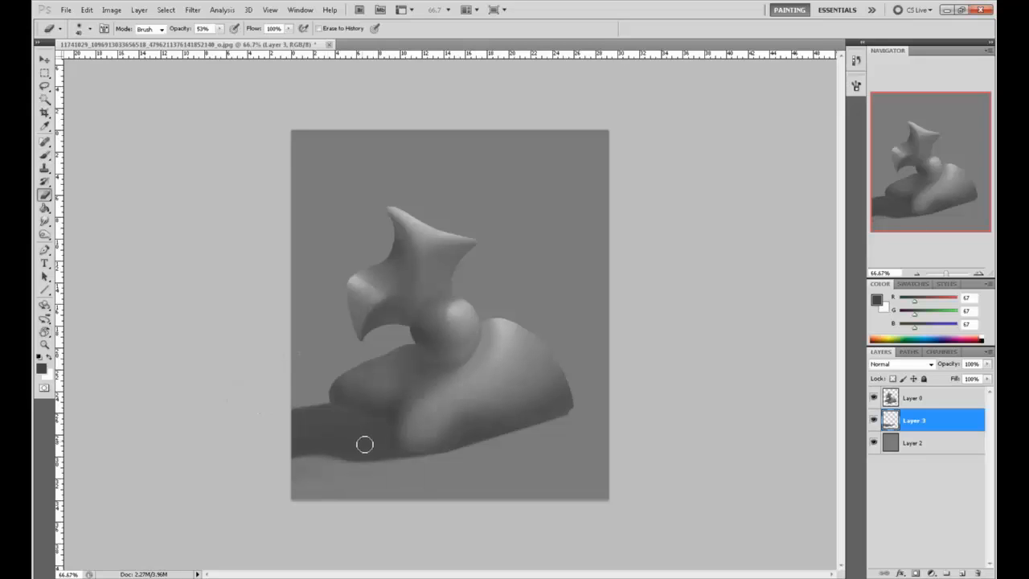
{"action": "key", "text": "bracketright"}
{"action": "key", "text": "bracketright"}
{"action": "key", "text": "bracketright"}
{"action": "left_click_drag", "start_coordinate": [265, 337], "coordinate": [192, 224]}
{"action": "key", "text": "ctrl+z"}
{"action": "mouse_move", "coordinate": [245, 408]}
{"action": "left_mouse_down"}
{"action": "mouse_move", "coordinate": [187, 376]}
{"action": "mouse_move", "coordinate": [225, 374]}
{"action": "mouse_move", "coordinate": [291, 452]}
{"action": "mouse_move", "coordinate": [287, 434]}
{"action": "mouse_move", "coordinate": [200, 397]}
{"action": "left_mouse_up"}
{"action": "key", "text": "ctrl+z"}
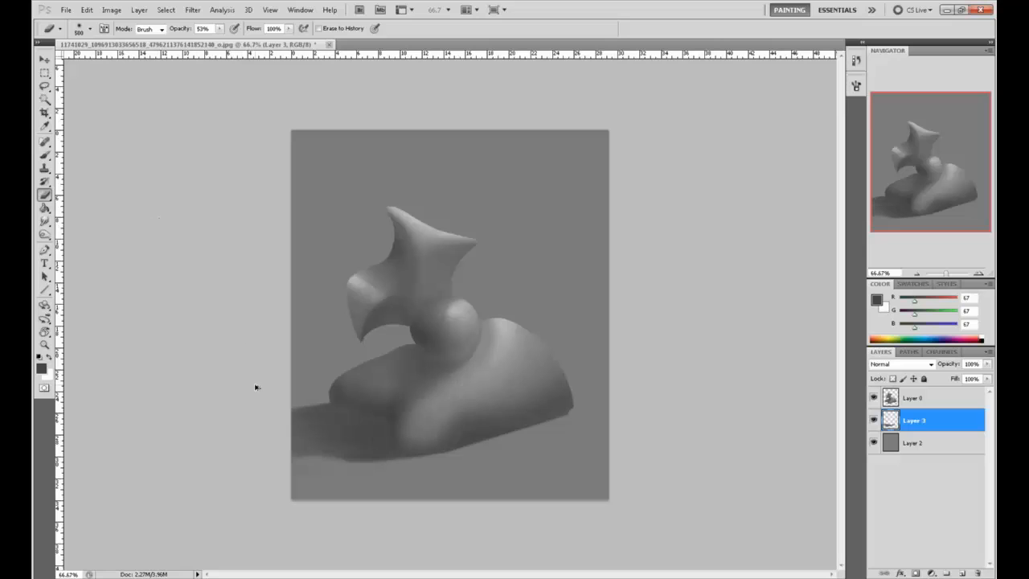
- Soften the cast shadow layer with a Gaussian Blur of slightly increased radius
{"action": "left_click", "coordinate": [194, 10]}
{"action": "mouse_move", "coordinate": [201, 115]}
{"action": "left_click", "coordinate": [149, 158]}
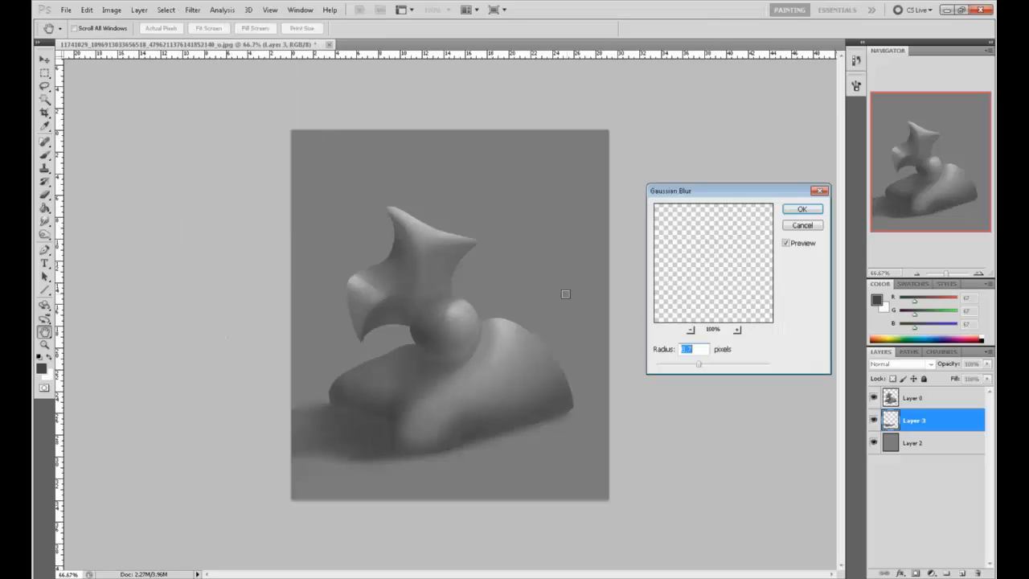
{"action": "left_click_drag", "start_coordinate": [696, 366], "coordinate": [701, 367]}
{"action": "left_click", "coordinate": [801, 210]}
- Clean up the blurred shadow around the form's base and its outer edges with the eraser at 53% opacity
{"action": "key", "text": "b"}
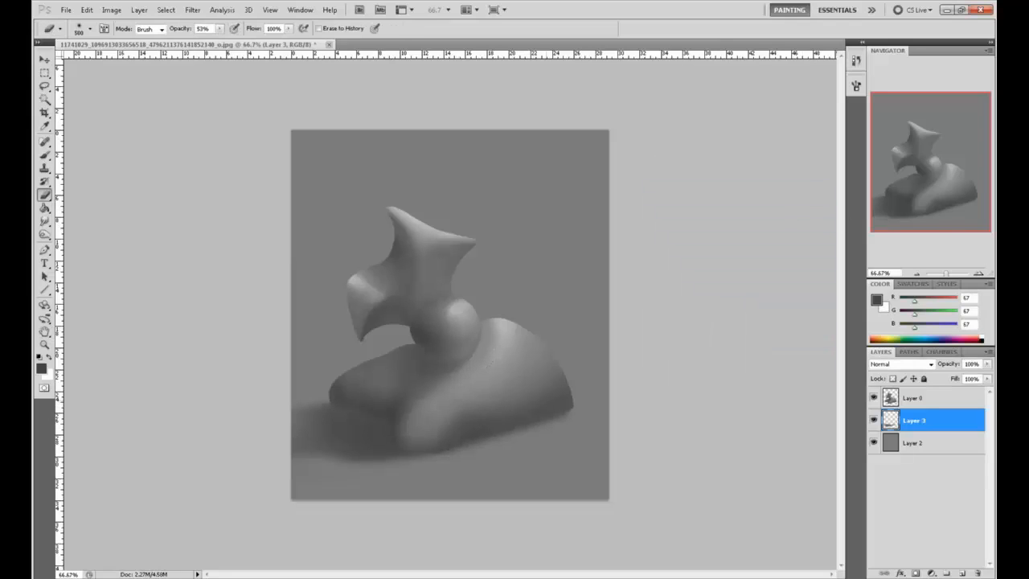
{"action": "key", "text": "v"}
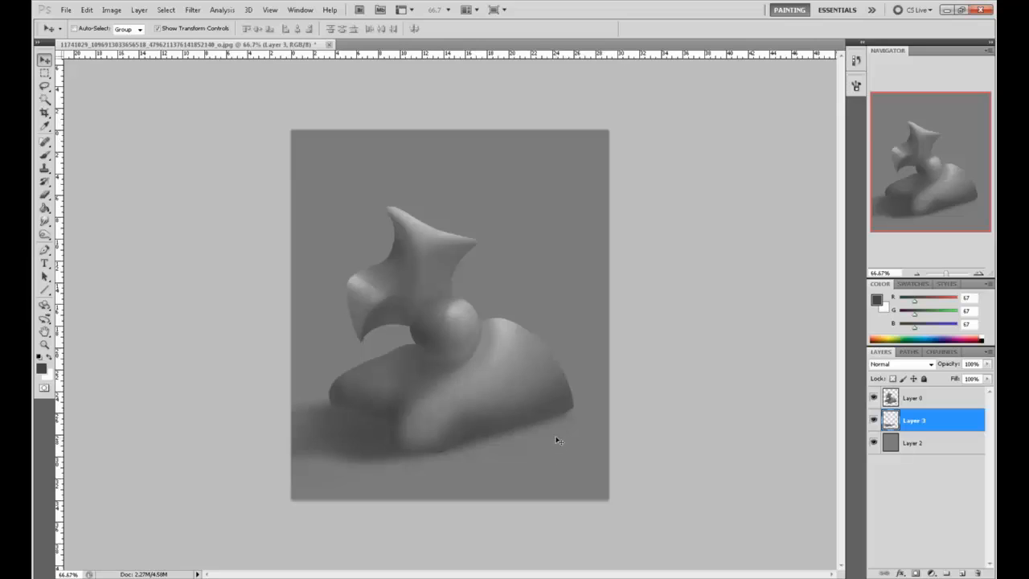
{"action": "key", "text": "e"}
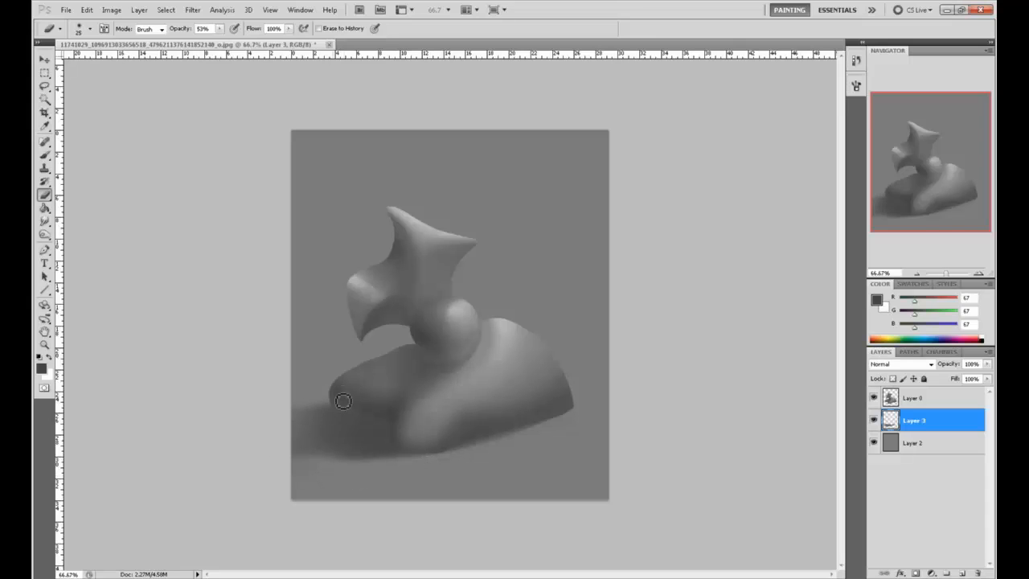
{"action": "key", "text": "bracketleft"}
{"action": "key", "text": "bracketleft"}
- Lighten the cast shadow by reducing Layer 3's fill to 60%
{"action": "left_click", "coordinate": [987, 379]}
{"action": "left_click_drag", "start_coordinate": [988, 392], "coordinate": [969, 394]}
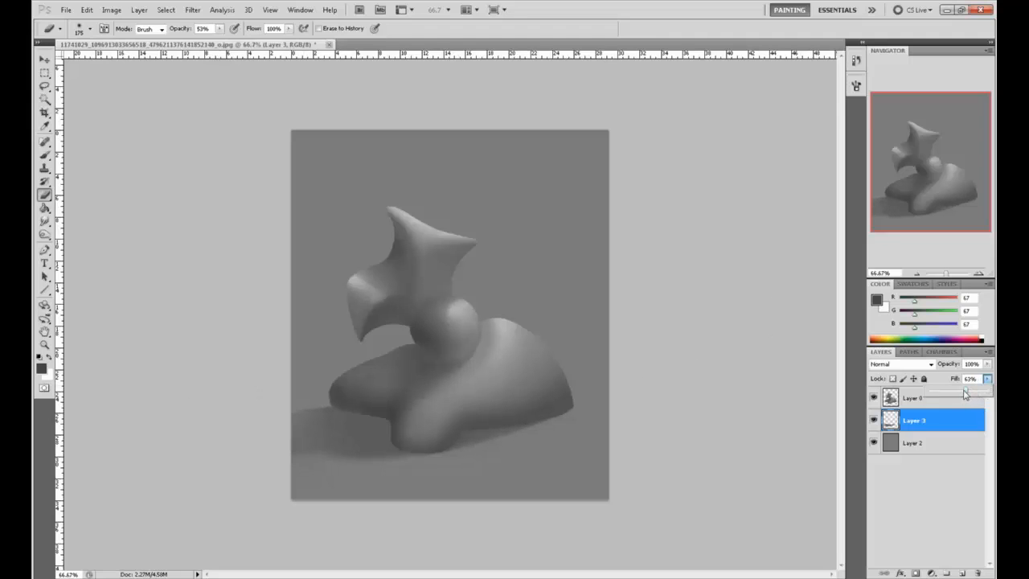
{"action": "right_click", "coordinate": [905, 429]}
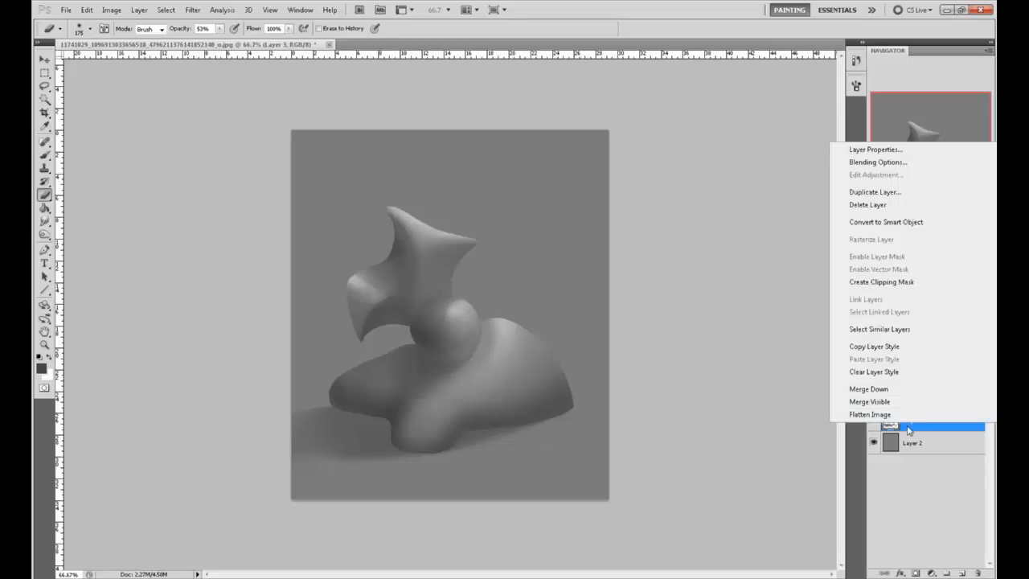
{"action": "left_click", "coordinate": [916, 430]}
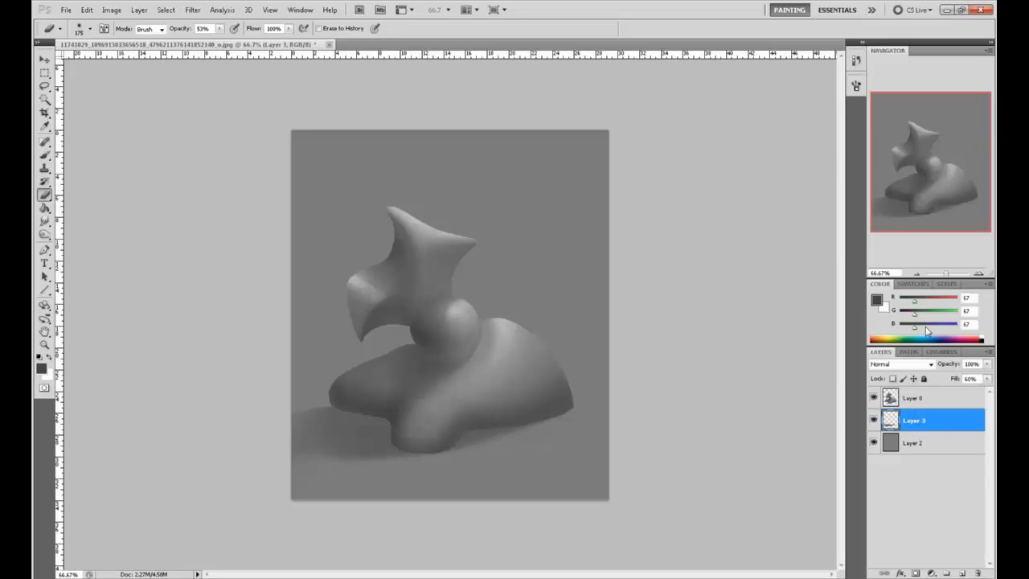
- Set the foreground colour to pure red (255, 0, 0) and the brush opacity to 100% for annotating
{"action": "key", "text": "b"}
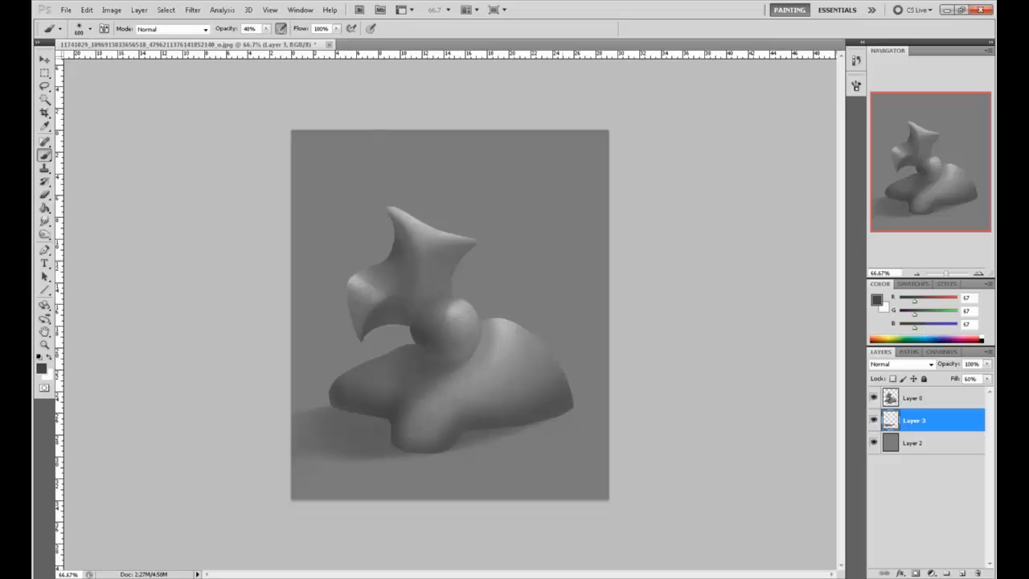
{"action": "left_click", "coordinate": [877, 303]}
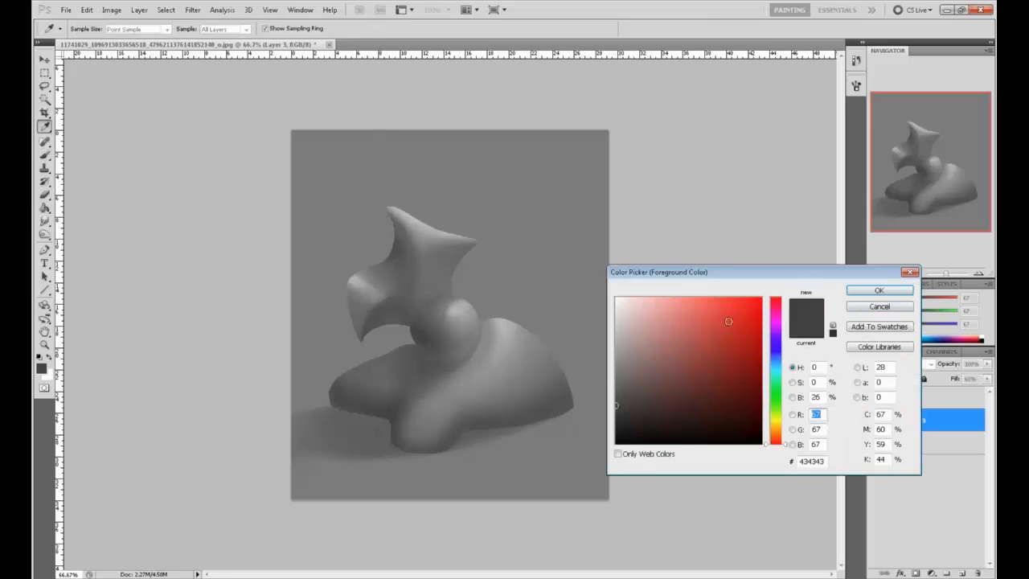
{"action": "left_click", "coordinate": [762, 269]}
{"action": "left_click", "coordinate": [879, 292]}
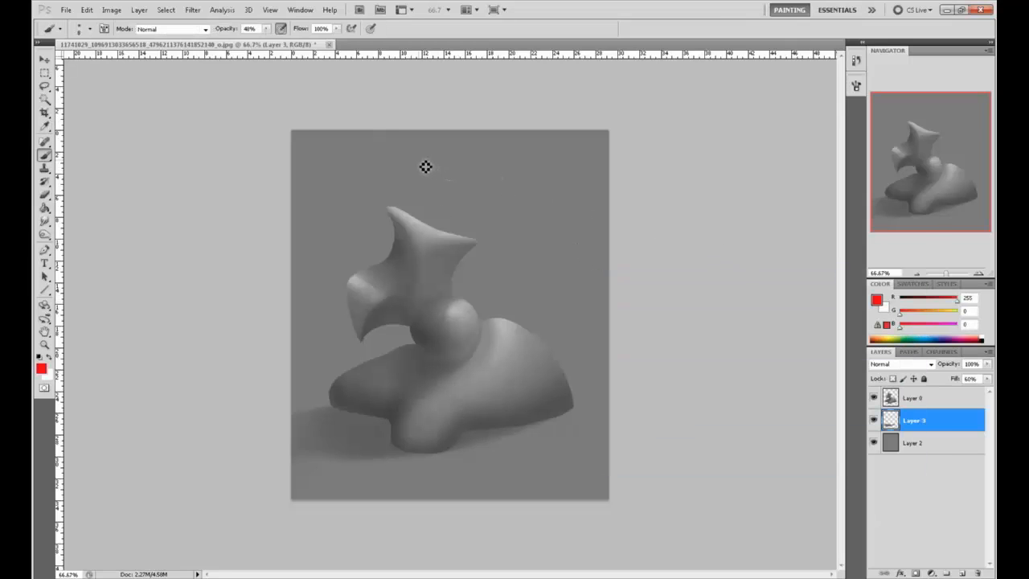
{"action": "left_click", "coordinate": [371, 158]}
{"action": "left_click_drag", "start_coordinate": [266, 28], "coordinate": [304, 43]}
- Handwrite red notes above and beside the form: "where? LS", "kind of form", "material", "where is the cube", "where is the LS?"
{"action": "left_click", "coordinate": [373, 158]}
{"action": "mouse_move", "coordinate": [373, 168]}
{"action": "left_mouse_down"}
{"action": "mouse_move", "coordinate": [414, 143]}
{"action": "mouse_move", "coordinate": [464, 163]}
{"action": "mouse_move", "coordinate": [469, 144]}
{"action": "mouse_move", "coordinate": [526, 161]}
{"action": "left_mouse_up"}
{"action": "mouse_move", "coordinate": [399, 185]}
{"action": "left_mouse_down"}
{"action": "mouse_move", "coordinate": [432, 194]}
{"action": "mouse_move", "coordinate": [443, 186]}
{"action": "mouse_move", "coordinate": [439, 172]}
{"action": "mouse_move", "coordinate": [483, 202]}
{"action": "mouse_move", "coordinate": [545, 185]}
{"action": "mouse_move", "coordinate": [512, 234]}
{"action": "left_mouse_up"}
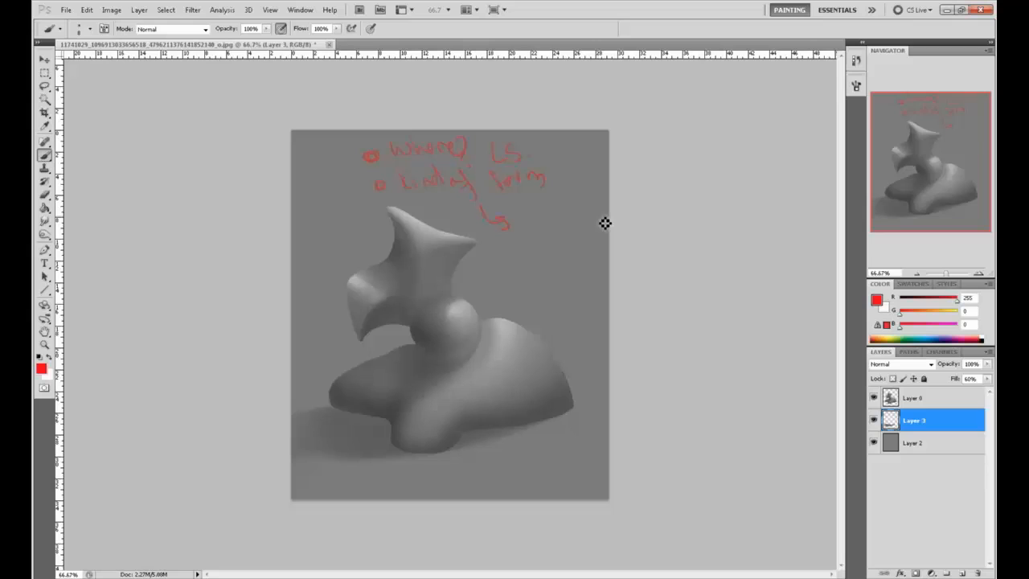
{"action": "mouse_move", "coordinate": [521, 221]}
{"action": "left_mouse_down"}
{"action": "mouse_move", "coordinate": [568, 223]}
{"action": "mouse_move", "coordinate": [579, 210]}
{"action": "left_mouse_up"}
{"action": "mouse_move", "coordinate": [500, 198]}
{"action": "left_mouse_down"}
{"action": "mouse_move", "coordinate": [565, 198]}
{"action": "mouse_move", "coordinate": [595, 190]}
{"action": "mouse_move", "coordinate": [605, 172]}
{"action": "left_mouse_up"}
{"action": "mouse_move", "coordinate": [538, 239]}
{"action": "left_mouse_down"}
{"action": "mouse_move", "coordinate": [547, 253]}
{"action": "mouse_move", "coordinate": [562, 230]}
{"action": "mouse_move", "coordinate": [599, 234]}
{"action": "left_mouse_up"}
{"action": "mouse_move", "coordinate": [544, 271]}
{"action": "left_mouse_down"}
{"action": "mouse_move", "coordinate": [568, 257]}
{"action": "mouse_move", "coordinate": [595, 262]}
{"action": "left_mouse_up"}
{"action": "mouse_move", "coordinate": [524, 298]}
{"action": "left_mouse_down"}
{"action": "mouse_move", "coordinate": [559, 297]}
{"action": "mouse_move", "coordinate": [595, 279]}
{"action": "mouse_move", "coordinate": [553, 317]}
{"action": "mouse_move", "coordinate": [591, 312]}
{"action": "mouse_move", "coordinate": [557, 361]}
{"action": "mouse_move", "coordinate": [581, 337]}
{"action": "mouse_move", "coordinate": [573, 330]}
{"action": "mouse_move", "coordinate": [597, 333]}
{"action": "left_mouse_up"}
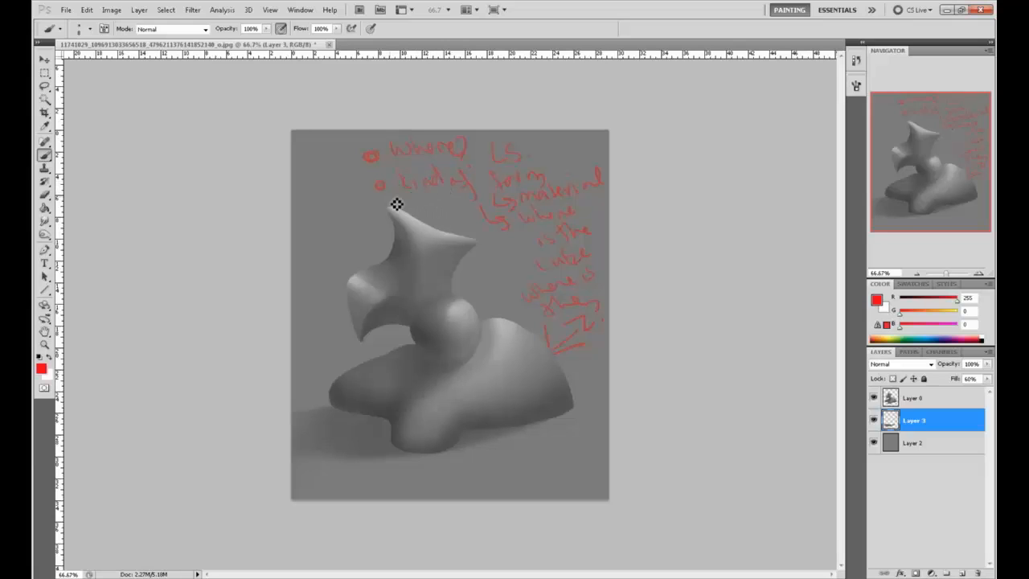
- Handwrite the red note "light as lines" with "secondary" below the form and extend the first note with "= LS"
{"action": "mouse_move", "coordinate": [443, 480]}
{"action": "left_mouse_down"}
{"action": "mouse_move", "coordinate": [469, 477]}
{"action": "mouse_move", "coordinate": [459, 469]}
{"action": "mouse_move", "coordinate": [500, 464]}
{"action": "left_mouse_up"}
{"action": "left_click_drag", "start_coordinate": [320, 354], "coordinate": [348, 325]}
{"action": "left_click_drag", "start_coordinate": [338, 327], "coordinate": [351, 344]}
{"action": "key", "text": "ctrl+z"}
{"action": "mouse_move", "coordinate": [536, 155]}
{"action": "left_mouse_down"}
{"action": "mouse_move", "coordinate": [569, 151]}
{"action": "mouse_move", "coordinate": [570, 161]}
{"action": "left_mouse_up"}
{"action": "mouse_move", "coordinate": [518, 461]}
{"action": "left_mouse_down"}
{"action": "mouse_move", "coordinate": [563, 448]}
{"action": "mouse_move", "coordinate": [557, 442]}
{"action": "mouse_move", "coordinate": [597, 436]}
{"action": "left_mouse_up"}
{"action": "mouse_move", "coordinate": [497, 474]}
{"action": "left_mouse_down"}
{"action": "mouse_move", "coordinate": [529, 493]}
{"action": "mouse_move", "coordinate": [532, 480]}
{"action": "mouse_move", "coordinate": [541, 488]}
{"action": "mouse_move", "coordinate": [598, 460]}
{"action": "mouse_move", "coordinate": [613, 474]}
{"action": "mouse_move", "coordinate": [590, 487]}
{"action": "left_mouse_up"}
{"action": "left_click_drag", "start_coordinate": [351, 489], "coordinate": [399, 438]}
{"action": "key", "text": "ctrl+z"}
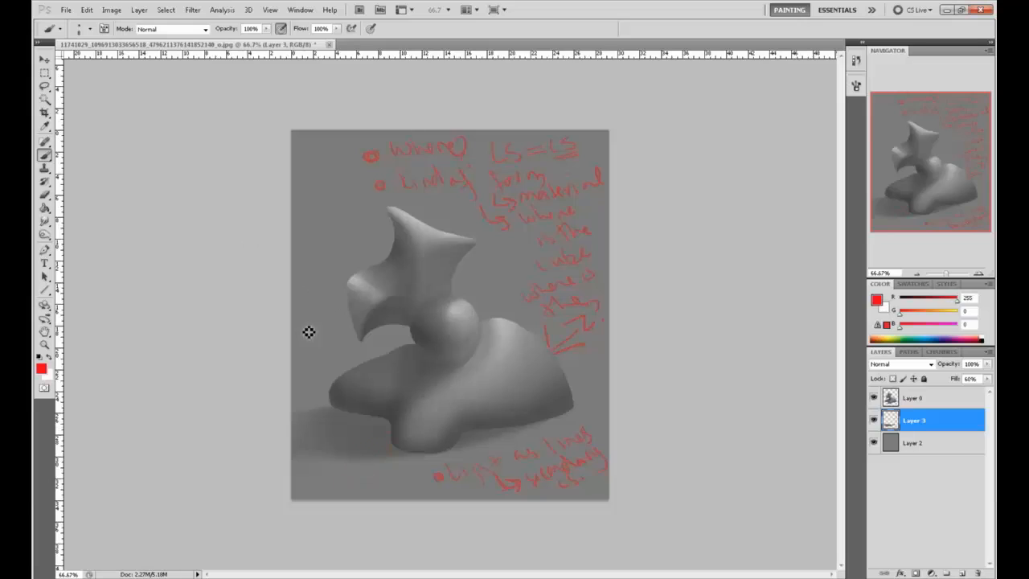
{"action": "mouse_move", "coordinate": [316, 349]}
{"action": "left_mouse_down"}
{"action": "mouse_move", "coordinate": [312, 384]}
{"action": "mouse_move", "coordinate": [312, 322]}
{"action": "mouse_move", "coordinate": [319, 392]}
{"action": "mouse_move", "coordinate": [336, 296]}
{"action": "mouse_move", "coordinate": [343, 324]}
{"action": "mouse_move", "coordinate": [314, 298]}
{"action": "mouse_move", "coordinate": [312, 326]}
{"action": "mouse_move", "coordinate": [356, 308]}
{"action": "left_mouse_up"}
- Undo all the red handwritten notes by stepping back through the history to the first brush stroke after the fill opacity change
{"action": "key", "text": "ctrl+alt+z"}
{"action": "key", "text": "ctrl+alt+z"}
{"action": "key", "text": "ctrl+alt+z"}
{"action": "left_click", "coordinate": [856, 60]}
{"action": "left_click", "coordinate": [839, 352]}
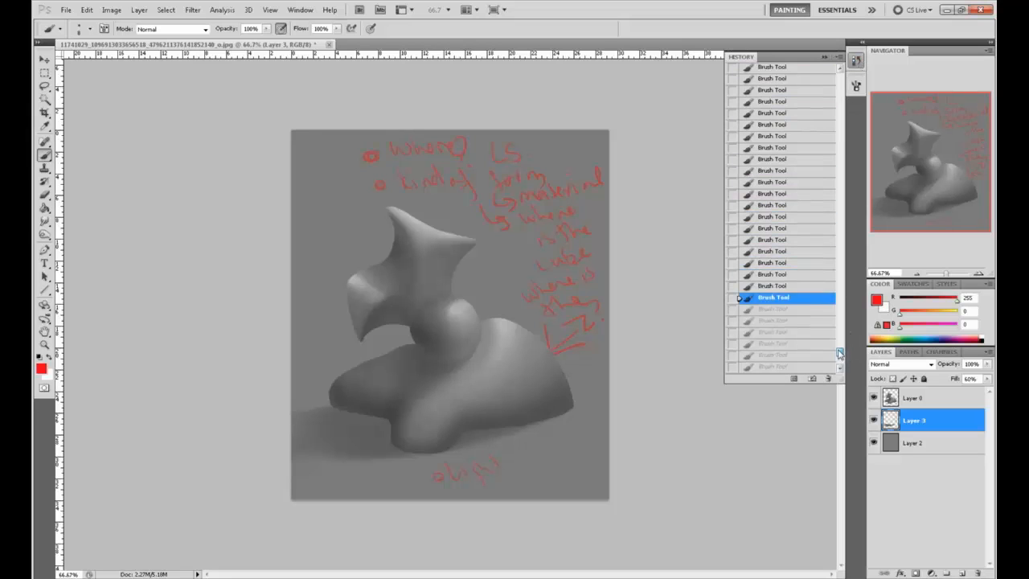
{"action": "key", "text": "ctrl+alt+z"}
{"action": "key", "text": "ctrl+alt+z"}
{"action": "key", "text": "ctrl+alt+z"}
{"action": "key", "text": "ctrl+alt+z"}
{"action": "key", "text": "ctrl+alt+z"}
{"action": "key", "text": "ctrl+alt+z"}
{"action": "key", "text": "ctrl+alt+z"}
{"action": "key", "text": "ctrl+alt+z"}
{"action": "key", "text": "ctrl+alt+z"}
{"action": "key", "text": "ctrl+alt+z"}
{"action": "key", "text": "ctrl+alt+z"}
{"action": "key", "text": "ctrl+alt+z"}
{"action": "key", "text": "ctrl+alt+z"}
{"action": "key", "text": "ctrl+alt+z"}
{"action": "key", "text": "ctrl+alt+z"}
{"action": "key", "text": "ctrl+alt+z"}
{"action": "key", "text": "ctrl+alt+z"}
{"action": "key", "text": "ctrl+alt+z"}
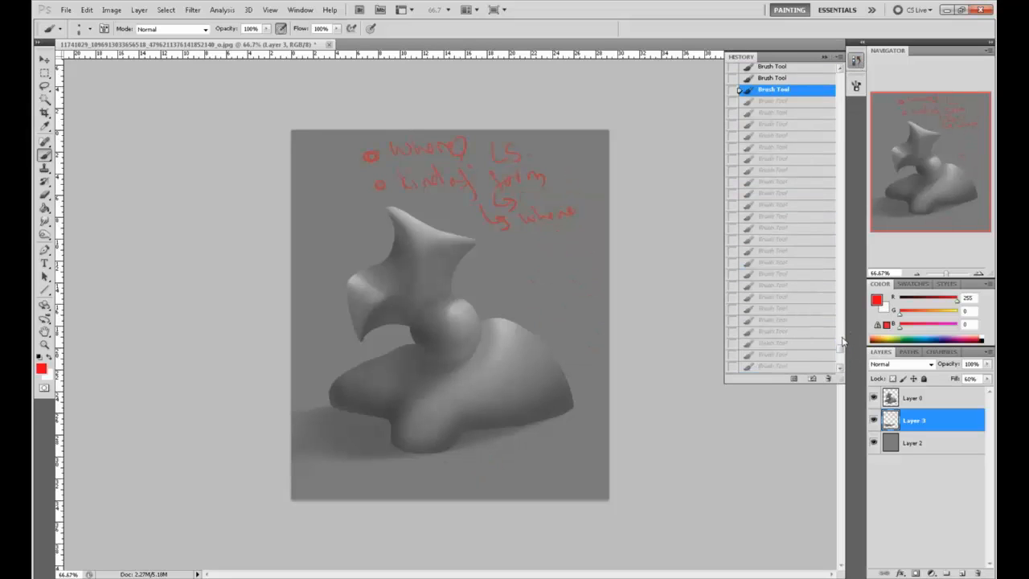
{"action": "scroll", "coordinate": [840, 340], "scroll_direction": "up", "scroll_amount": 5}
{"action": "key", "text": "ctrl+alt+z"}
{"action": "key", "text": "ctrl+alt+z"}
{"action": "key", "text": "ctrl+alt+z"}
{"action": "key", "text": "ctrl+alt+z"}
{"action": "key", "text": "ctrl+alt+z"}
{"action": "key", "text": "ctrl+alt+z"}
{"action": "key", "text": "ctrl+alt+z"}
{"action": "key", "text": "ctrl+alt+z"}
{"action": "key", "text": "ctrl+alt+z"}
{"action": "key", "text": "ctrl+alt+z"}
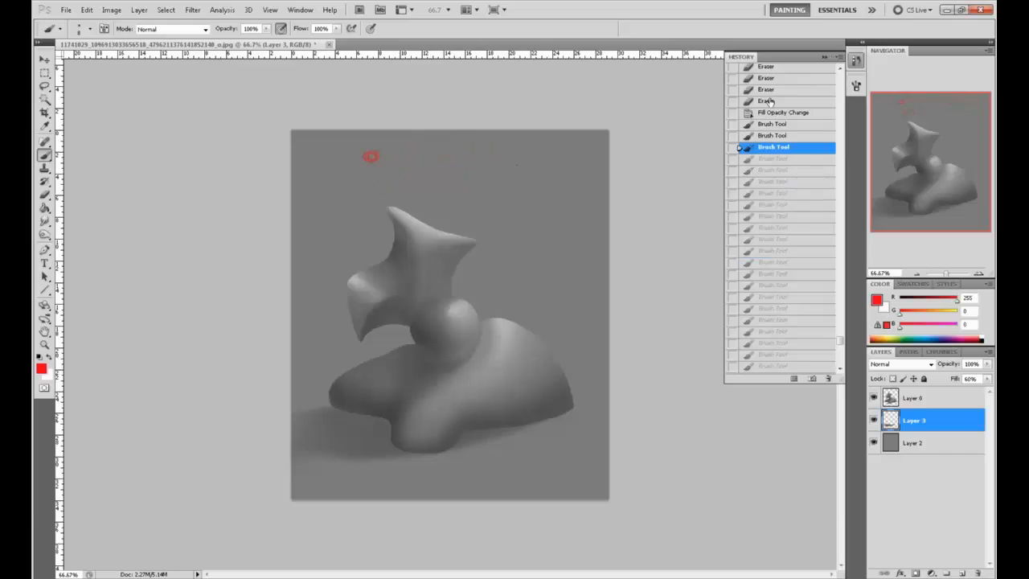
{"action": "left_click", "coordinate": [772, 113]}
{"action": "left_click", "coordinate": [780, 169]}
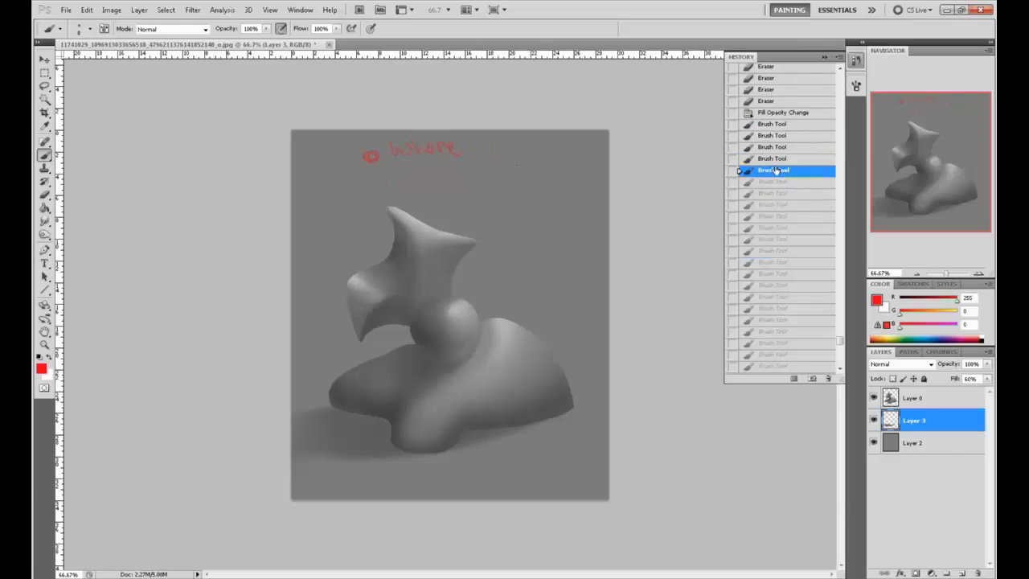
{"action": "left_click", "coordinate": [776, 159]}
{"action": "left_click", "coordinate": [777, 146]}
{"action": "left_click", "coordinate": [774, 135]}
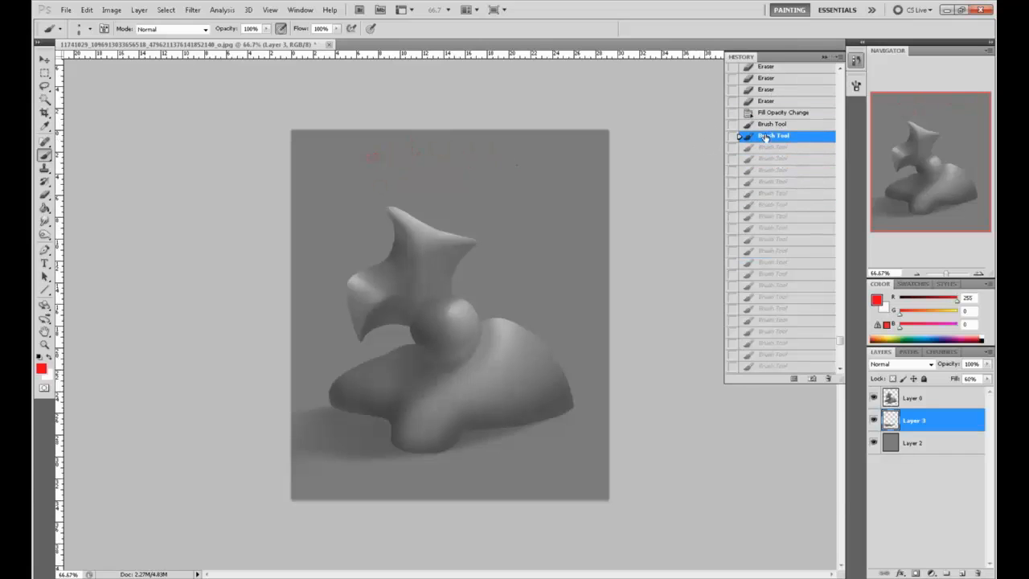
{"action": "left_click", "coordinate": [768, 124]}
{"action": "left_click", "coordinate": [696, 161]}
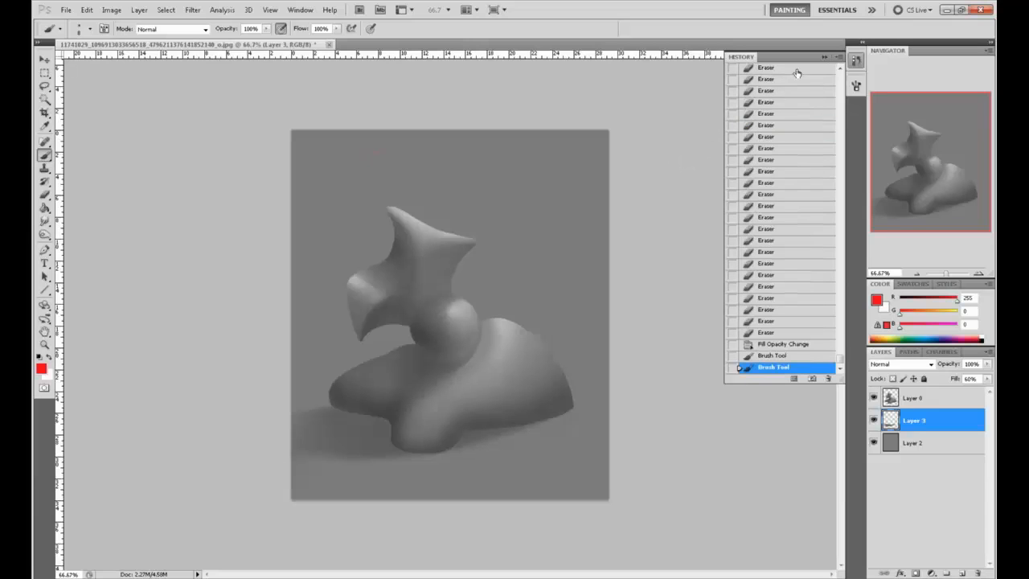
- Flatten the image and select the whole canvas for copying
{"action": "right_click", "coordinate": [941, 412]}
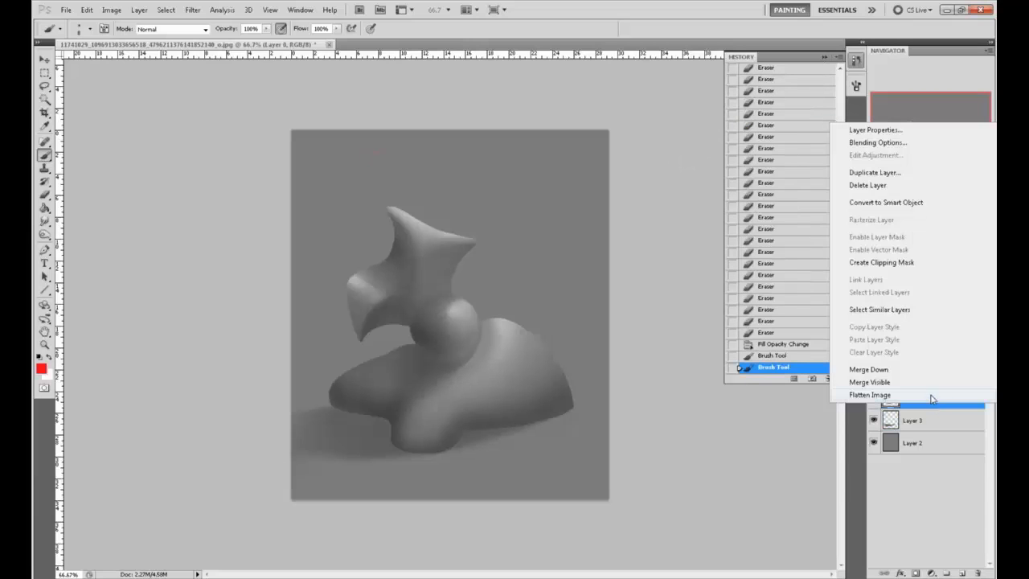
{"action": "left_click", "coordinate": [932, 399]}
{"action": "key", "text": "ctrl+a"}
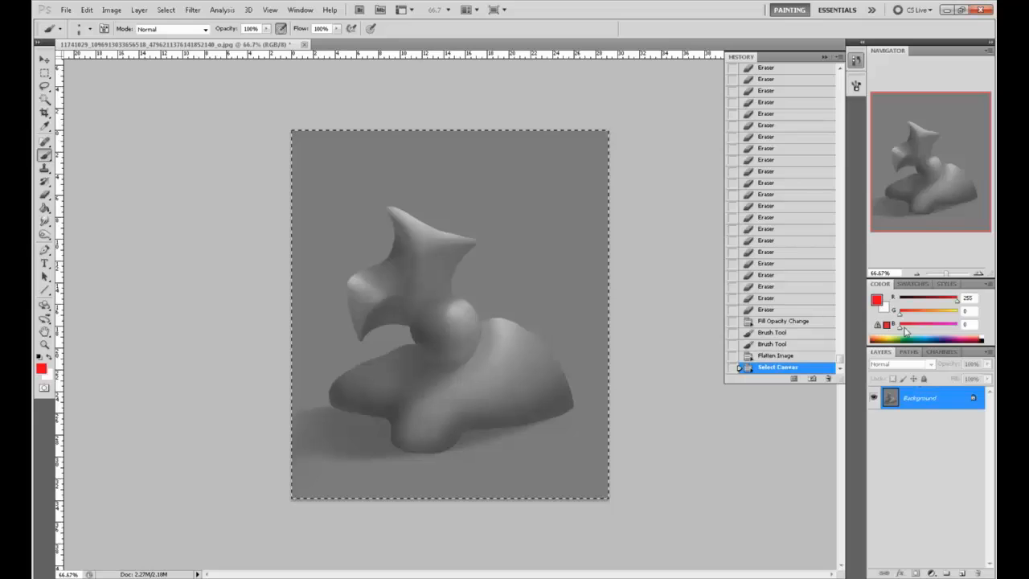
- Revert the document to its opening snapshot and paste the copied flattened painting in place as a new layer
{"action": "scroll", "coordinate": [838, 360], "scroll_direction": "up", "scroll_amount": 15}
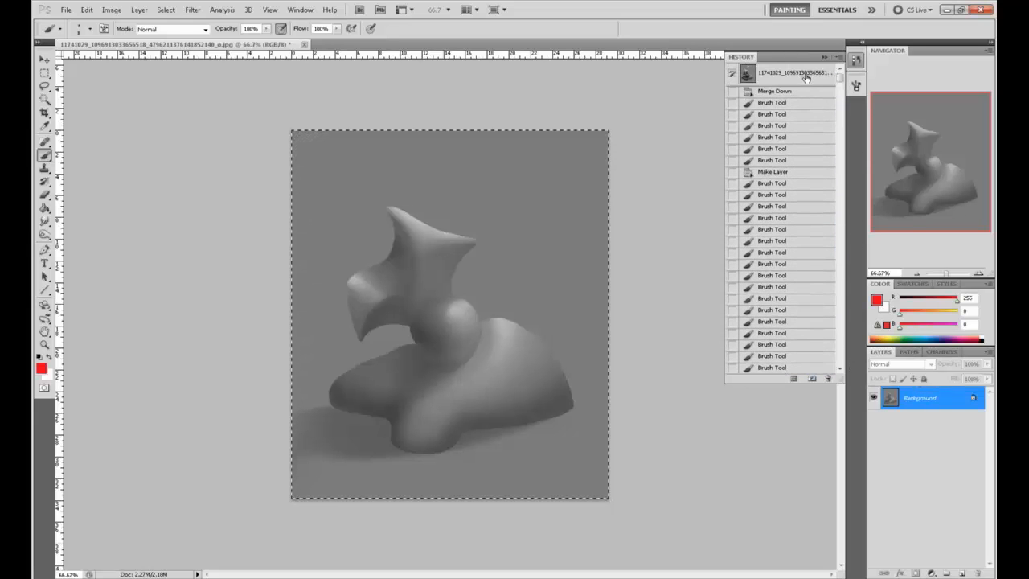
{"action": "left_click", "coordinate": [802, 78]}
{"action": "key", "text": "ctrl+shift+v"}
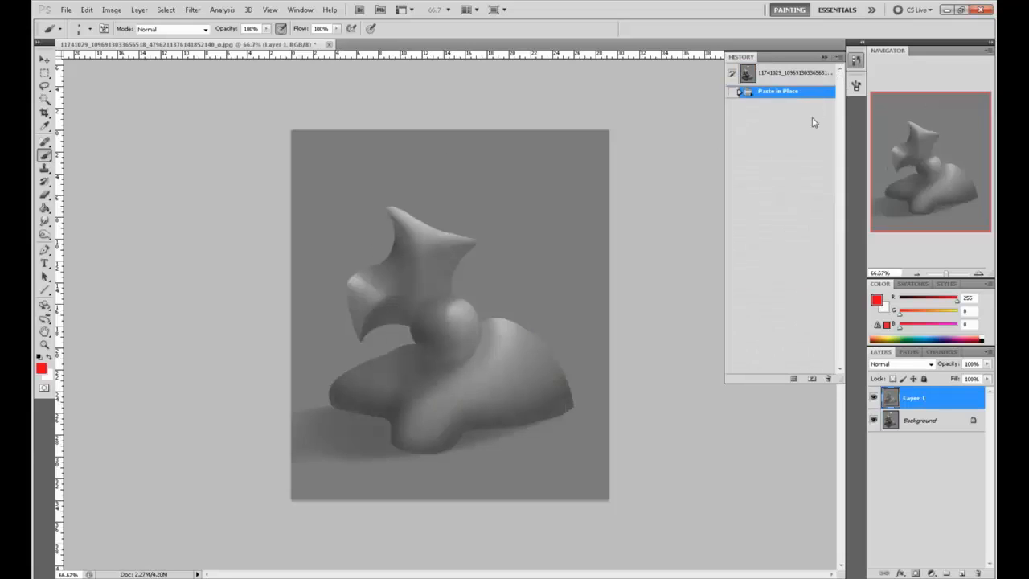
{"action": "left_click", "coordinate": [824, 59]}
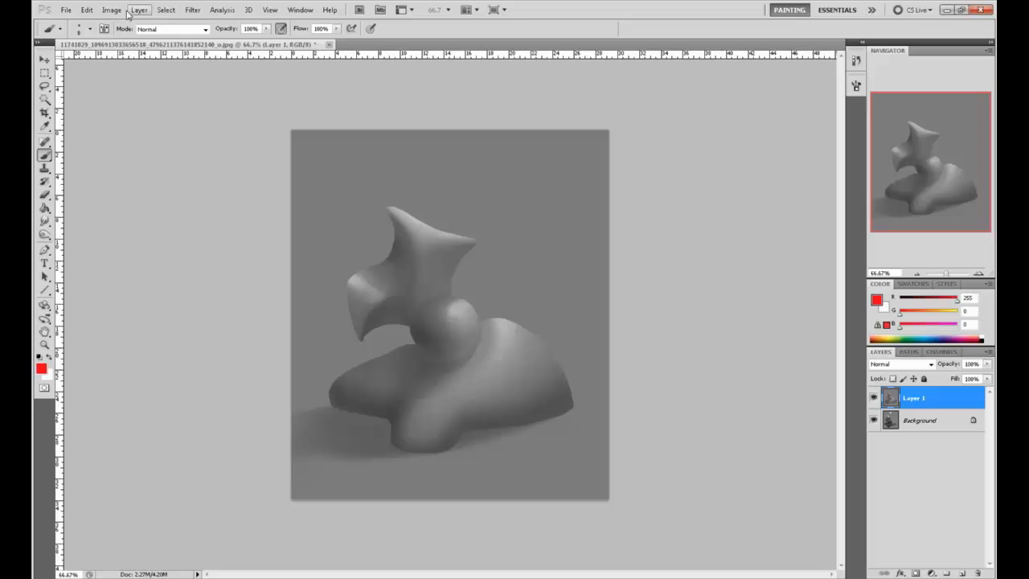
- Sharpen Layer 1 with a slightly stronger Unsharp Mask amount, a radius of 3.5 pixels and a threshold of 0
{"action": "left_click", "coordinate": [192, 10]}
{"action": "mouse_move", "coordinate": [205, 180]}
{"action": "left_click", "coordinate": [159, 222]}
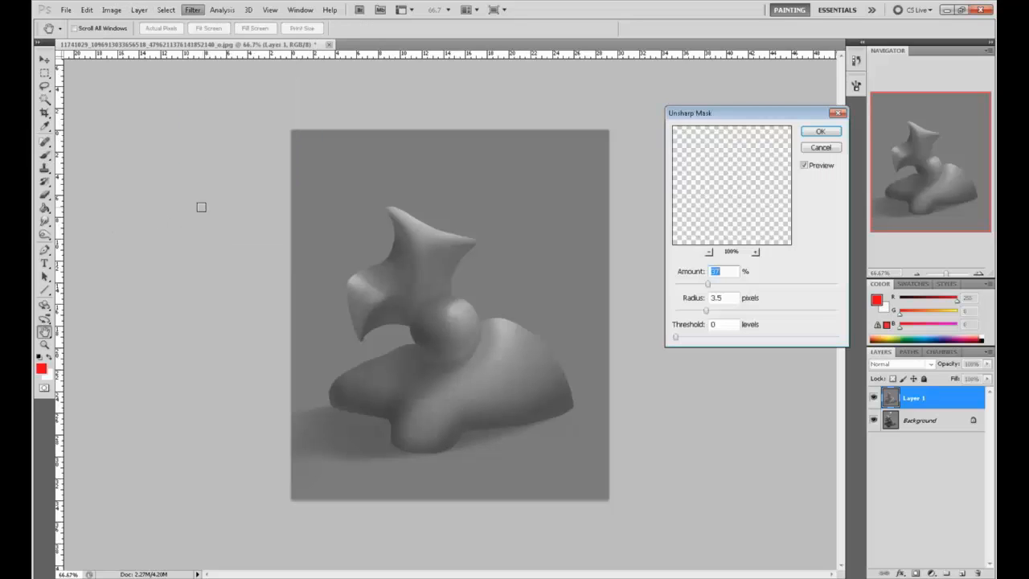
{"action": "mouse_move", "coordinate": [712, 286]}
{"action": "left_mouse_down"}
{"action": "mouse_move", "coordinate": [725, 288]}
{"action": "mouse_move", "coordinate": [707, 293]}
{"action": "left_mouse_up"}
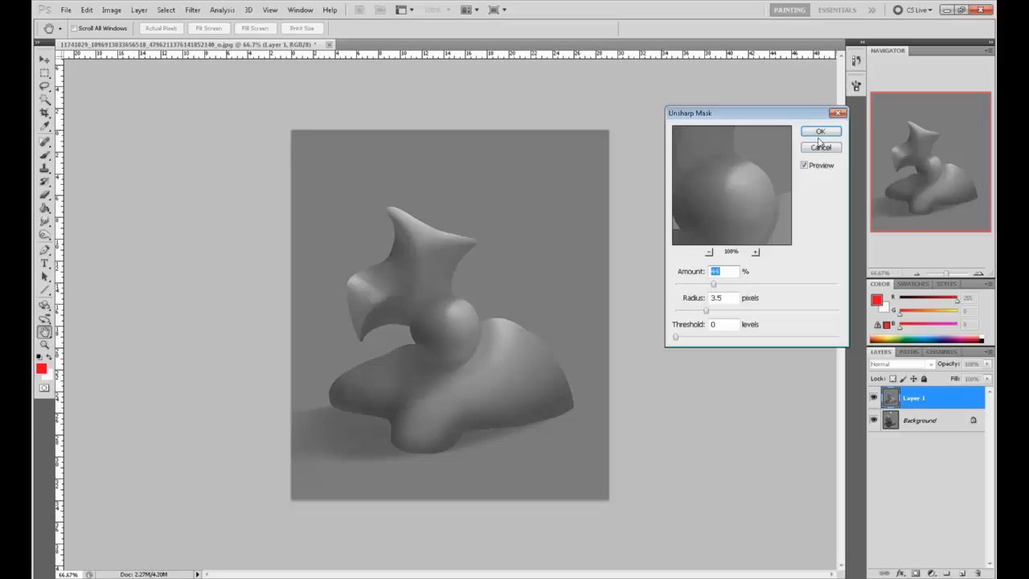
{"action": "left_click", "coordinate": [820, 131]}
{"action": "left_click", "coordinate": [193, 9]}
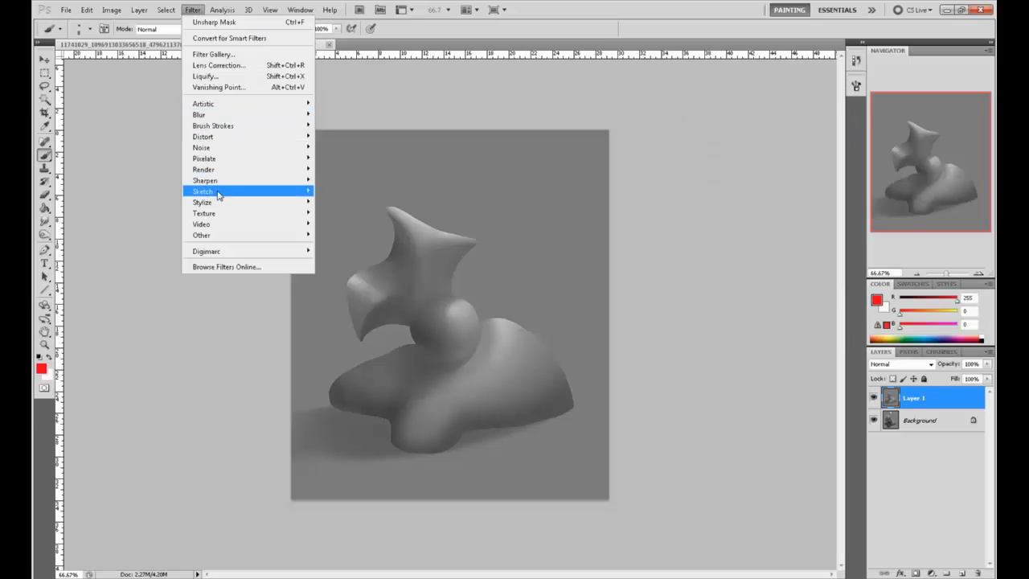
{"action": "mouse_move", "coordinate": [215, 181]}
{"action": "left_click", "coordinate": [160, 204]}
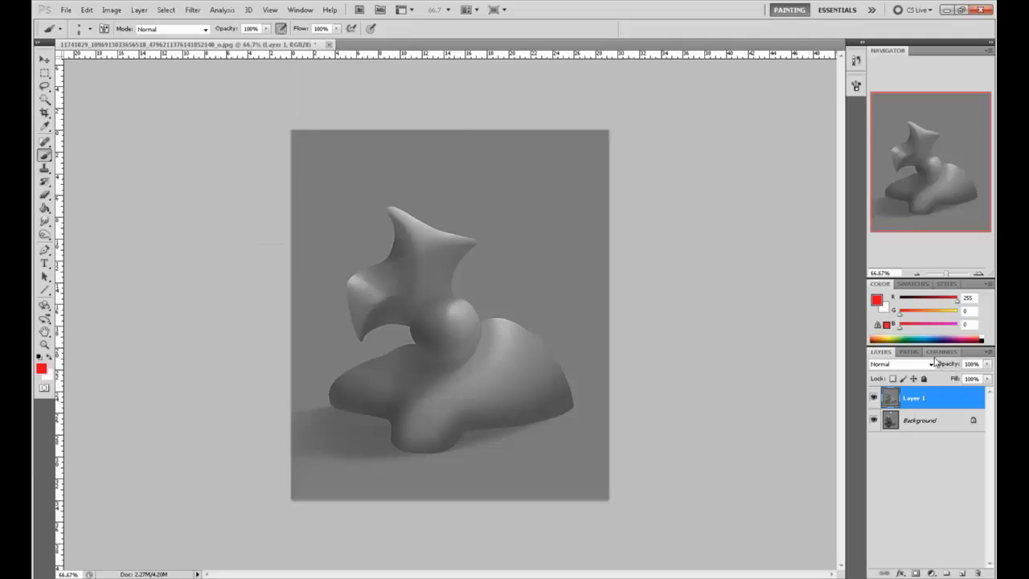
- Compare the sharpened painting with the original by toggling Layer 1's visibility at fit size and at 100% zoom
{"action": "left_click", "coordinate": [875, 397]}
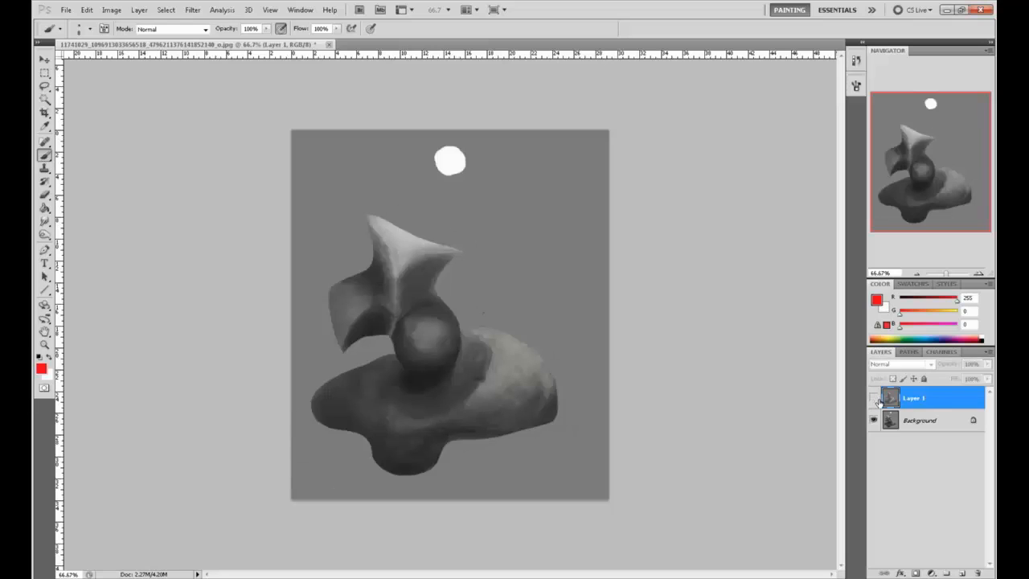
{"action": "left_click", "coordinate": [874, 398]}
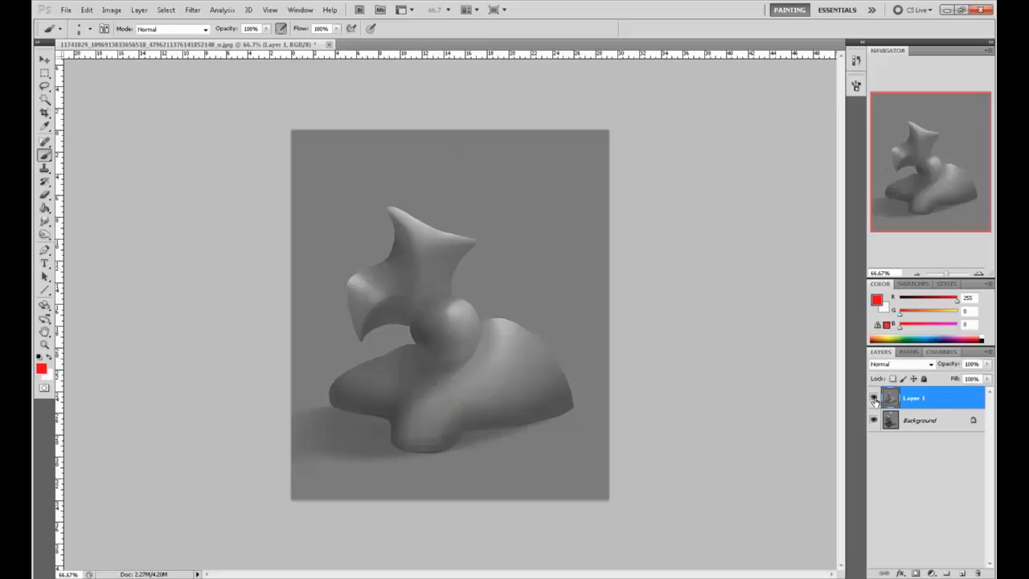
{"action": "left_click", "coordinate": [875, 398]}
{"action": "left_click", "coordinate": [874, 398]}
{"action": "key", "text": "ctrl+plus"}
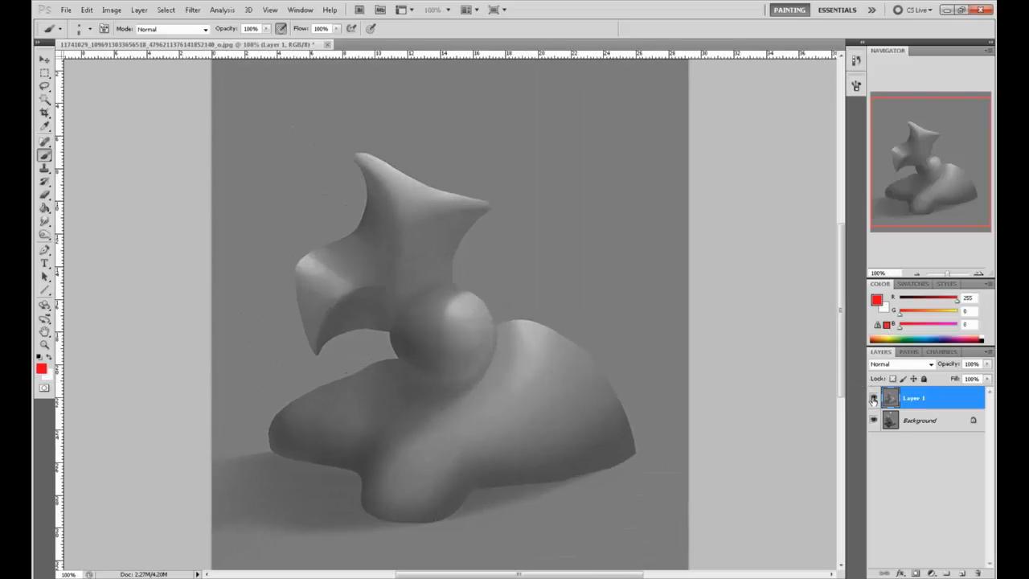
{"action": "left_click", "coordinate": [874, 398]}
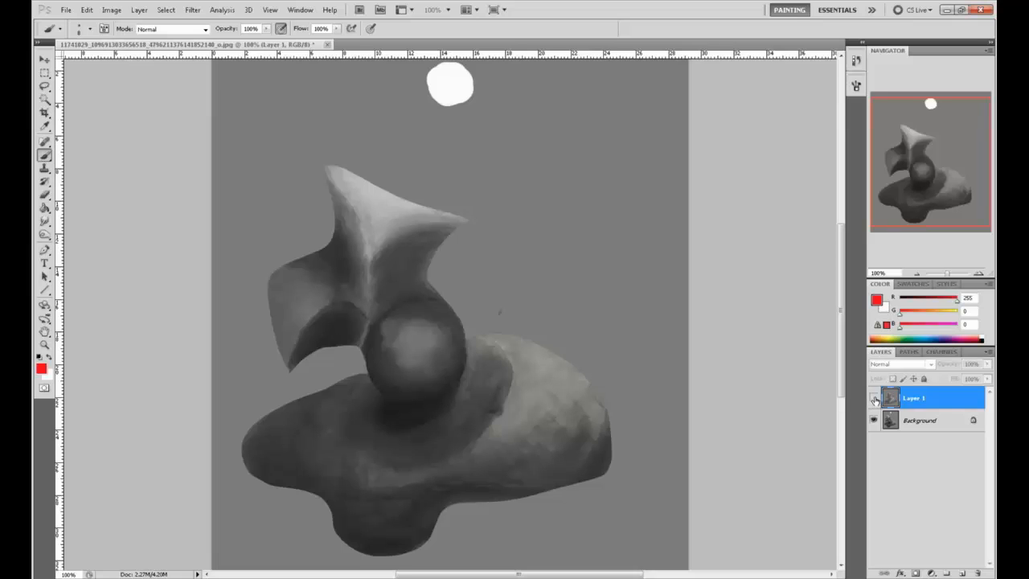
{"action": "left_click", "coordinate": [874, 398]}
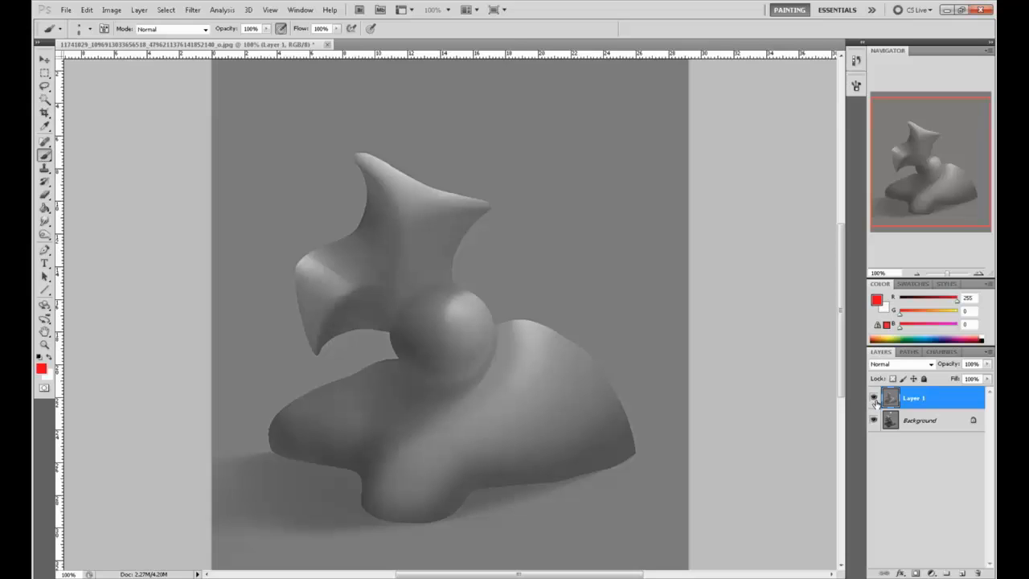
{"action": "left_click", "coordinate": [873, 400]}
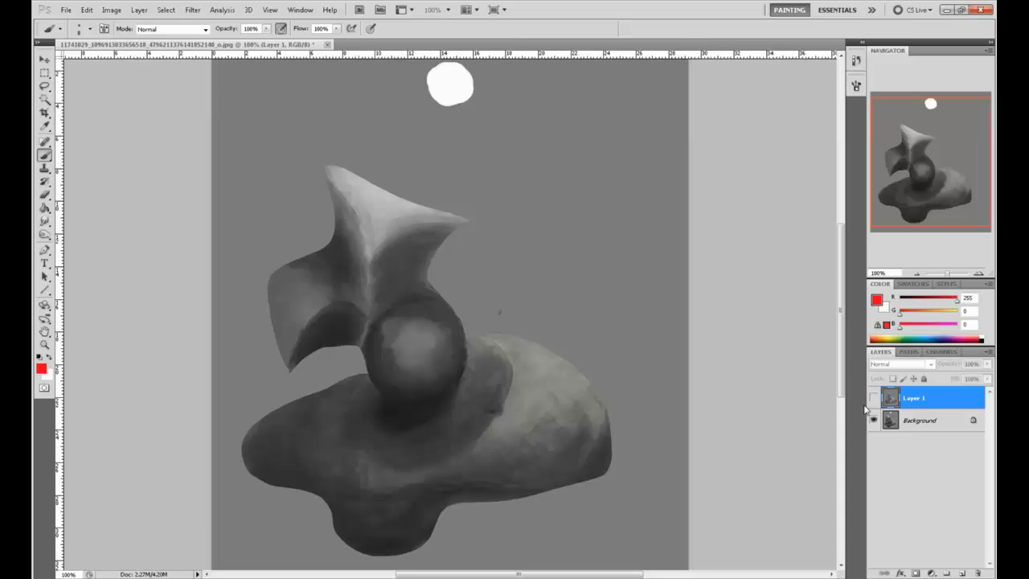
{"action": "left_click", "coordinate": [874, 398]}
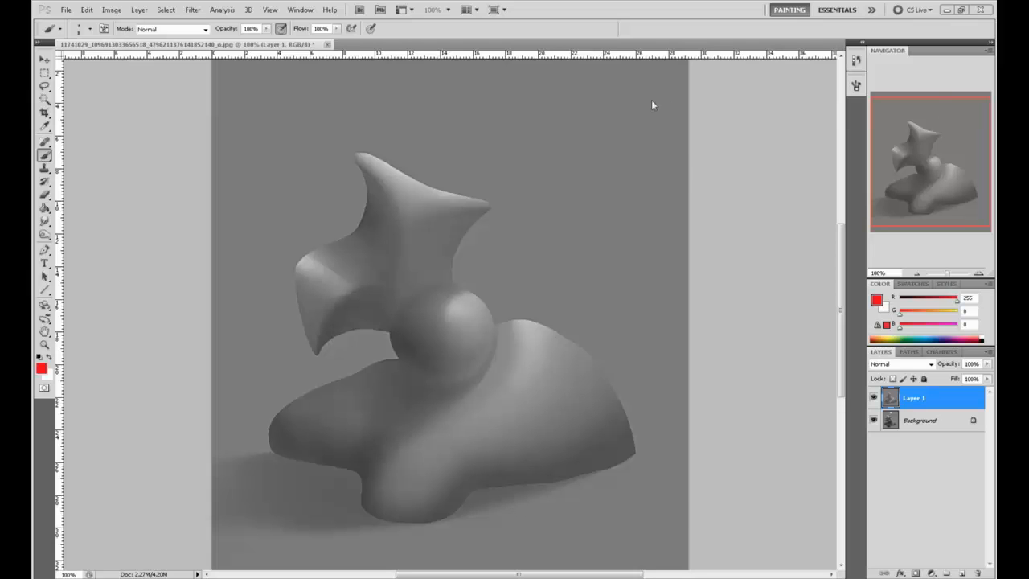
- Switch to the browser's DeviantArt gallery page and display all artworks instead of only the featured ones
{"action": "key", "text": "alt+Tab"}
{"action": "left_click_drag", "start_coordinate": [651, 104], "coordinate": [455, 18]}
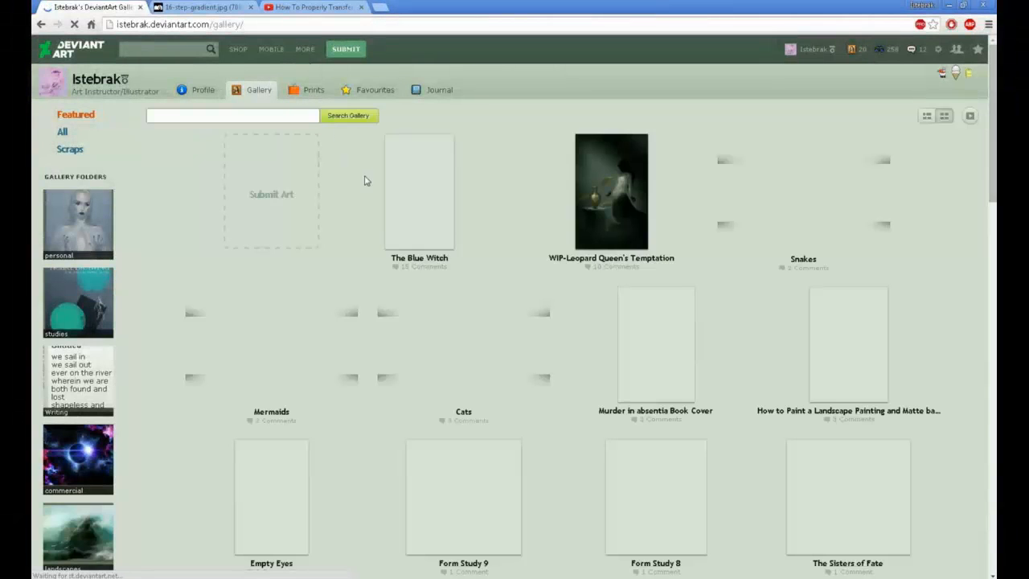
{"action": "scroll", "coordinate": [552, 222], "scroll_direction": "down", "scroll_amount": 10}
{"action": "scroll", "coordinate": [558, 216], "scroll_direction": "up", "scroll_amount": 3}
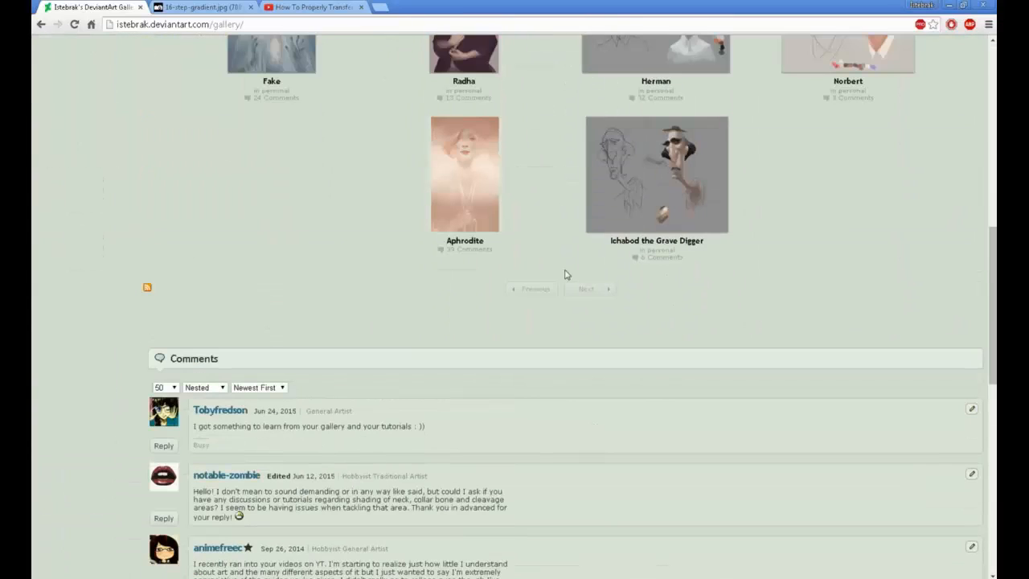
{"action": "scroll", "coordinate": [565, 281], "scroll_direction": "up", "scroll_amount": 10}
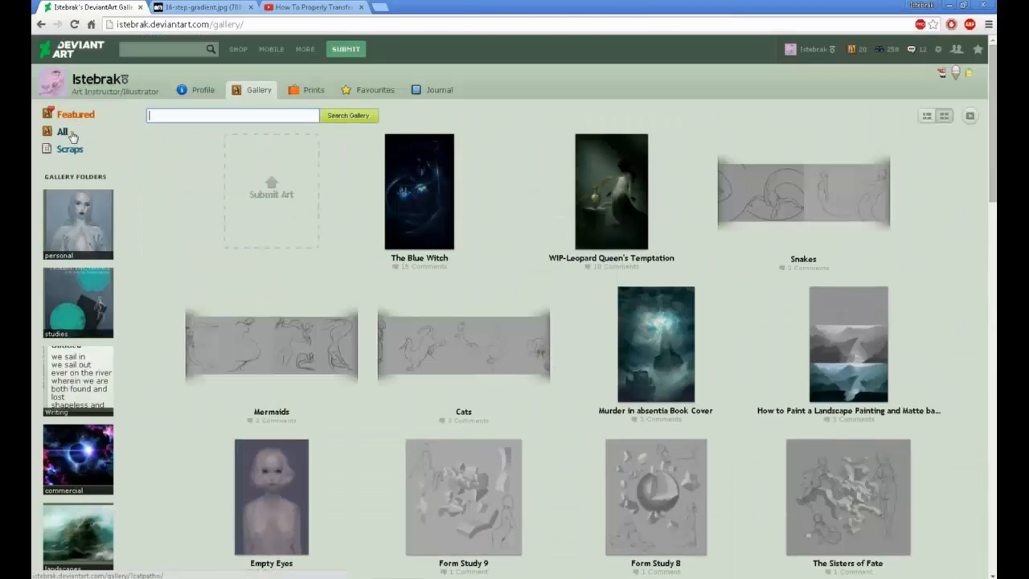
{"action": "left_click", "coordinate": [63, 132]}
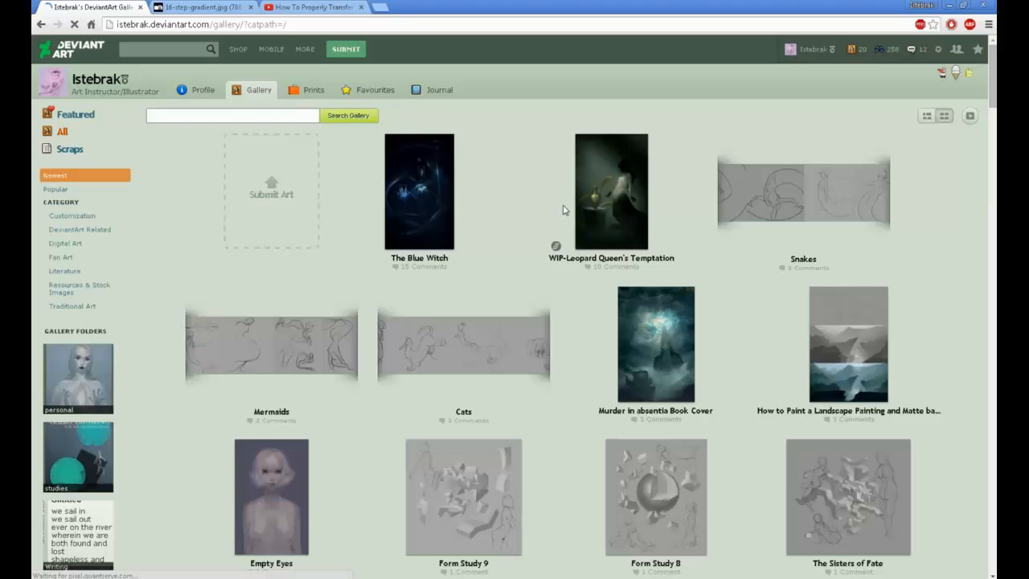
- Find Form Study 1 among the older gallery artworks and open it in a new browser tab
{"action": "scroll", "coordinate": [565, 203], "scroll_direction": "down", "scroll_amount": 10}
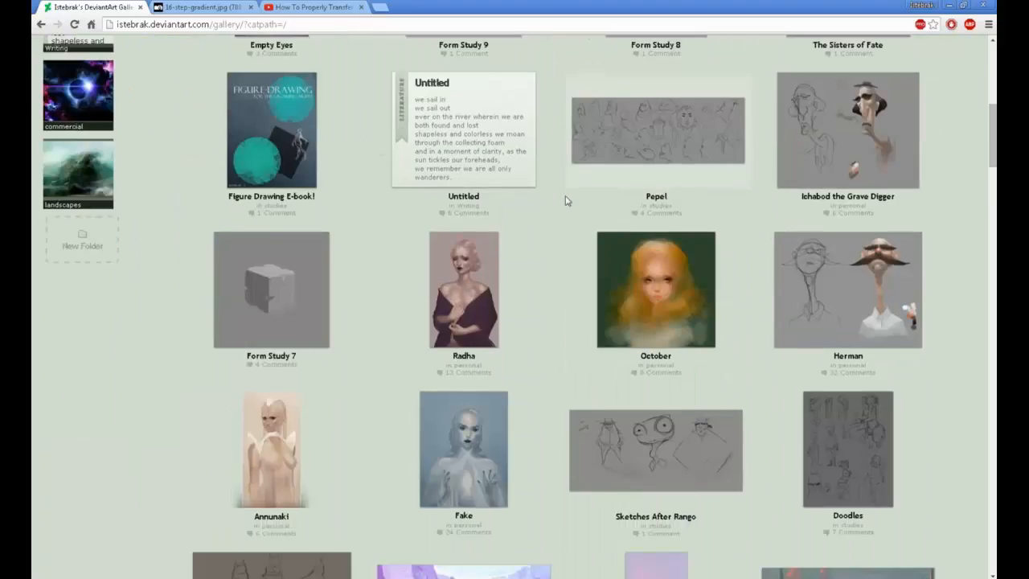
{"action": "scroll", "coordinate": [566, 203], "scroll_direction": "down", "scroll_amount": 10}
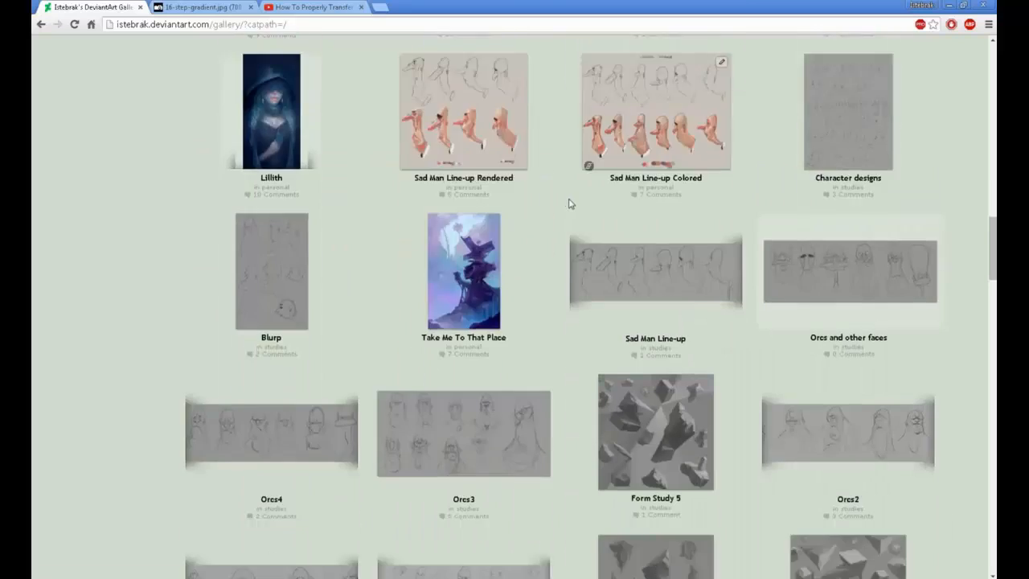
{"action": "scroll", "coordinate": [602, 213], "scroll_direction": "down", "scroll_amount": 2}
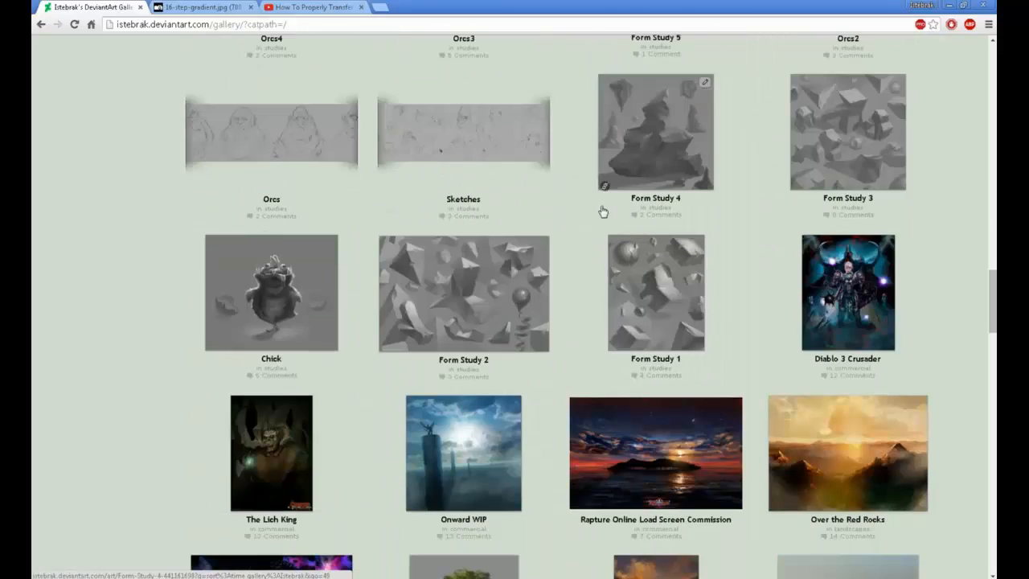
{"action": "right_click", "coordinate": [647, 286]}
{"action": "left_click", "coordinate": [669, 292]}
- Find Form Study 9 among the newest gallery artworks and open it in a new browser tab
{"action": "scroll", "coordinate": [580, 265], "scroll_direction": "down", "scroll_amount": 3}
{"action": "scroll", "coordinate": [579, 264], "scroll_direction": "up", "scroll_amount": 5}
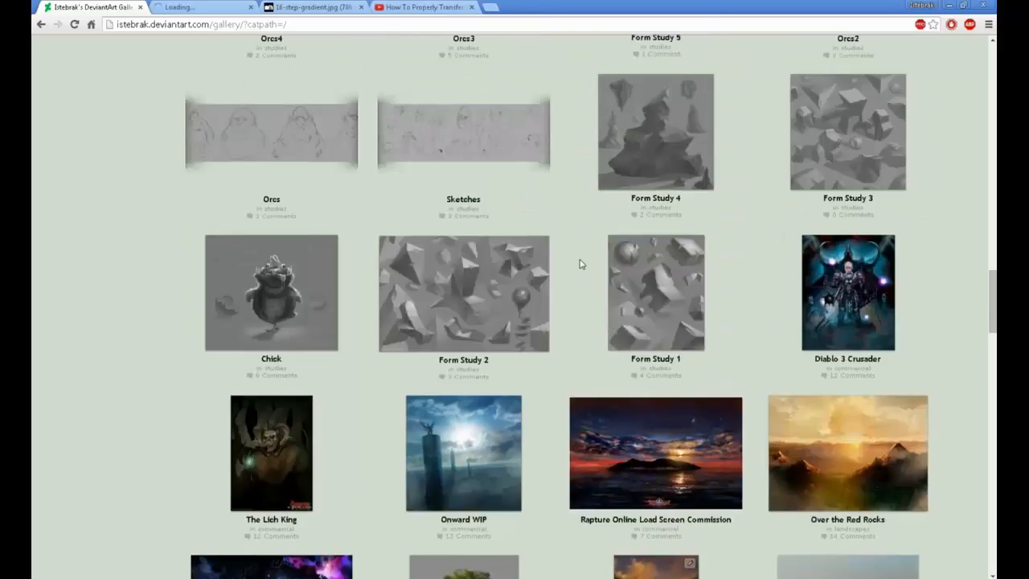
{"action": "scroll", "coordinate": [577, 241], "scroll_direction": "up", "scroll_amount": 10}
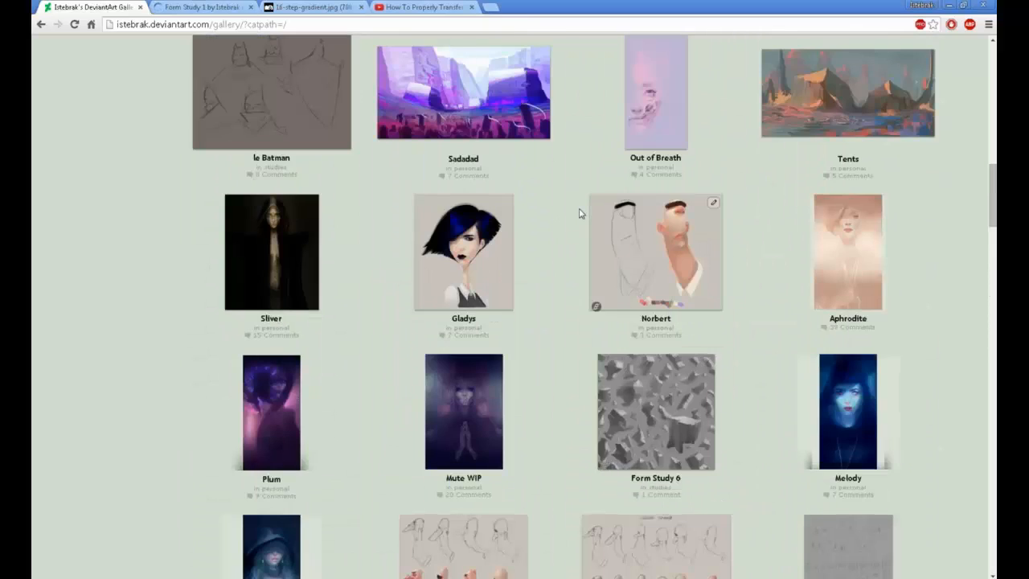
{"action": "scroll", "coordinate": [579, 210], "scroll_direction": "up", "scroll_amount": 8}
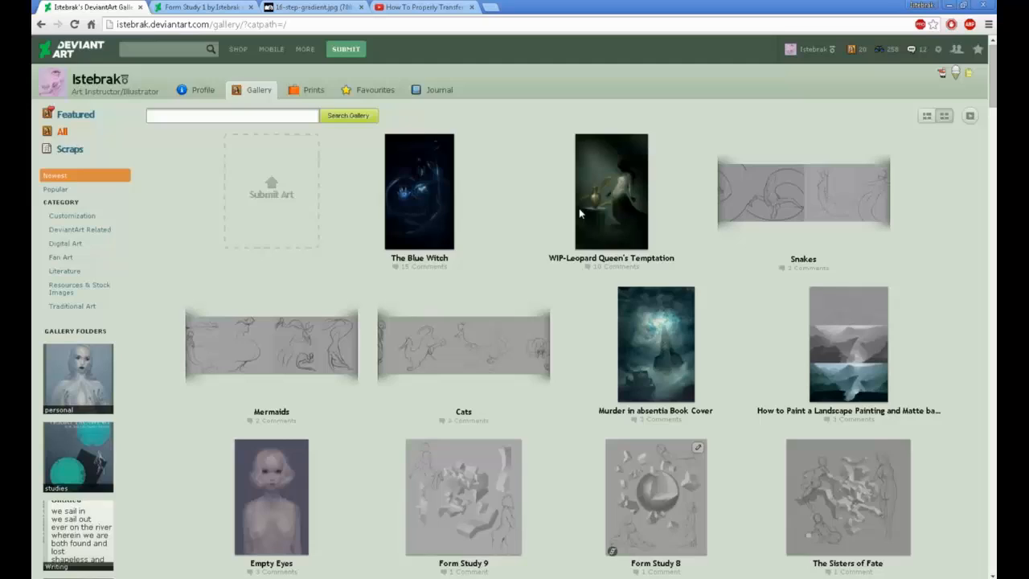
{"action": "scroll", "coordinate": [578, 213], "scroll_direction": "down", "scroll_amount": 3}
{"action": "right_click", "coordinate": [472, 292]}
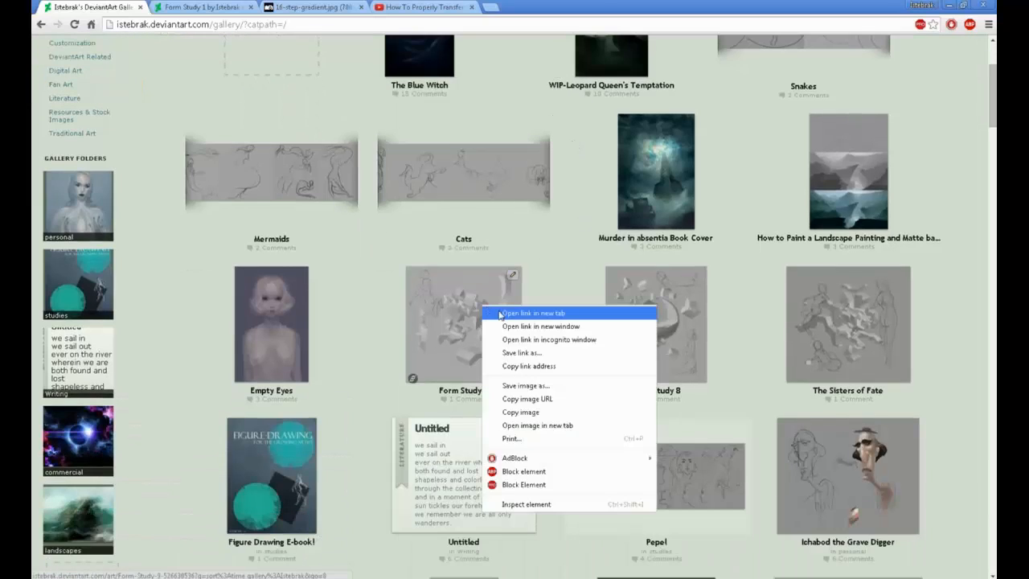
{"action": "left_click", "coordinate": [515, 313]}
- Compare the shading and forms of Form Study 1 and Form Study 9 by alternating between their pages
{"action": "left_click", "coordinate": [205, 7]}
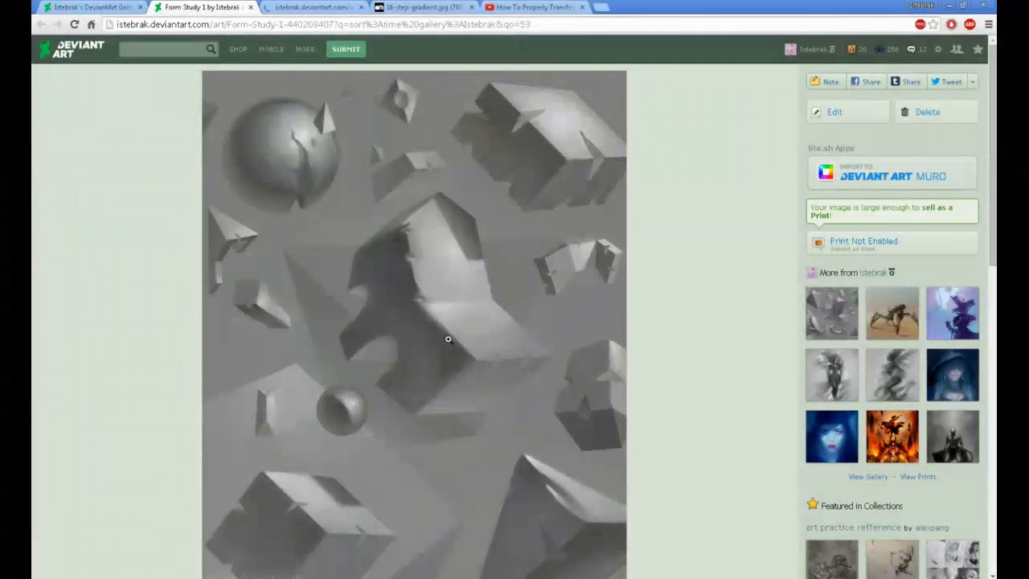
{"action": "scroll", "coordinate": [720, 289], "scroll_direction": "down", "scroll_amount": 1}
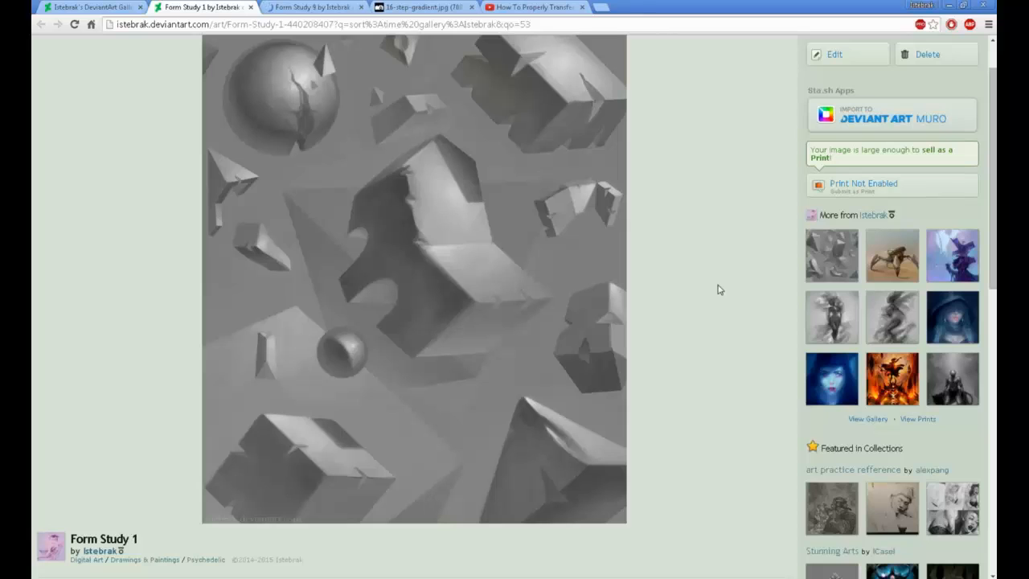
{"action": "left_click", "coordinate": [312, 6]}
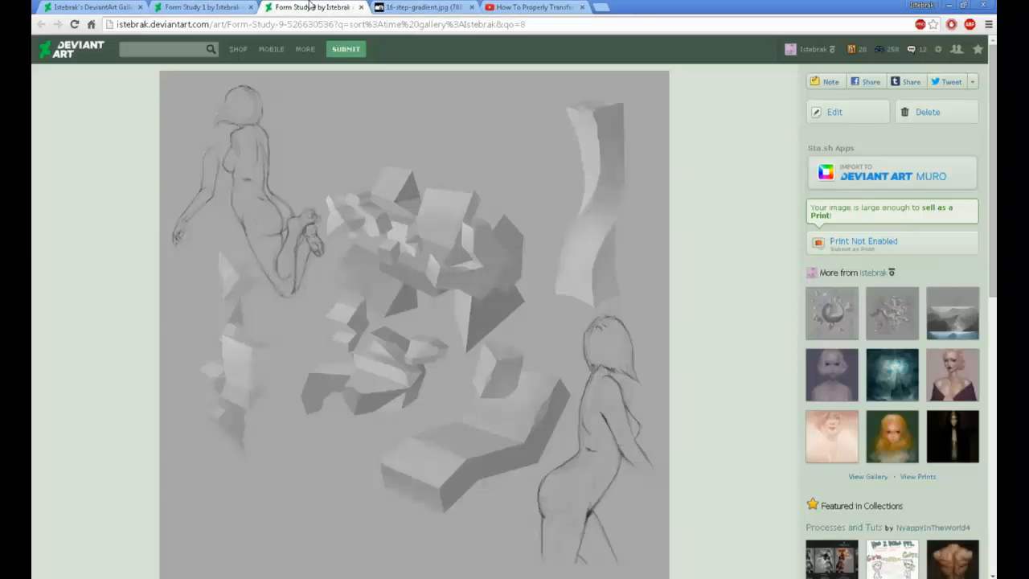
{"action": "left_click", "coordinate": [196, 7]}
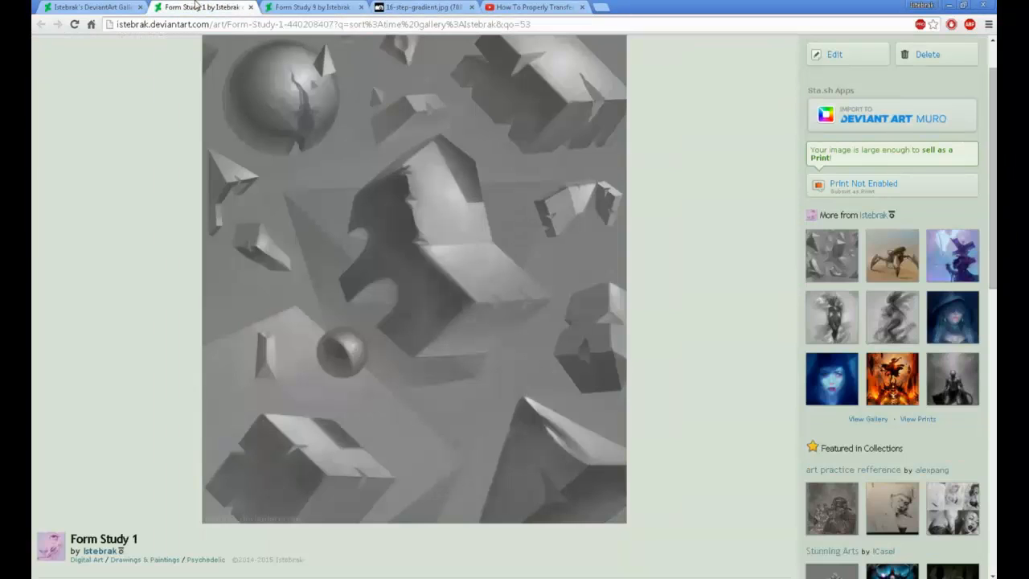
{"action": "left_click", "coordinate": [302, 5]}
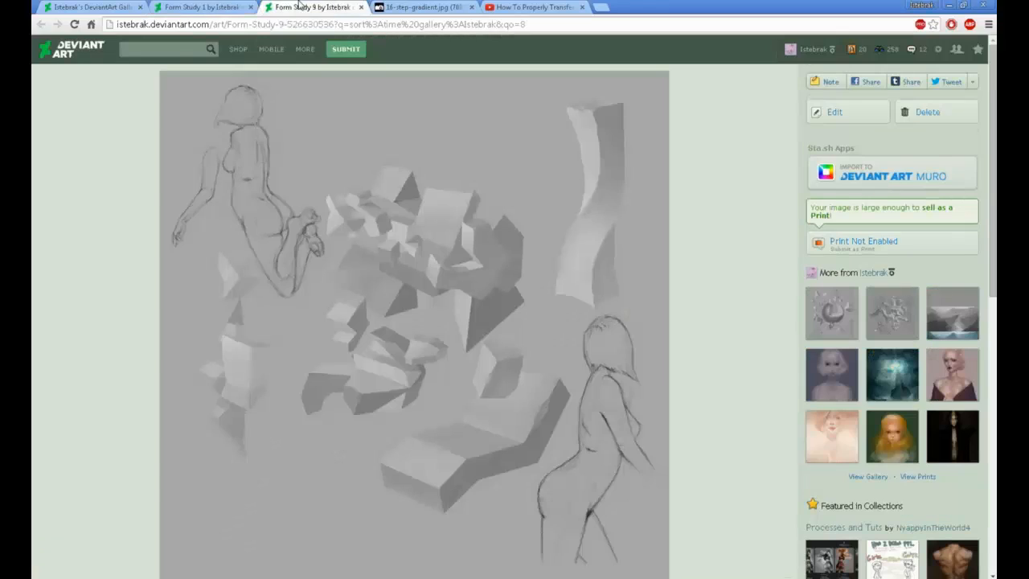
{"action": "left_click", "coordinate": [227, 7]}
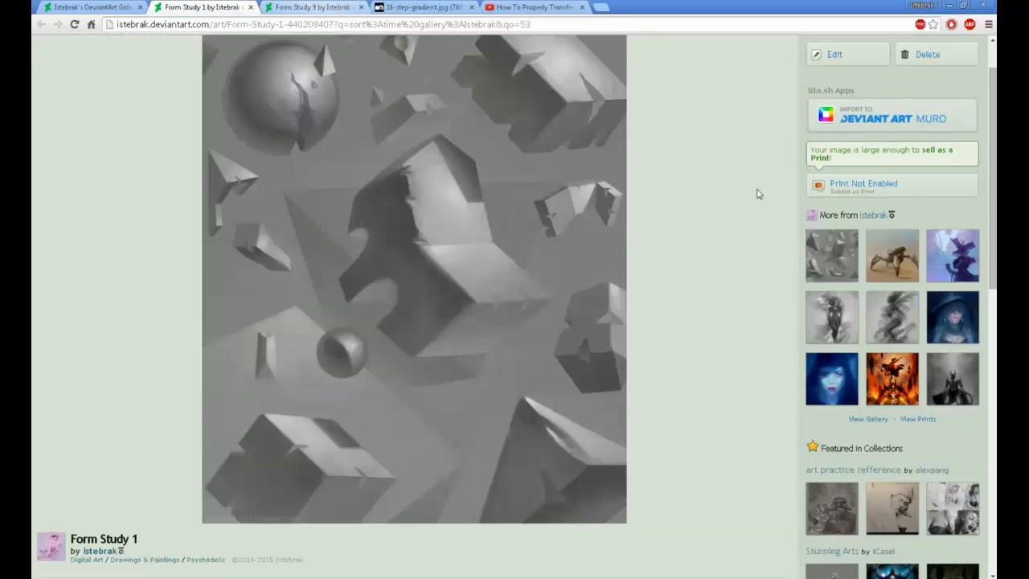
{"action": "scroll", "coordinate": [758, 195], "scroll_direction": "up", "scroll_amount": 1}
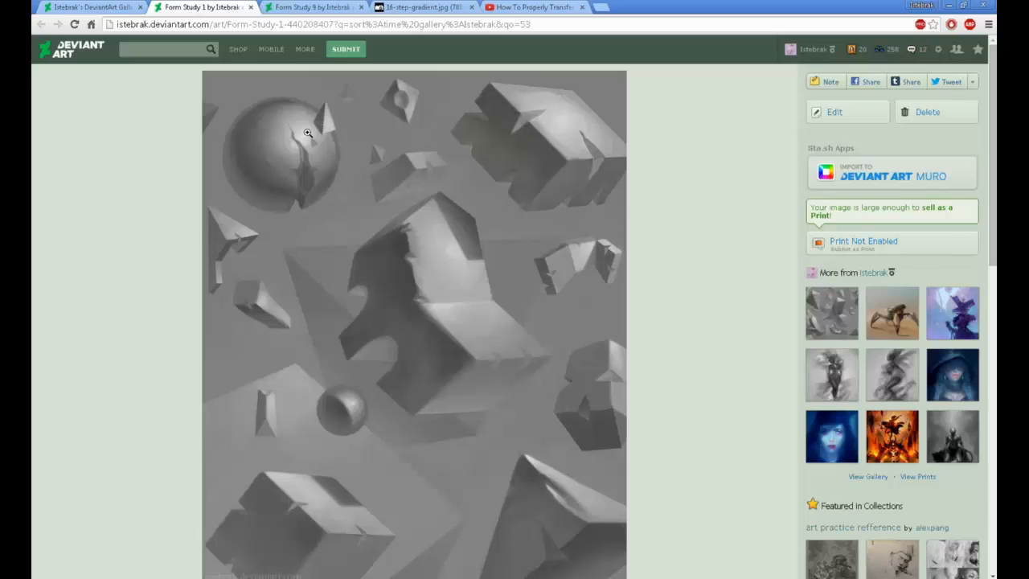
{"action": "left_click", "coordinate": [296, 6]}
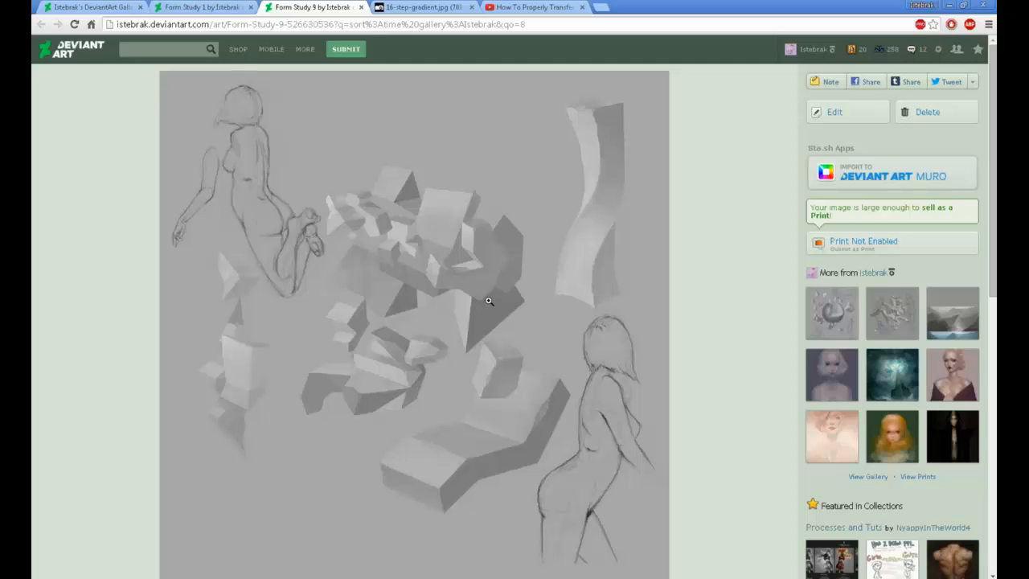
{"action": "left_click", "coordinate": [205, 6]}
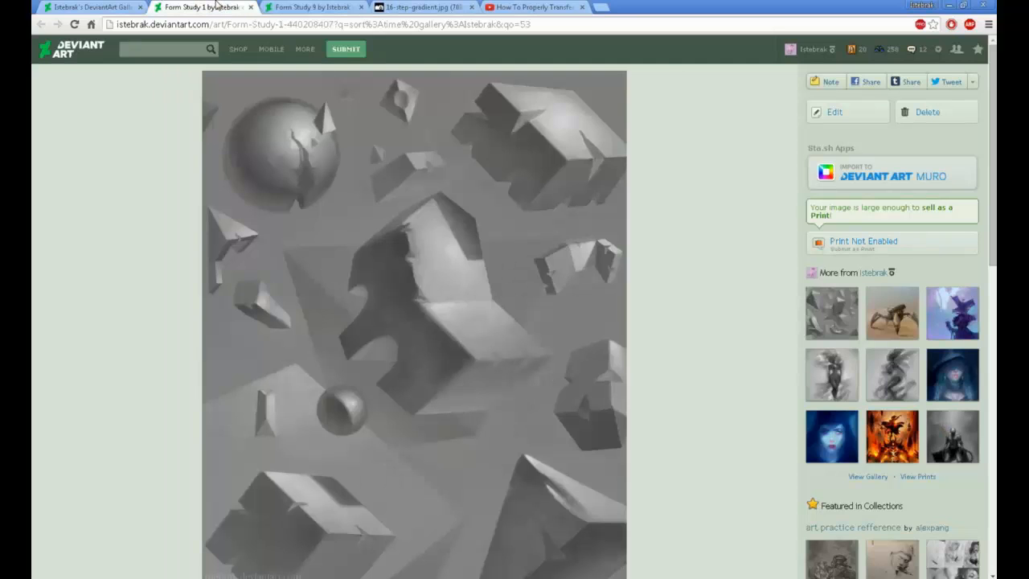
{"action": "left_click", "coordinate": [307, 6]}
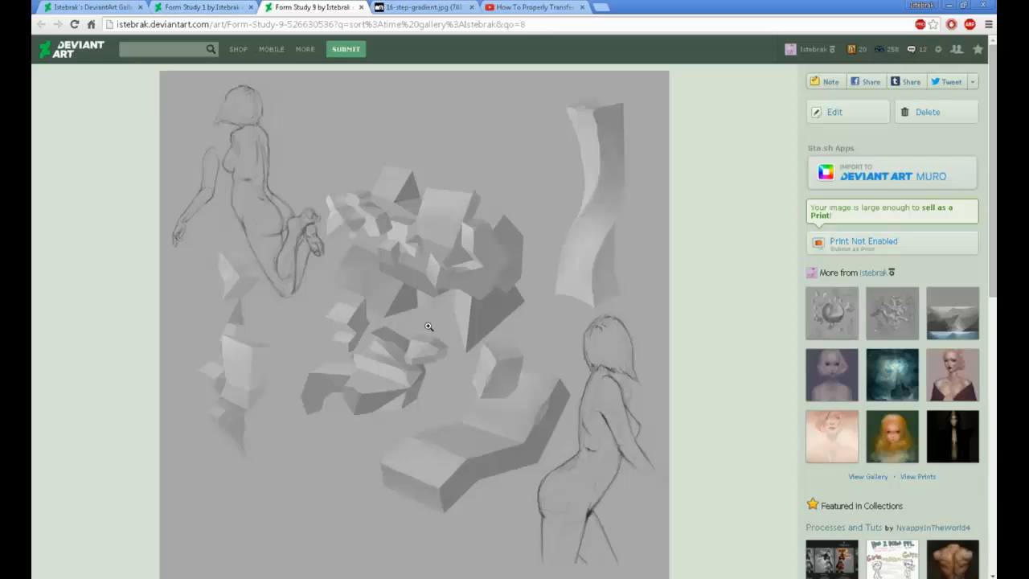
{"action": "left_click", "coordinate": [201, 6]}
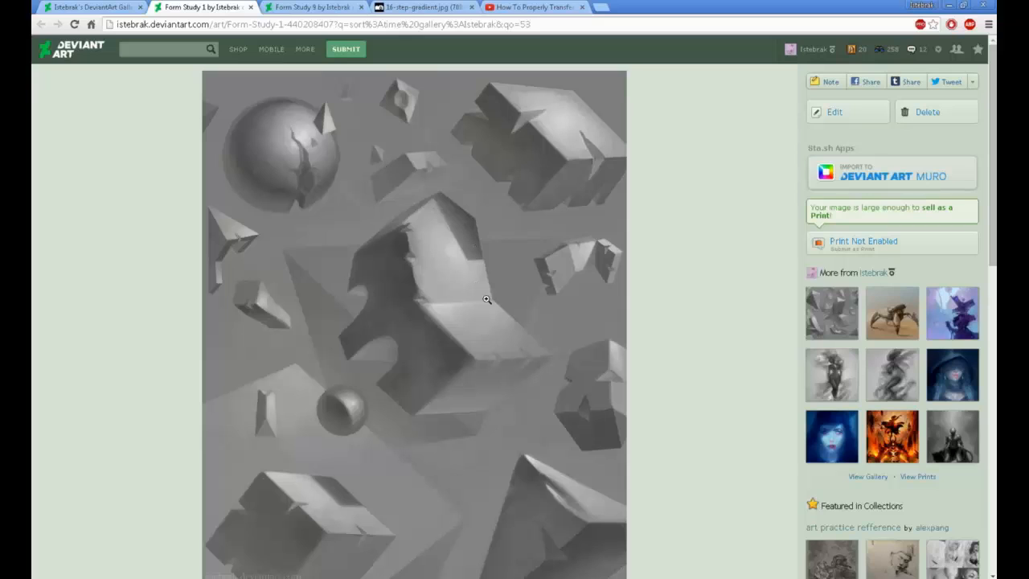
{"action": "scroll", "coordinate": [643, 287], "scroll_direction": "down", "scroll_amount": 1}
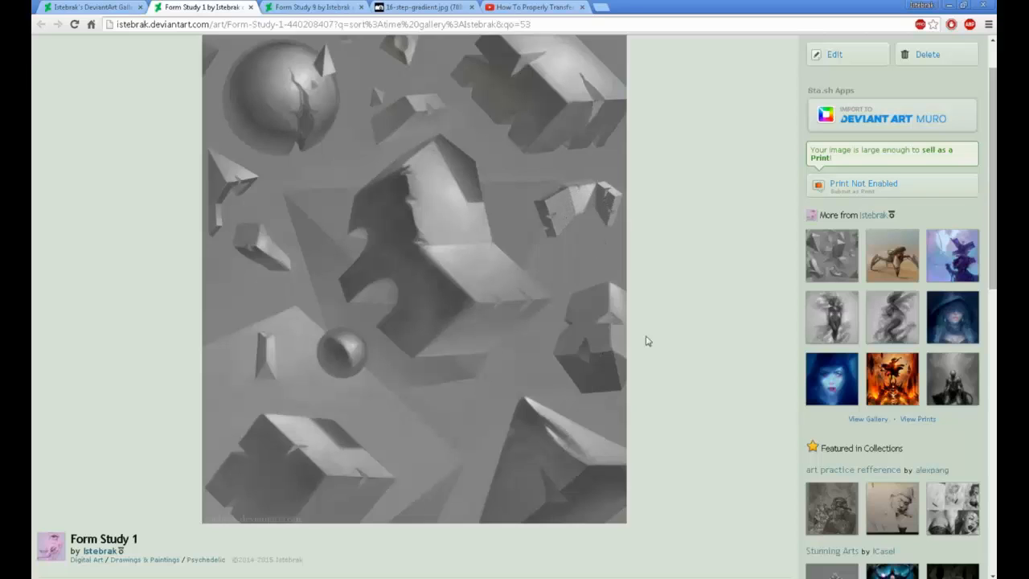
{"action": "scroll", "coordinate": [688, 298], "scroll_direction": "up", "scroll_amount": 1}
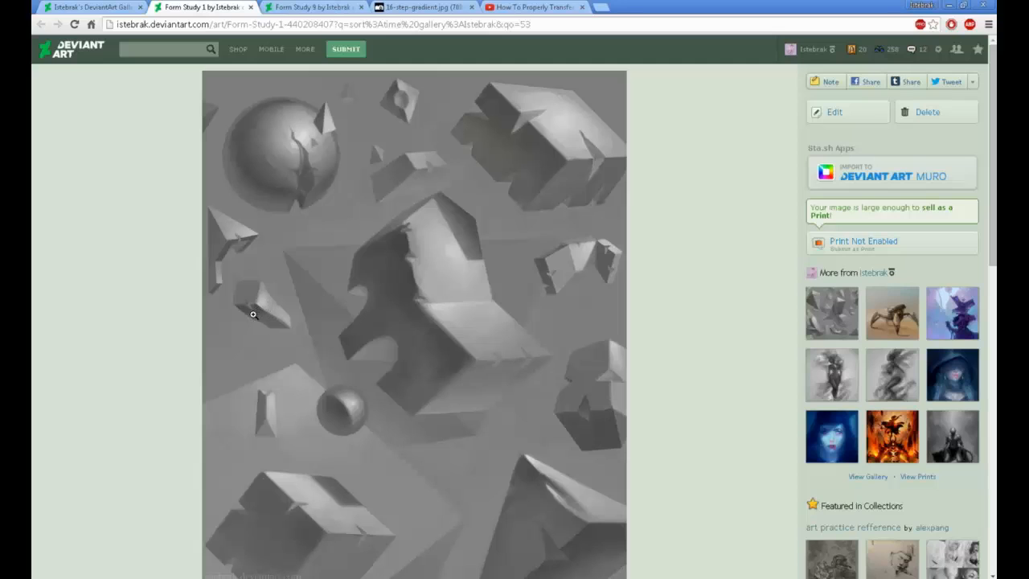
{"action": "left_click", "coordinate": [335, 6]}
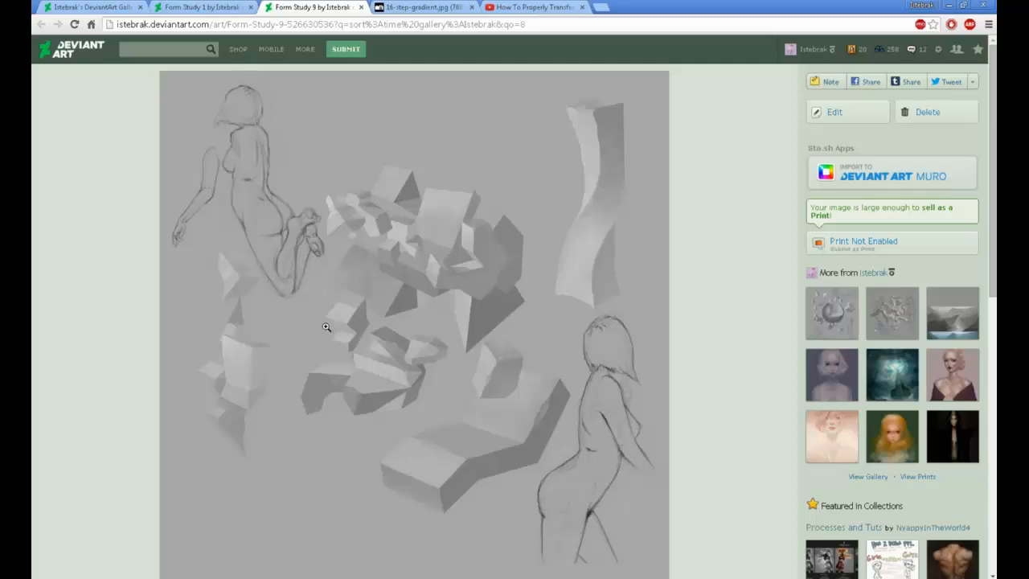
{"action": "left_click", "coordinate": [210, 7]}
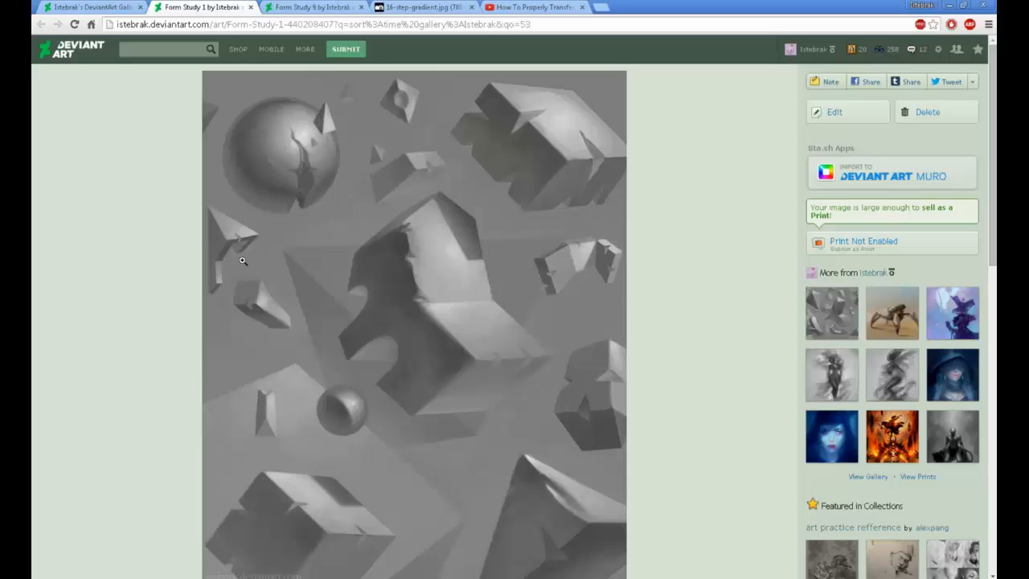
- Examine the whole of Form Study 1 and compare its forms with Form Study 9 by alternating between their pages
{"action": "scroll", "coordinate": [723, 273], "scroll_direction": "down", "scroll_amount": 3}
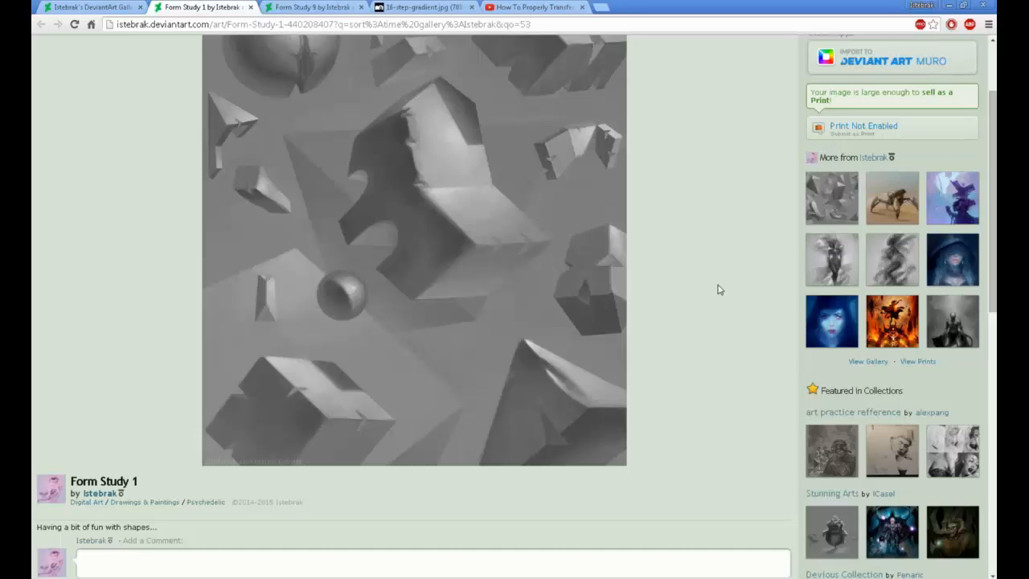
{"action": "scroll", "coordinate": [731, 288], "scroll_direction": "up", "scroll_amount": 3}
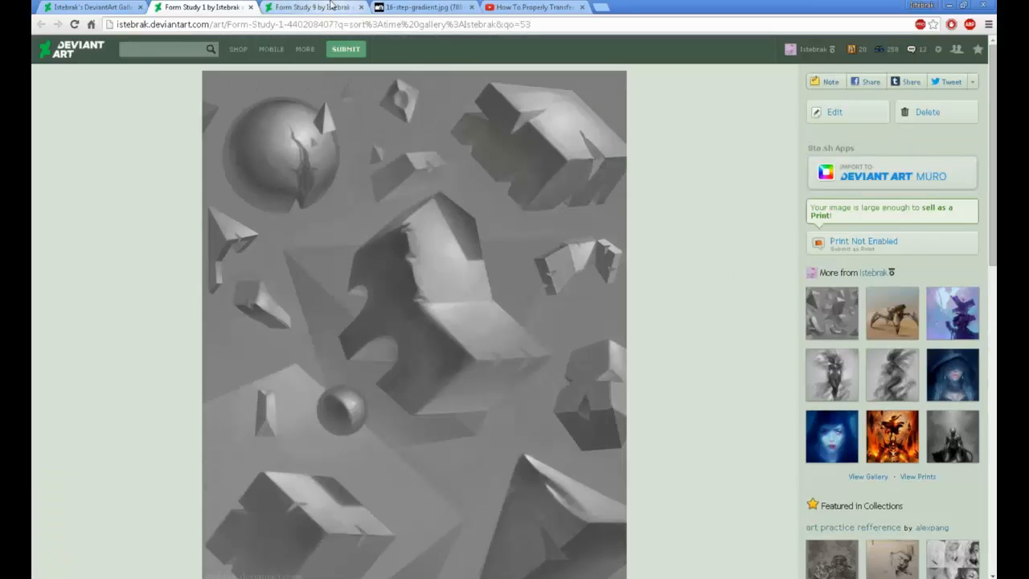
{"action": "left_click", "coordinate": [330, 5]}
{"action": "left_click", "coordinate": [200, 7]}
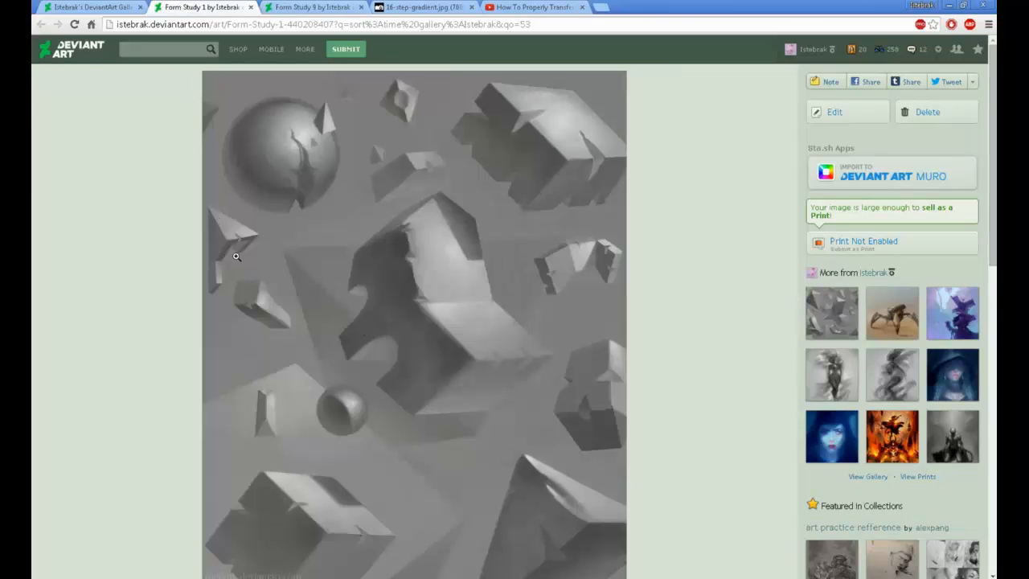
{"action": "left_click", "coordinate": [283, 7]}
{"action": "scroll", "coordinate": [732, 242], "scroll_direction": "down", "scroll_amount": 3}
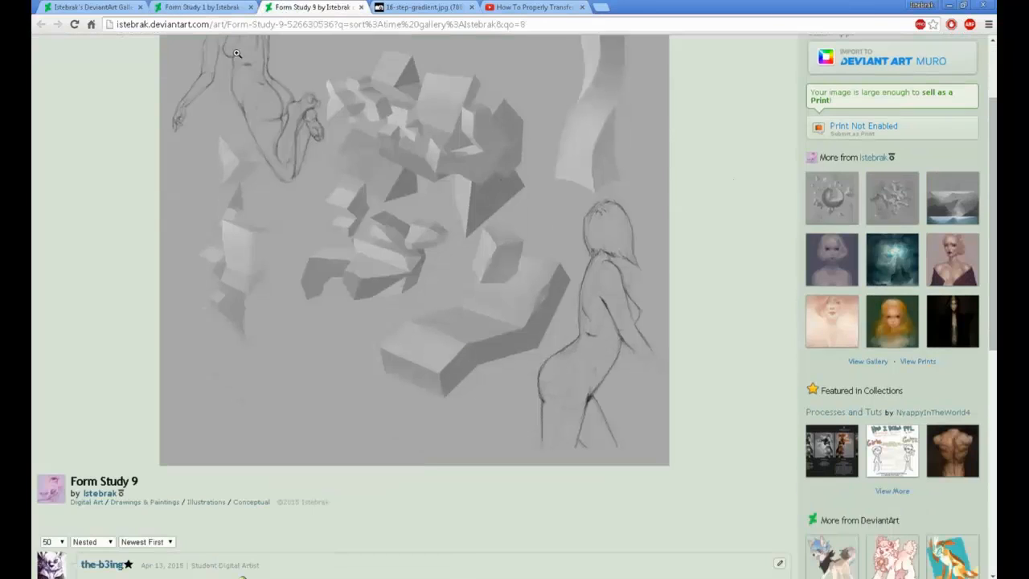
- Check the submission details listed below the artworks on the Form Study 1 and Form Study 9 pages
{"action": "key", "text": "ctrl+shift+Tab"}
{"action": "scroll", "coordinate": [678, 193], "scroll_direction": "down", "scroll_amount": 15}
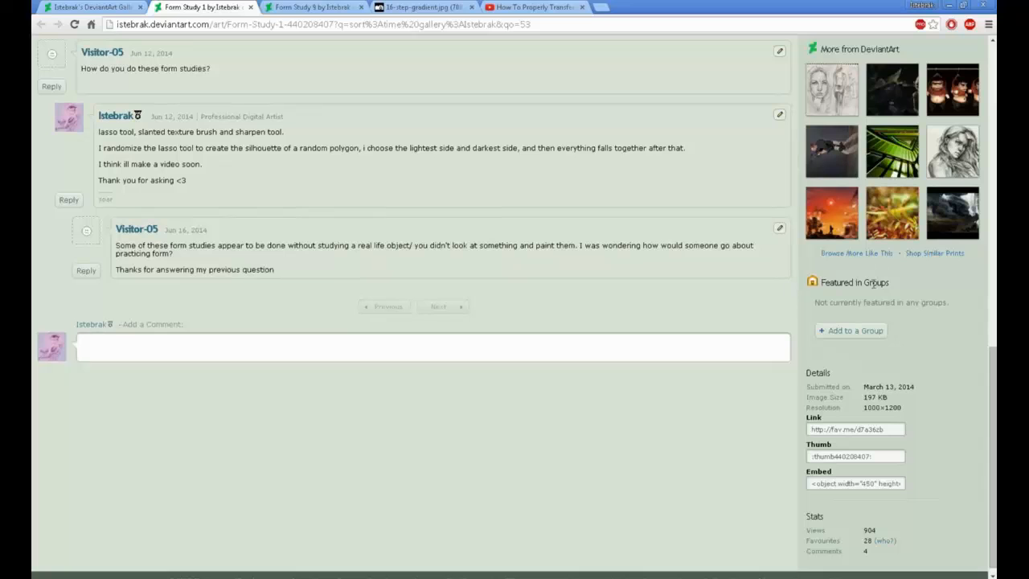
{"action": "left_click", "coordinate": [265, 7]}
{"action": "scroll", "coordinate": [734, 289], "scroll_direction": "down", "scroll_amount": 5}
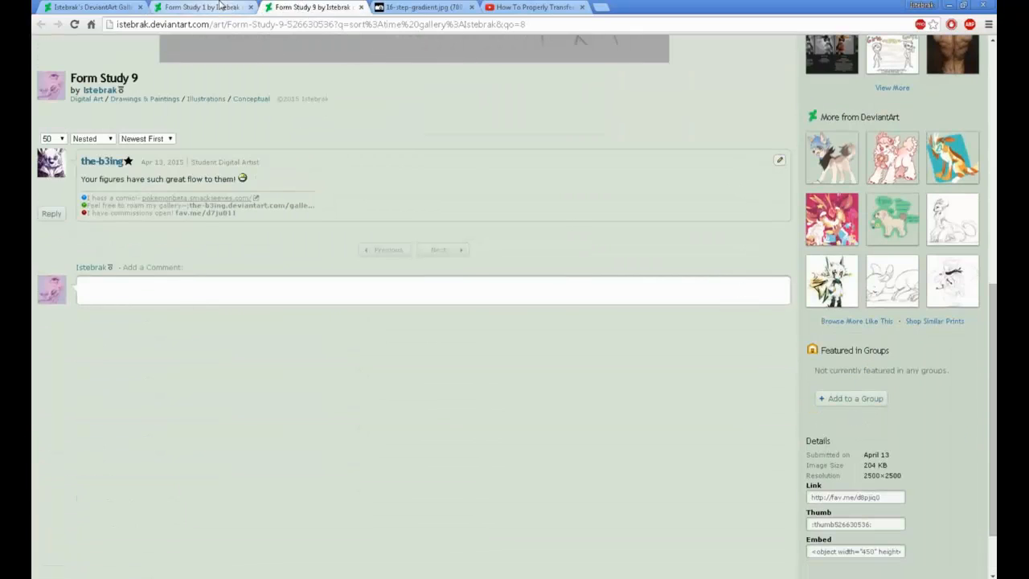
- Bring both artworks back into view and compare the shading of Form Study 1 against Form Study 9 again
{"action": "left_click", "coordinate": [256, 7]}
{"action": "key", "text": "Home"}
{"action": "left_click", "coordinate": [276, 6]}
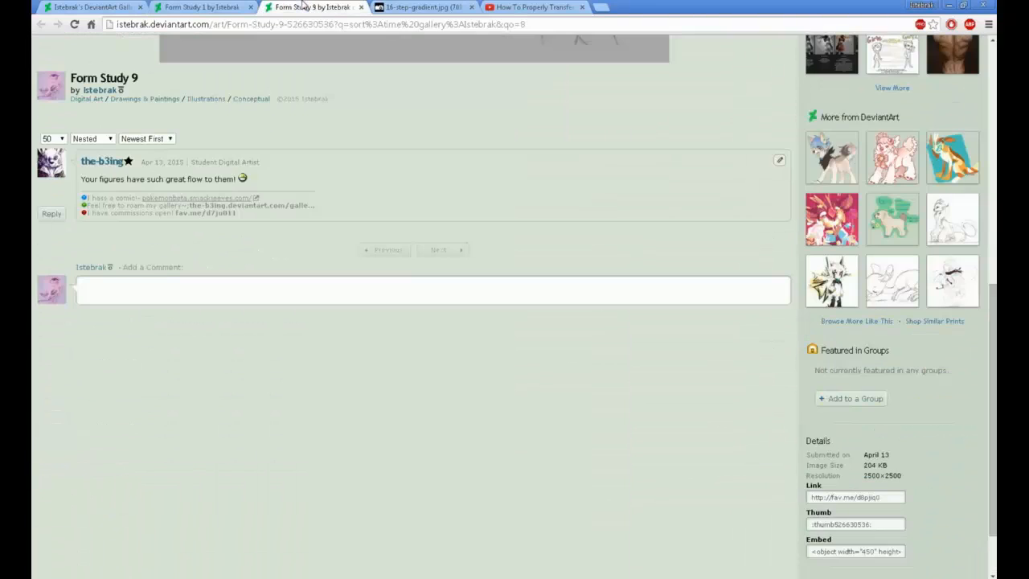
{"action": "key", "text": "Home"}
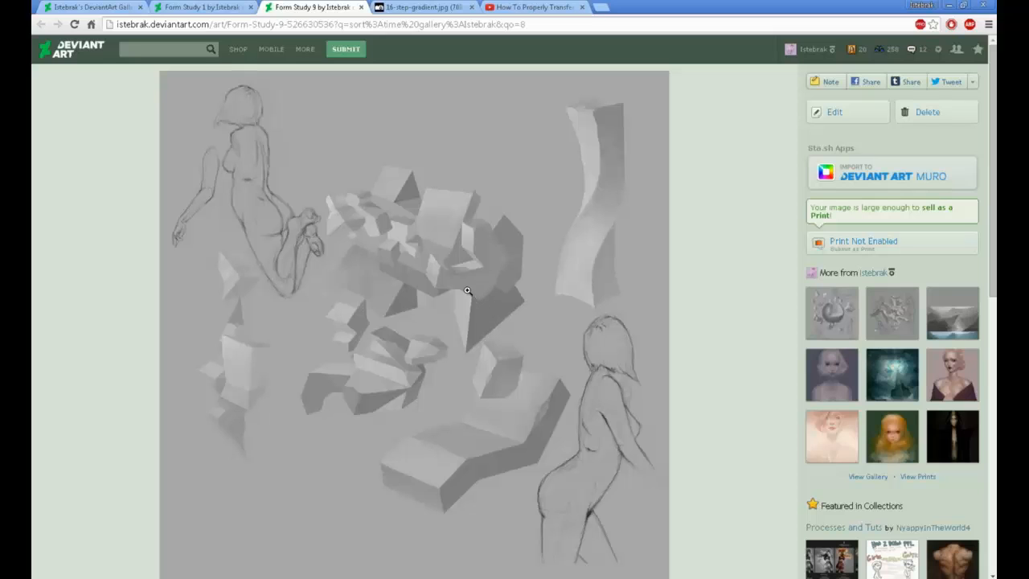
{"action": "left_click", "coordinate": [205, 8]}
{"action": "left_click", "coordinate": [315, 7]}
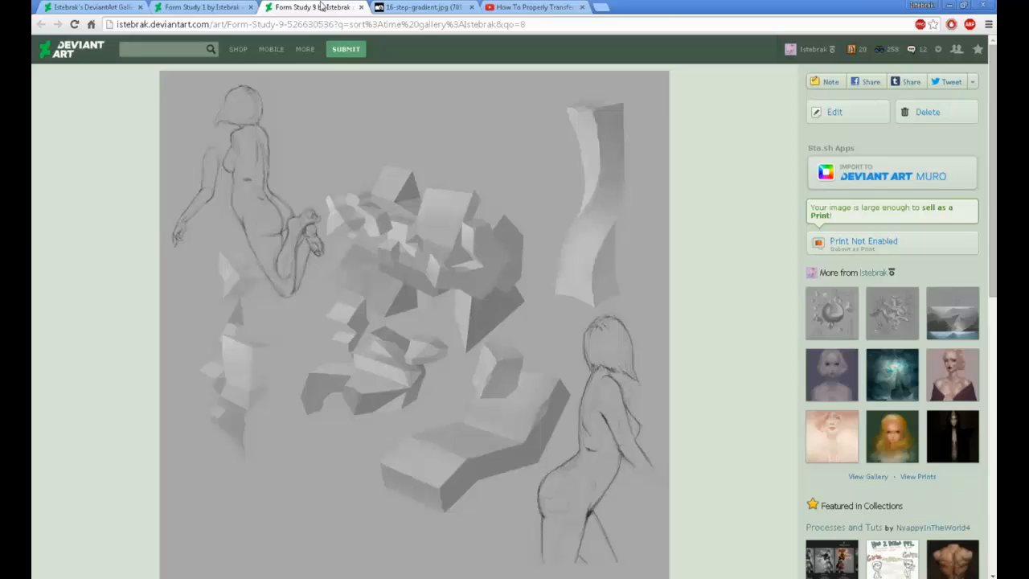
{"action": "left_click", "coordinate": [217, 8]}
{"action": "left_click", "coordinate": [319, 7]}
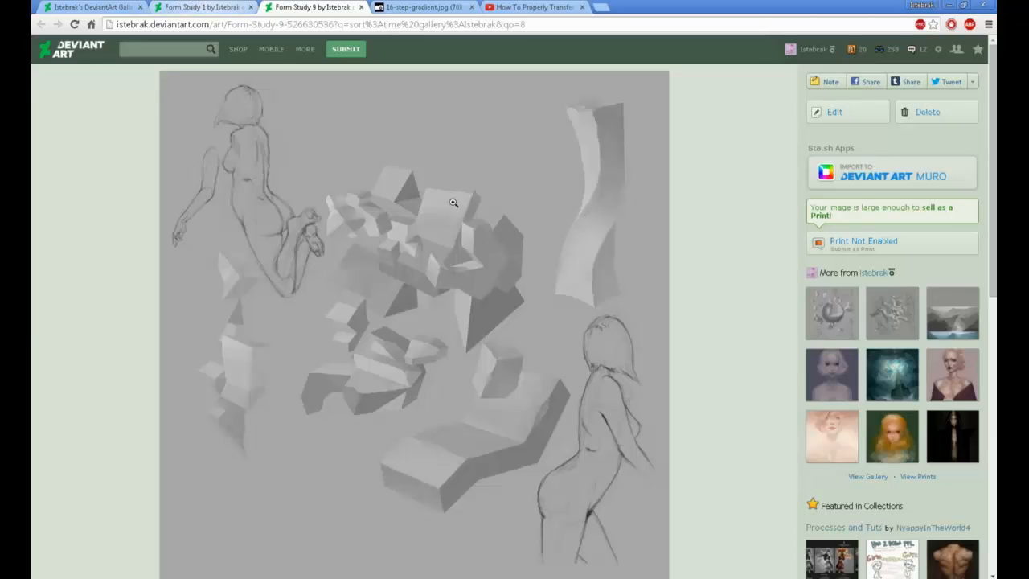
- Return to the DeviantArt gallery page and minimize the browser to go back to the painting in Photoshop
{"action": "left_click", "coordinate": [201, 6]}
{"action": "left_click", "coordinate": [110, 7]}
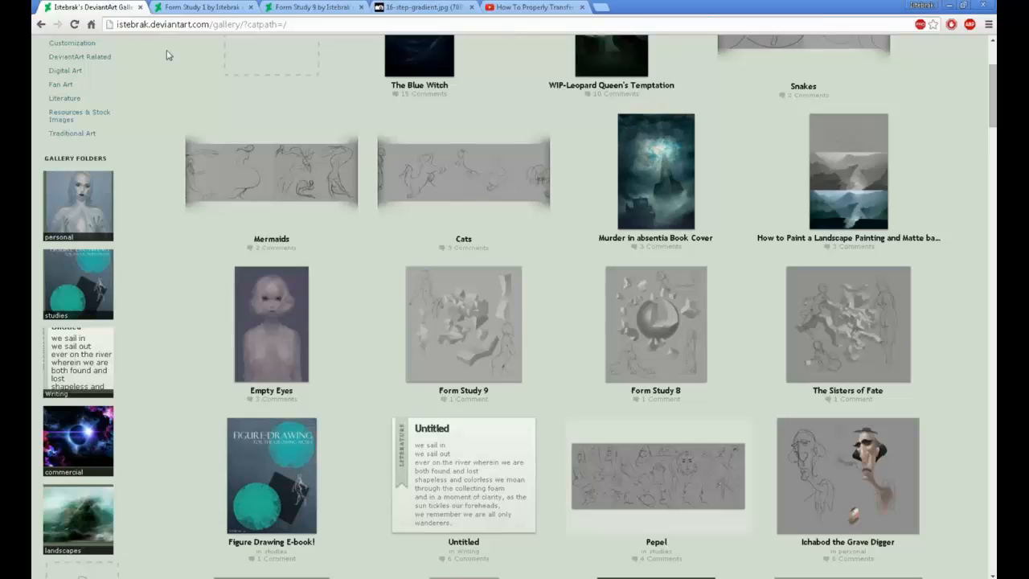
{"action": "left_click", "coordinate": [963, 5]}
{"action": "scroll", "coordinate": [643, 241], "scroll_direction": "up", "scroll_amount": 2}
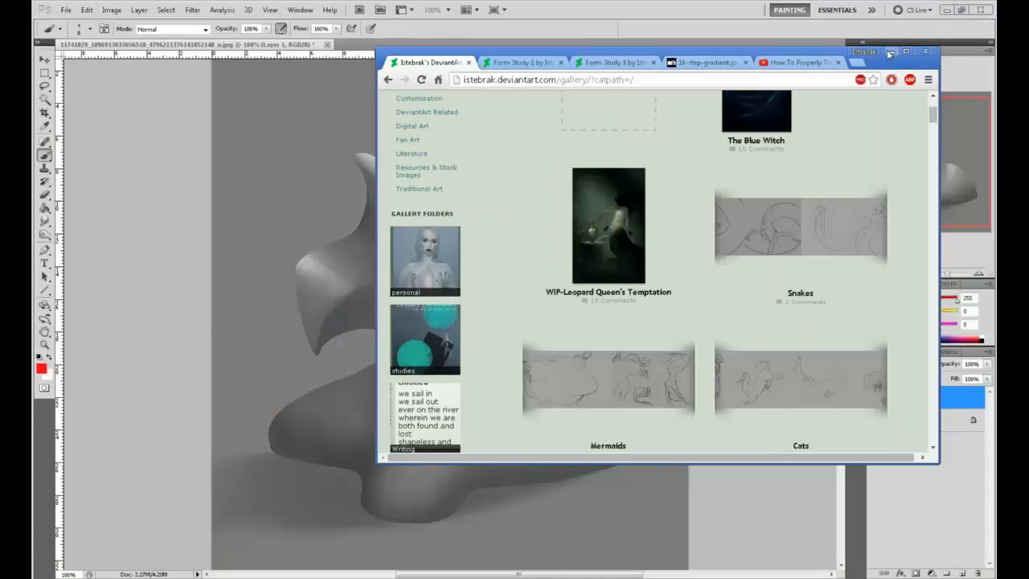
{"action": "left_click", "coordinate": [899, 55]}
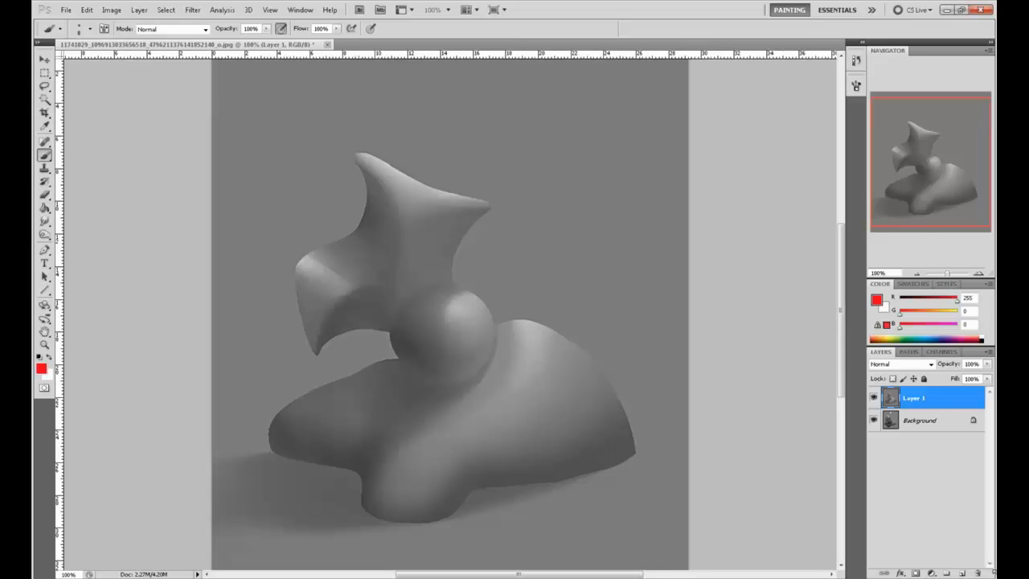
- On a new layer, brush a large red stick figure in the foreground and a tiny one at the base's far right edge
{"action": "left_click", "coordinate": [962, 573]}
{"action": "mouse_move", "coordinate": [560, 491]}
{"action": "left_mouse_down"}
{"action": "mouse_move", "coordinate": [554, 477]}
{"action": "mouse_move", "coordinate": [529, 564]}
{"action": "left_mouse_up"}
{"action": "mouse_move", "coordinate": [522, 520]}
{"action": "left_mouse_down"}
{"action": "mouse_move", "coordinate": [567, 511]}
{"action": "mouse_move", "coordinate": [555, 552]}
{"action": "left_mouse_up"}
{"action": "left_click", "coordinate": [636, 456], "text": "shift"}
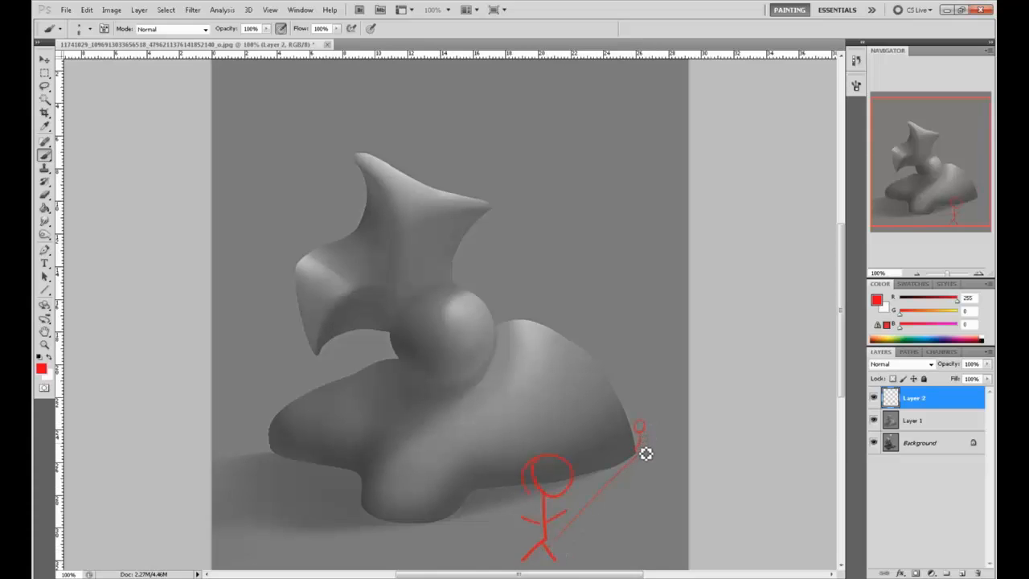
{"action": "left_click_drag", "start_coordinate": [639, 432], "coordinate": [637, 452]}
- Erase the thin red diagonal line connecting the two stick figures, using the Eraser at 100% opacity
{"action": "key", "text": "e"}
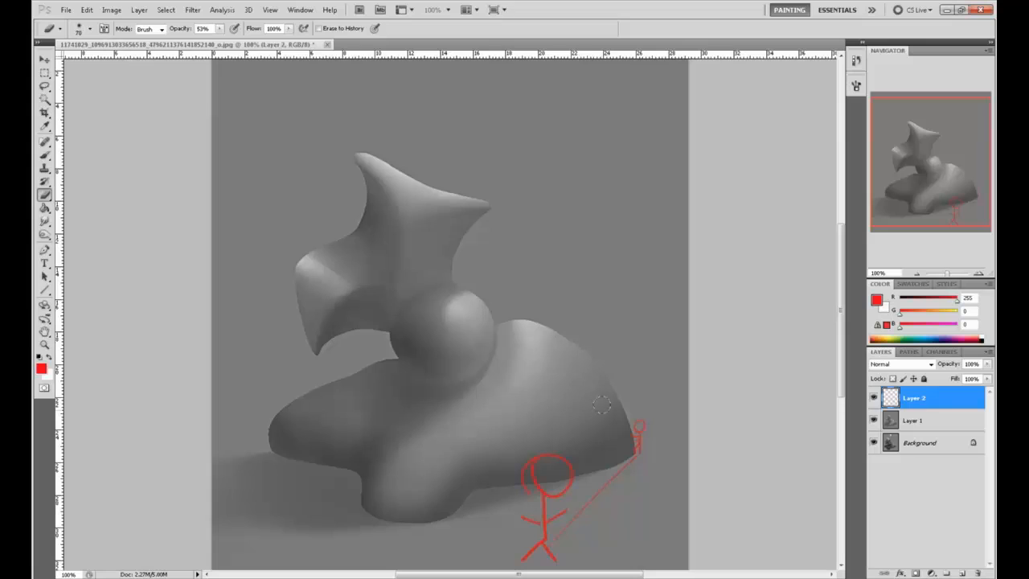
{"action": "key", "text": "0"}
{"action": "mouse_move", "coordinate": [610, 487]}
{"action": "left_mouse_down"}
{"action": "mouse_move", "coordinate": [598, 517]}
{"action": "mouse_move", "coordinate": [583, 519]}
{"action": "mouse_move", "coordinate": [638, 469]}
{"action": "left_mouse_up"}
- Draw a straight red horizon line across the full canvas width, through the upper part of the form's base
{"action": "key", "text": "b"}
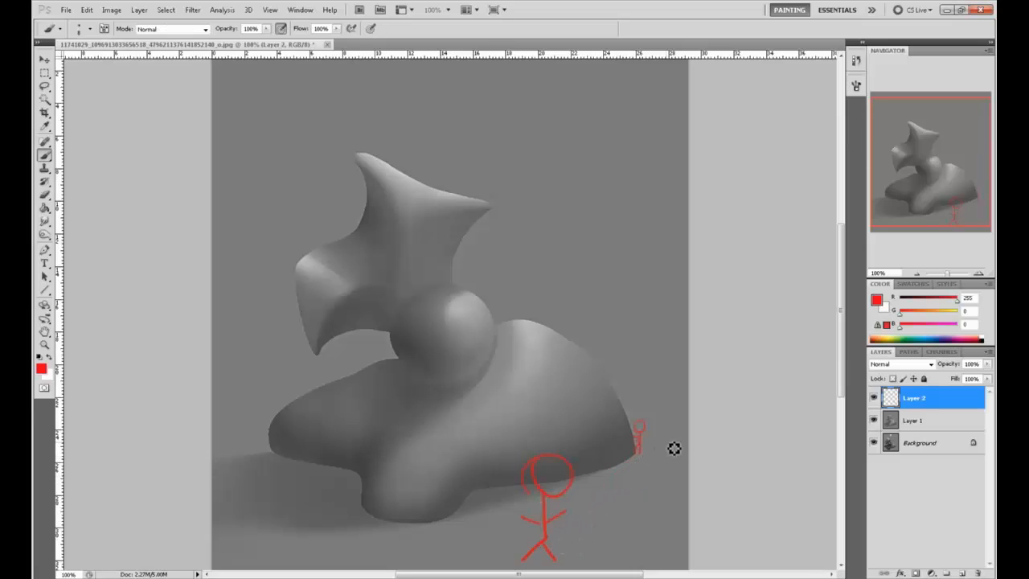
{"action": "left_click_drag", "start_coordinate": [700, 394], "coordinate": [614, 392]}
{"action": "key", "text": "ctrl+z"}
{"action": "left_click_drag", "start_coordinate": [696, 392], "coordinate": [282, 390]}
{"action": "left_click_drag", "start_coordinate": [267, 432], "coordinate": [185, 435]}
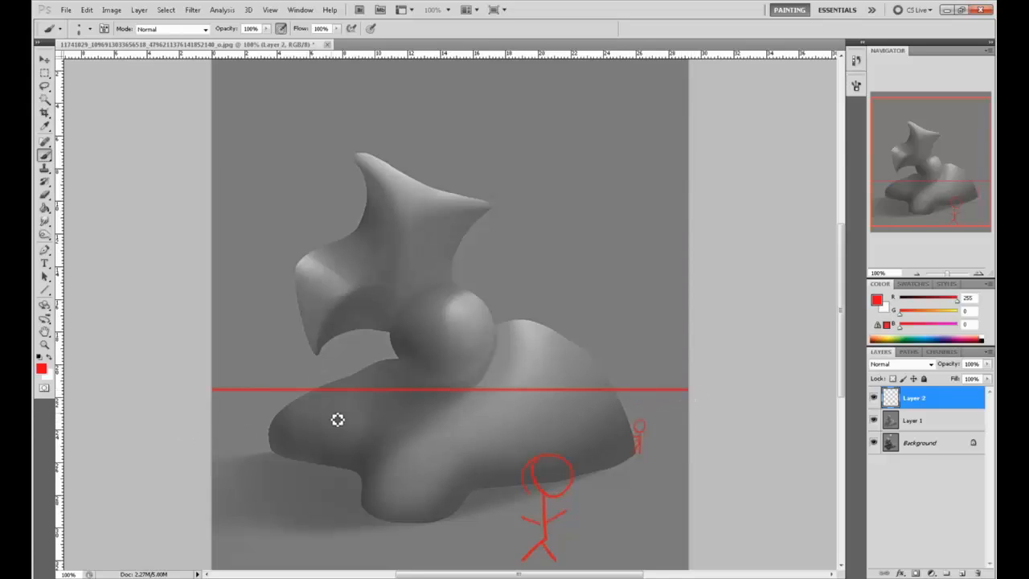
- Lasso the part of the horizon line crossing the form and remove it so the line passes behind the base
{"action": "key", "text": "l"}
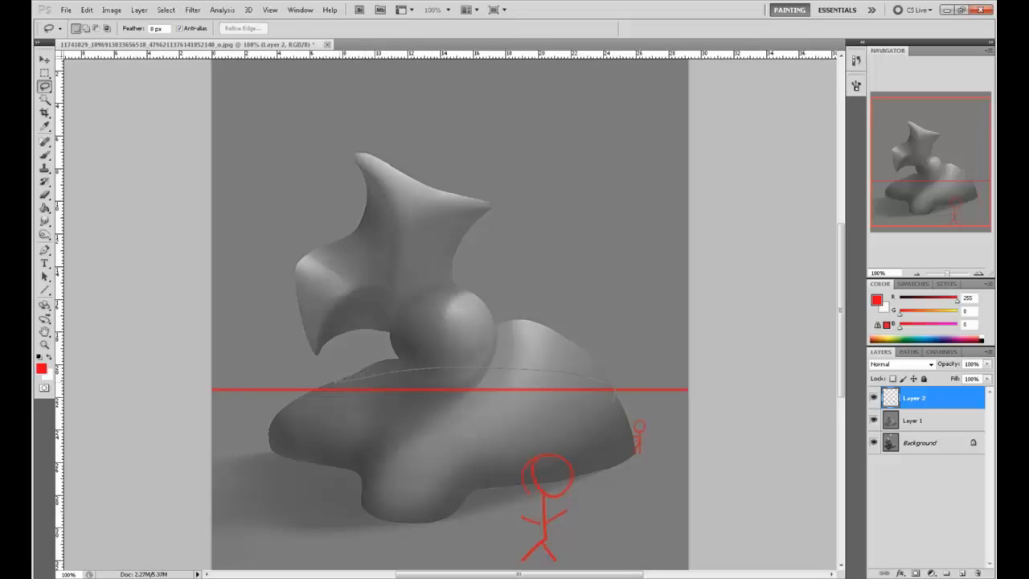
{"action": "left_click_drag", "start_coordinate": [309, 391], "coordinate": [602, 413]}
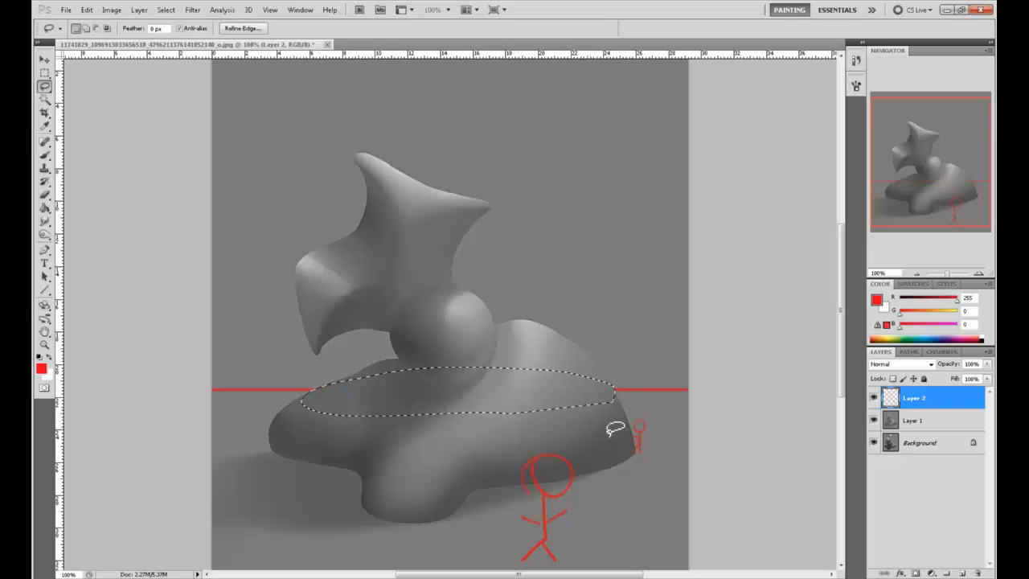
{"action": "right_click", "coordinate": [573, 413]}
{"action": "left_click", "coordinate": [621, 199]}
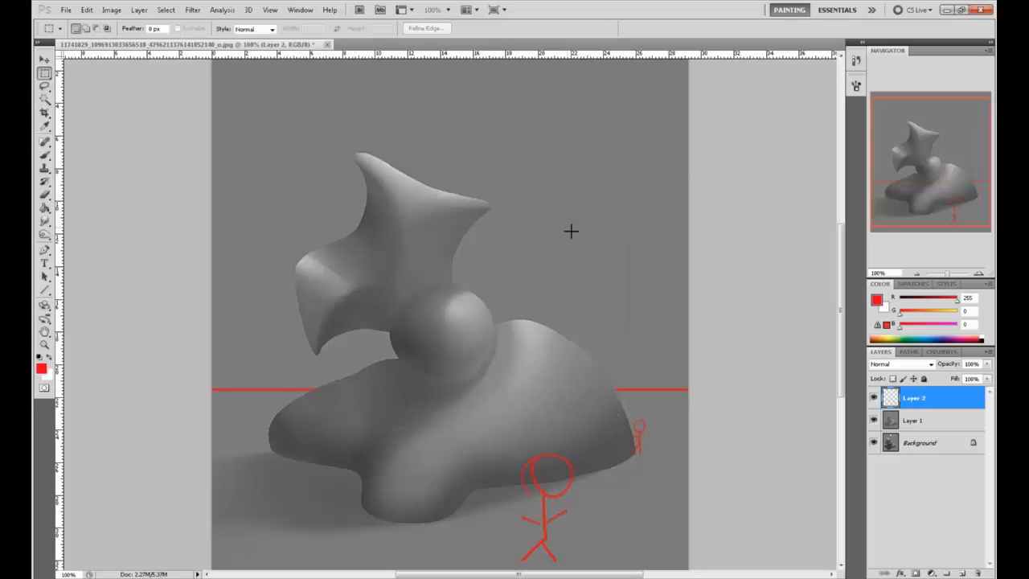
- Brush several red perspective lines fanning out from the horizon across the base and ground toward the viewer
{"action": "key", "text": "b"}
{"action": "mouse_move", "coordinate": [219, 499]}
{"action": "left_mouse_down"}
{"action": "mouse_move", "coordinate": [356, 395]}
{"action": "mouse_move", "coordinate": [232, 410]}
{"action": "left_mouse_up"}
{"action": "left_click_drag", "start_coordinate": [401, 383], "coordinate": [295, 568]}
{"action": "left_click_drag", "start_coordinate": [440, 394], "coordinate": [426, 567]}
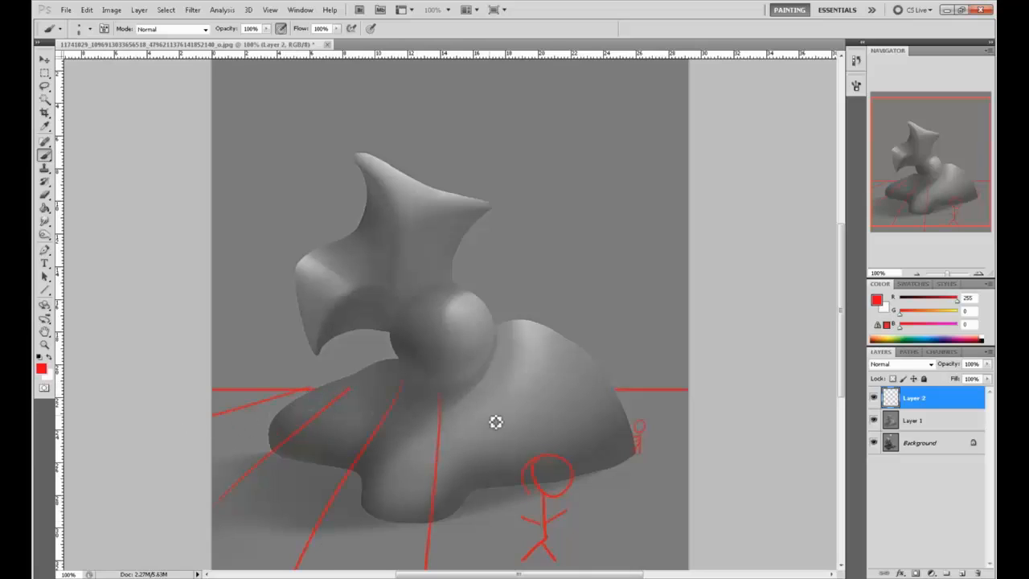
{"action": "left_click_drag", "start_coordinate": [518, 382], "coordinate": [577, 567]}
- Add red upright and sideways axis marks along the perspective lines, plus a small stick figure below the left lobe
{"action": "mouse_move", "coordinate": [254, 320]}
{"action": "left_mouse_down"}
{"action": "mouse_move", "coordinate": [259, 464]}
{"action": "mouse_move", "coordinate": [331, 459]}
{"action": "left_mouse_up"}
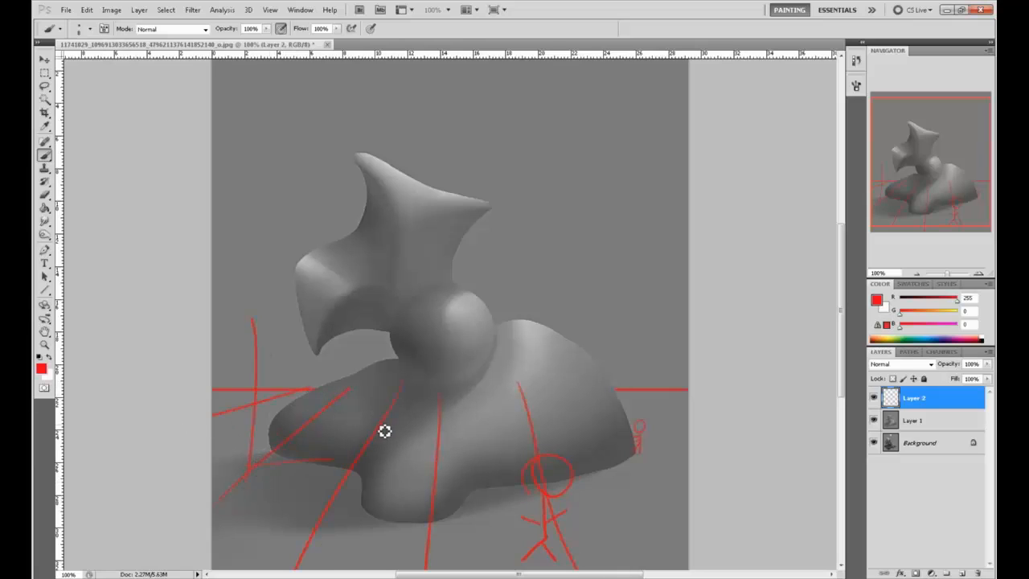
{"action": "mouse_move", "coordinate": [350, 320]}
{"action": "left_mouse_down"}
{"action": "mouse_move", "coordinate": [368, 414]}
{"action": "mouse_move", "coordinate": [415, 421]}
{"action": "left_mouse_up"}
{"action": "mouse_move", "coordinate": [537, 321]}
{"action": "left_mouse_down"}
{"action": "mouse_move", "coordinate": [535, 438]}
{"action": "mouse_move", "coordinate": [611, 435]}
{"action": "left_mouse_up"}
{"action": "left_click_drag", "start_coordinate": [533, 432], "coordinate": [518, 384]}
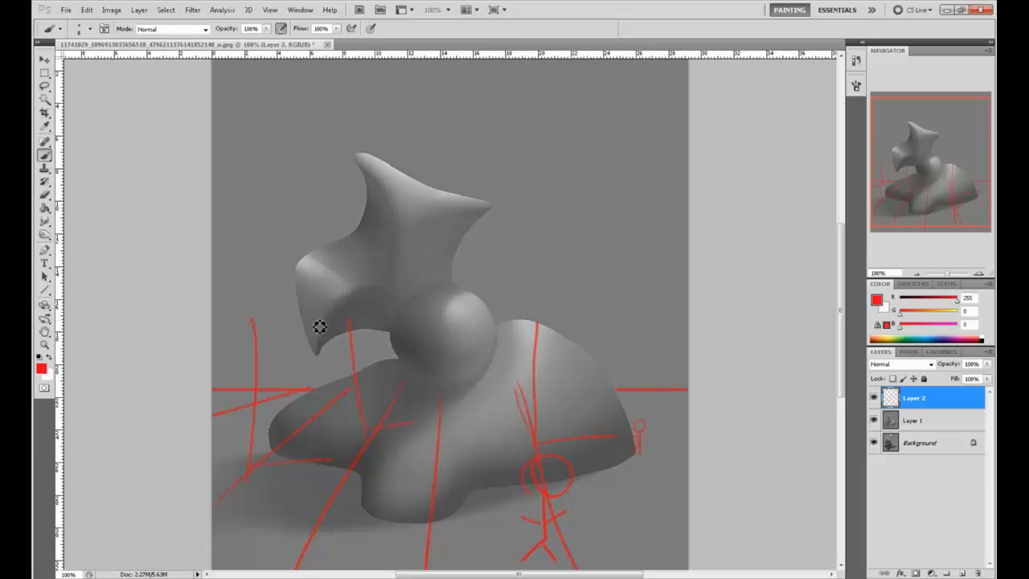
{"action": "mouse_move", "coordinate": [413, 431]}
{"action": "left_mouse_down"}
{"action": "mouse_move", "coordinate": [425, 524]}
{"action": "mouse_move", "coordinate": [475, 514]}
{"action": "left_mouse_up"}
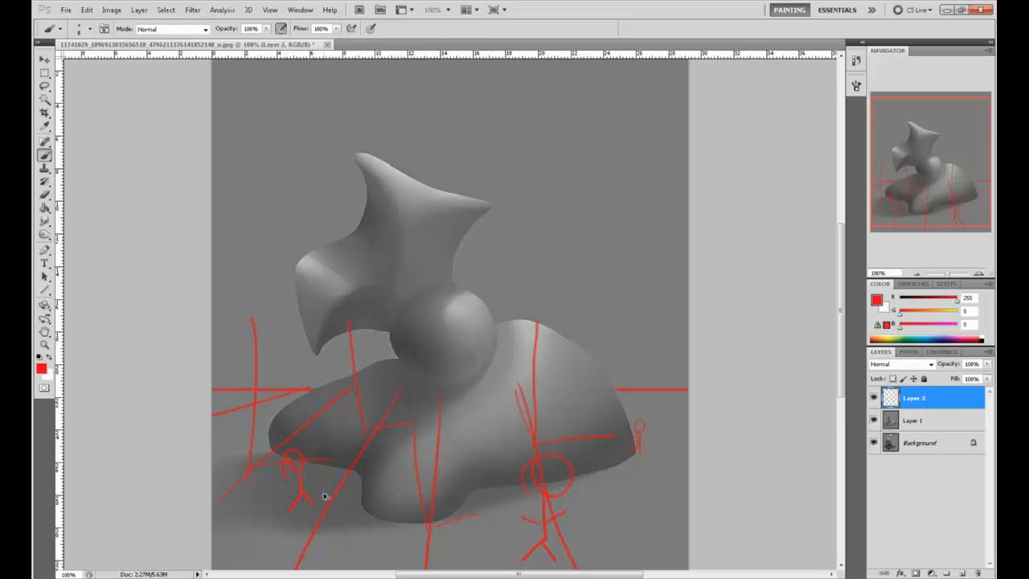
- Undo the axis marks, the left stick figure and the perspective lines, keeping the horizon line and the two earlier figures
{"action": "key", "text": "ctrl+alt+z"}
{"action": "key", "text": "ctrl+alt+z"}
{"action": "key", "text": "ctrl+alt+z"}
{"action": "key", "text": "ctrl+alt+z"}
{"action": "key", "text": "ctrl+alt+z"}
{"action": "key", "text": "ctrl+alt+z"}
{"action": "key", "text": "ctrl+alt+z"}
{"action": "key", "text": "ctrl+alt+z"}
{"action": "key", "text": "ctrl+alt+z"}
{"action": "key", "text": "ctrl+alt+z"}
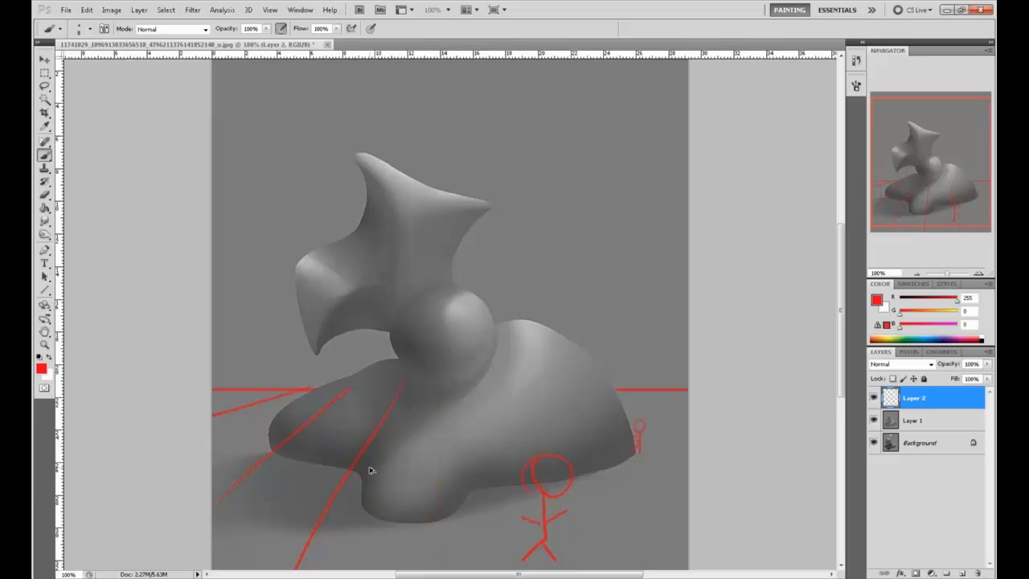
{"action": "key", "text": "m"}
{"action": "right_click", "coordinate": [320, 442]}
{"action": "left_click", "coordinate": [393, 213]}
- Brush a small red figure under the left lobe and trace a red contour along the base's lower front edge
{"action": "key", "text": "b"}
{"action": "mouse_move", "coordinate": [313, 475]}
{"action": "left_mouse_down"}
{"action": "mouse_move", "coordinate": [321, 480]}
{"action": "mouse_move", "coordinate": [313, 511]}
{"action": "mouse_move", "coordinate": [321, 479]}
{"action": "mouse_move", "coordinate": [326, 491]}
{"action": "left_mouse_up"}
{"action": "mouse_move", "coordinate": [337, 454]}
{"action": "left_mouse_down"}
{"action": "mouse_move", "coordinate": [326, 483]}
{"action": "mouse_move", "coordinate": [340, 451]}
{"action": "mouse_move", "coordinate": [337, 468]}
{"action": "mouse_move", "coordinate": [348, 450]}
{"action": "mouse_move", "coordinate": [340, 453]}
{"action": "mouse_move", "coordinate": [377, 461]}
{"action": "mouse_move", "coordinate": [369, 495]}
{"action": "mouse_move", "coordinate": [397, 512]}
{"action": "mouse_move", "coordinate": [425, 513]}
{"action": "mouse_move", "coordinate": [457, 495]}
{"action": "mouse_move", "coordinate": [269, 435]}
{"action": "left_mouse_up"}
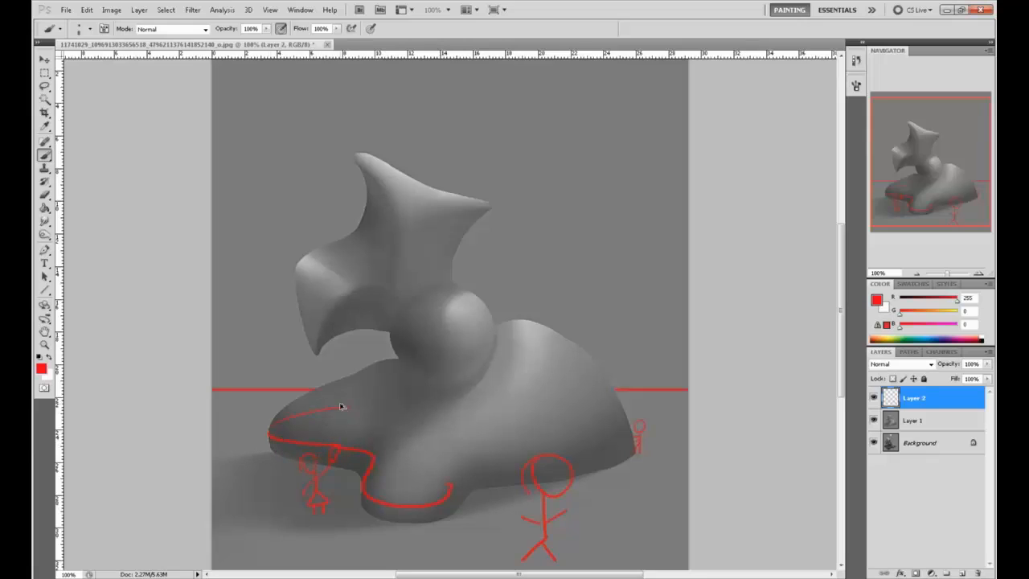
- Try a handwritten 3/4 note and small oval marks around the left lobe, and undo them
{"action": "left_click_drag", "start_coordinate": [232, 366], "coordinate": [244, 394]}
{"action": "mouse_move", "coordinate": [272, 360]}
{"action": "left_mouse_down"}
{"action": "mouse_move", "coordinate": [261, 400]}
{"action": "mouse_move", "coordinate": [297, 371]}
{"action": "mouse_move", "coordinate": [304, 382]}
{"action": "left_mouse_up"}
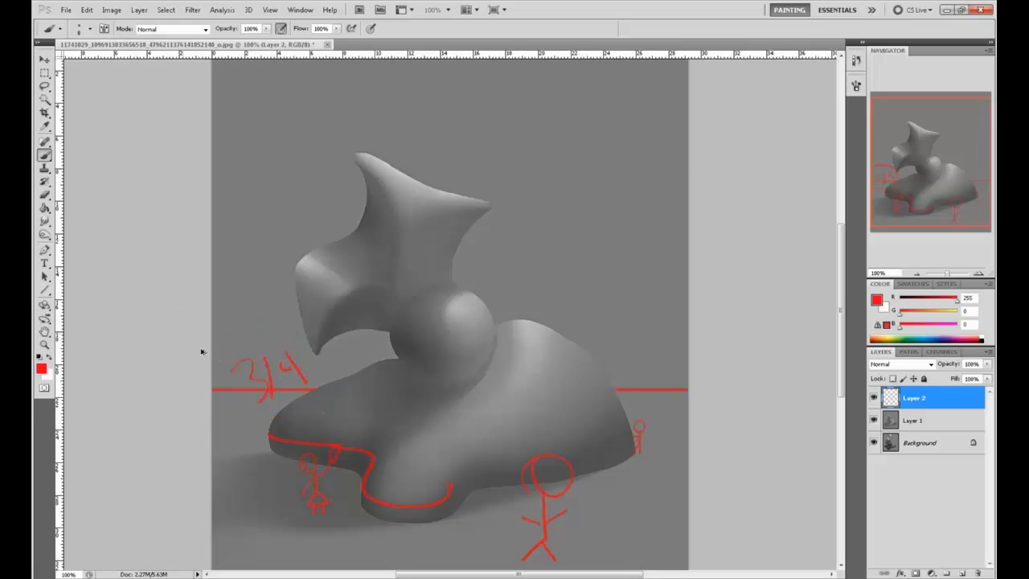
{"action": "key", "text": "ctrl+z"}
{"action": "mouse_move", "coordinate": [282, 405]}
{"action": "left_mouse_down"}
{"action": "mouse_move", "coordinate": [319, 397]}
{"action": "mouse_move", "coordinate": [289, 398]}
{"action": "mouse_move", "coordinate": [329, 410]}
{"action": "mouse_move", "coordinate": [285, 410]}
{"action": "mouse_move", "coordinate": [302, 431]}
{"action": "mouse_move", "coordinate": [285, 447]}
{"action": "mouse_move", "coordinate": [312, 436]}
{"action": "mouse_move", "coordinate": [293, 461]}
{"action": "mouse_move", "coordinate": [336, 427]}
{"action": "left_mouse_up"}
{"action": "key", "text": "ctrl+z"}
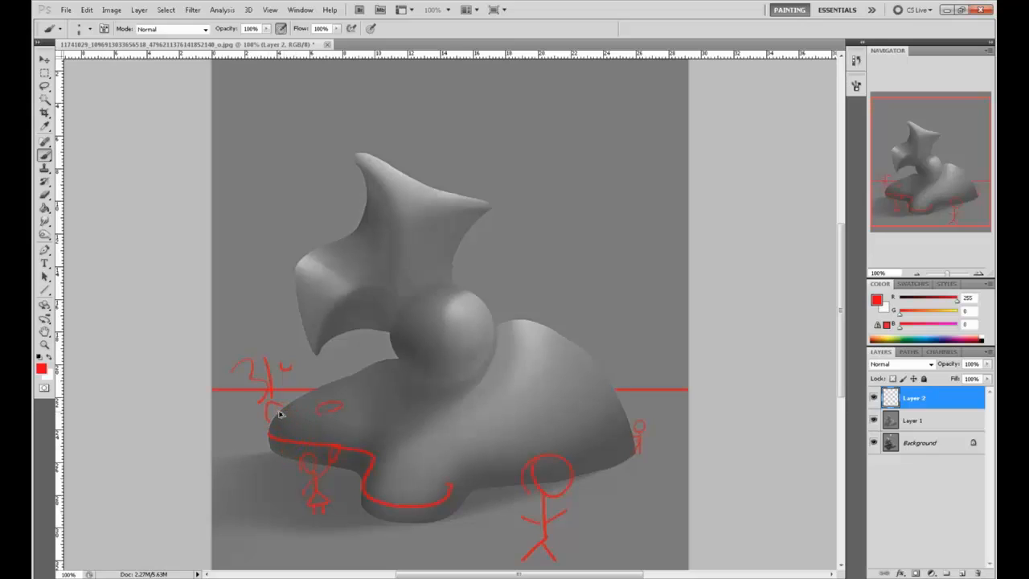
{"action": "key", "text": "ctrl+alt+z"}
{"action": "key", "text": "ctrl+alt+z"}
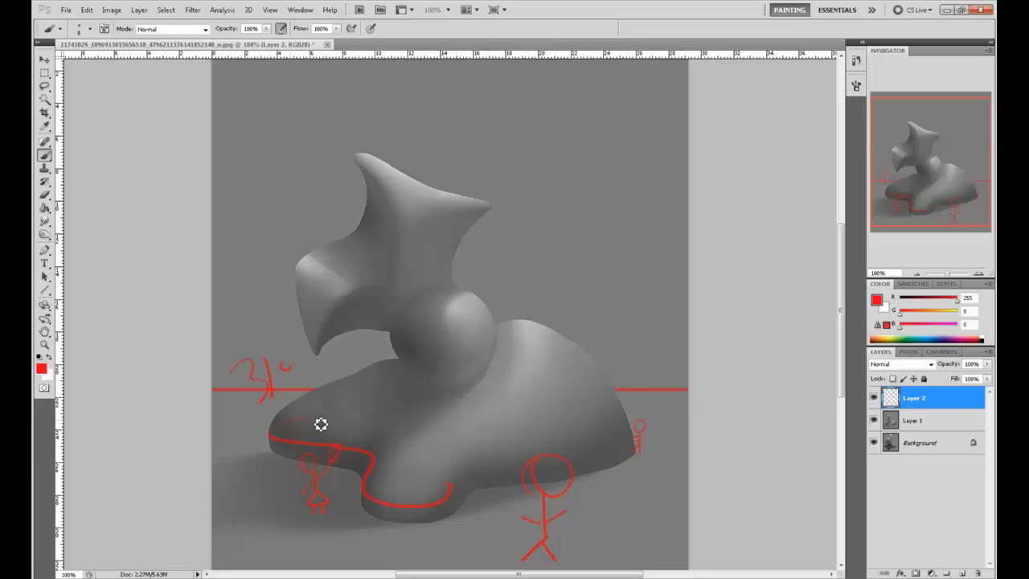
{"action": "key", "text": "ctrl+alt+z"}
{"action": "key", "text": "ctrl+alt+z"}
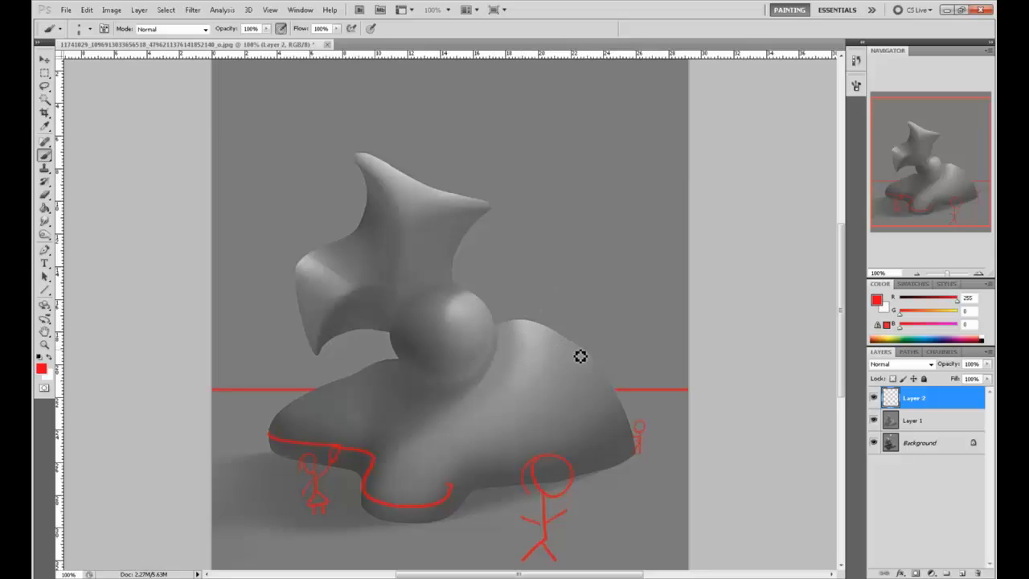
- Delete the layer with the red annotations and merge the painted layer into the background
{"action": "scroll", "coordinate": [554, 365], "scroll_direction": "up", "scroll_amount": 2}
{"action": "scroll", "coordinate": [554, 353], "scroll_direction": "down", "scroll_amount": 2}
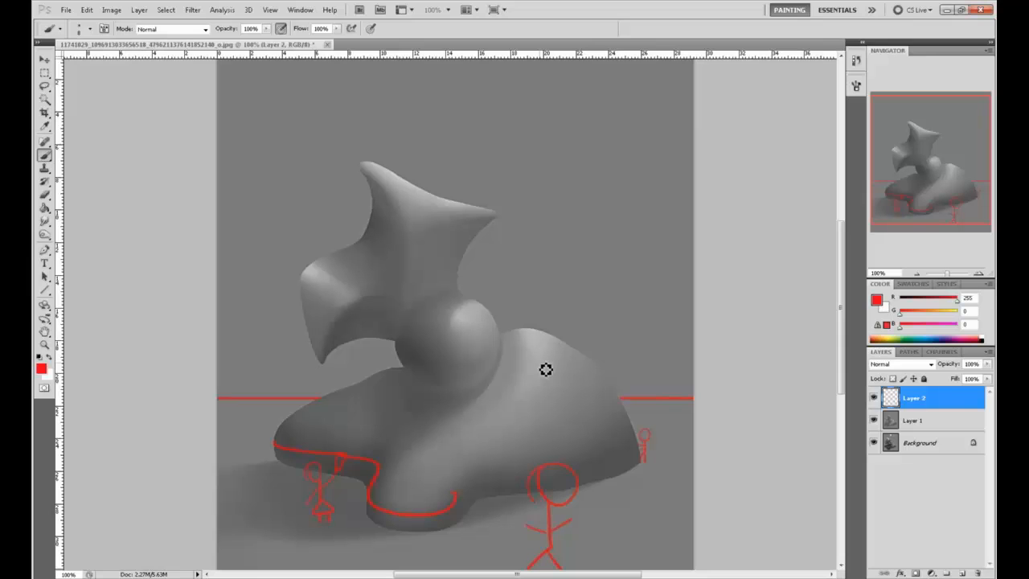
{"action": "key", "text": "ctrl+plus"}
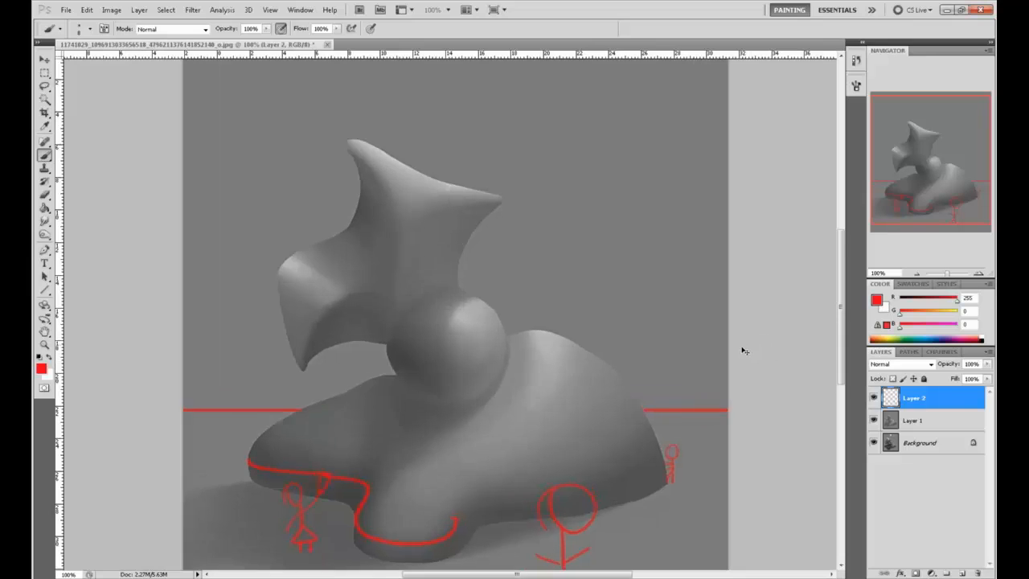
{"action": "key", "text": "ctrl+plus"}
{"action": "key", "text": "ctrl+minus"}
{"action": "key", "text": "ctrl+minus"}
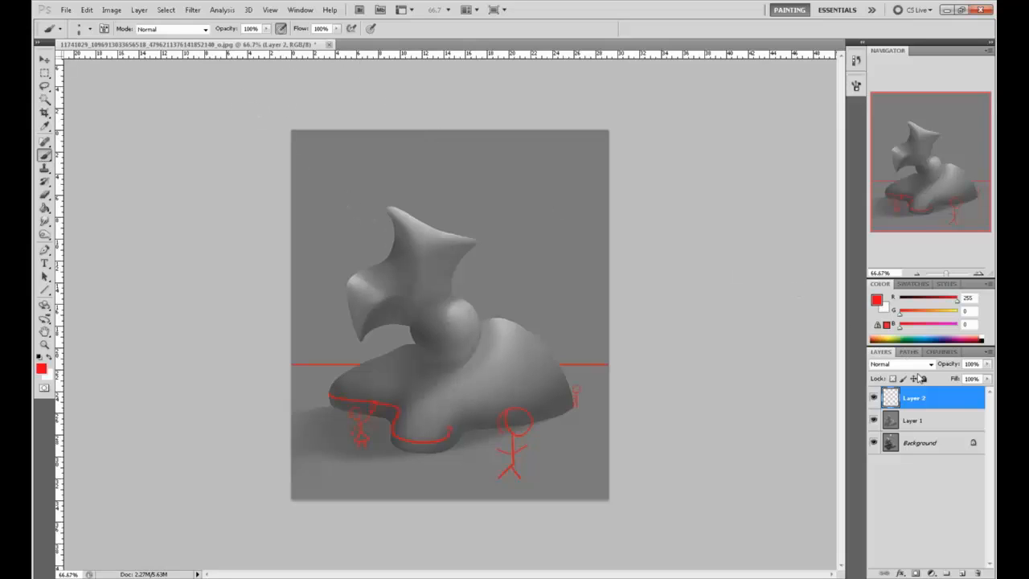
{"action": "left_click", "coordinate": [977, 573]}
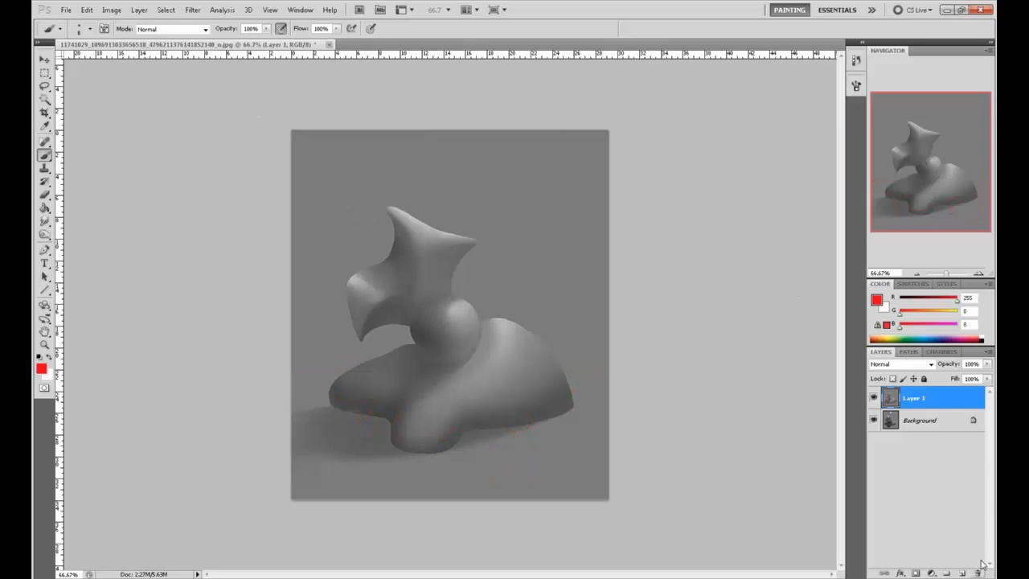
{"action": "right_click", "coordinate": [913, 400]}
{"action": "left_click", "coordinate": [922, 367]}
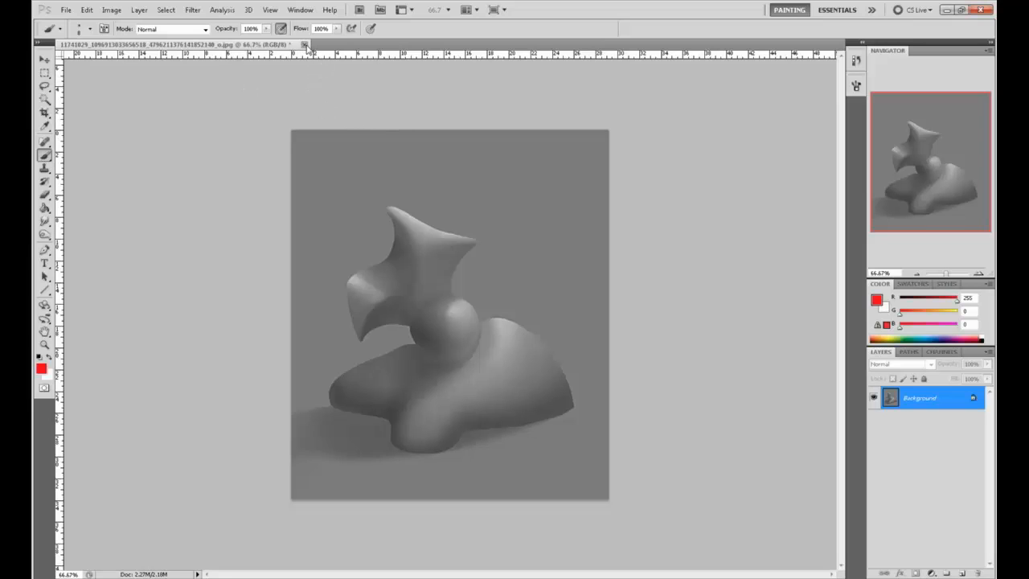
- Close the image, saving it as a progressive JPEG at quality 12 (Maximum) with 3 scans
{"action": "left_click", "coordinate": [304, 44]}
{"action": "left_click", "coordinate": [463, 228]}
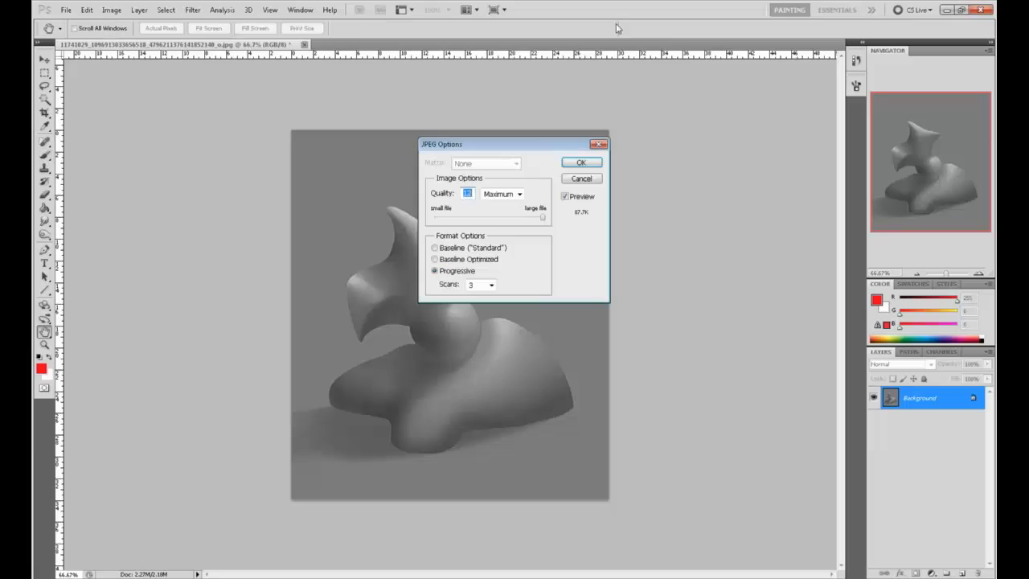
{"action": "left_click", "coordinate": [581, 161]}
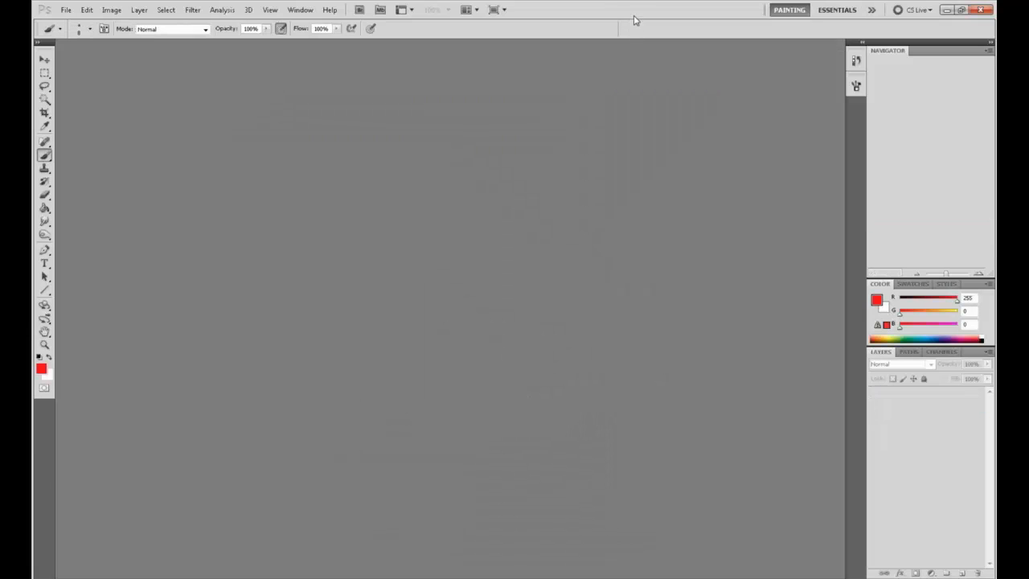
- Restore the empty Photoshop window to a smaller floating size and reposition it over the desktop
{"action": "left_click_drag", "start_coordinate": [643, 14], "coordinate": [580, 64]}
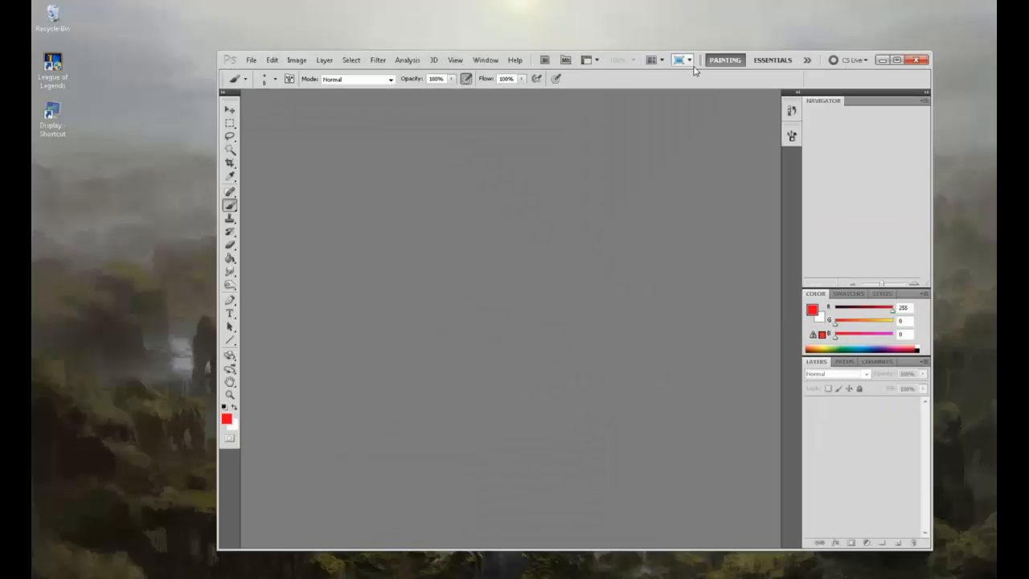
{"action": "left_click_drag", "start_coordinate": [695, 70], "coordinate": [651, 60]}
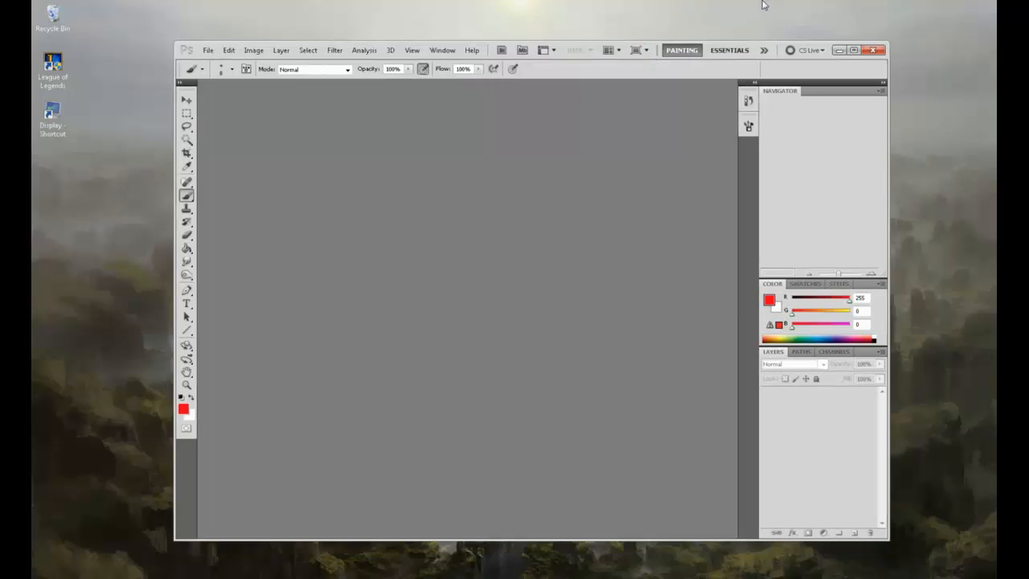
{"action": "left_click", "coordinate": [233, 574]}
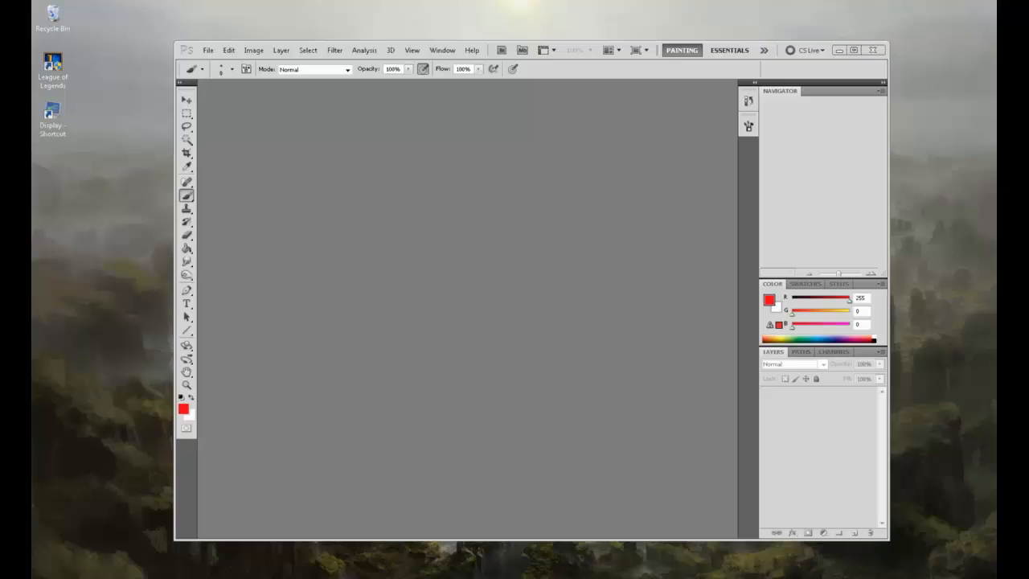